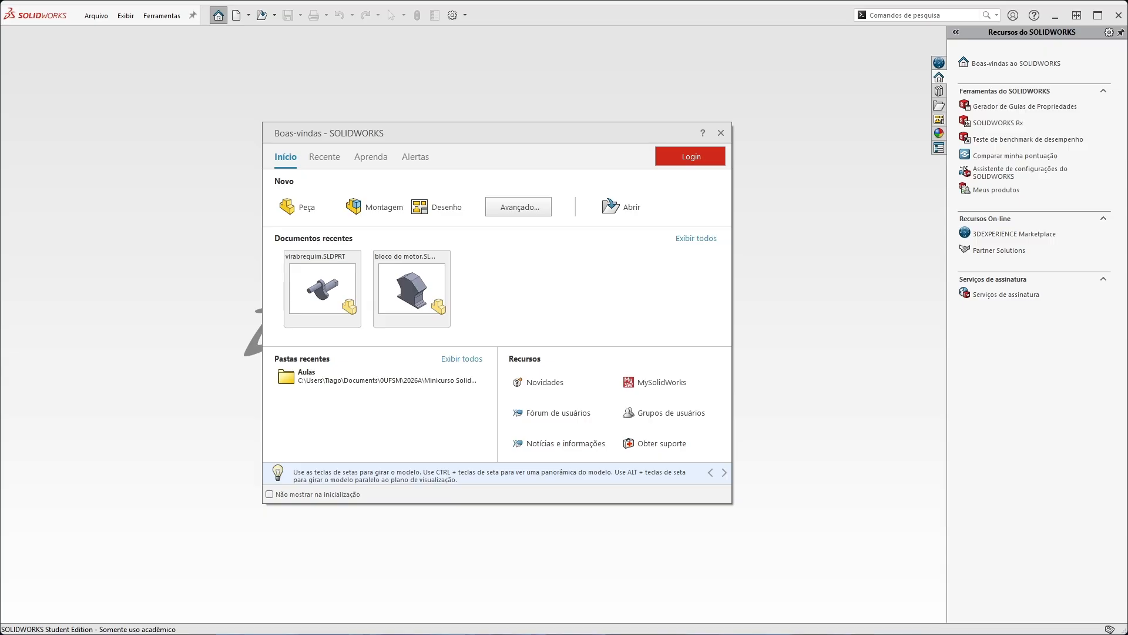
Open the recent part bloco do motor.SLDPRT and start a sketch on the block's large front face.
{"action": "left_click", "coordinate": [413, 298]}
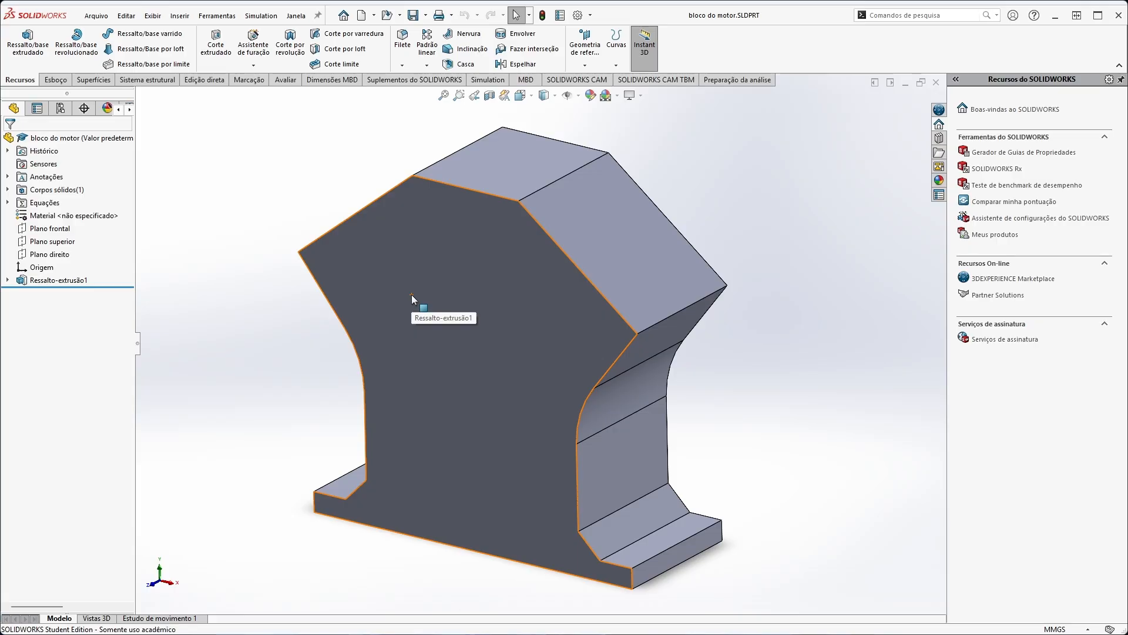
{"action": "middle_click_drag", "start_coordinate": [317, 368], "coordinate": [464, 339]}
{"action": "left_click", "coordinate": [50, 228]}
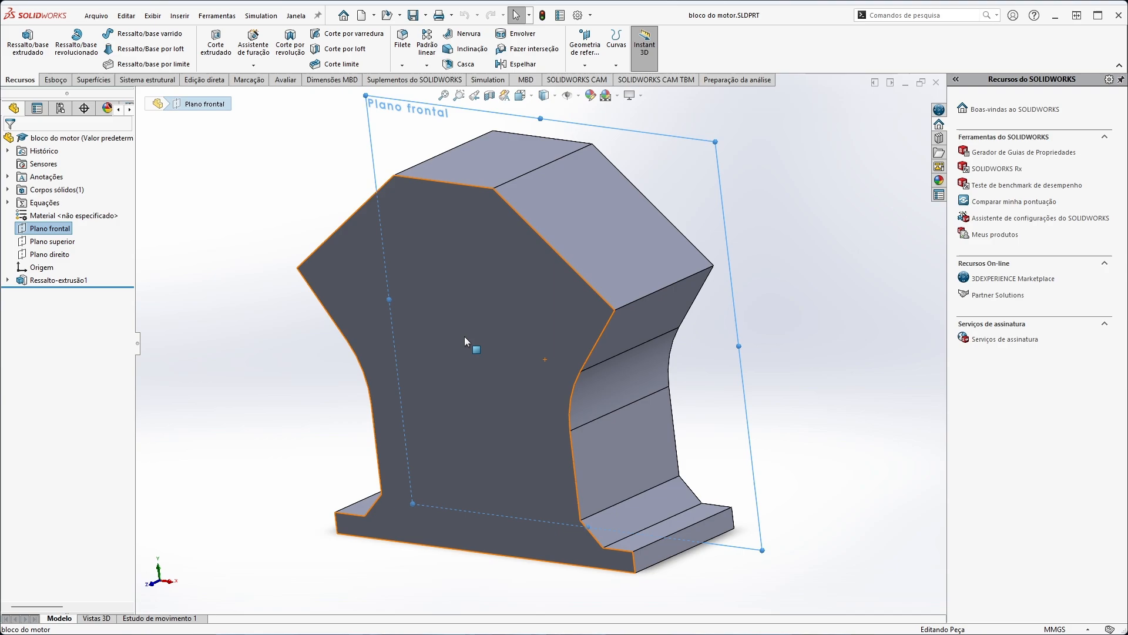
{"action": "left_click", "coordinate": [448, 284]}
{"action": "right_click", "coordinate": [448, 284]}
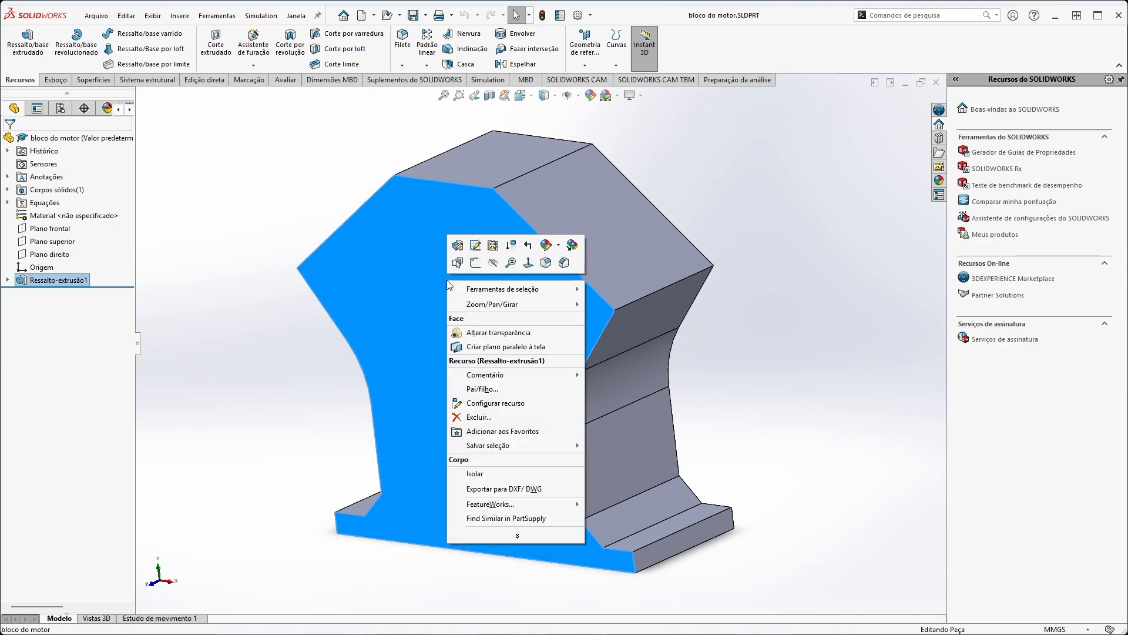
{"action": "left_click", "coordinate": [476, 265]}
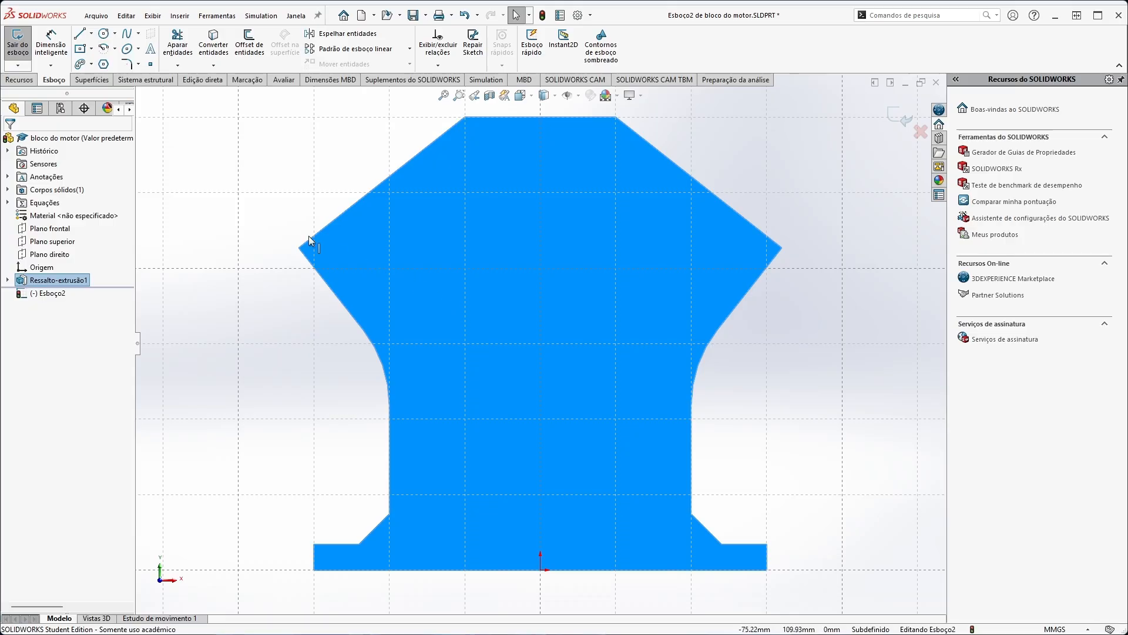
Sketch a closed six-sided profile at the block's peak, following the 50 mm top edge and the start of both sloped edges.
{"action": "left_click", "coordinate": [80, 33]}
{"action": "left_click", "coordinate": [465, 117]}
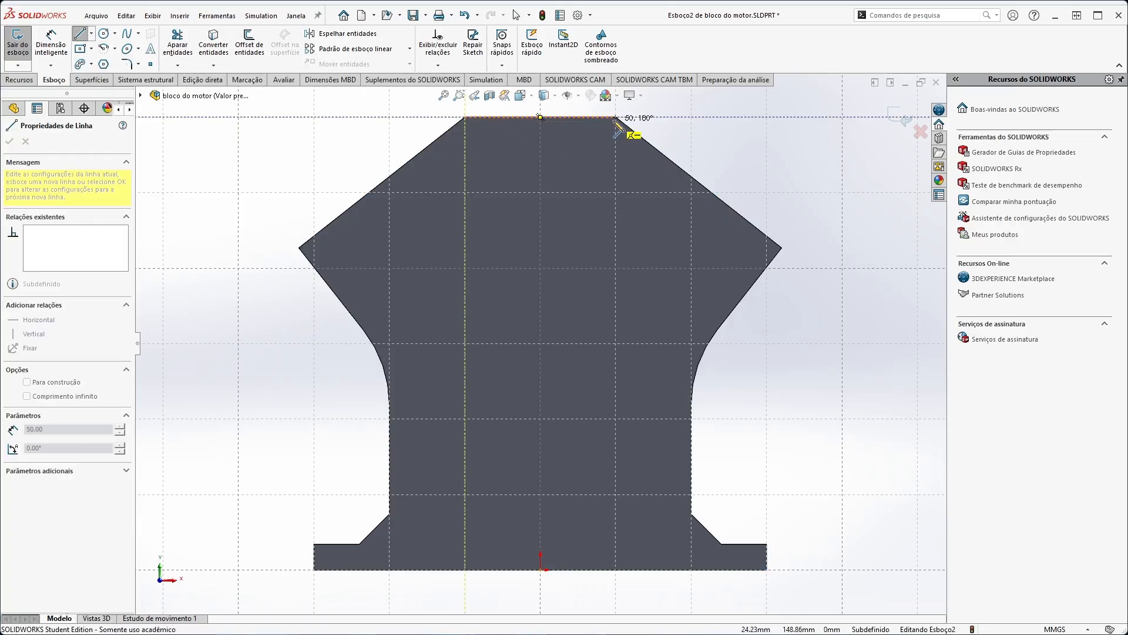
{"action": "left_click", "coordinate": [616, 117]}
{"action": "left_click", "coordinate": [647, 141]}
{"action": "left_click", "coordinate": [615, 182]}
{"action": "left_click", "coordinate": [470, 182]}
{"action": "left_click", "coordinate": [439, 137]}
{"action": "left_click", "coordinate": [465, 117]}
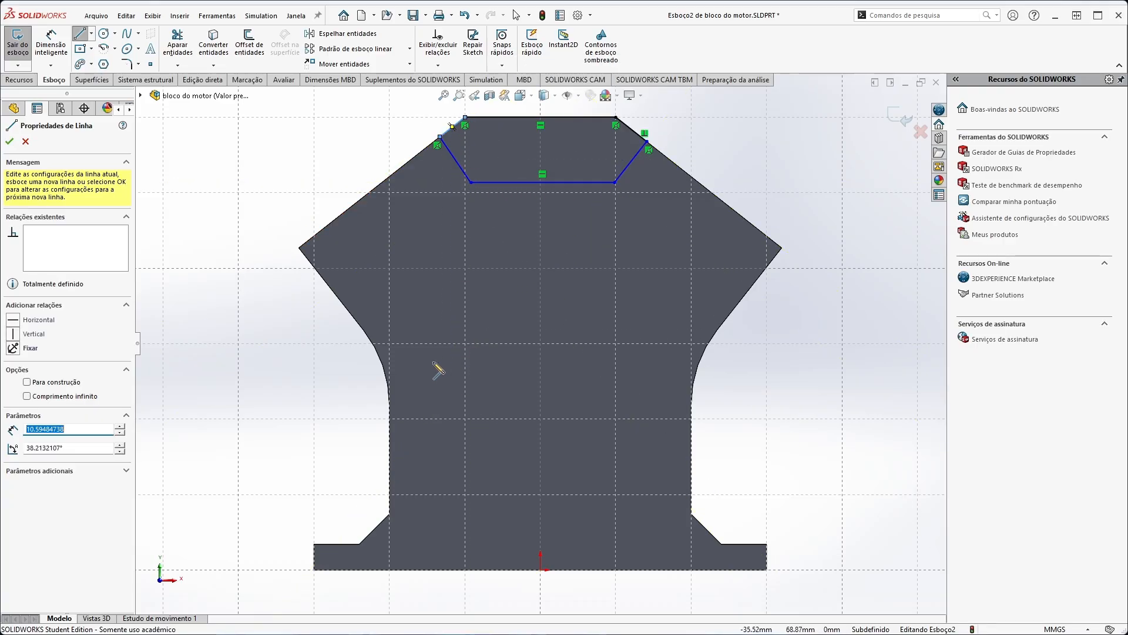
Sketch a closed arch profile in the middle of the face: semicircle about 37 mm in radius, two vertical sides and a horizontal base.
{"action": "left_click", "coordinate": [104, 49]}
{"action": "left_click", "coordinate": [540, 343]}
{"action": "left_click", "coordinate": [652, 344]}
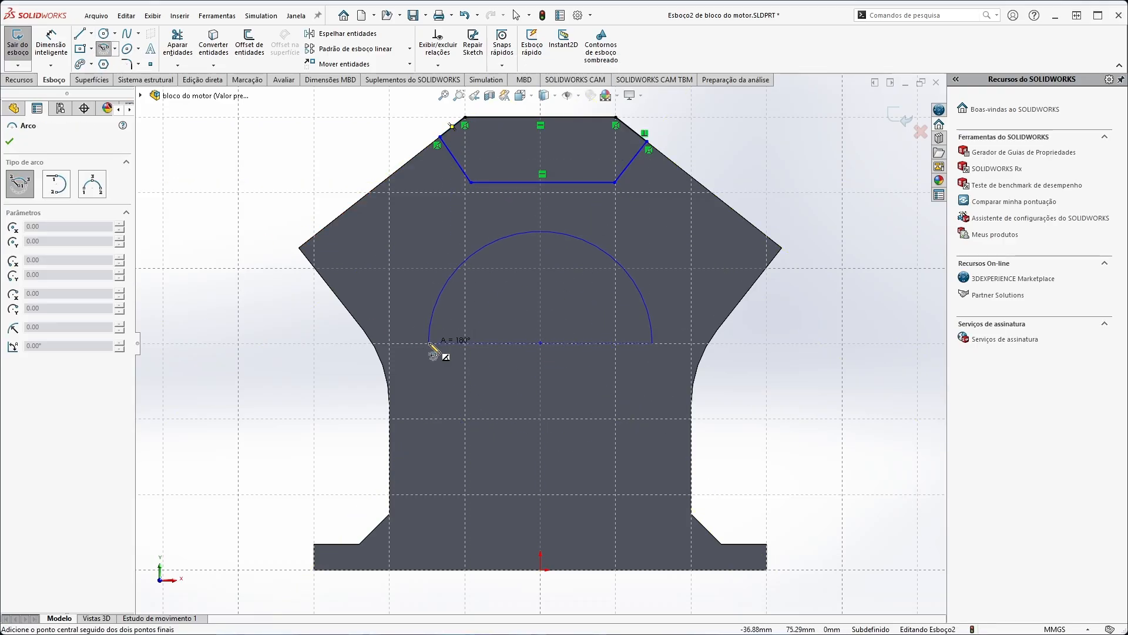
{"action": "left_click", "coordinate": [428, 343]}
{"action": "key", "text": "l"}
{"action": "left_click", "coordinate": [428, 343]}
{"action": "left_click", "coordinate": [428, 537]}
{"action": "left_click", "coordinate": [652, 537]}
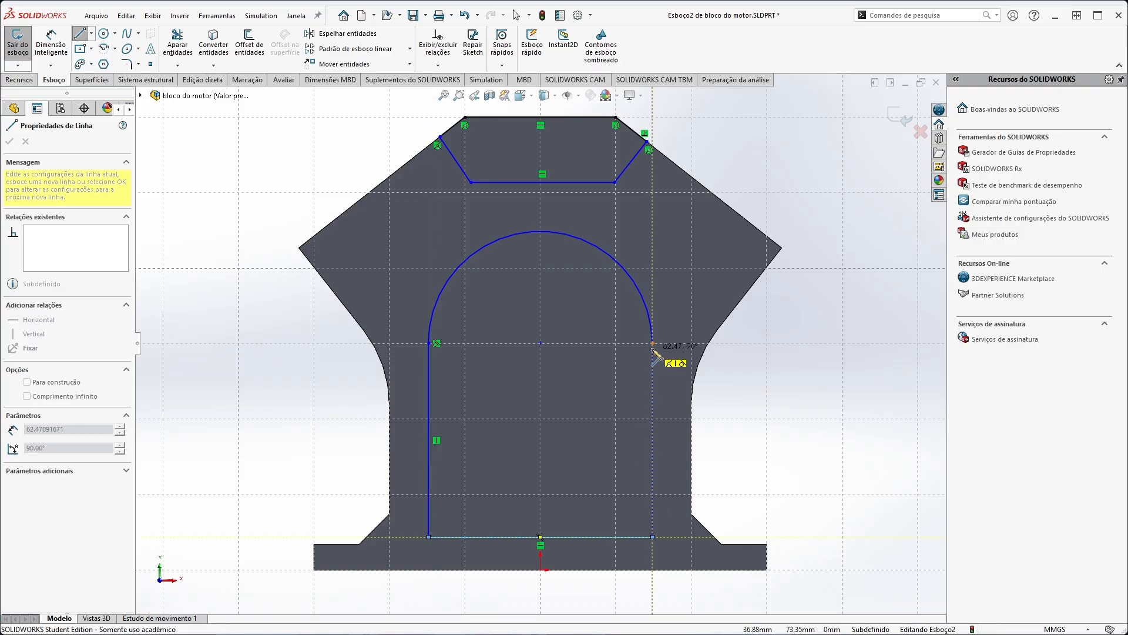
{"action": "left_click", "coordinate": [652, 344]}
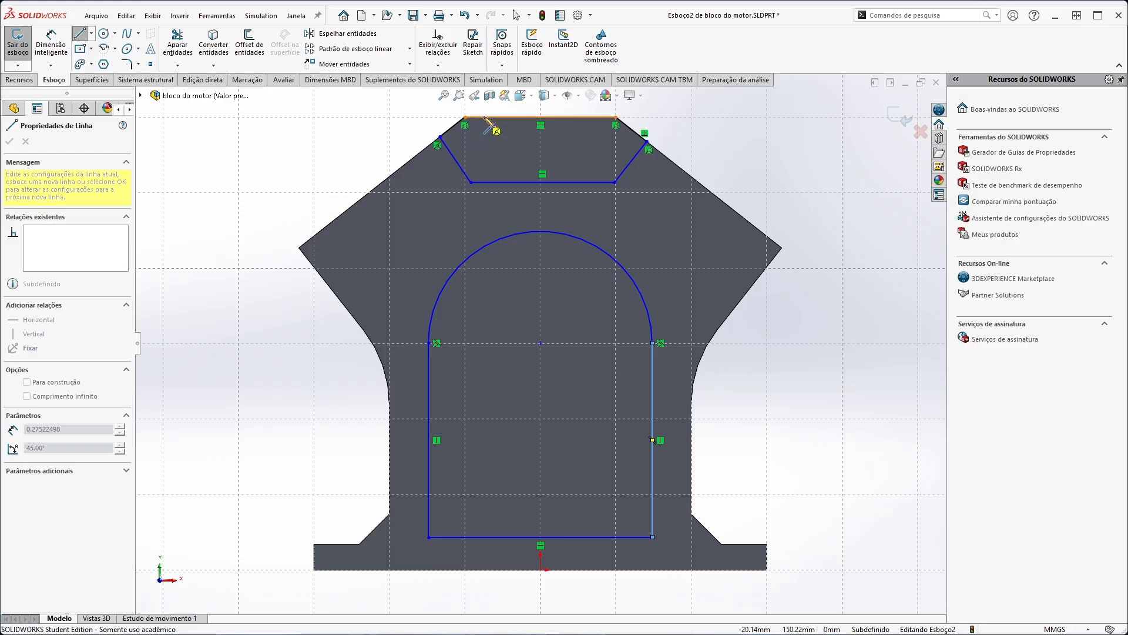
{"action": "left_click", "coordinate": [647, 143]}
{"action": "key", "text": "Escape"}
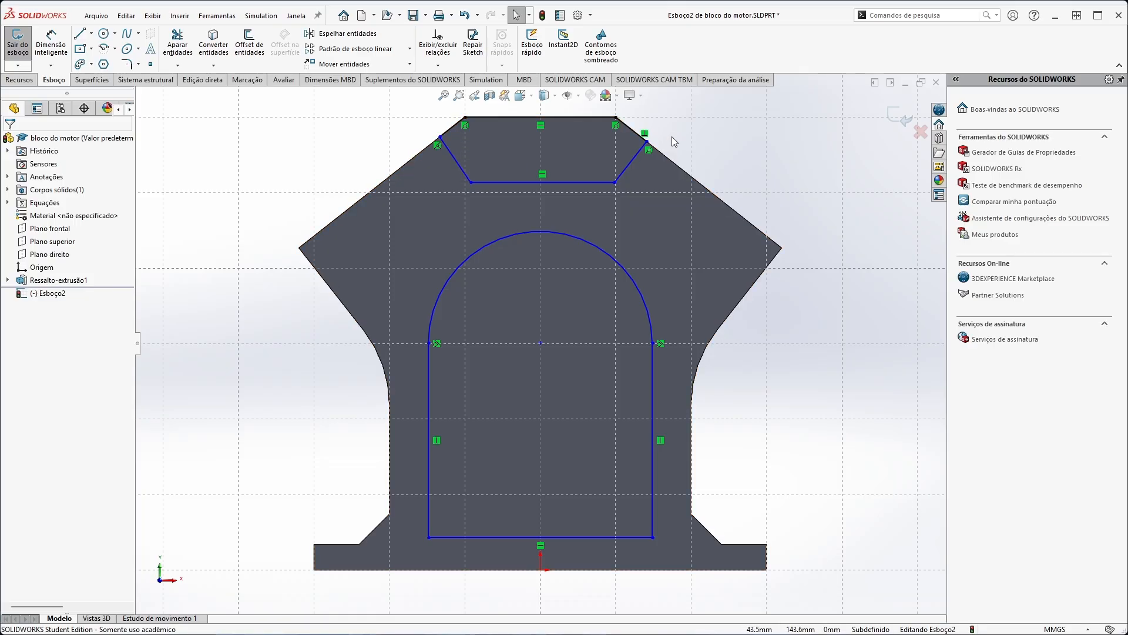
Make the top profile's left inner line perpendicular to the adjoining short sloped line, and check the relation of the matching right-hand pair.
{"action": "left_click", "coordinate": [446, 147]}
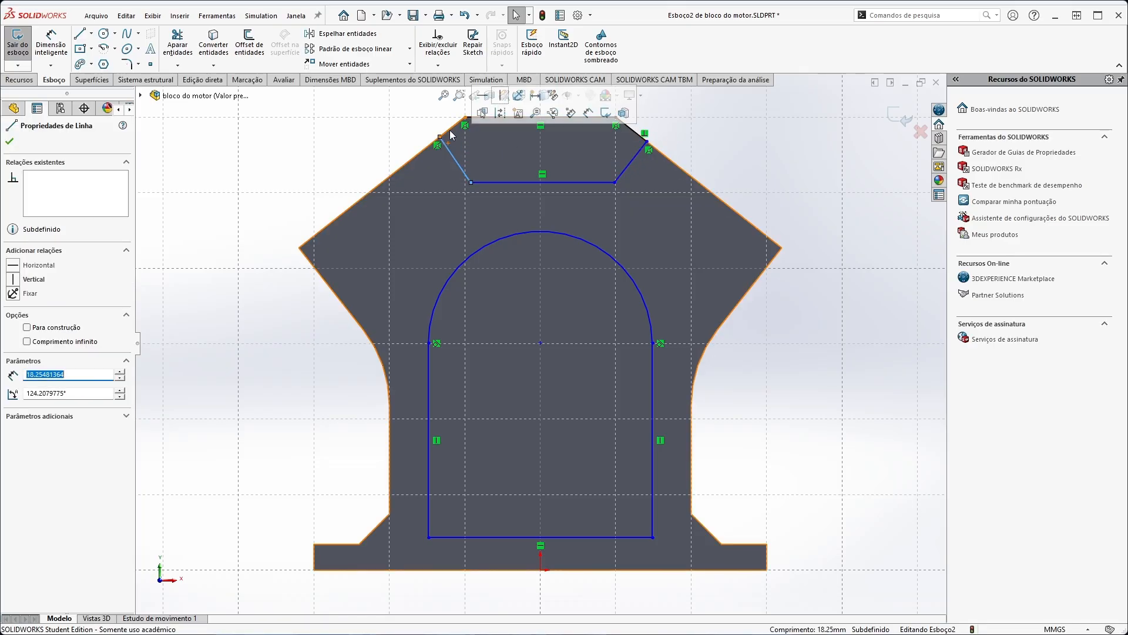
{"action": "left_click", "coordinate": [452, 133], "text": "ctrl"}
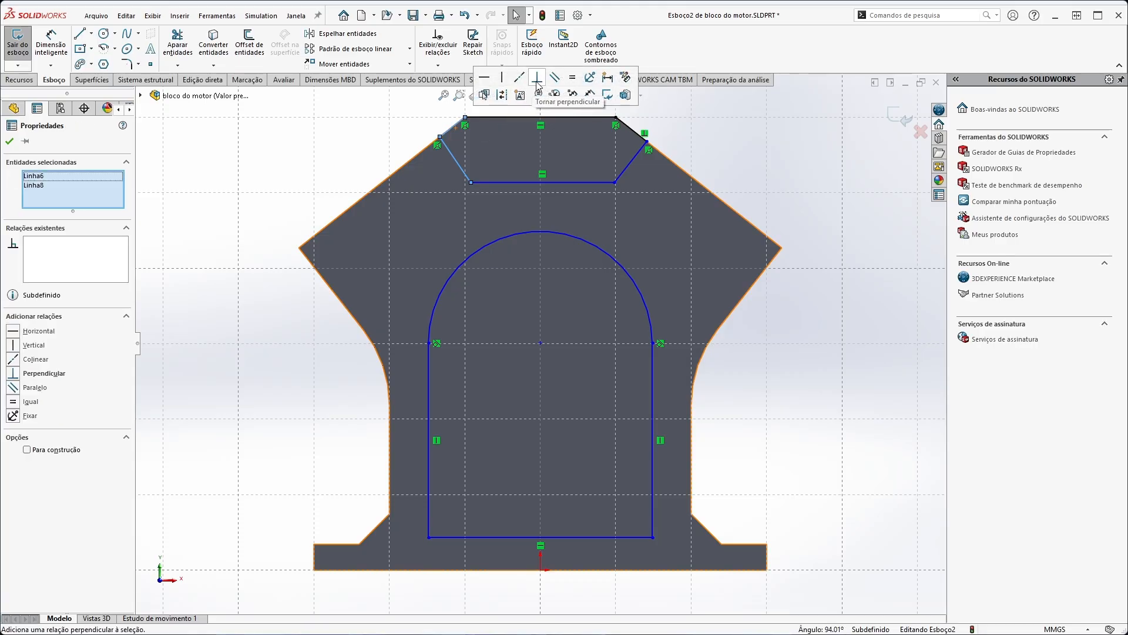
{"action": "left_click", "coordinate": [538, 77]}
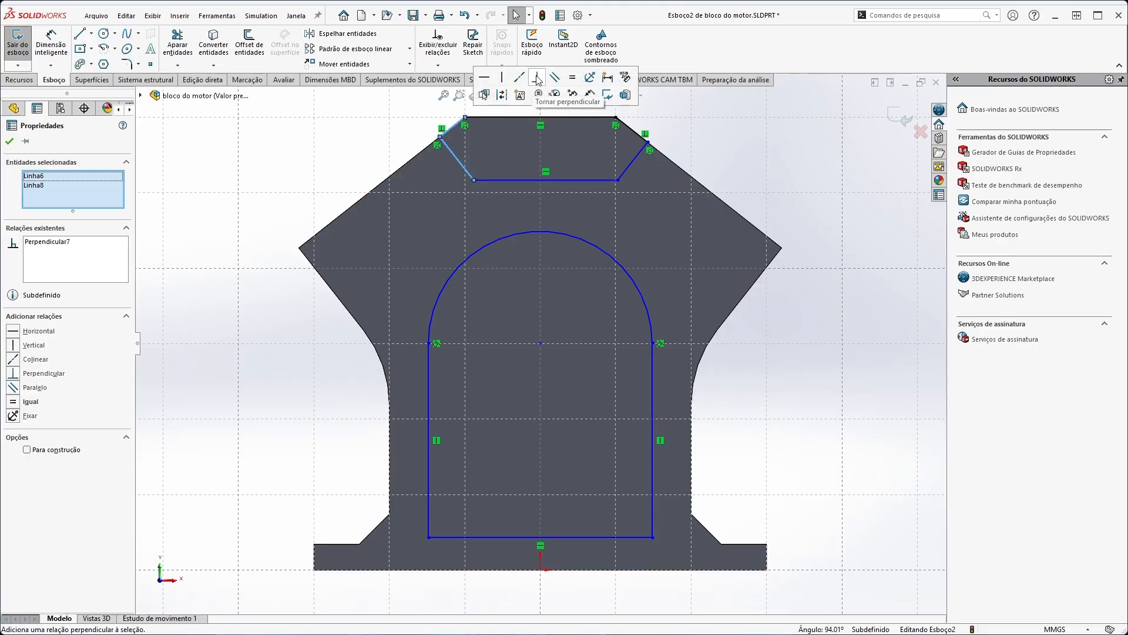
{"action": "key", "text": "Escape"}
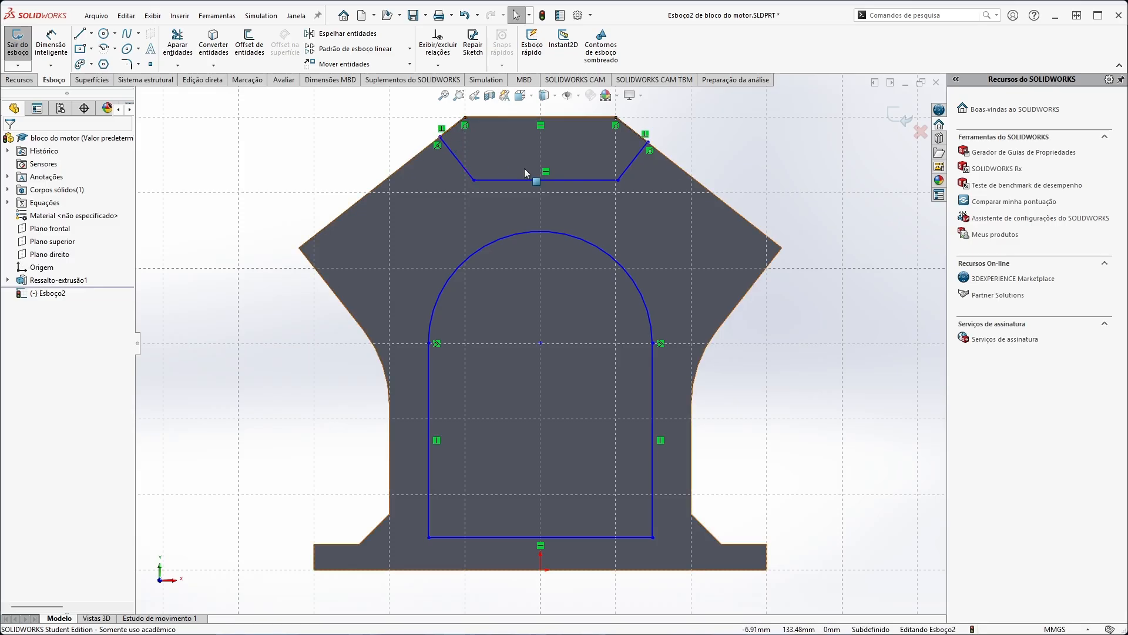
{"action": "left_click", "coordinate": [629, 129]}
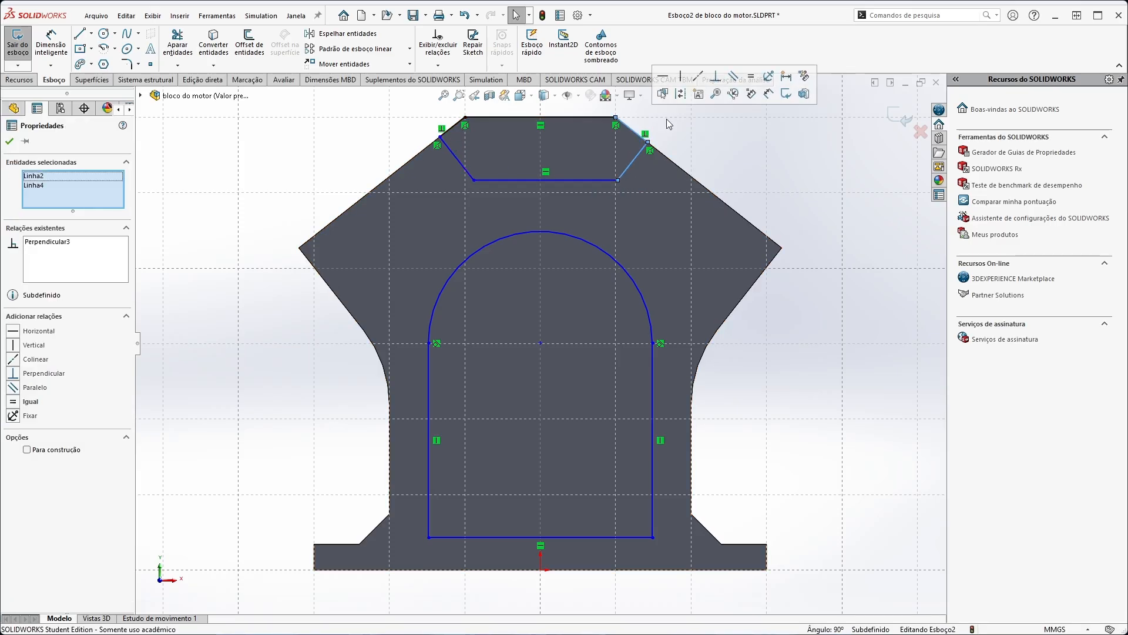
{"action": "left_click", "coordinate": [702, 137]}
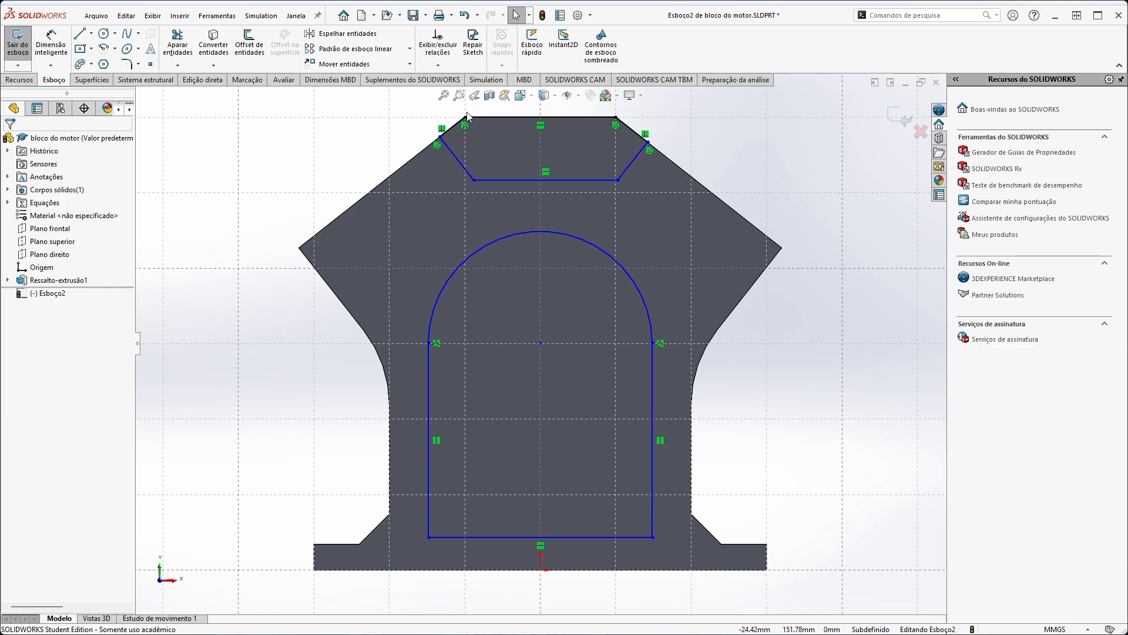
{"action": "scroll", "coordinate": [466, 117], "scroll_direction": "up", "scroll_amount": 5}
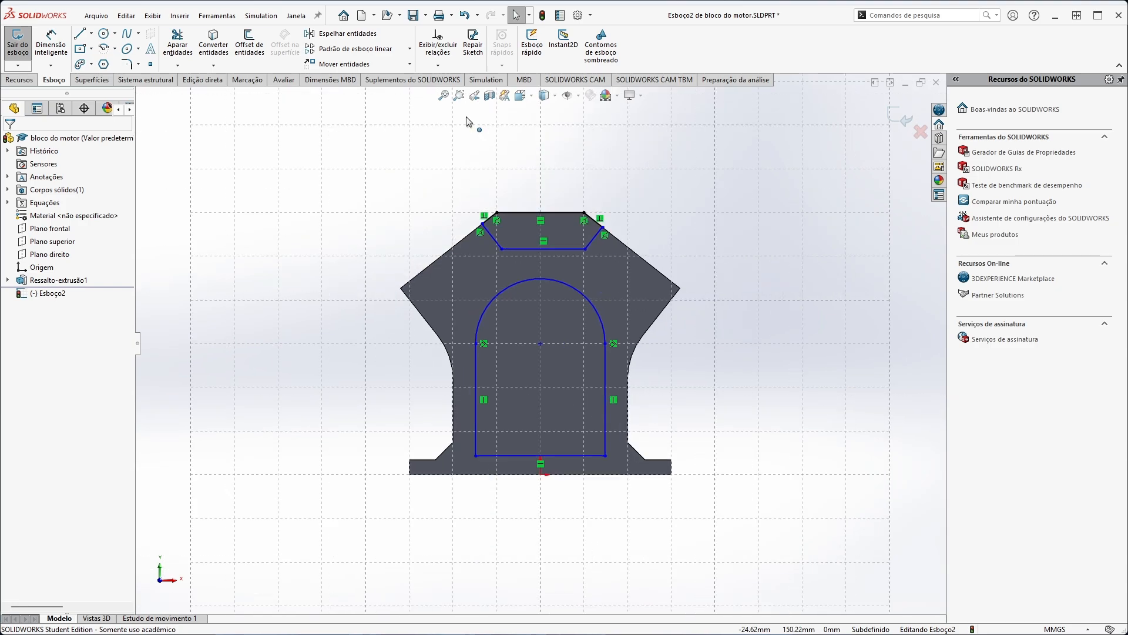
{"action": "scroll", "coordinate": [473, 205], "scroll_direction": "down", "scroll_amount": 11}
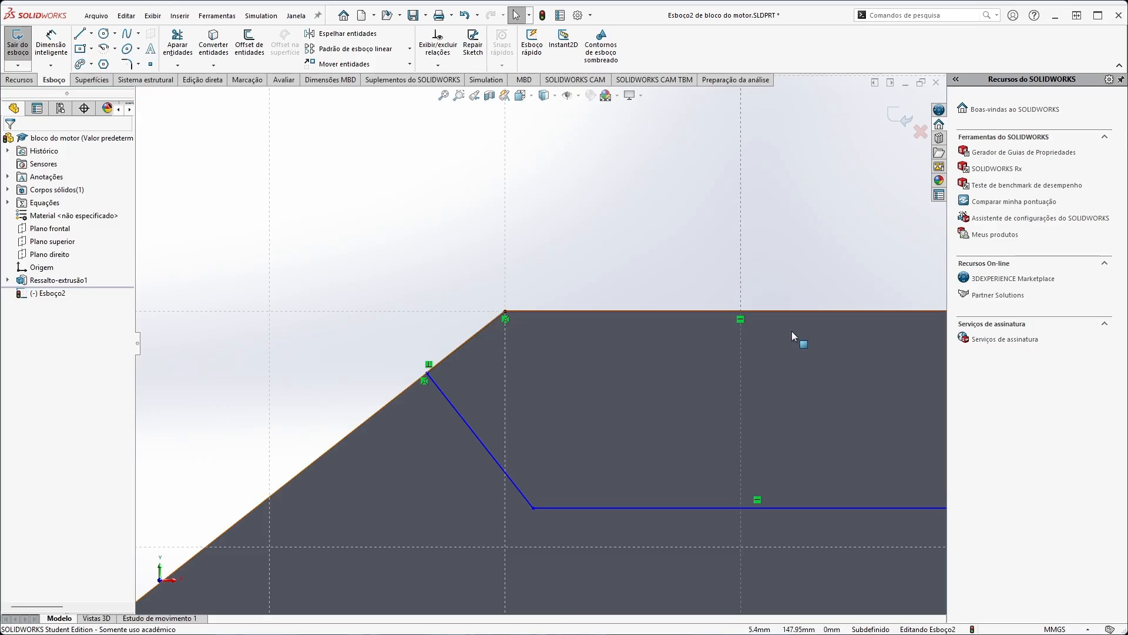
{"action": "scroll", "coordinate": [808, 329], "scroll_direction": "down", "scroll_amount": 5}
{"action": "scroll", "coordinate": [827, 326], "scroll_direction": "up", "scroll_amount": 5}
{"action": "scroll", "coordinate": [817, 328], "scroll_direction": "up", "scroll_amount": 1}
{"action": "scroll", "coordinate": [462, 379], "scroll_direction": "down", "scroll_amount": 4}
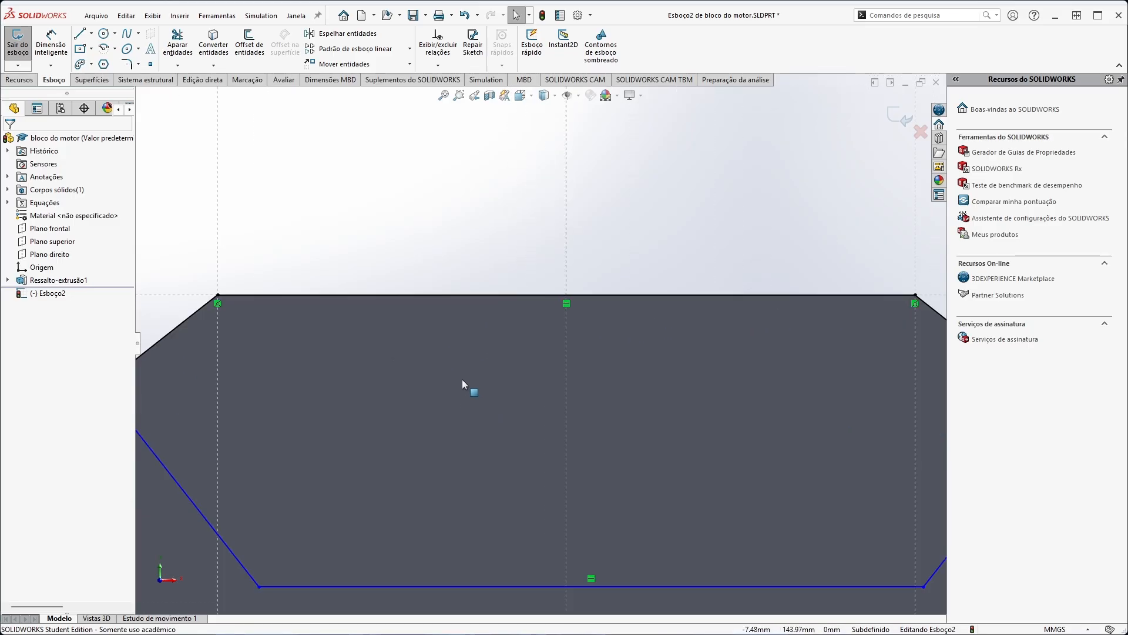
{"action": "scroll", "coordinate": [577, 435], "scroll_direction": "up", "scroll_amount": 7}
{"action": "scroll", "coordinate": [593, 463], "scroll_direction": "down", "scroll_amount": 3}
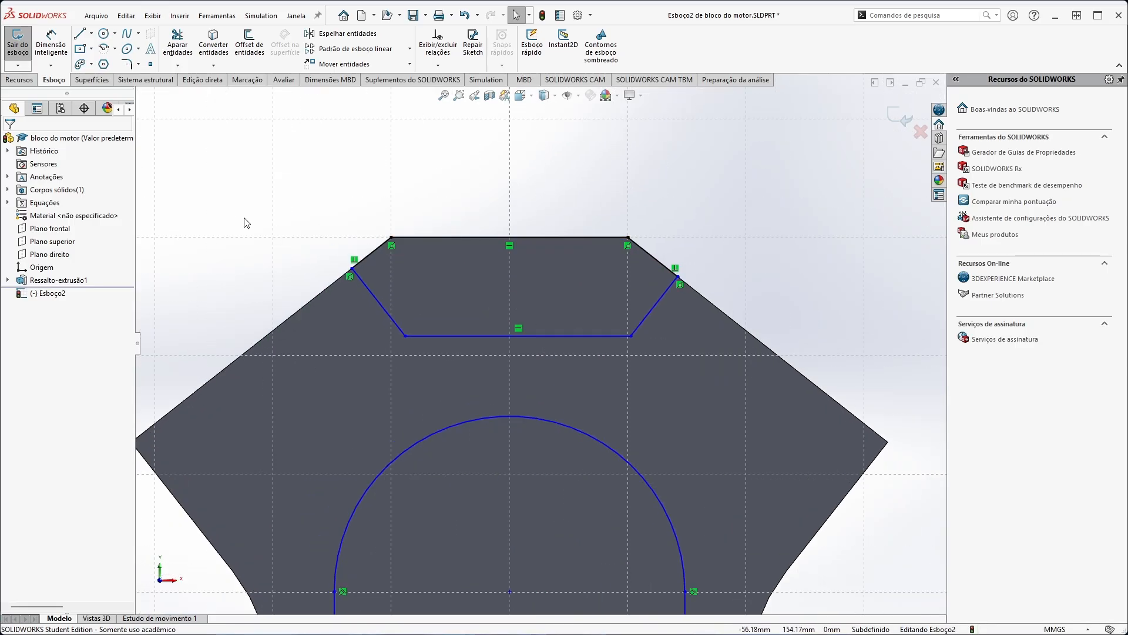
{"action": "left_click", "coordinate": [377, 249]}
{"action": "left_click", "coordinate": [654, 257], "text": "ctrl"}
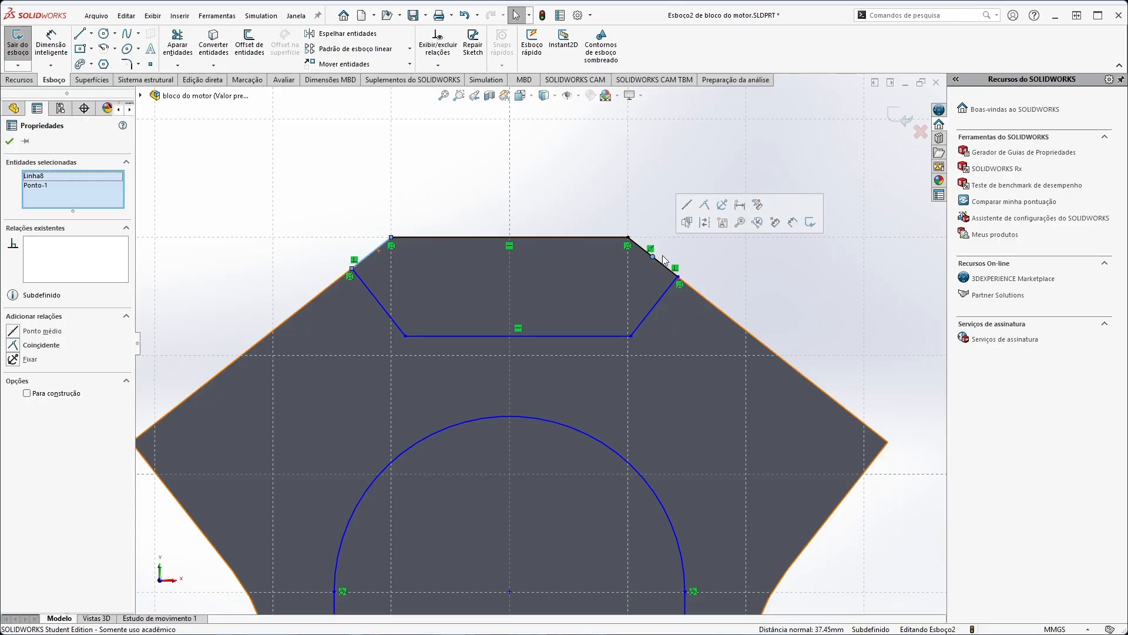
{"action": "left_click", "coordinate": [615, 178]}
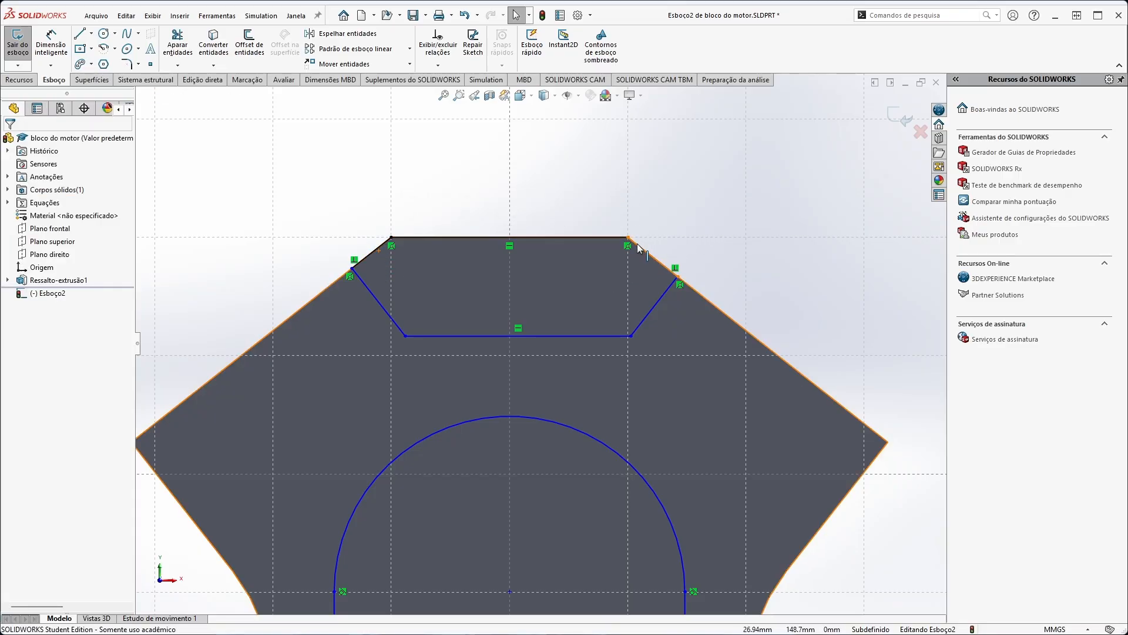
Make the top profile's two short sloped lines equal in length and pull its lower right corner slightly downward.
{"action": "left_click", "coordinate": [375, 250]}
{"action": "left_click", "coordinate": [375, 250], "text": "ctrl"}
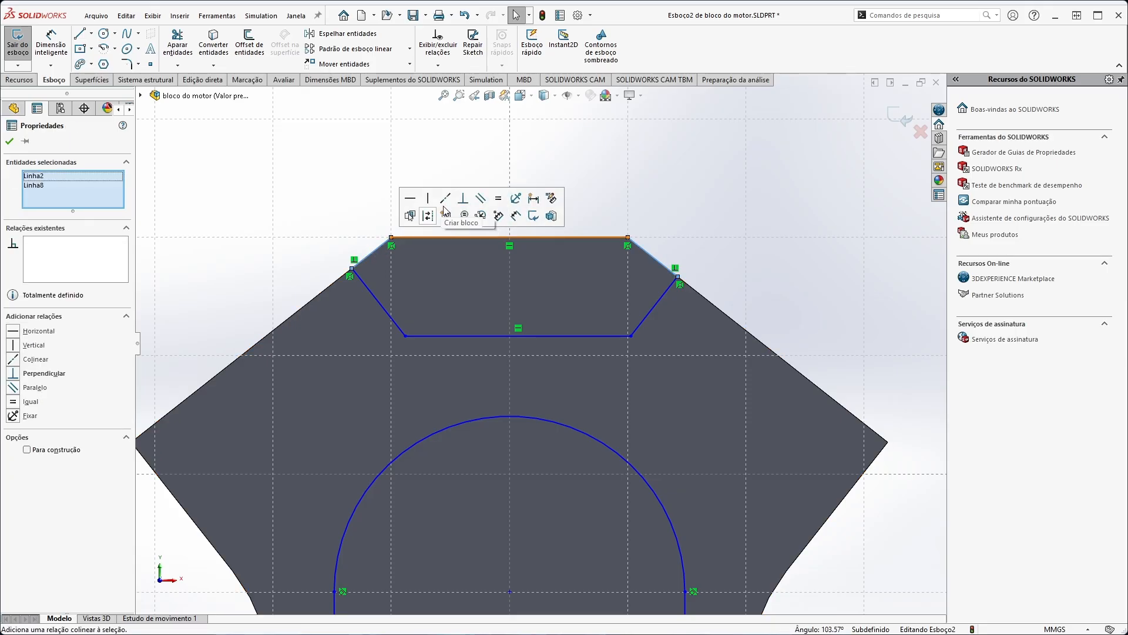
{"action": "left_click", "coordinate": [501, 200]}
{"action": "left_click", "coordinate": [696, 210]}
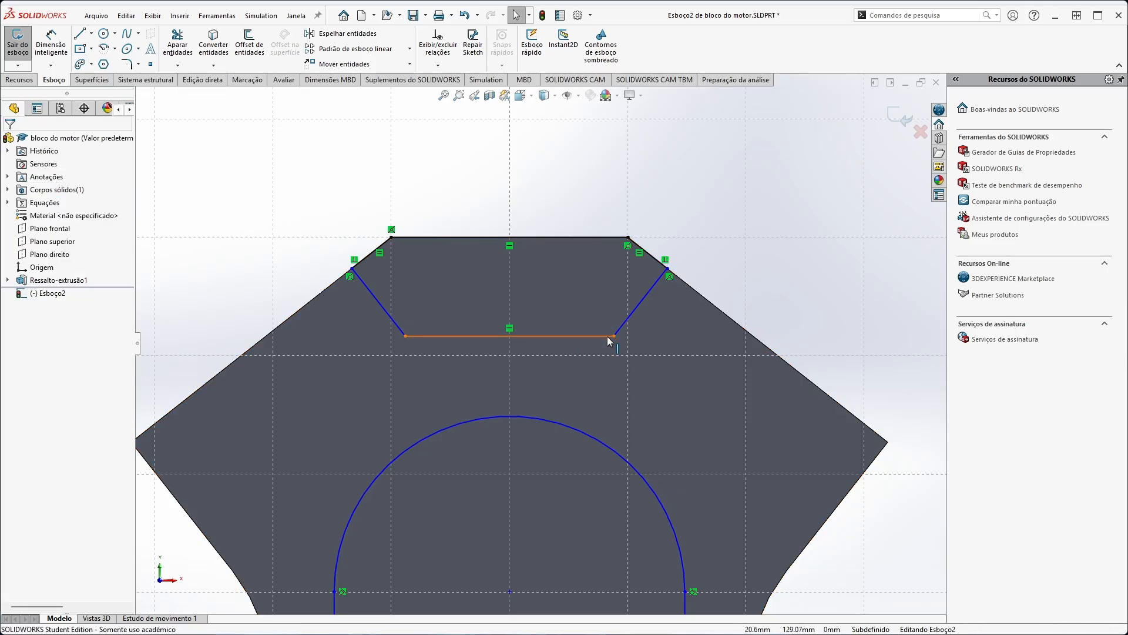
{"action": "mouse_move", "coordinate": [613, 336]}
{"action": "left_mouse_down"}
{"action": "mouse_move", "coordinate": [588, 321]}
{"action": "mouse_move", "coordinate": [618, 333]}
{"action": "mouse_move", "coordinate": [614, 349]}
{"action": "left_mouse_up"}
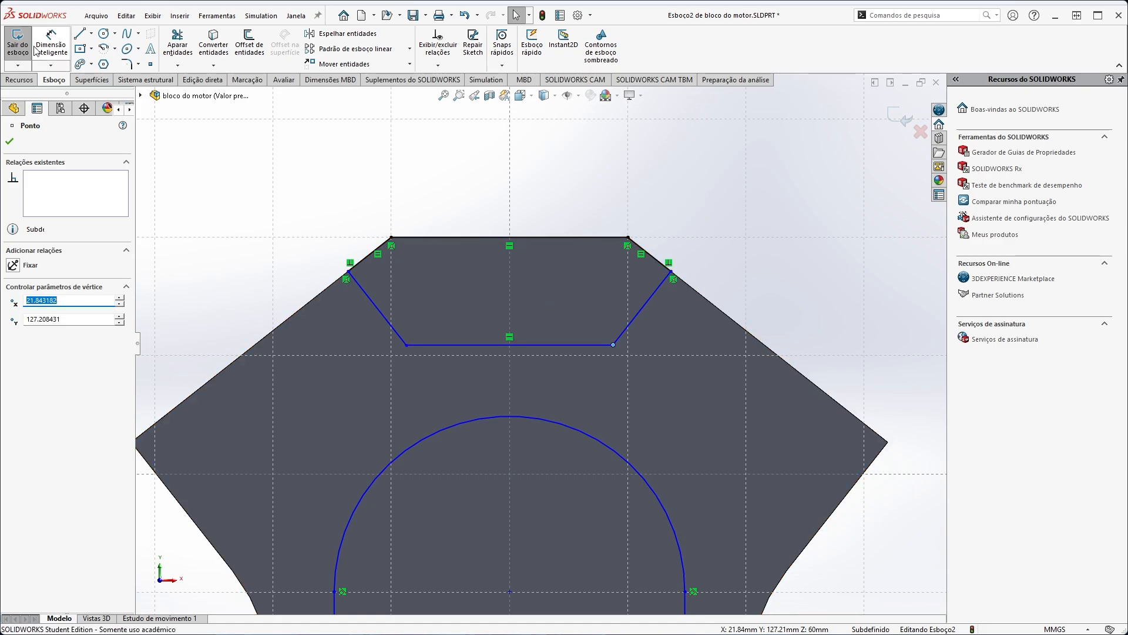
Dimension the distance between the top profile's upper and lower horizontal lines as 20 mm.
{"action": "left_click", "coordinate": [51, 44]}
{"action": "left_click", "coordinate": [548, 240]}
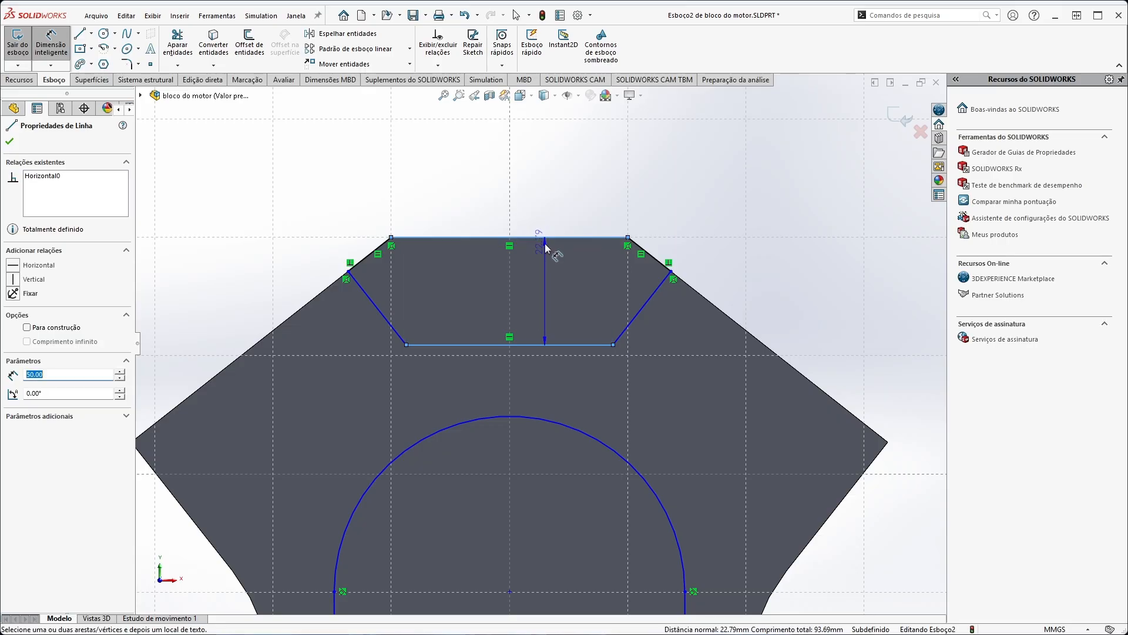
{"action": "left_click", "coordinate": [546, 299]}
{"action": "type", "text": "20"}
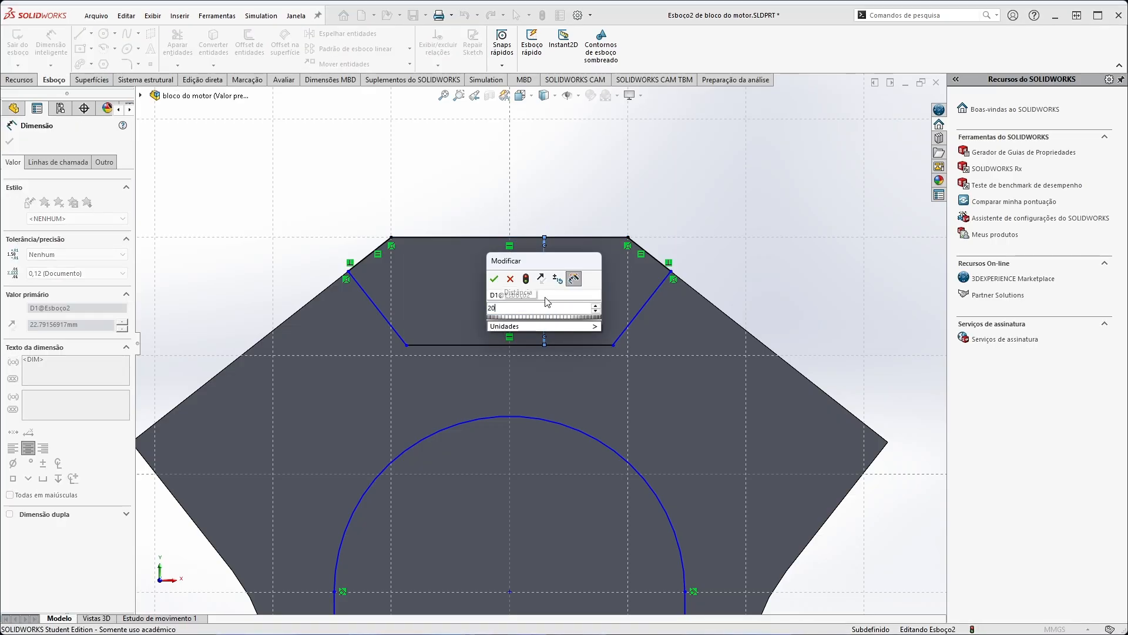
{"action": "key", "text": "Return"}
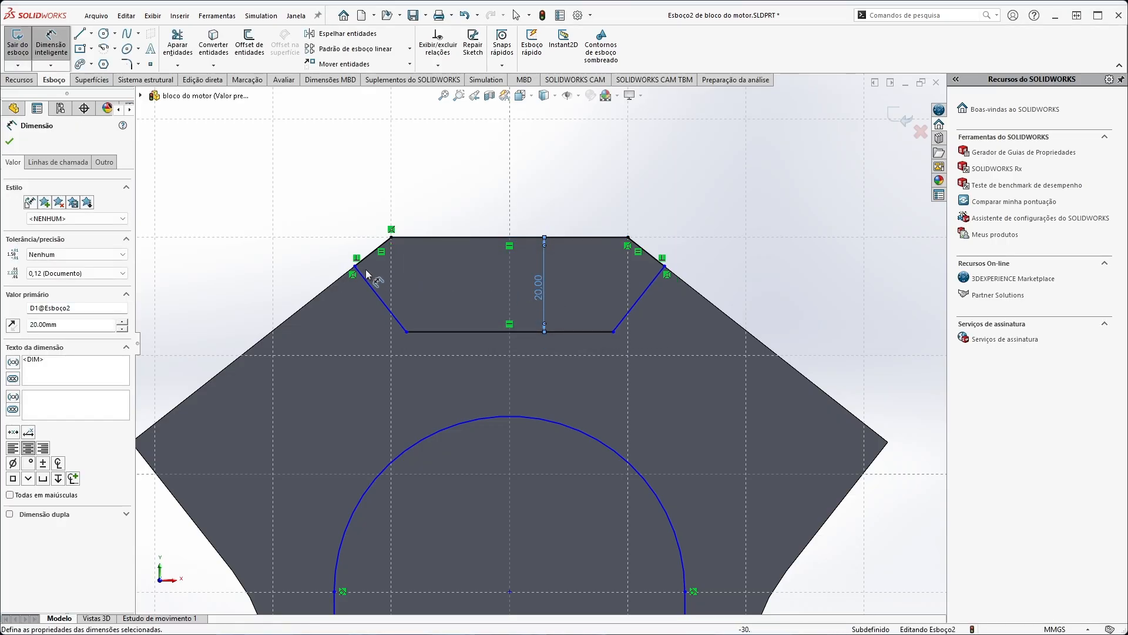
Dimension the top profile's short left sloped line as 11 mm.
{"action": "left_click", "coordinate": [365, 264]}
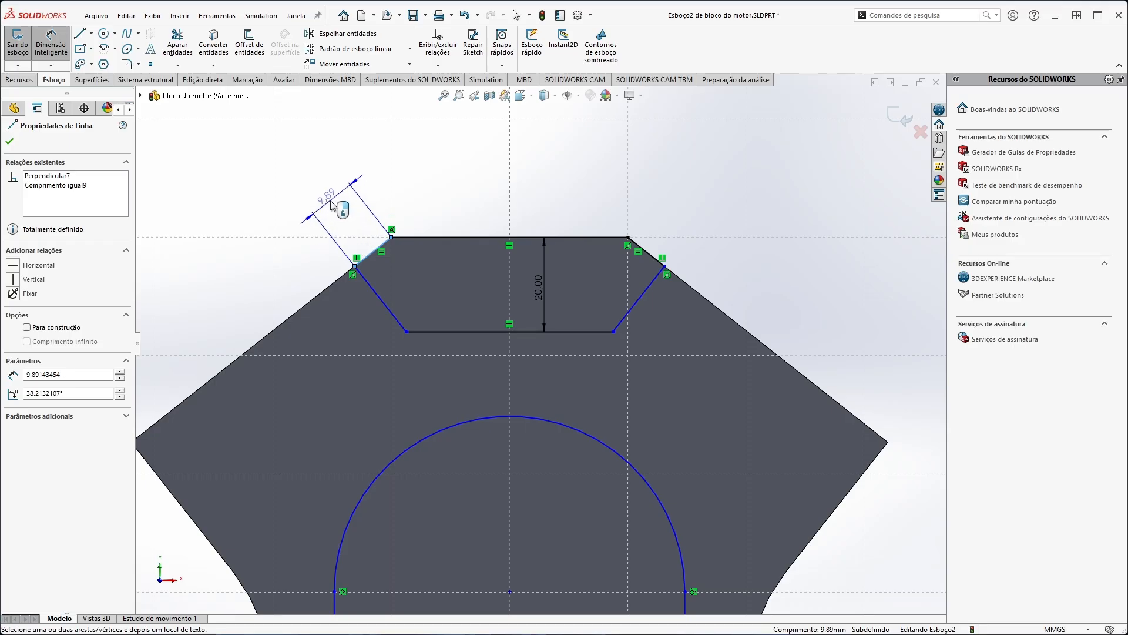
{"action": "left_click", "coordinate": [345, 230]}
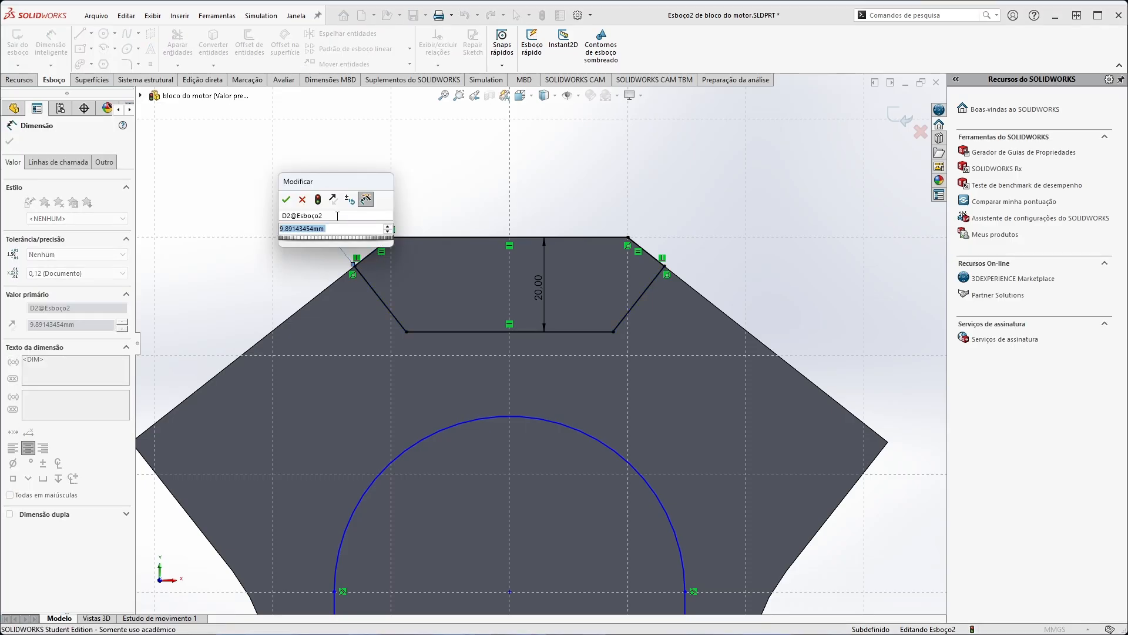
{"action": "type", "text": "11"}
{"action": "key", "text": "Return"}
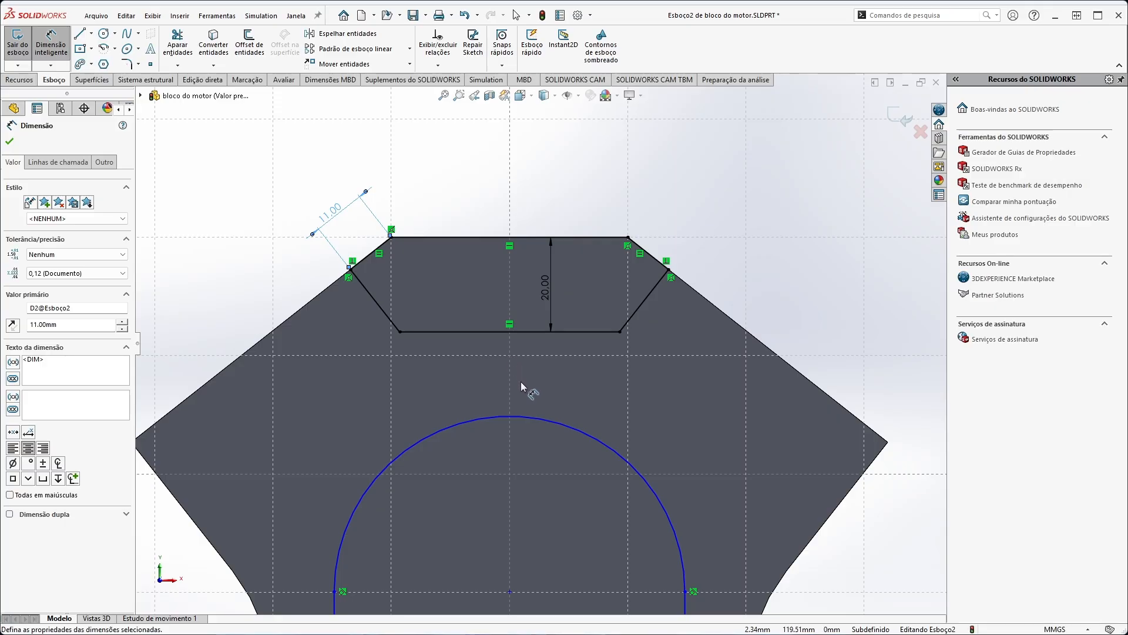
Dimension the radius of the arch profile's semicircle as 35 mm.
{"action": "scroll", "coordinate": [521, 458], "scroll_direction": "down", "scroll_amount": 3}
{"action": "scroll", "coordinate": [524, 501], "scroll_direction": "up", "scroll_amount": 6}
{"action": "scroll", "coordinate": [523, 588], "scroll_direction": "down", "scroll_amount": 4}
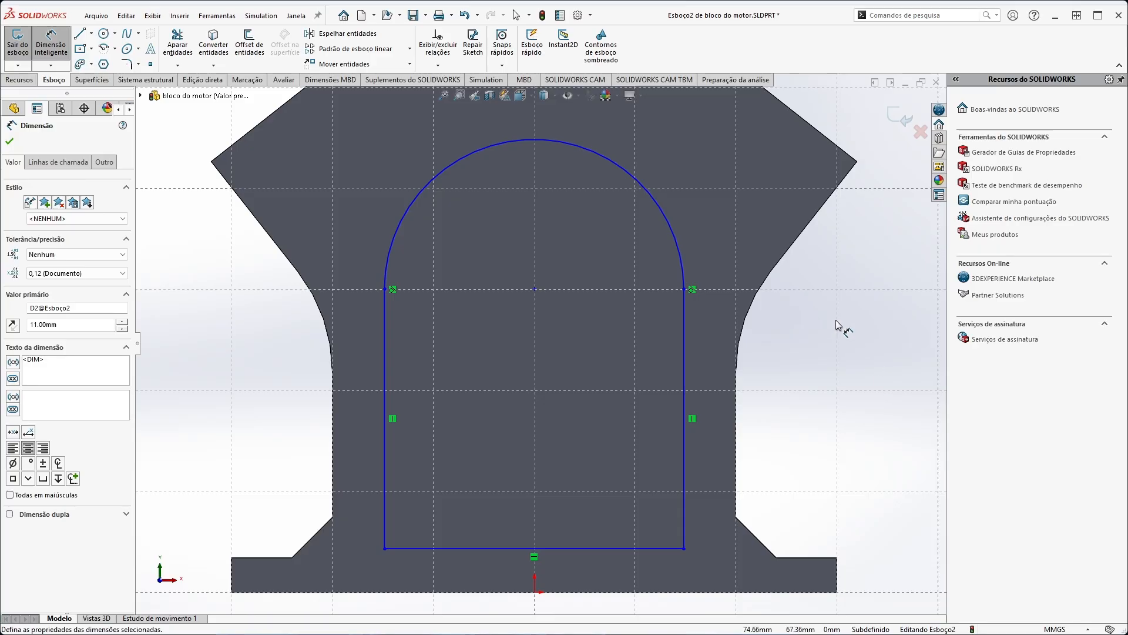
{"action": "left_click", "coordinate": [683, 253]}
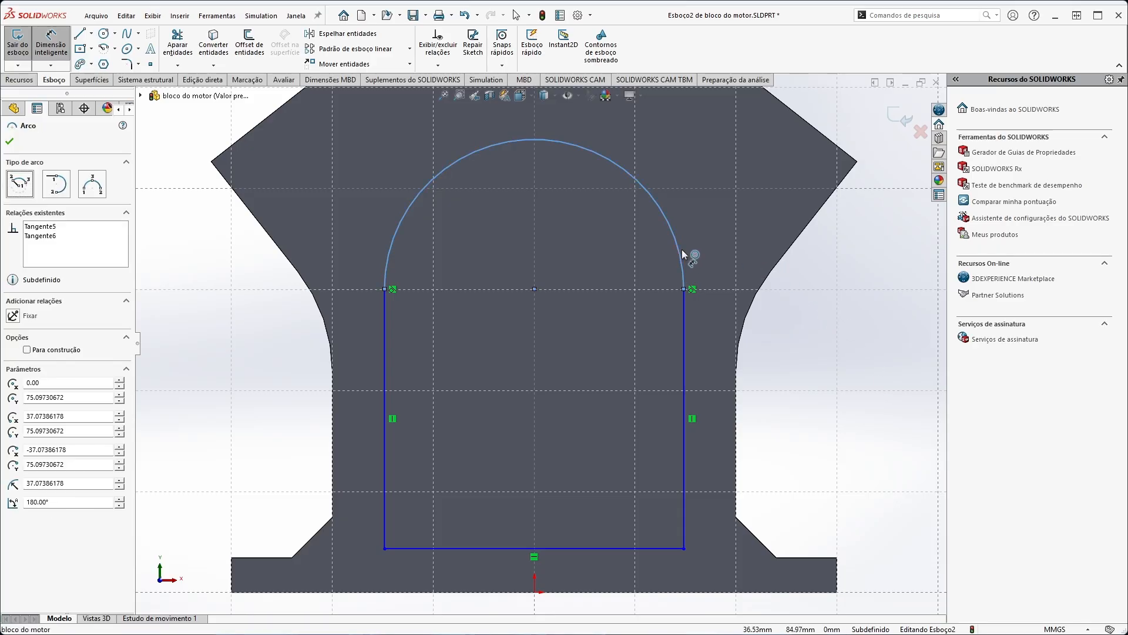
{"action": "left_click", "coordinate": [736, 268]}
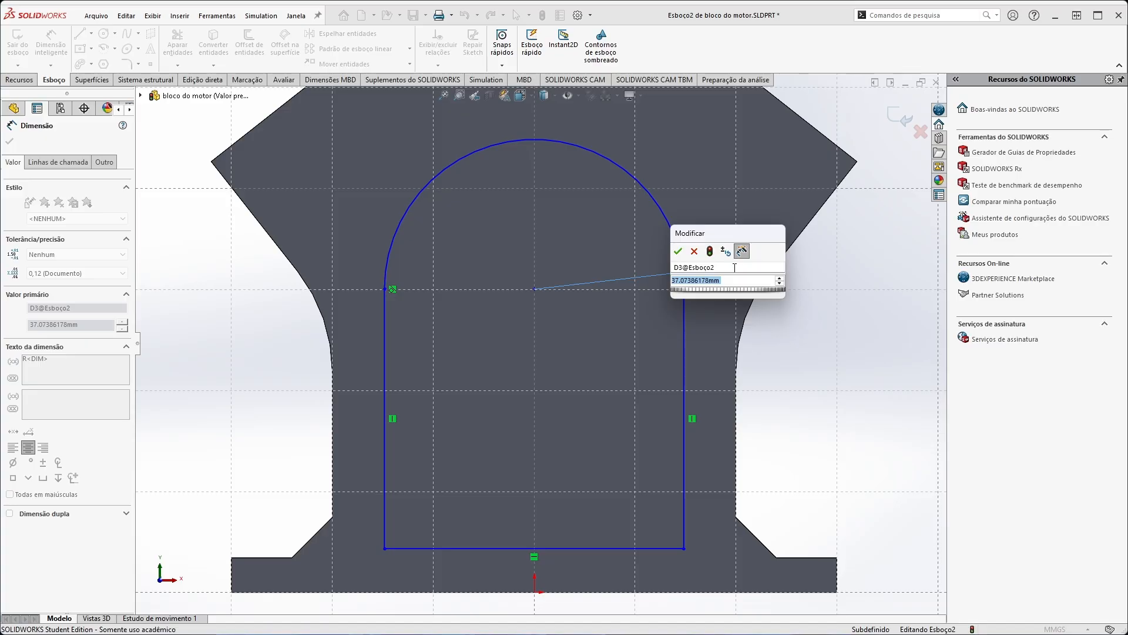
{"action": "type", "text": "35"}
{"action": "key", "text": "Return"}
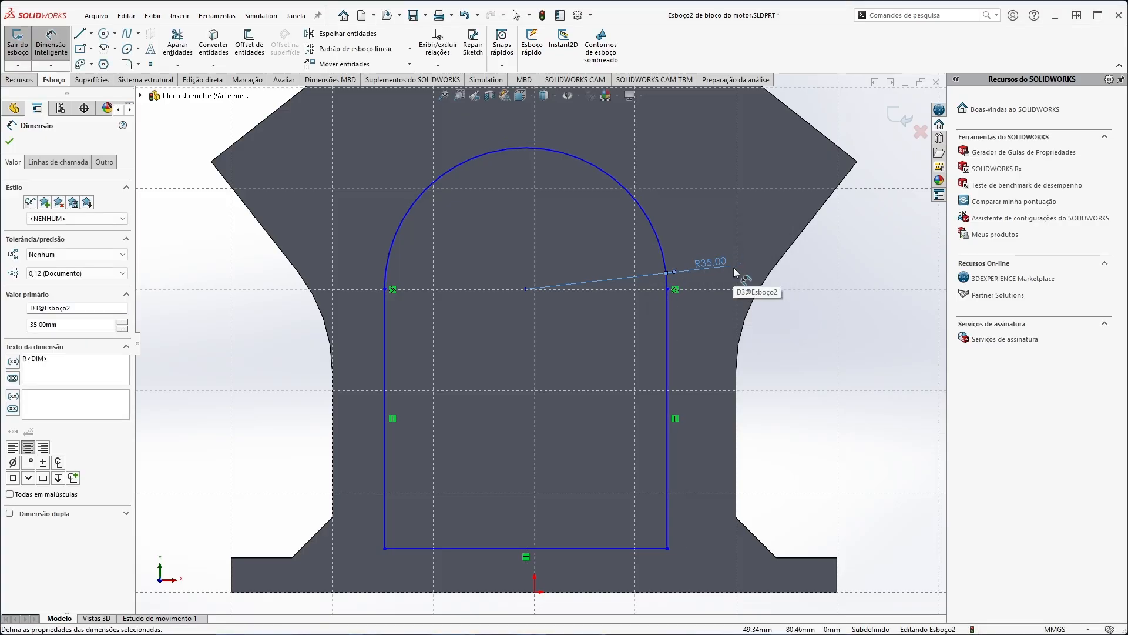
Dimension the distance from the arch profile's arc center to its bottom line as 50 mm.
{"action": "left_click", "coordinate": [526, 289]}
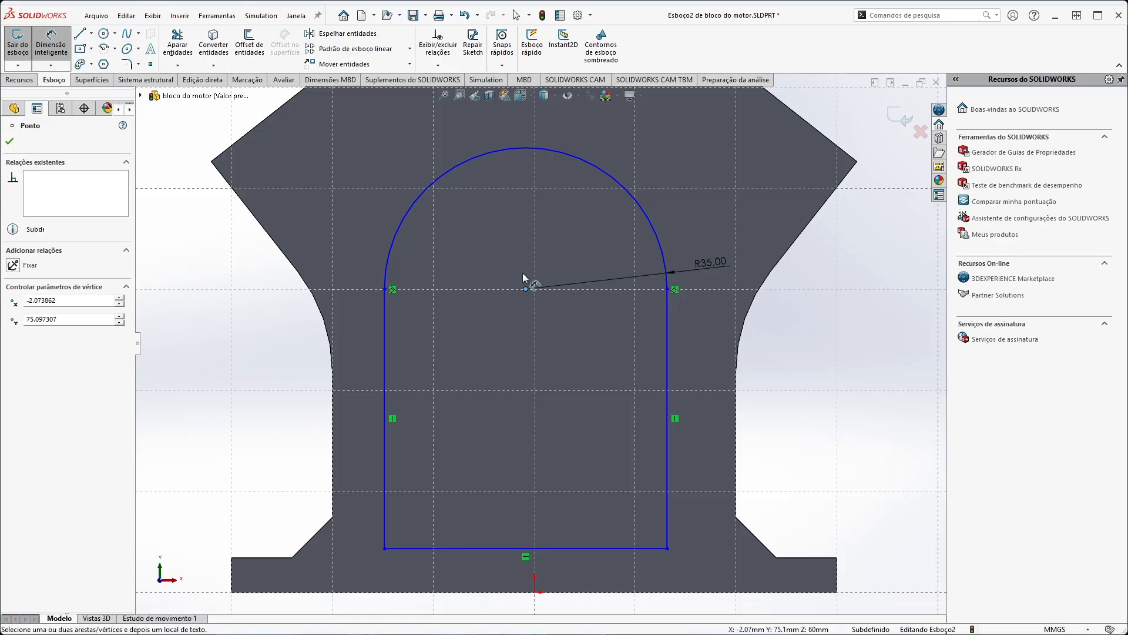
{"action": "left_click", "coordinate": [527, 549]}
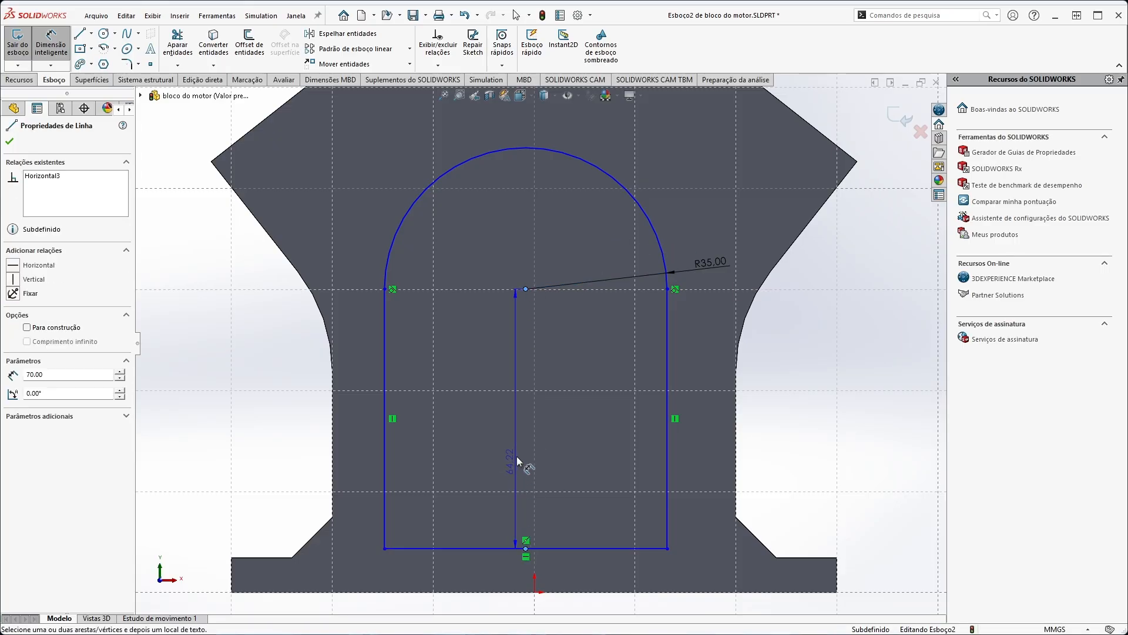
{"action": "left_click", "coordinate": [528, 440]}
{"action": "type", "text": "50"}
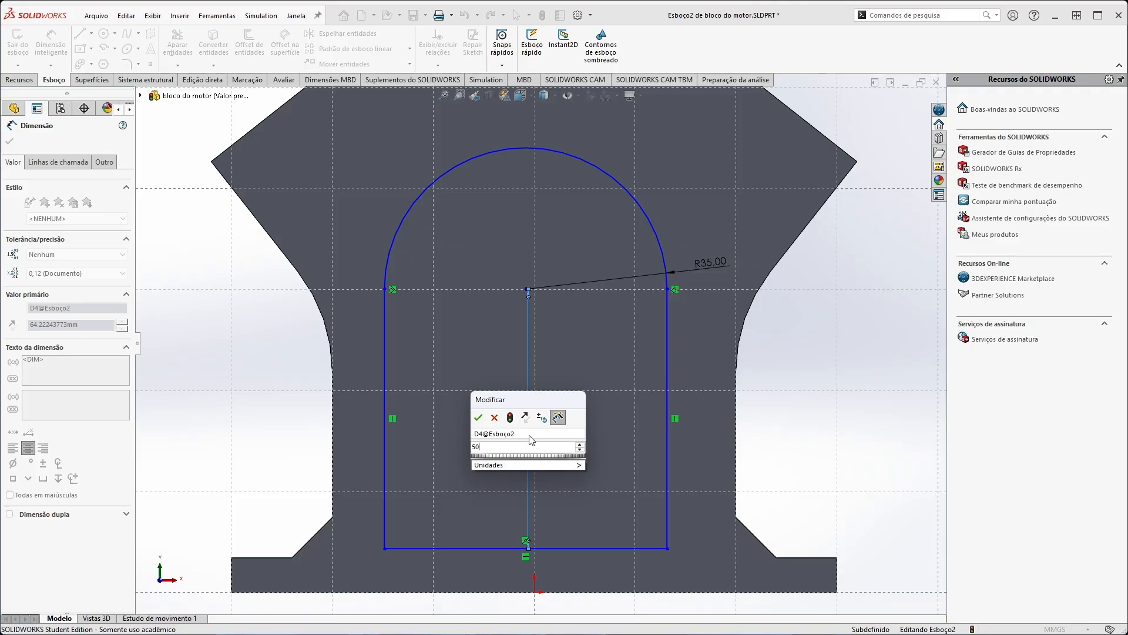
{"action": "key", "text": "Return"}
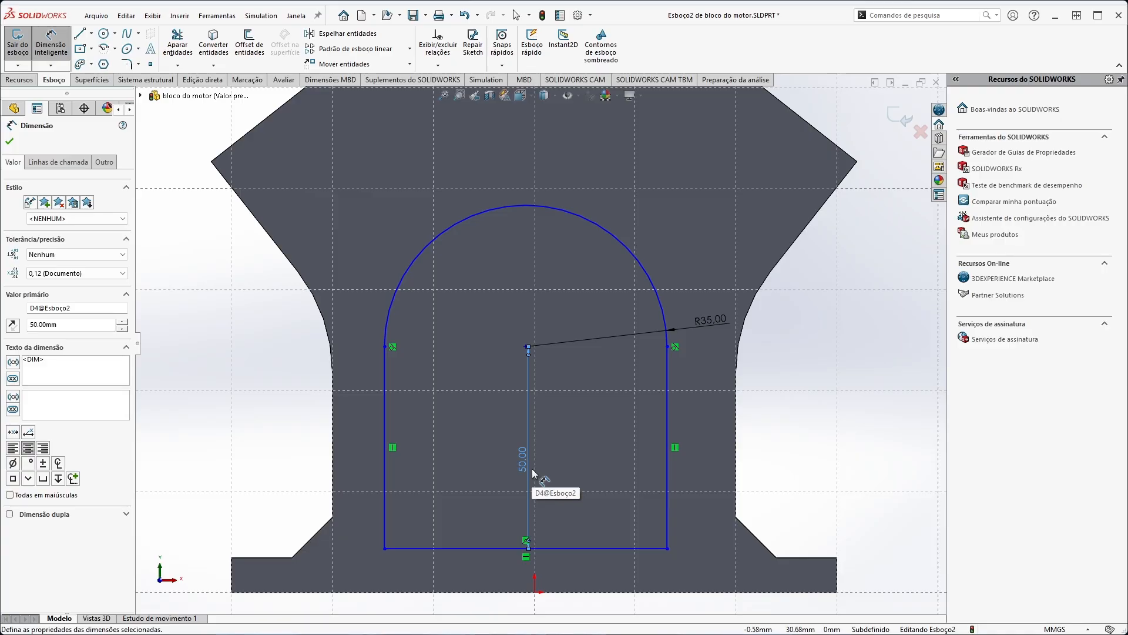
Dimension the distance between the arch profile's bottom line and the block's lower edge, ending with a value of 10 mm.
{"action": "left_click", "coordinate": [560, 552]}
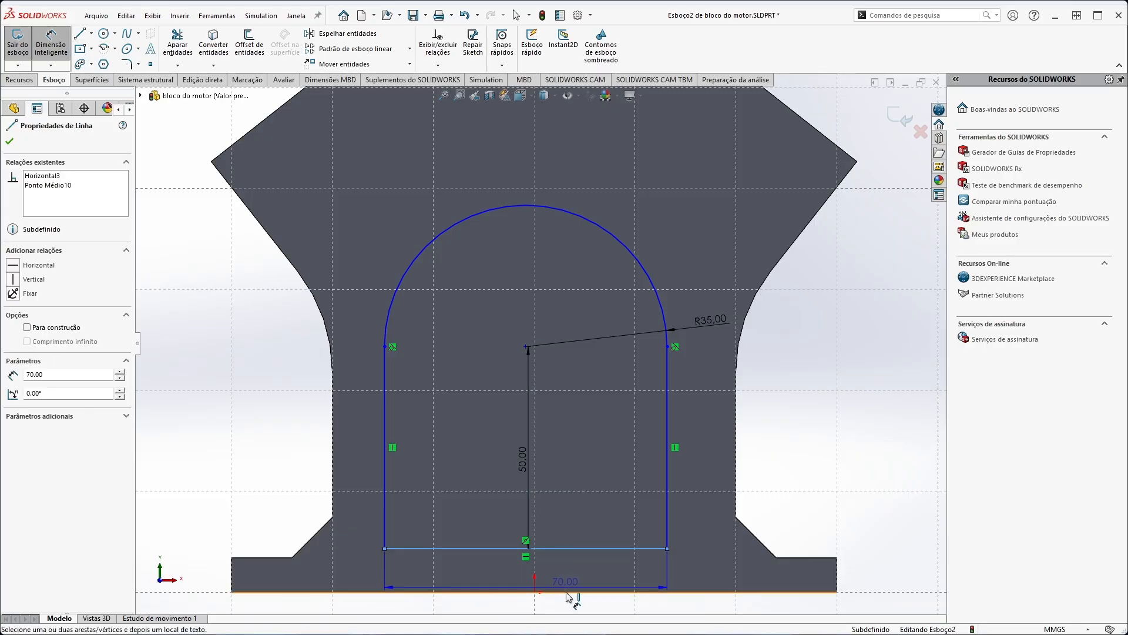
{"action": "left_click", "coordinate": [566, 593]}
{"action": "left_click", "coordinate": [561, 565]}
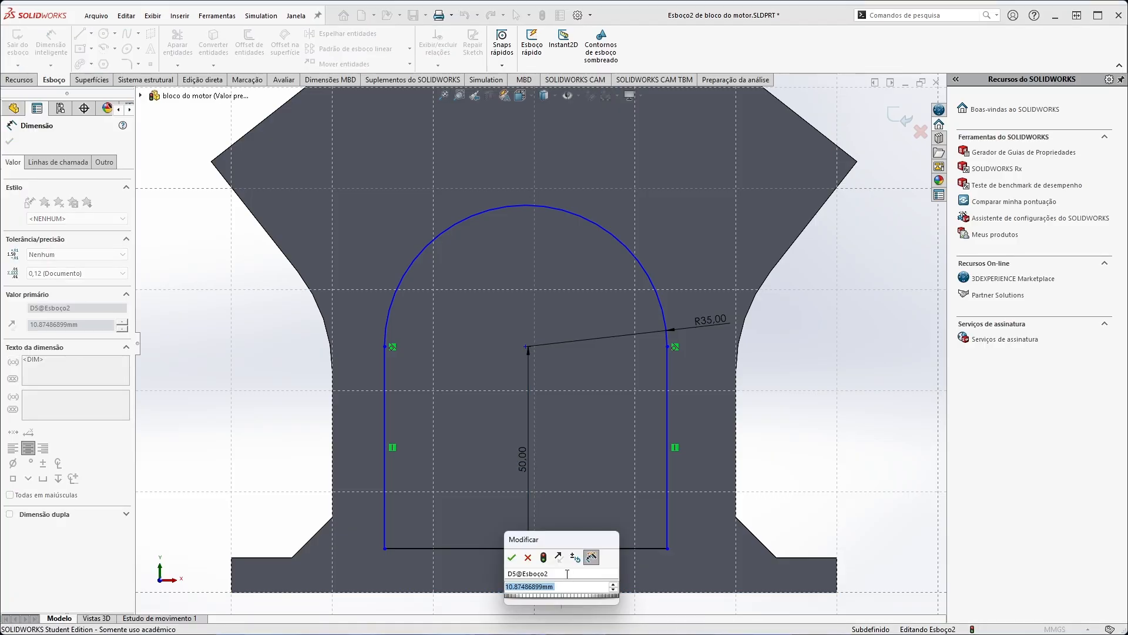
{"action": "type", "text": "110"}
{"action": "key", "text": "Return"}
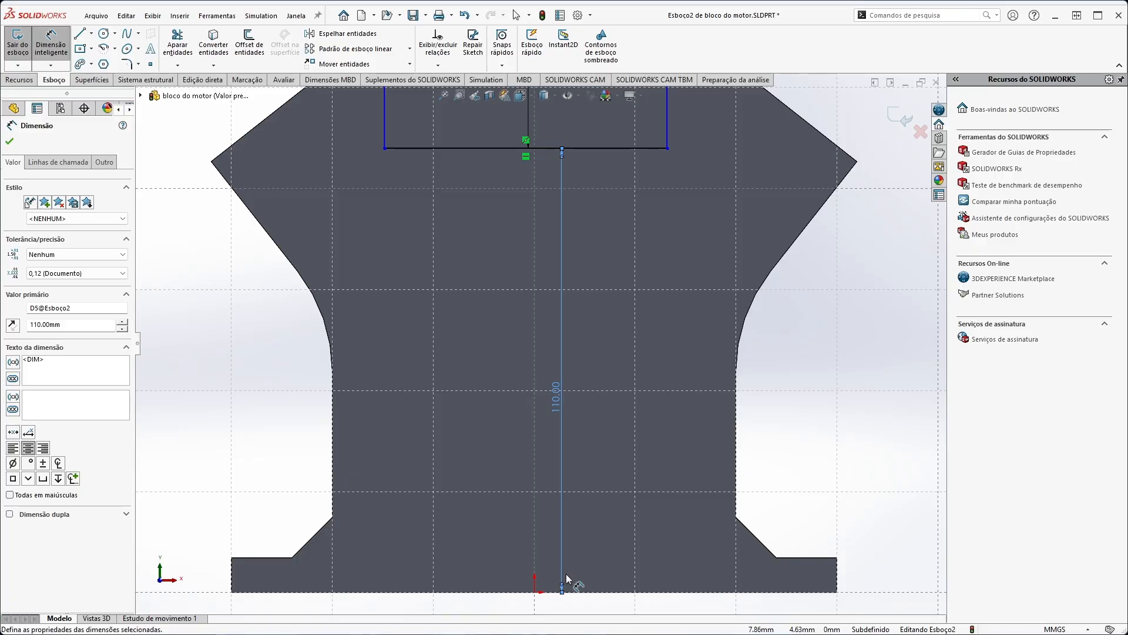
{"action": "double_click", "coordinate": [557, 393]}
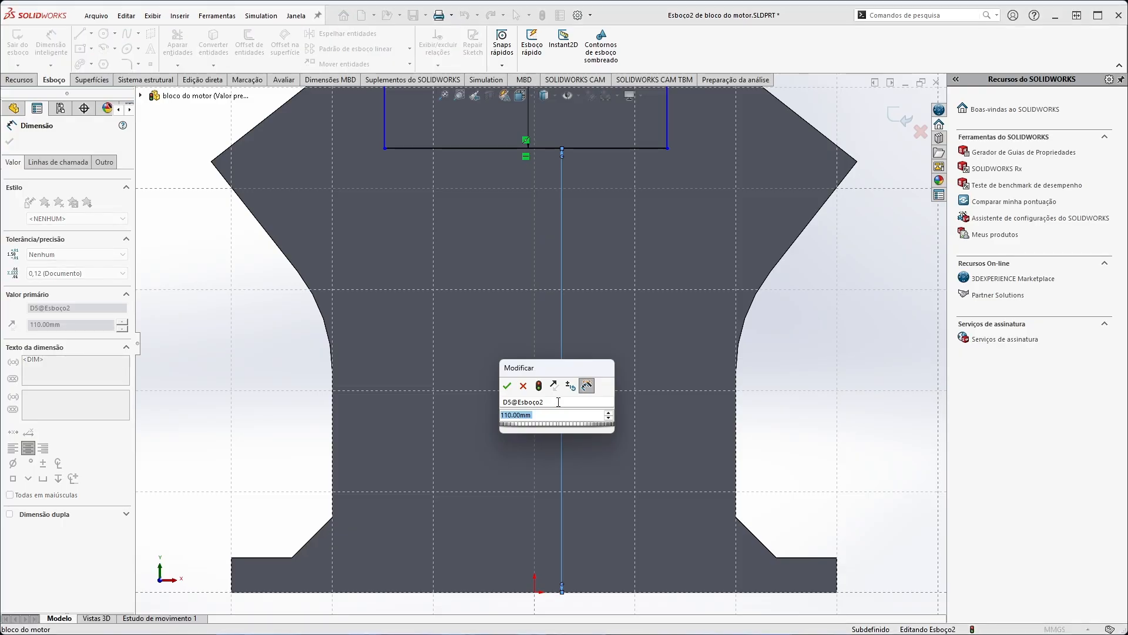
{"action": "type", "text": "10"}
{"action": "key", "text": "Return"}
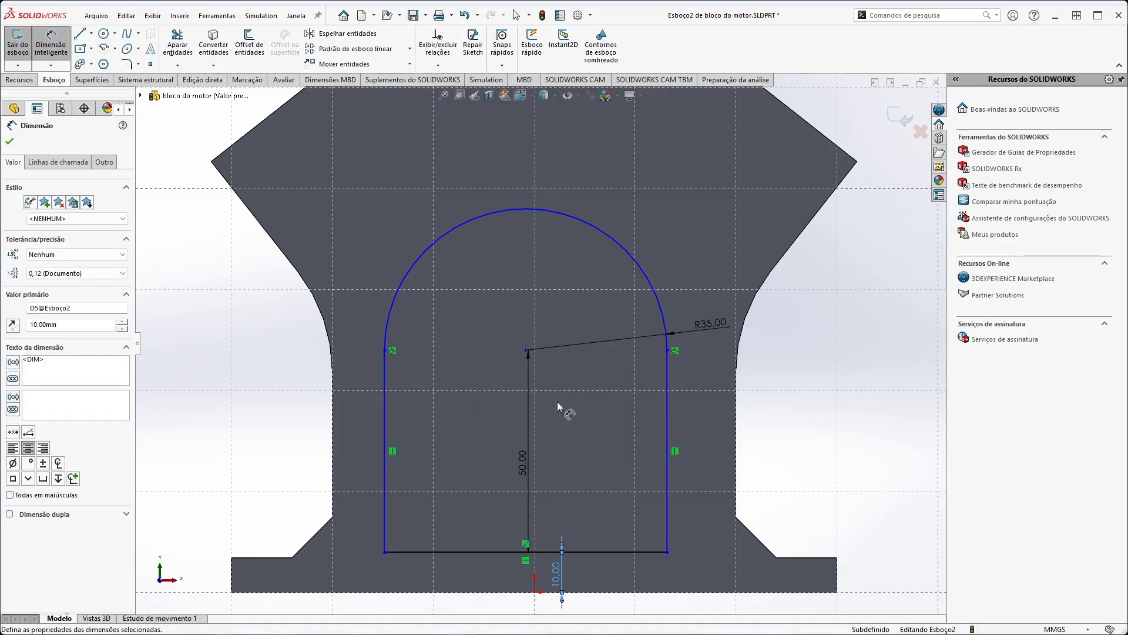
{"action": "left_click", "coordinate": [385, 412]}
{"action": "left_click", "coordinate": [666, 398]}
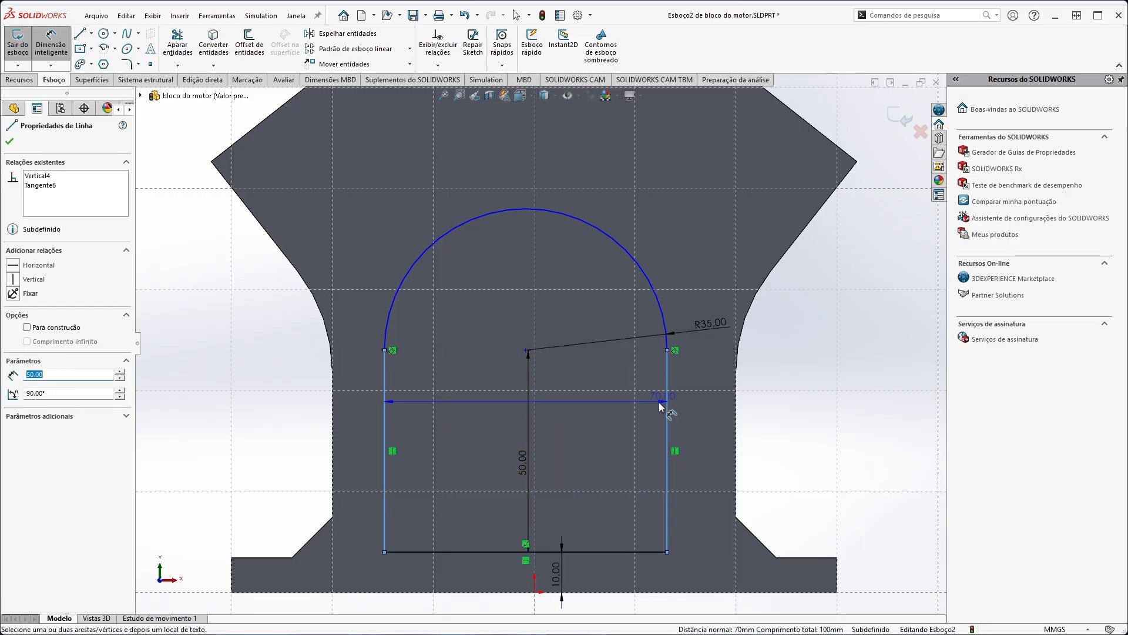
{"action": "left_click", "coordinate": [507, 401]}
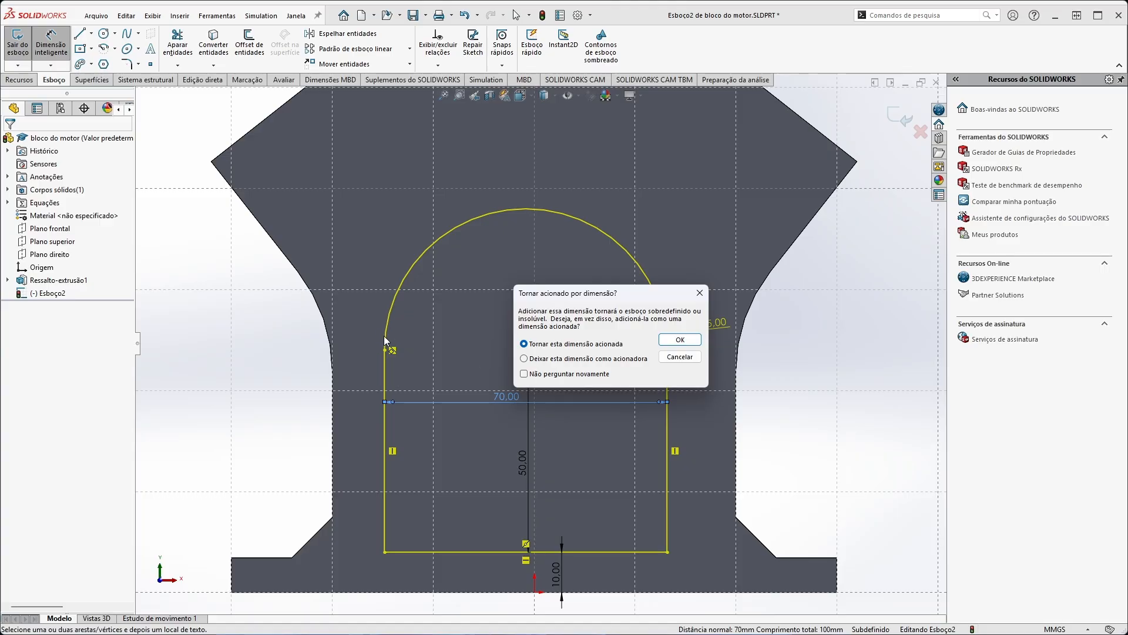
{"action": "left_click_drag", "start_coordinate": [591, 295], "coordinate": [515, 294]}
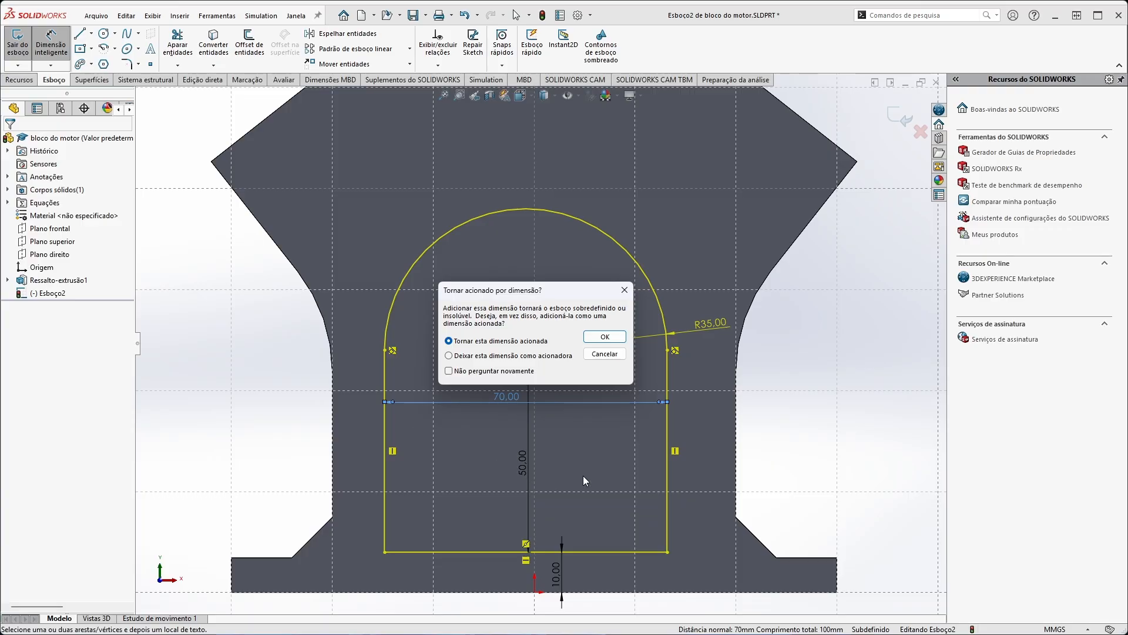
{"action": "left_click", "coordinate": [448, 355]}
{"action": "left_click", "coordinate": [599, 354]}
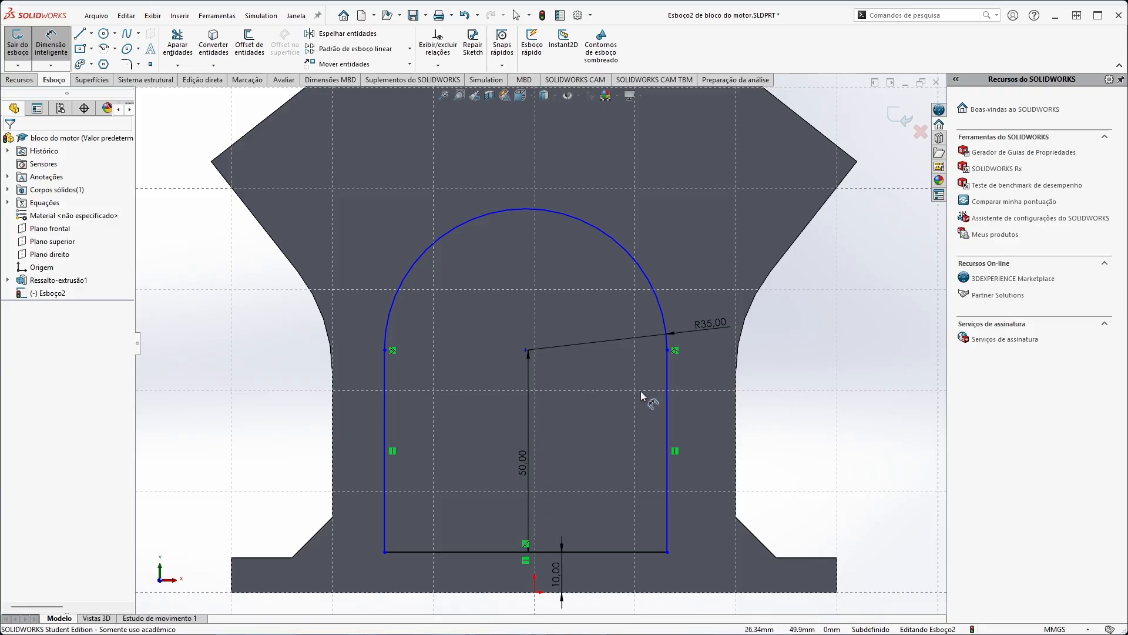
{"action": "key", "text": "Escape"}
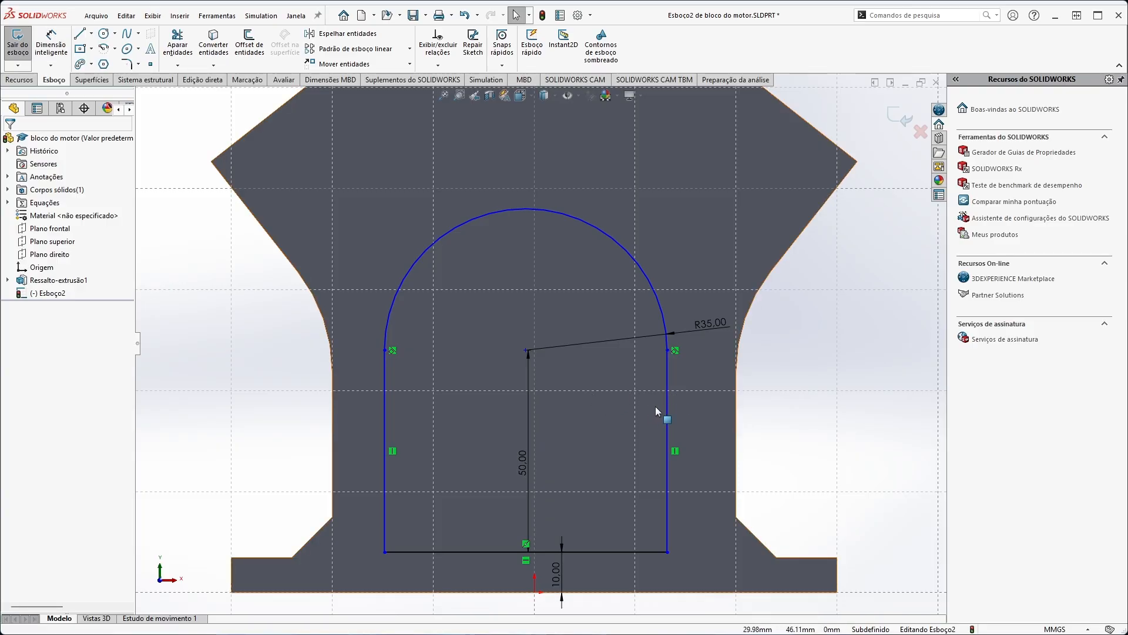
Shift the arch profile sideways toward the block's centerline and add a vertical relation between its arc center and the origin.
{"action": "mouse_move", "coordinate": [668, 411]}
{"action": "left_mouse_down"}
{"action": "mouse_move", "coordinate": [629, 347]}
{"action": "mouse_move", "coordinate": [694, 350]}
{"action": "left_mouse_up"}
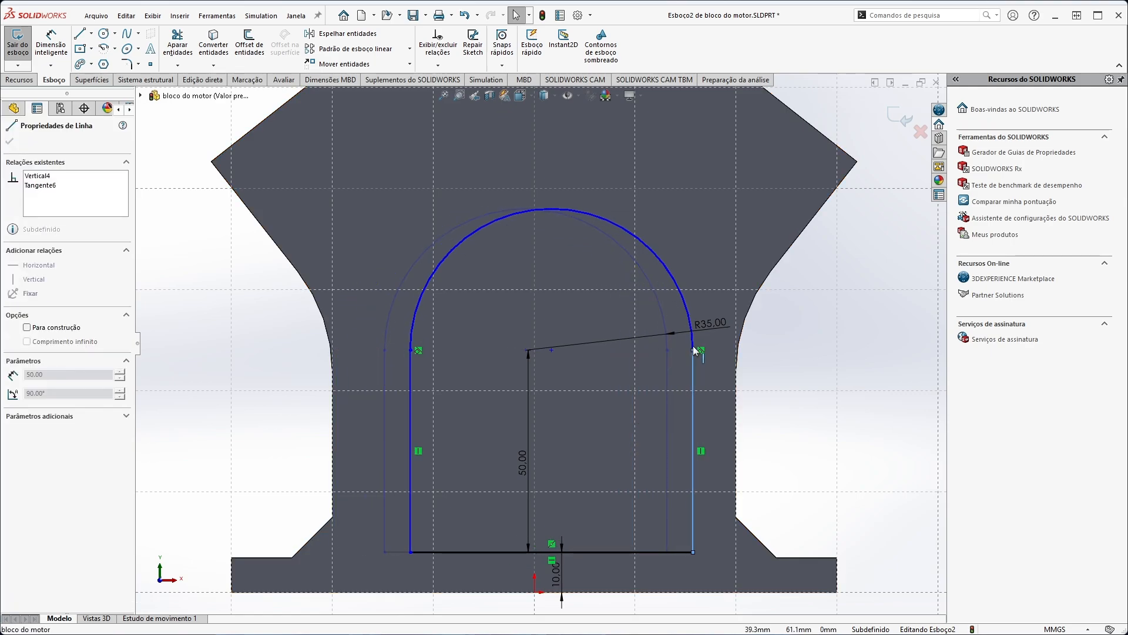
{"action": "left_click_drag", "start_coordinate": [529, 349], "coordinate": [537, 326]}
{"action": "left_click", "coordinate": [571, 409]}
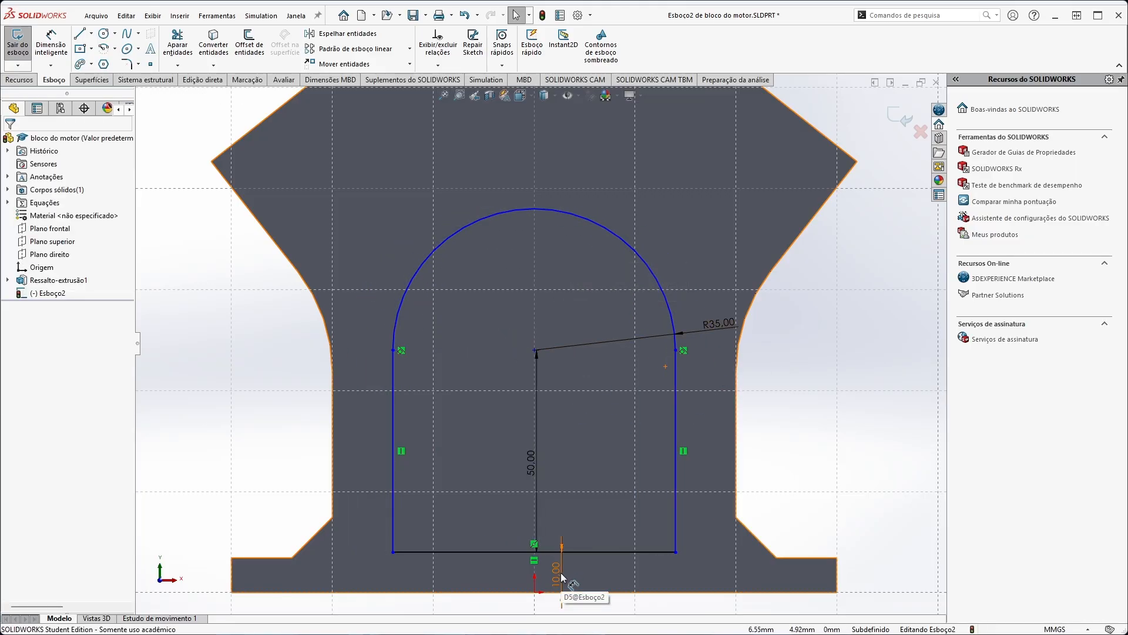
{"action": "left_click", "coordinate": [534, 593]}
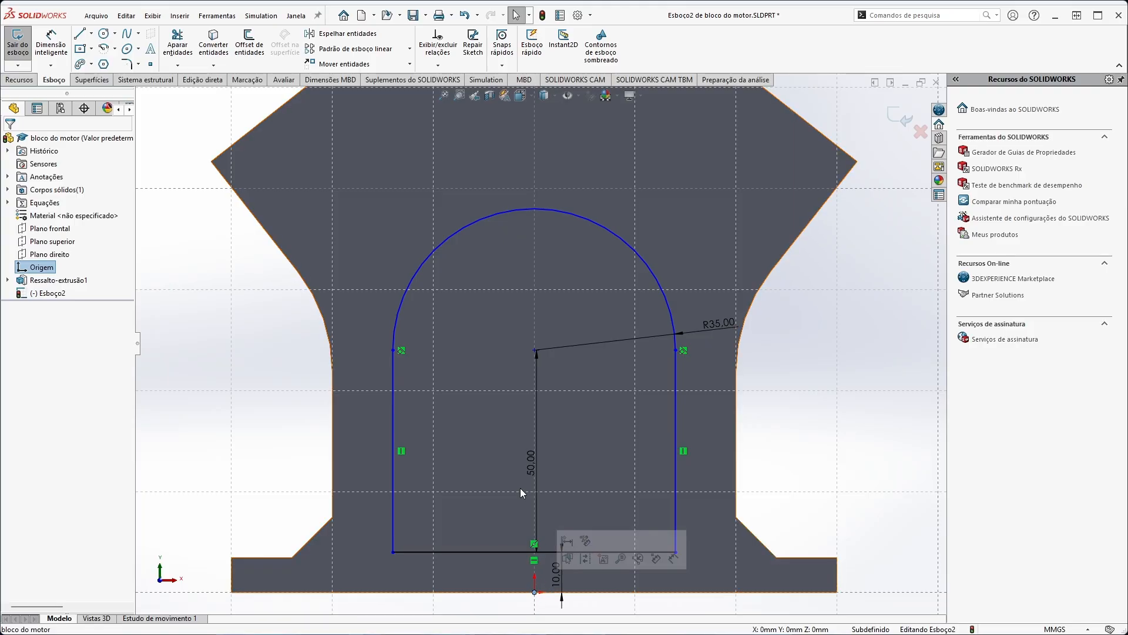
{"action": "left_click", "coordinate": [534, 351], "text": "ctrl"}
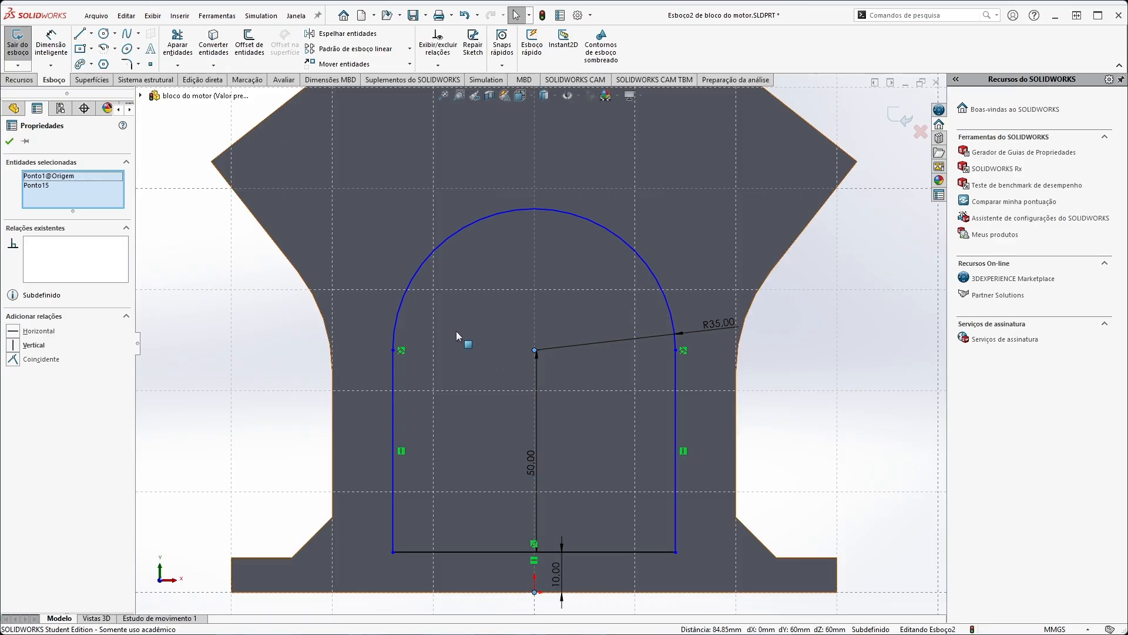
{"action": "left_click", "coordinate": [13, 346]}
{"action": "left_click", "coordinate": [791, 393]}
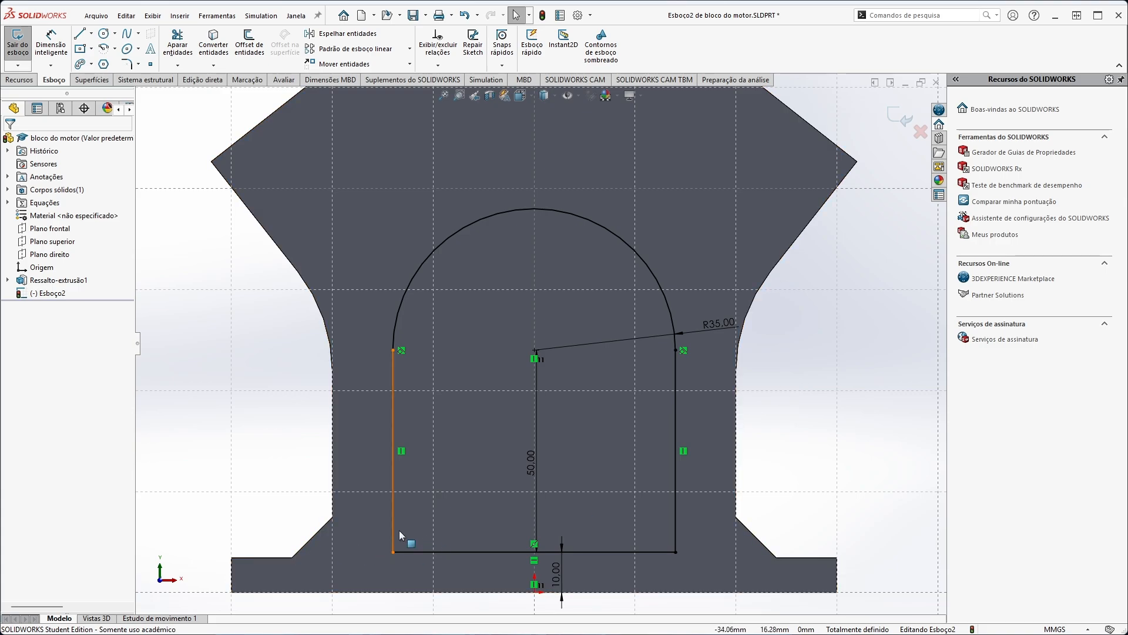
Chamfer both lower corners of the arch profile with an equal distance of 10 mm, accepting the loss of sketch constraints.
{"action": "left_click", "coordinate": [139, 66]}
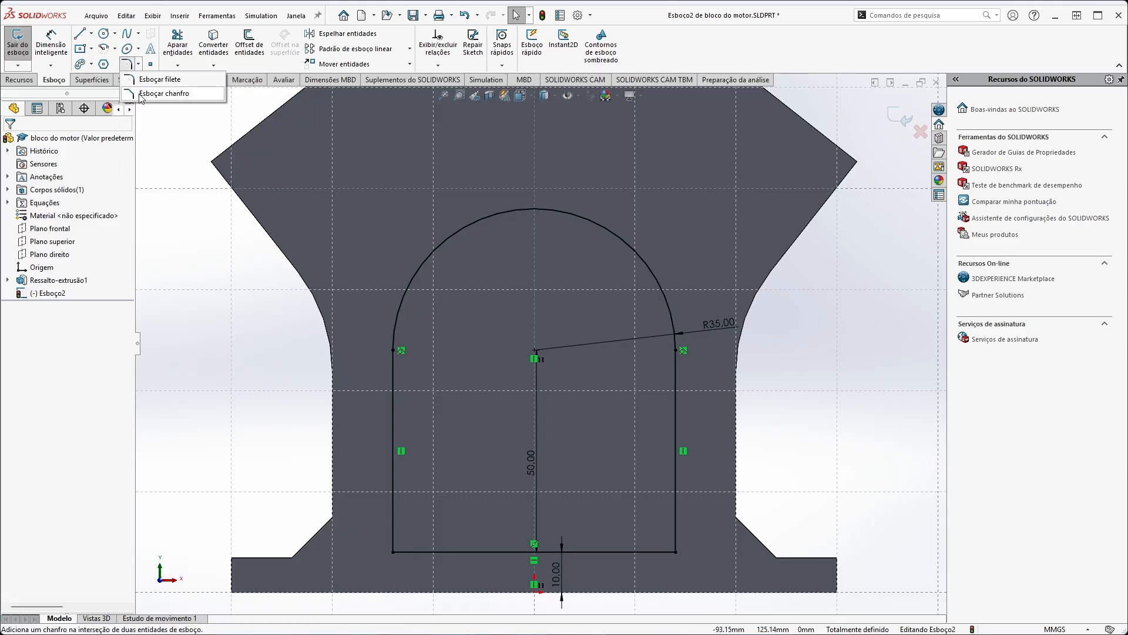
{"action": "left_click", "coordinate": [164, 93]}
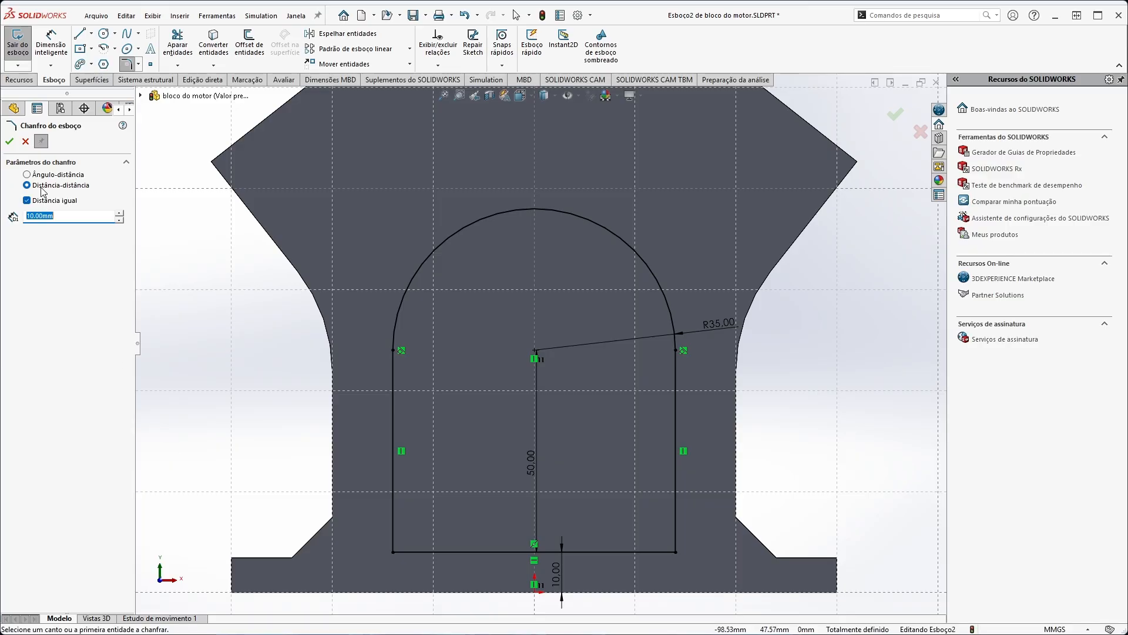
{"action": "left_click", "coordinate": [393, 553]}
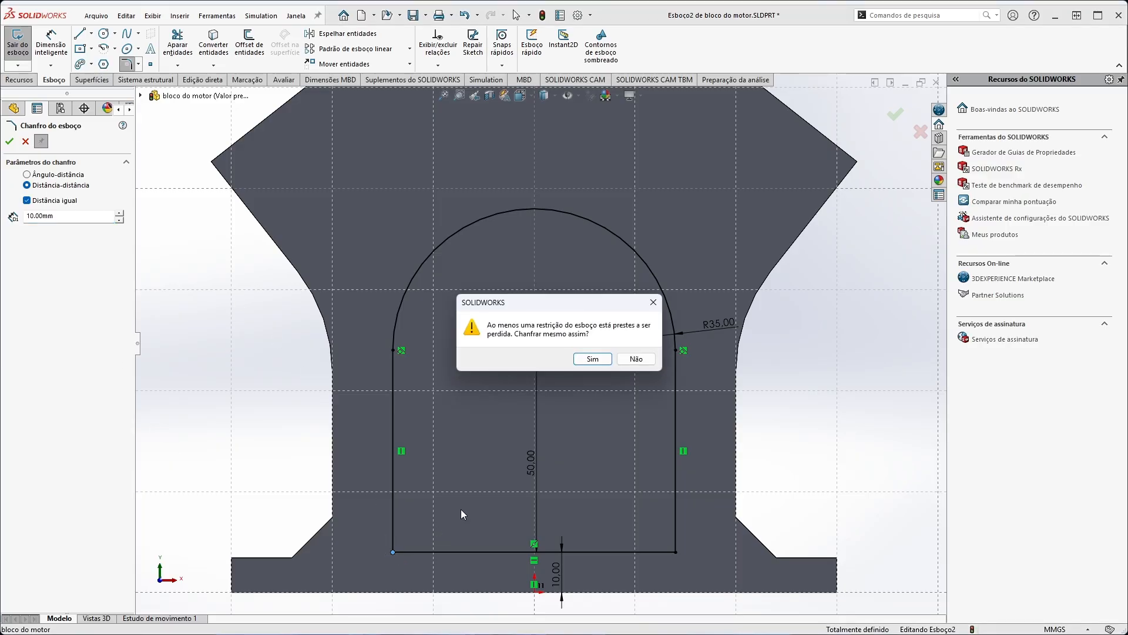
{"action": "left_click", "coordinate": [591, 360]}
{"action": "left_click", "coordinate": [675, 552]}
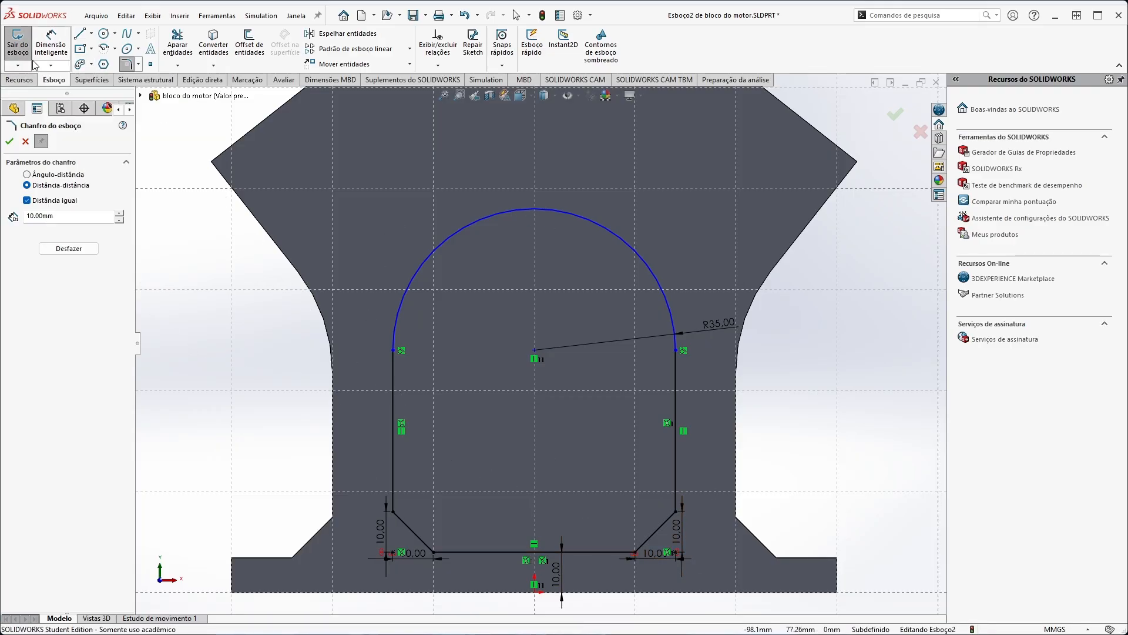
{"action": "left_click", "coordinate": [9, 141]}
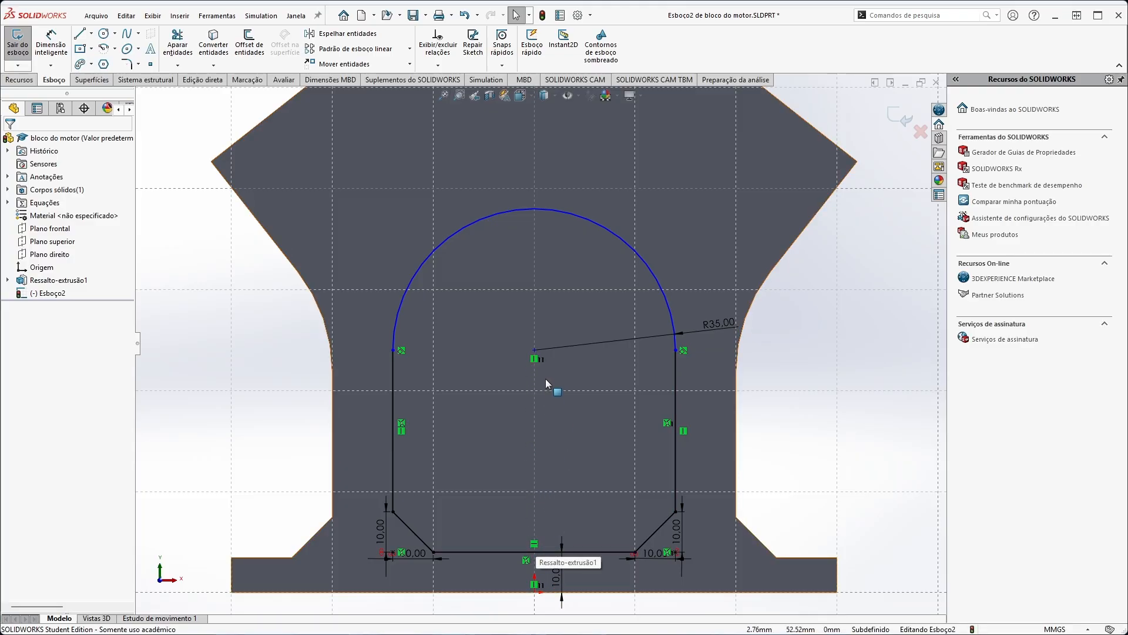
Restore the 50 mm dimension between the arch profile's arc center and its shortened bottom line.
{"action": "left_click", "coordinate": [61, 55]}
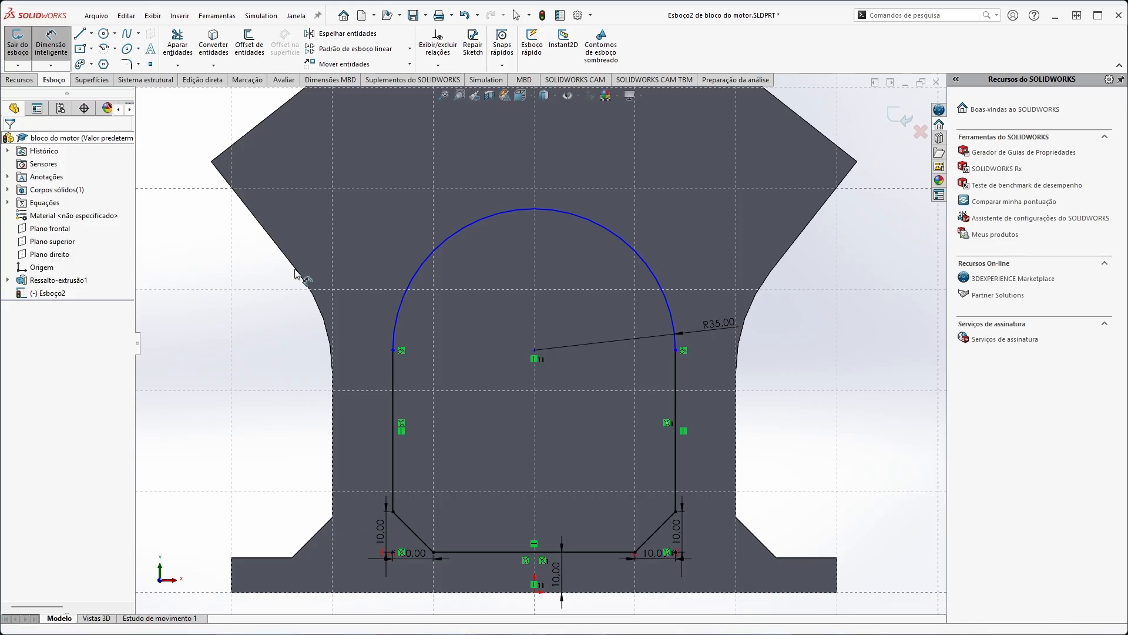
{"action": "left_click", "coordinate": [534, 351]}
{"action": "left_click", "coordinate": [524, 551]}
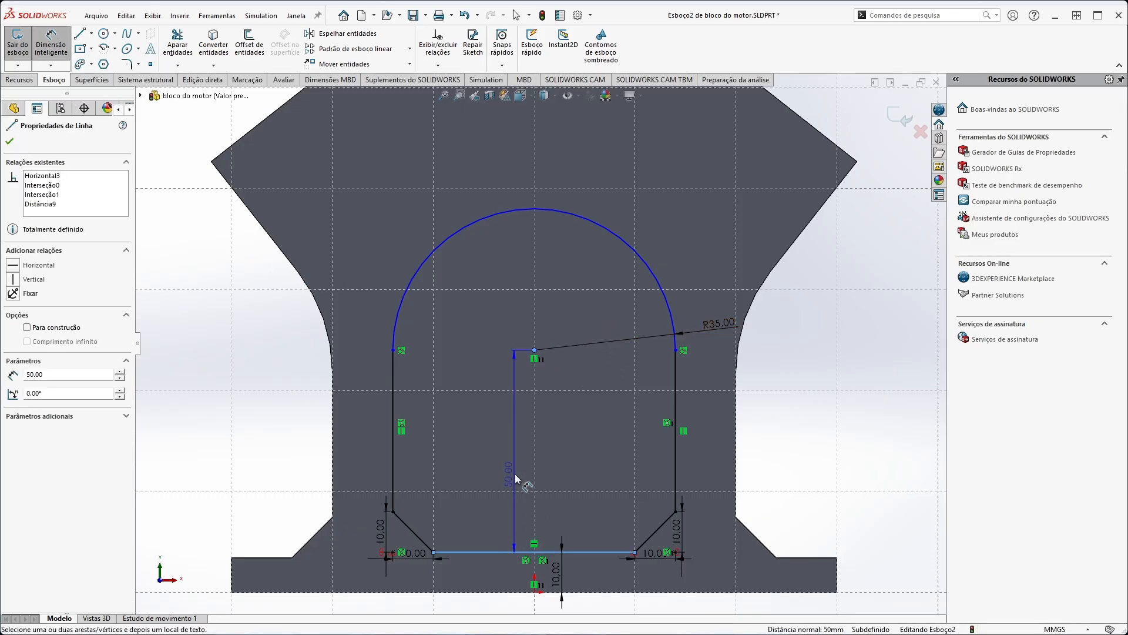
{"action": "left_click", "coordinate": [529, 453]}
{"action": "left_click", "coordinate": [482, 442]}
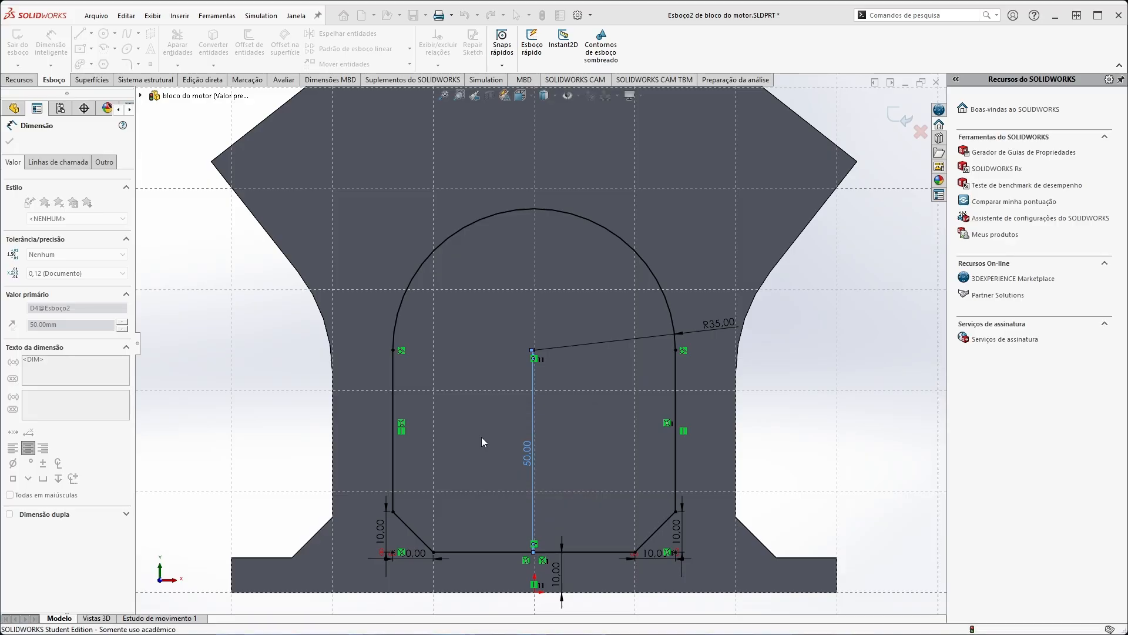
{"action": "left_click", "coordinate": [838, 407]}
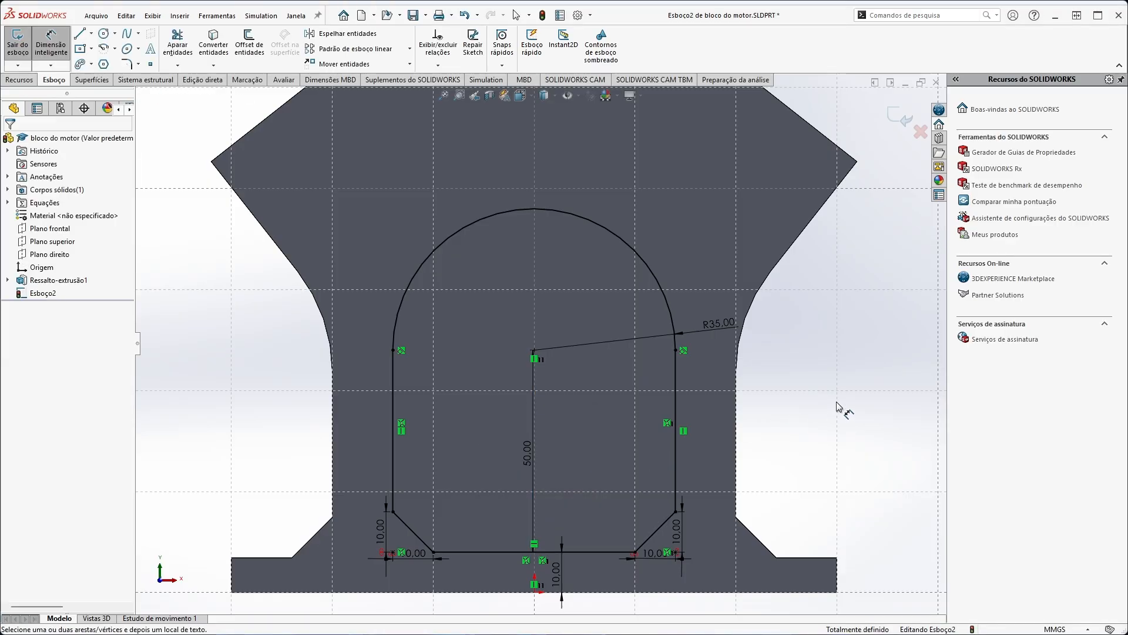
Examine the dimensions and relations of the top profile and the arch profile on the block's front face.
{"action": "scroll", "coordinate": [765, 345], "scroll_direction": "down", "scroll_amount": 1}
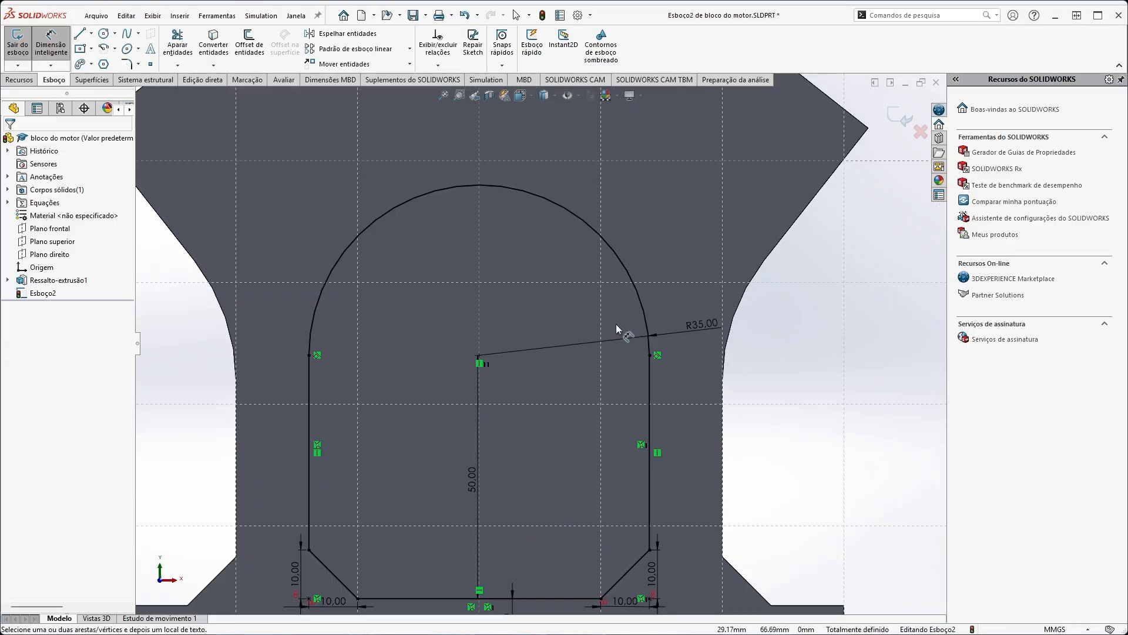
{"action": "scroll", "coordinate": [467, 375], "scroll_direction": "up", "scroll_amount": 3}
{"action": "scroll", "coordinate": [467, 374], "scroll_direction": "up", "scroll_amount": 1}
{"action": "scroll", "coordinate": [467, 373], "scroll_direction": "down", "scroll_amount": 1}
{"action": "scroll", "coordinate": [494, 317], "scroll_direction": "up", "scroll_amount": 2}
{"action": "scroll", "coordinate": [590, 246], "scroll_direction": "down", "scroll_amount": 2}
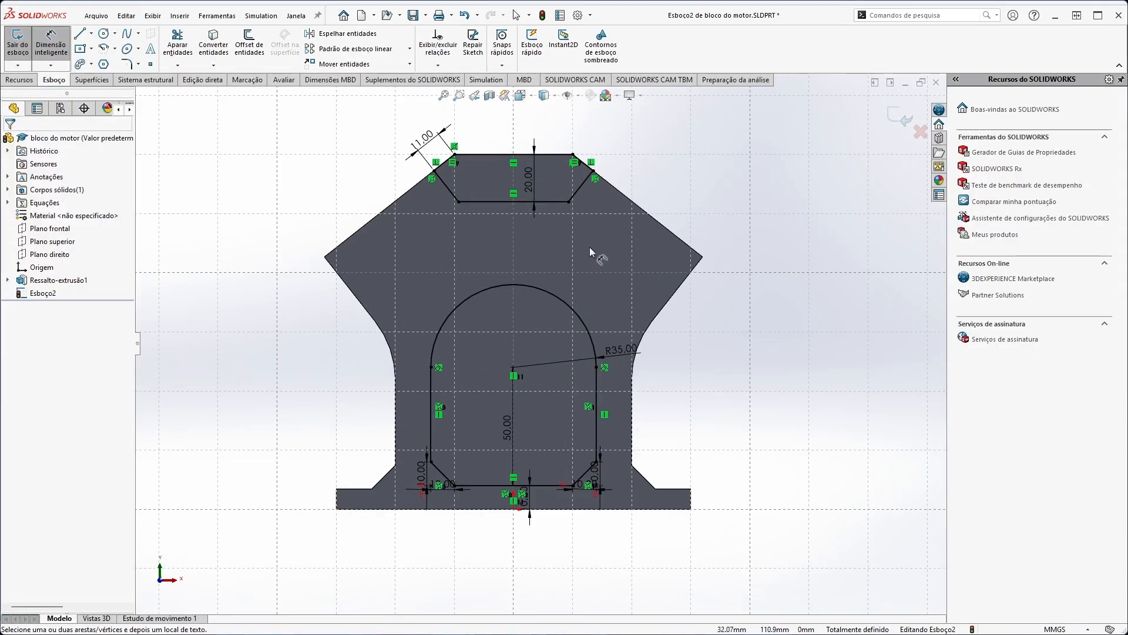
{"action": "scroll", "coordinate": [569, 243], "scroll_direction": "up", "scroll_amount": 2}
{"action": "scroll", "coordinate": [540, 251], "scroll_direction": "down", "scroll_amount": 2}
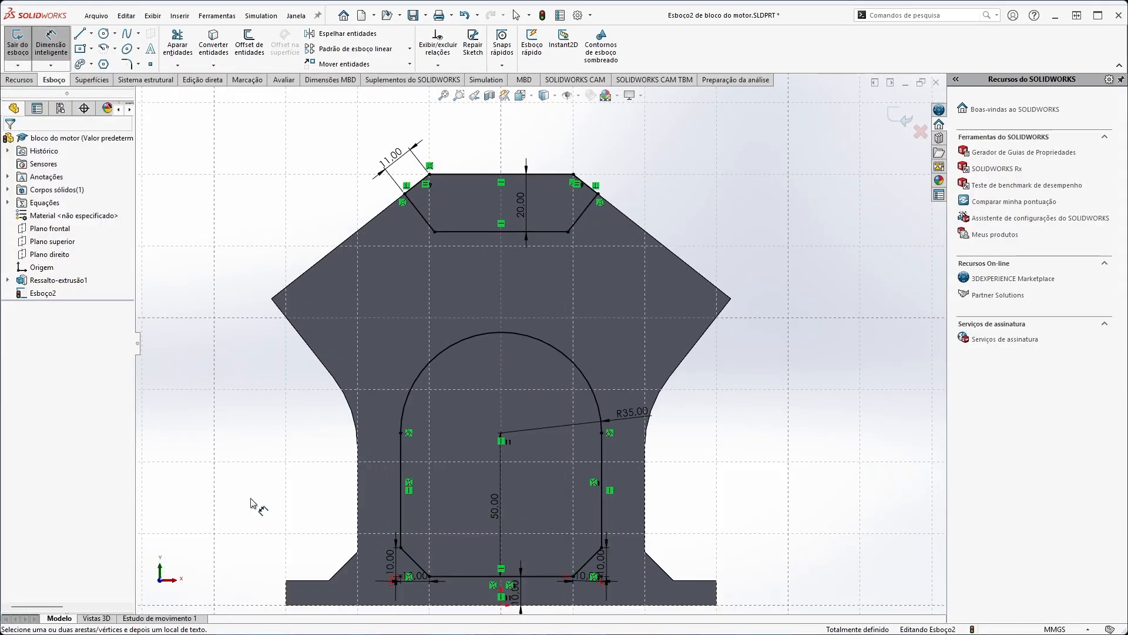
{"action": "scroll", "coordinate": [315, 525], "scroll_direction": "up", "scroll_amount": 1}
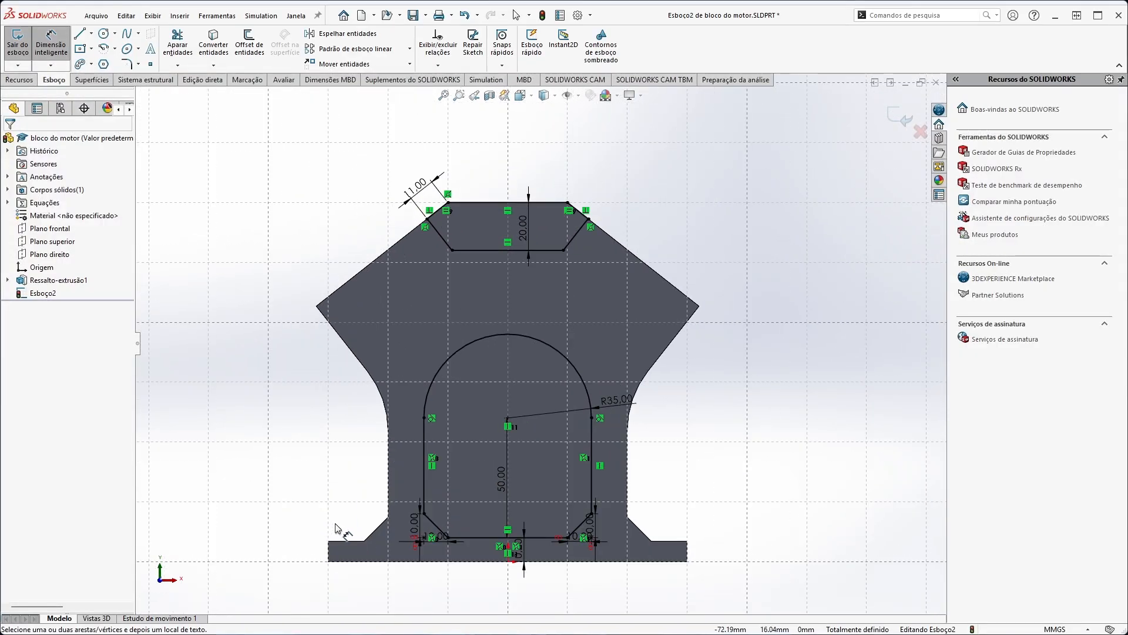
Exit the front-face sketch and start an Extruded Cut from its top and arch profiles.
{"action": "left_click", "coordinate": [55, 50]}
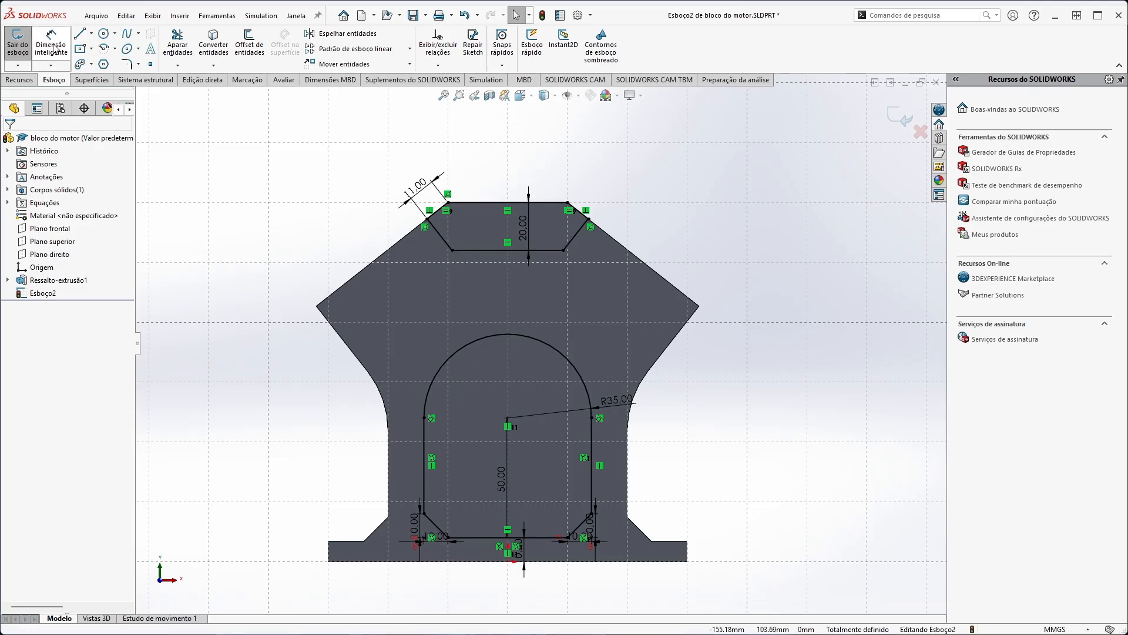
{"action": "left_click", "coordinate": [18, 42]}
{"action": "middle_click_drag", "start_coordinate": [492, 386], "coordinate": [532, 441]}
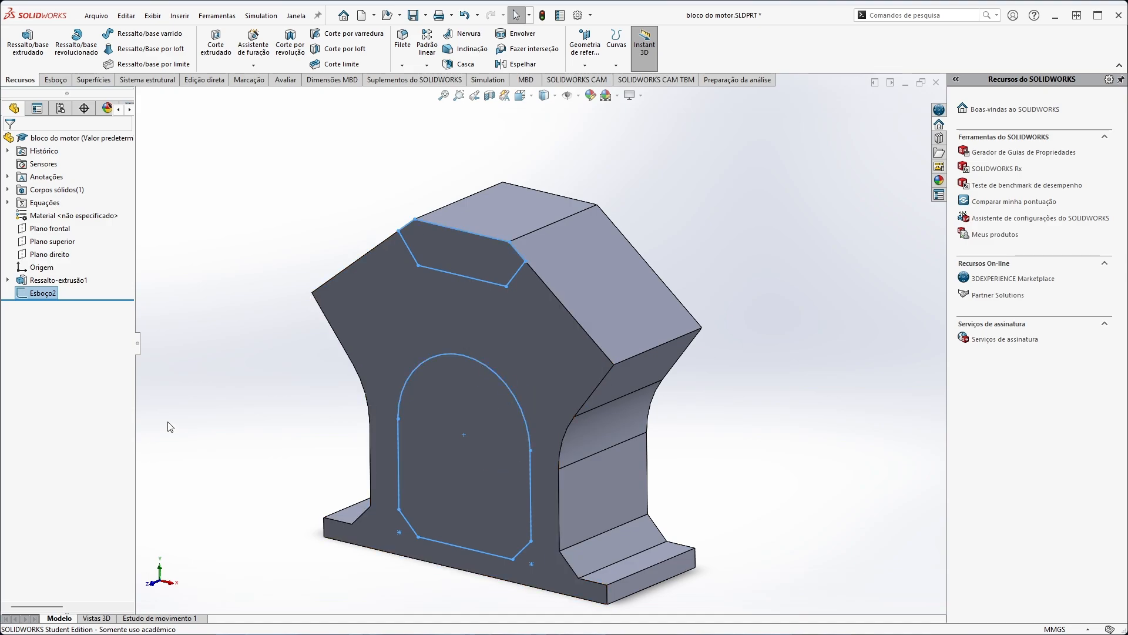
{"action": "left_click", "coordinate": [216, 46]}
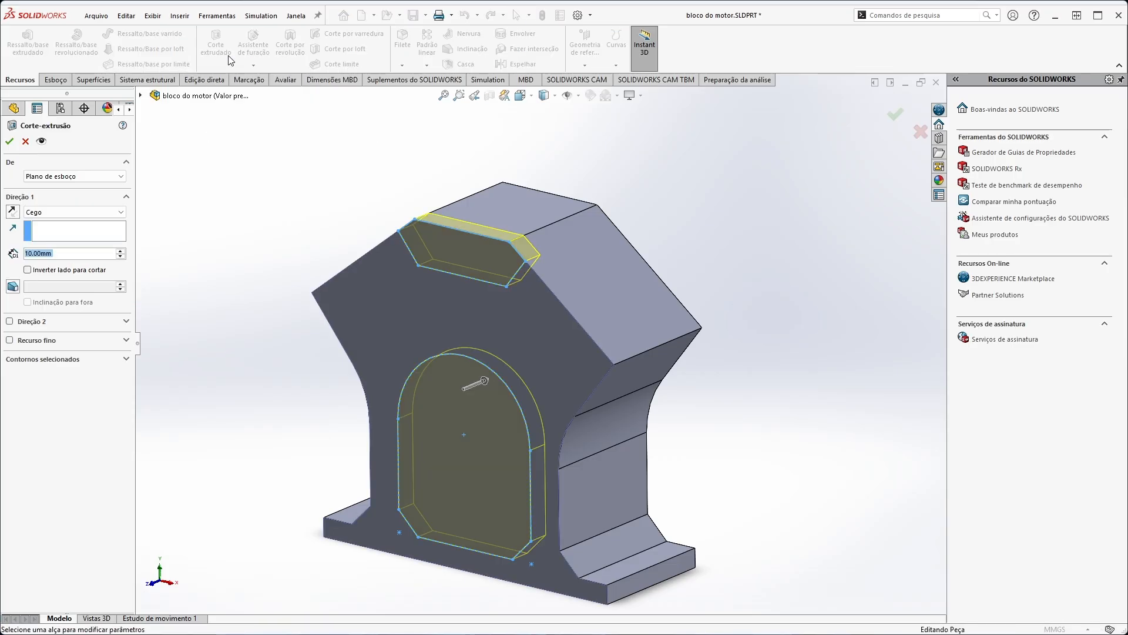
{"action": "middle_click_drag", "start_coordinate": [699, 335], "coordinate": [695, 411]}
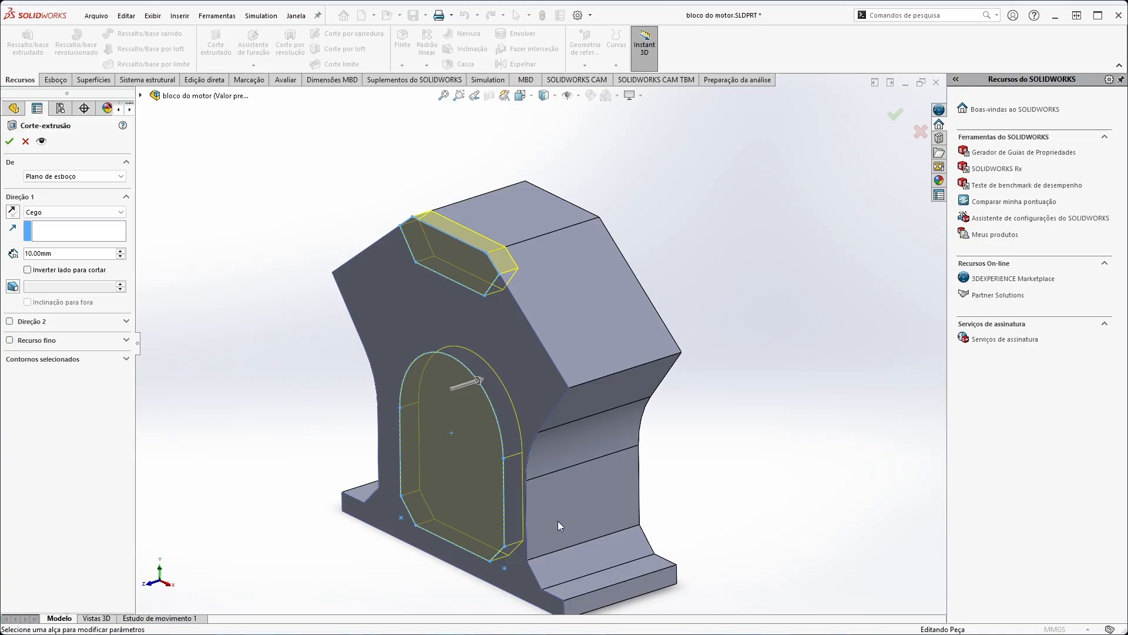
{"action": "mouse_move", "coordinate": [662, 475]}
{"action": "middle_mouse_down"}
{"action": "mouse_move", "coordinate": [623, 468]}
{"action": "mouse_move", "coordinate": [586, 439]}
{"action": "mouse_move", "coordinate": [622, 448]}
{"action": "mouse_move", "coordinate": [566, 379]}
{"action": "mouse_move", "coordinate": [592, 310]}
{"action": "mouse_move", "coordinate": [541, 329]}
{"action": "mouse_move", "coordinate": [575, 435]}
{"action": "mouse_move", "coordinate": [637, 384]}
{"action": "mouse_move", "coordinate": [657, 428]}
{"action": "mouse_move", "coordinate": [582, 391]}
{"action": "mouse_move", "coordinate": [515, 418]}
{"action": "middle_mouse_up"}
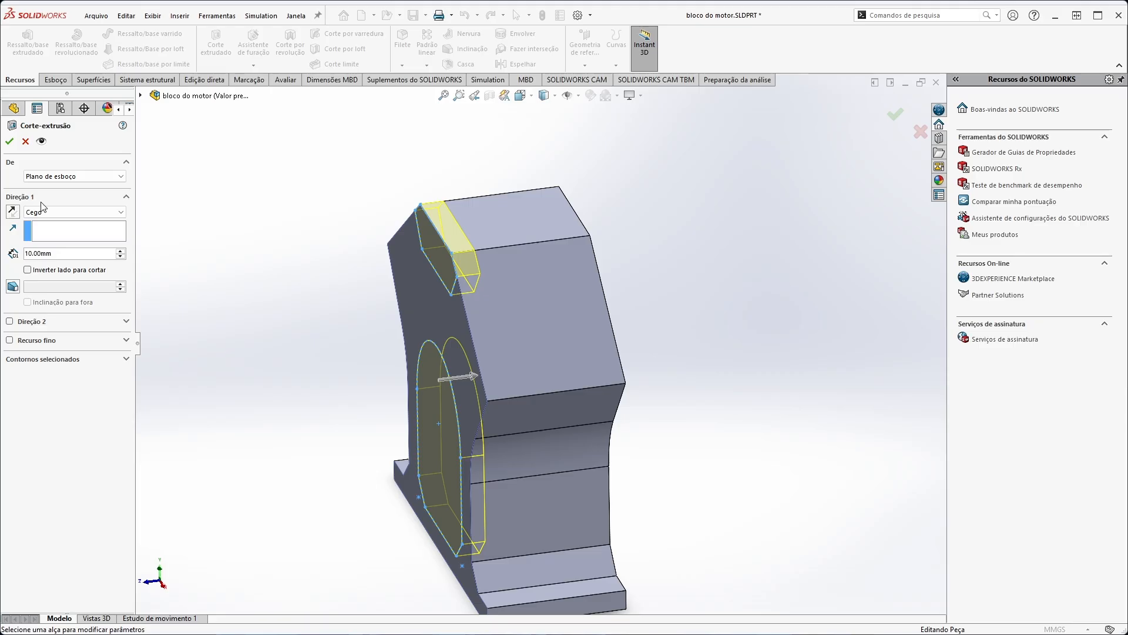
Set the cut to end at a 15 mm offset from the block's back face, using the Offset da superfície end condition.
{"action": "left_click", "coordinate": [50, 214]}
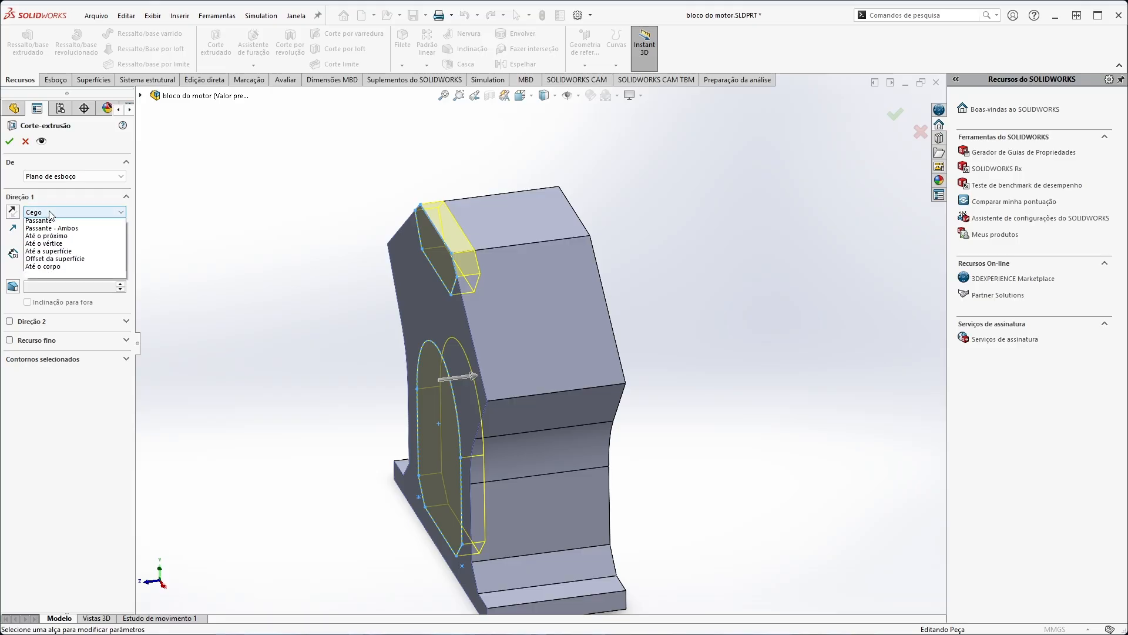
{"action": "left_click", "coordinate": [54, 258]}
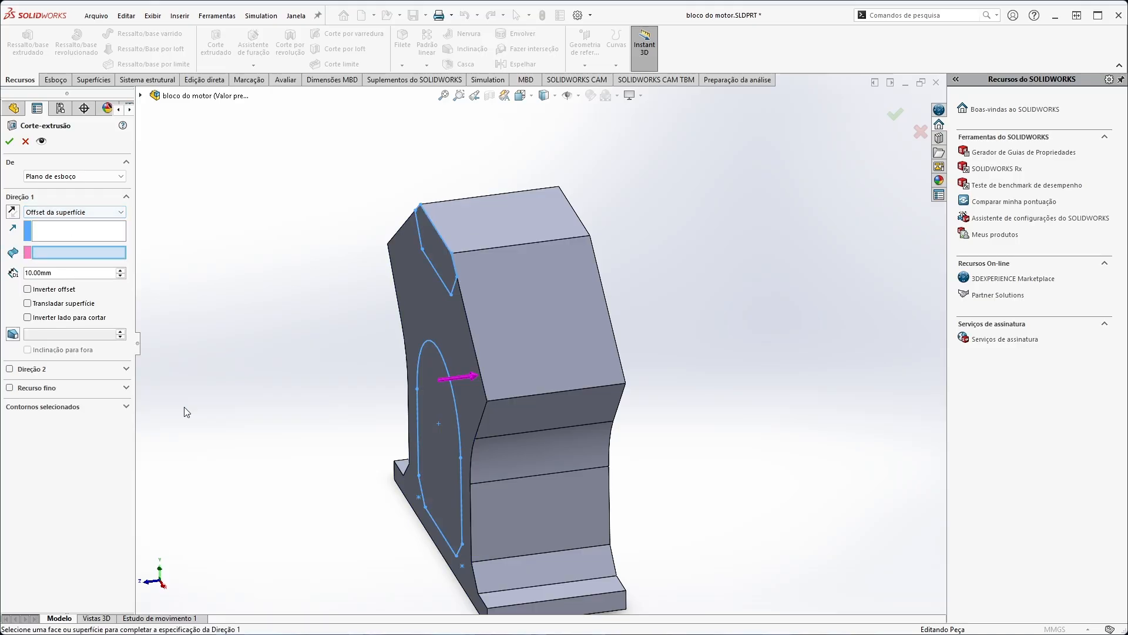
{"action": "middle_click_drag", "start_coordinate": [257, 402], "coordinate": [397, 364]}
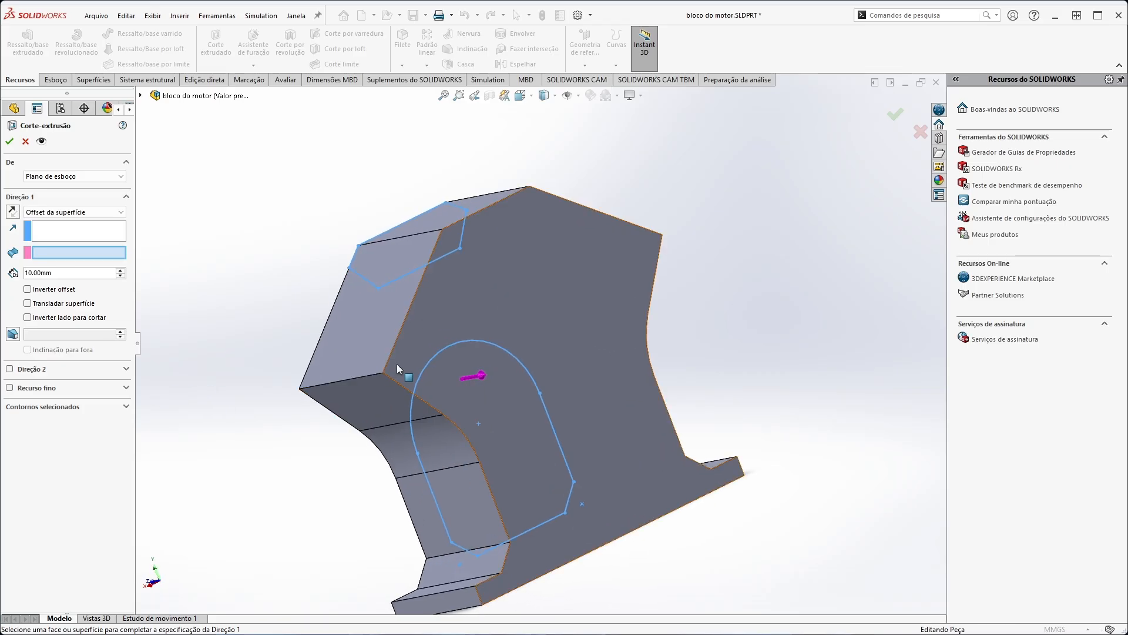
{"action": "left_click", "coordinate": [535, 301]}
{"action": "middle_click_drag", "start_coordinate": [535, 301], "coordinate": [351, 264]}
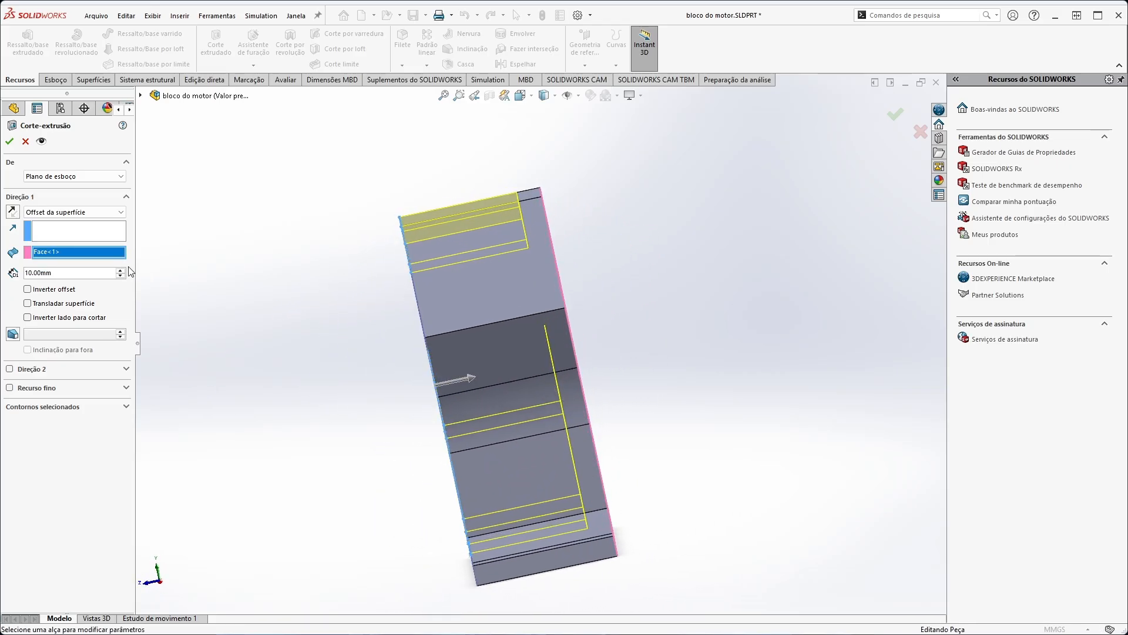
{"action": "left_click", "coordinate": [85, 270]}
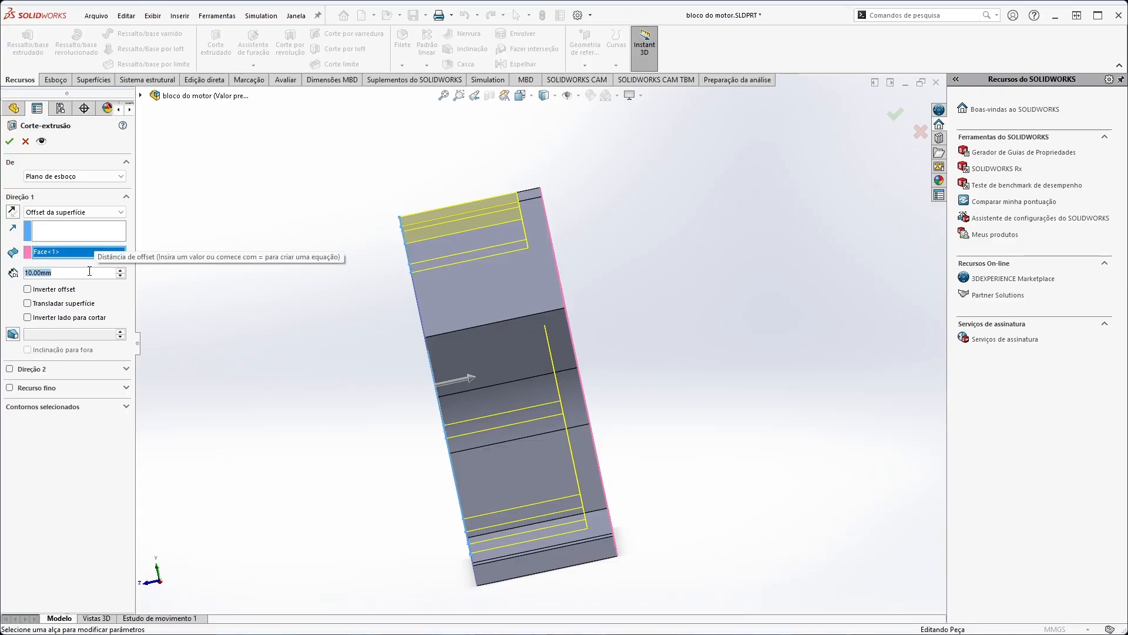
{"action": "type", "text": "15"}
{"action": "key", "text": "Return"}
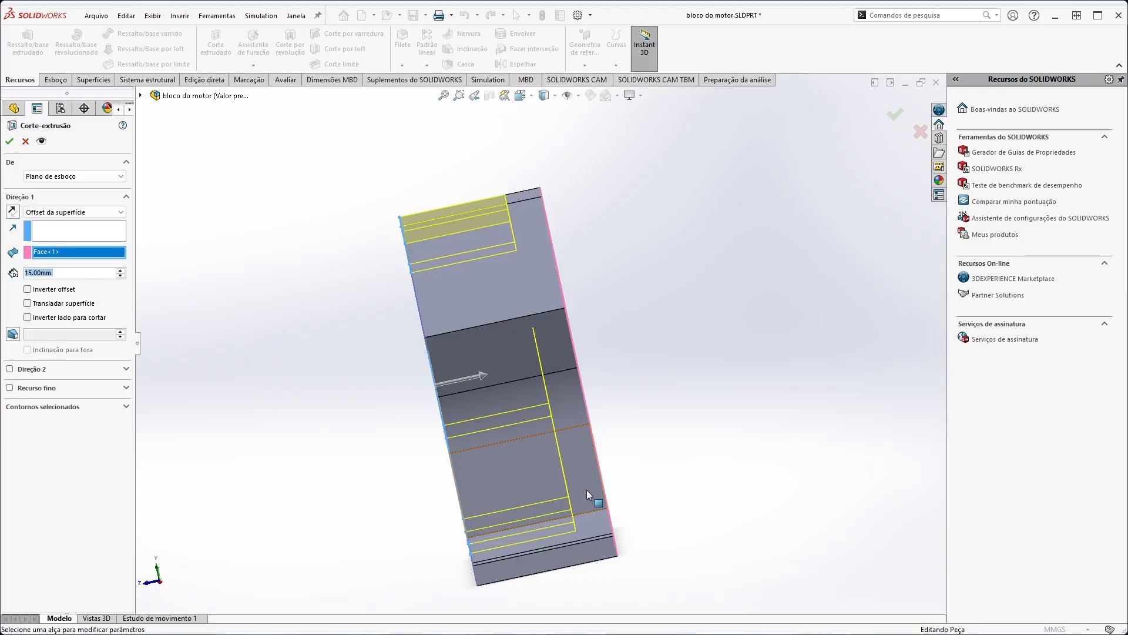
Try reversing the cut's offset direction relative to the back face.
{"action": "left_click", "coordinate": [27, 289]}
{"action": "middle_click_drag", "start_coordinate": [238, 363], "coordinate": [613, 144]}
{"action": "middle_click_drag", "start_coordinate": [660, 240], "coordinate": [416, 389]}
{"action": "middle_click_drag", "start_coordinate": [431, 340], "coordinate": [447, 322]}
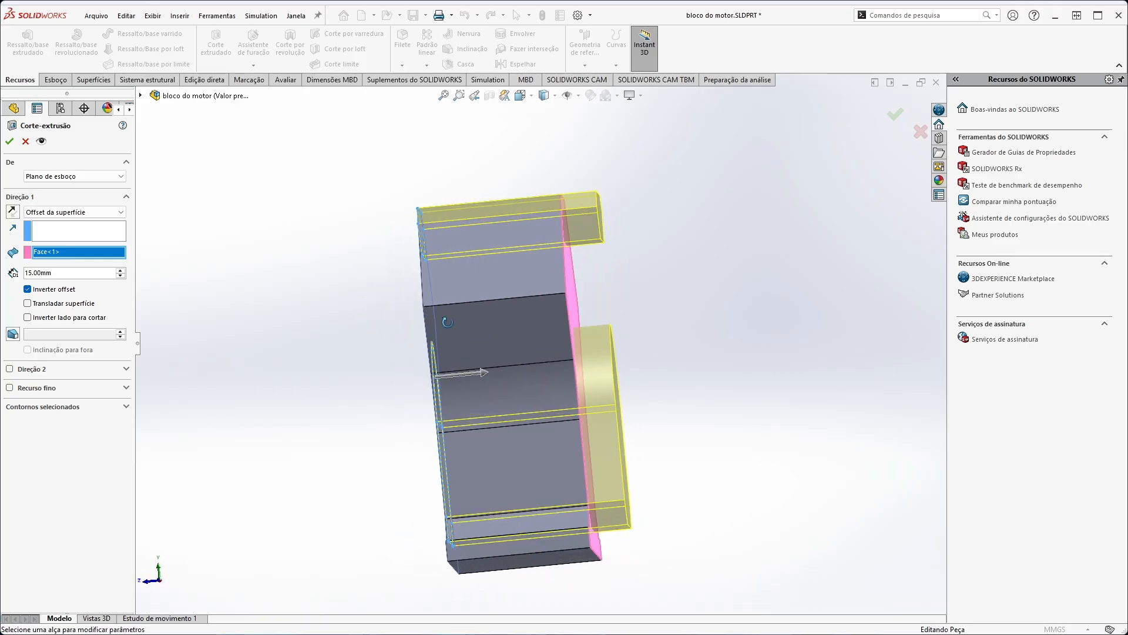
{"action": "middle_click_drag", "start_coordinate": [565, 362], "coordinate": [630, 389]}
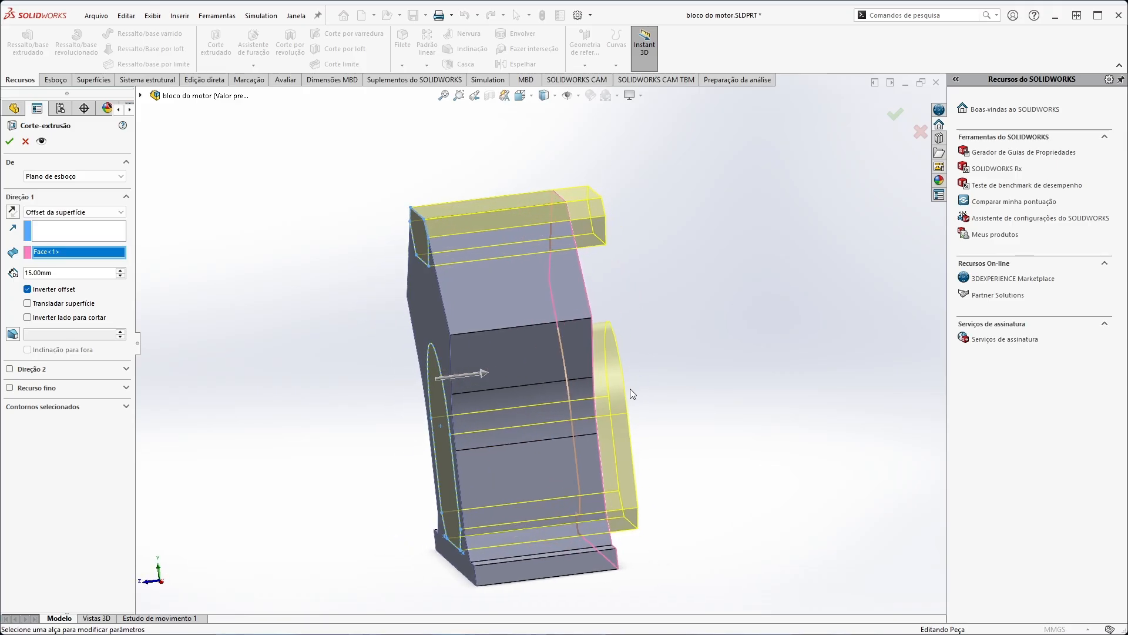
{"action": "left_click", "coordinate": [29, 289]}
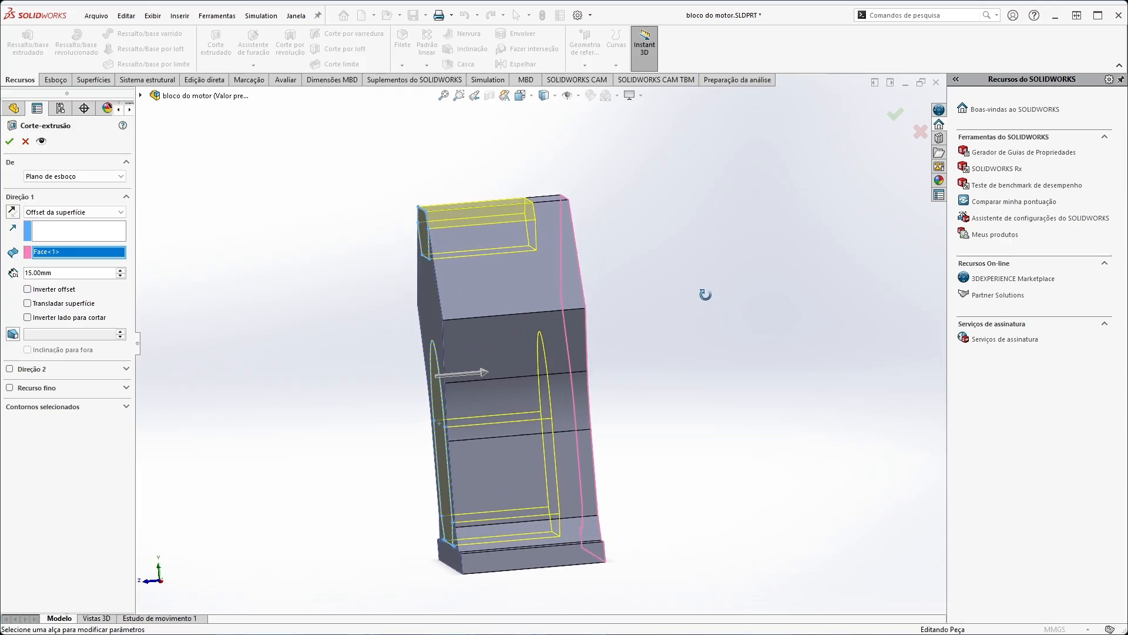
Inspect the cut preview around the block and accept the Extruded Cut of both profiles.
{"action": "middle_click_drag", "start_coordinate": [705, 295], "coordinate": [623, 439]}
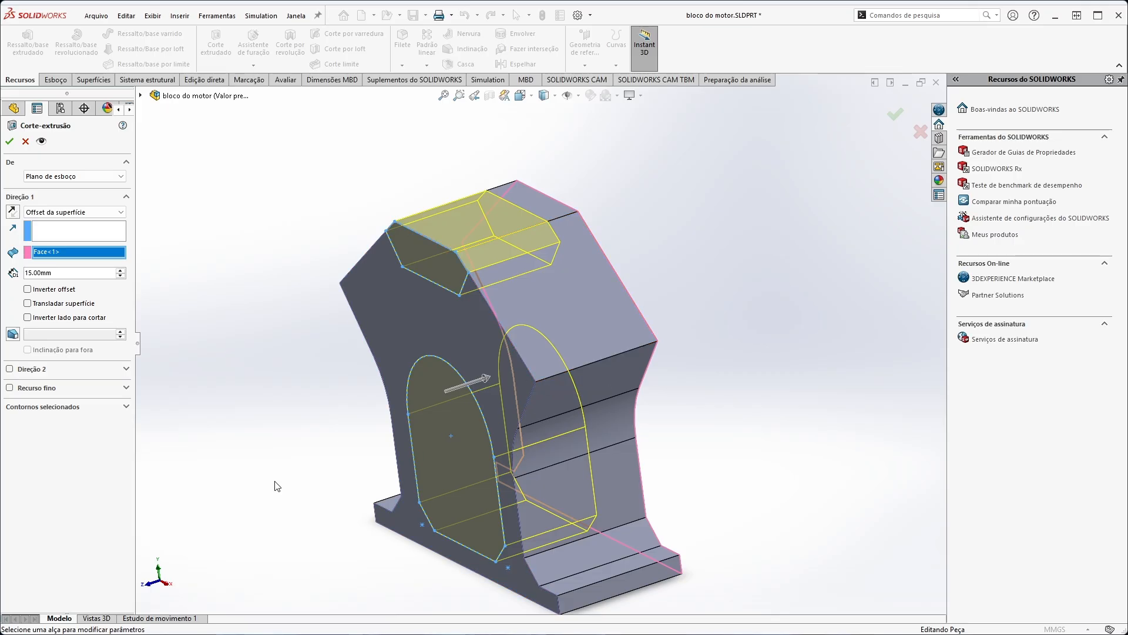
{"action": "middle_click_drag", "start_coordinate": [286, 516], "coordinate": [594, 416]}
{"action": "middle_click_drag", "start_coordinate": [563, 323], "coordinate": [601, 359]}
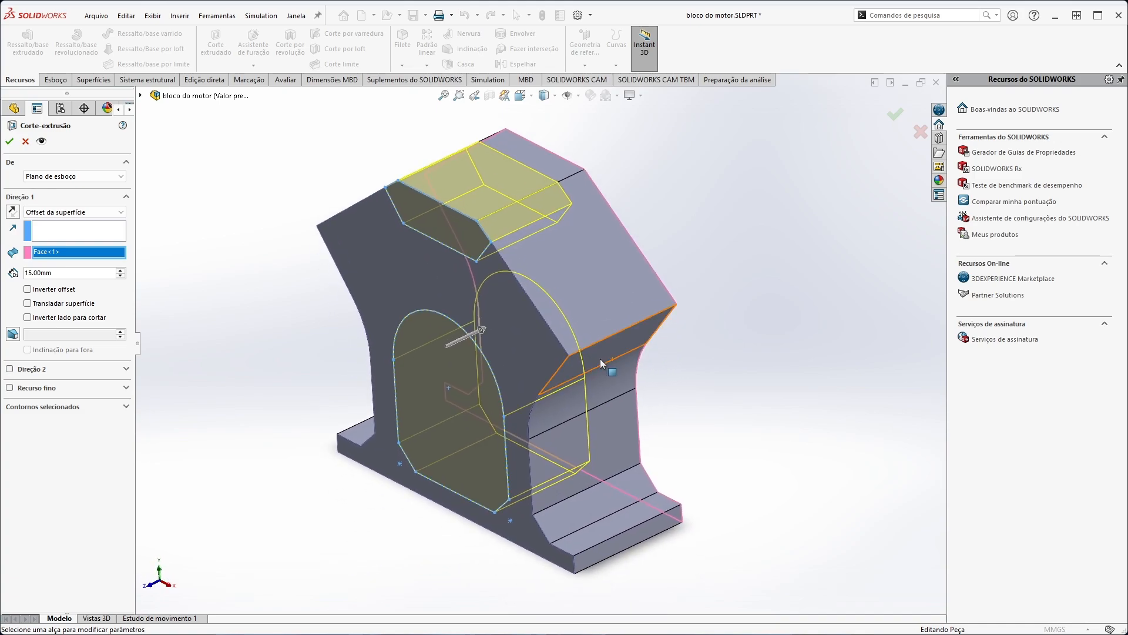
{"action": "middle_click_drag", "start_coordinate": [709, 364], "coordinate": [599, 307]}
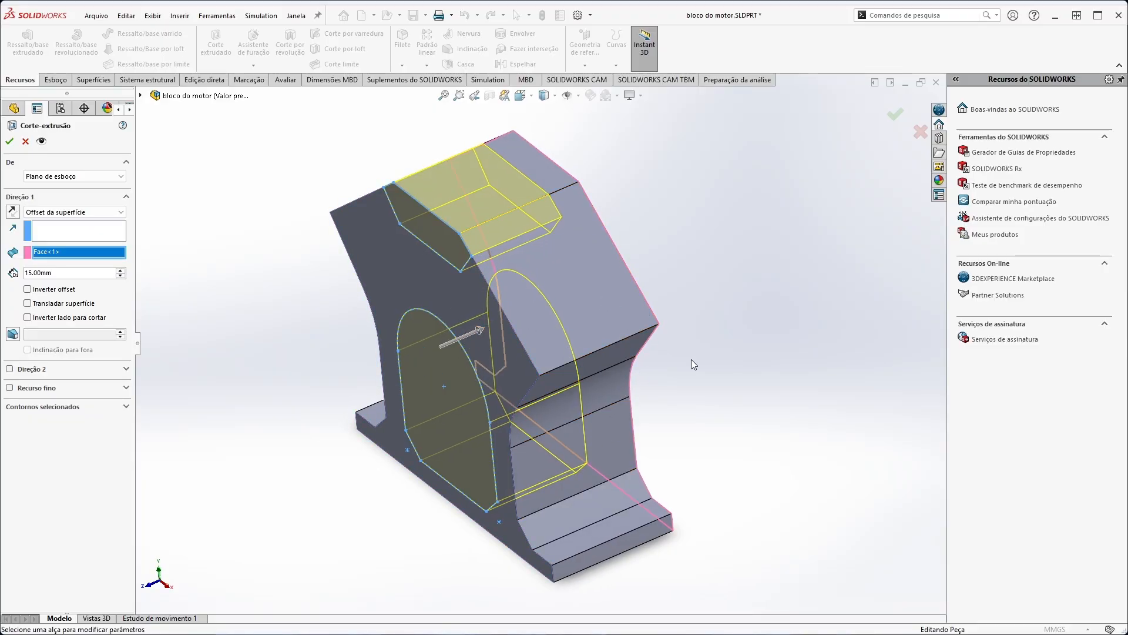
{"action": "left_click", "coordinate": [10, 143]}
{"action": "middle_click_drag", "start_coordinate": [302, 390], "coordinate": [594, 356]}
{"action": "middle_click_drag", "start_coordinate": [546, 417], "coordinate": [505, 456]}
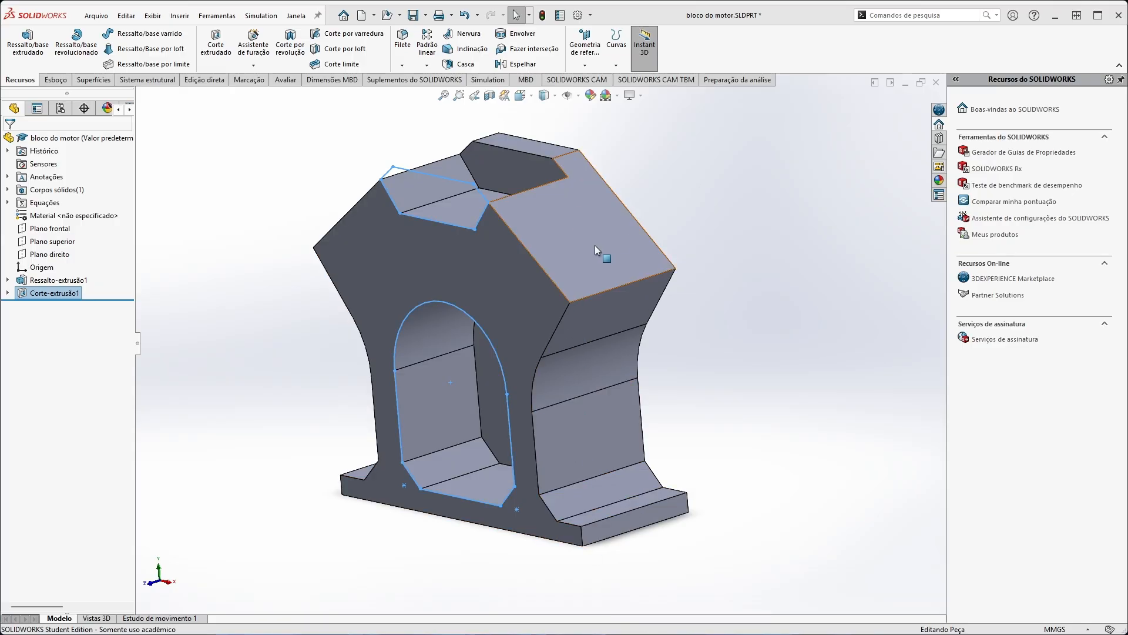
Start a sketch on the block's right sloped upper face and draw two concentric circles, the outer about 18.5 mm in radius.
{"action": "middle_click_drag", "start_coordinate": [597, 249], "coordinate": [548, 276]}
{"action": "right_click", "coordinate": [538, 277]}
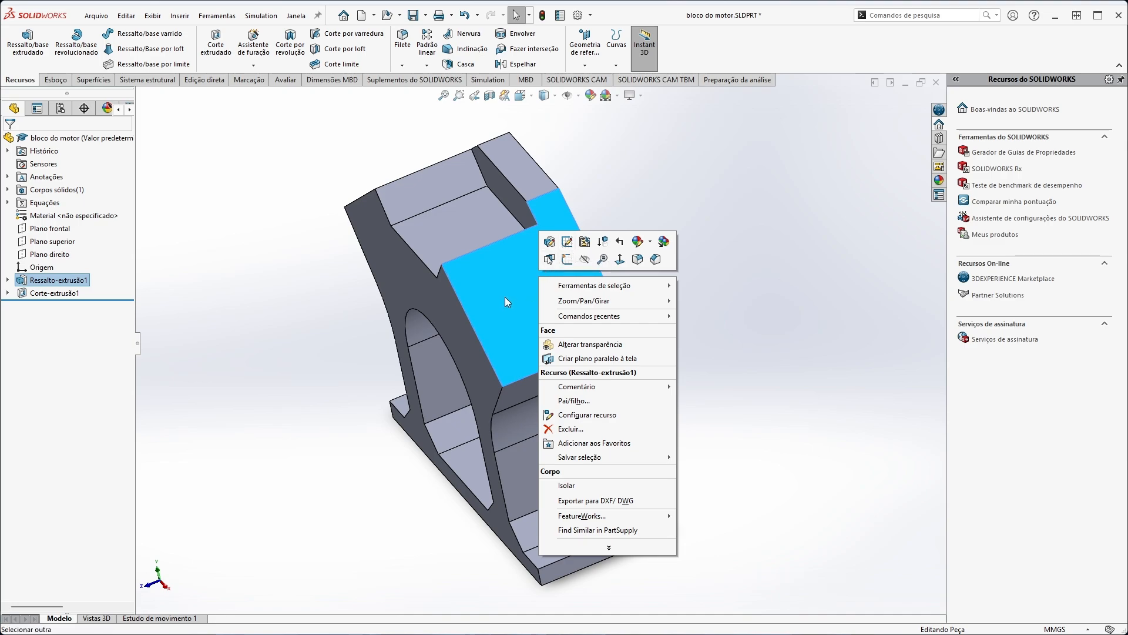
{"action": "left_click", "coordinate": [567, 261]}
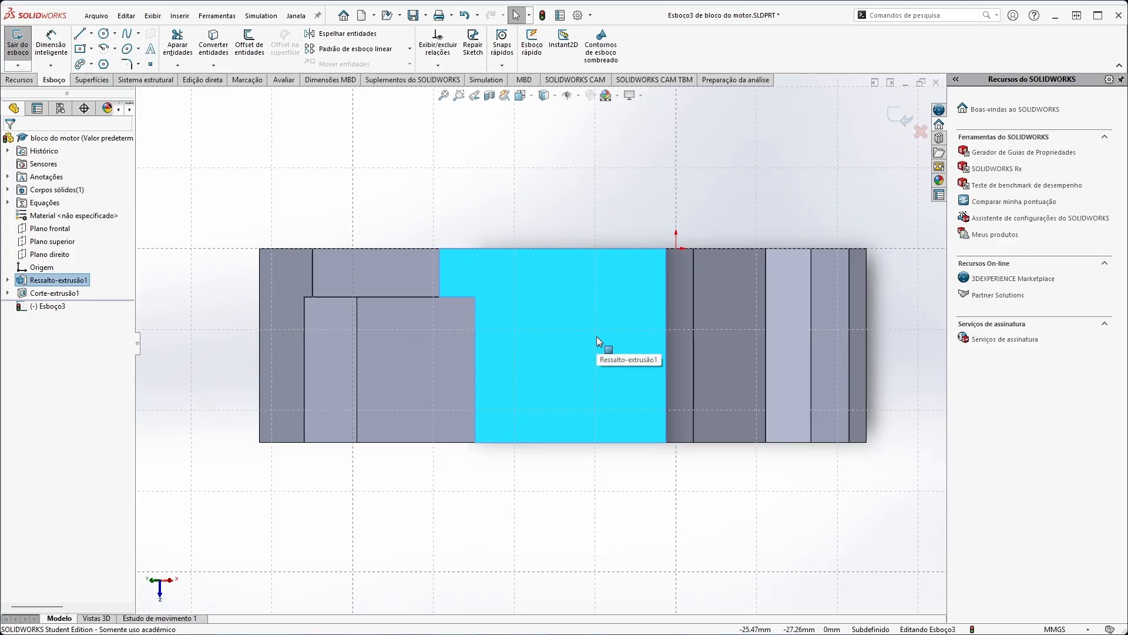
{"action": "scroll", "coordinate": [597, 336], "scroll_direction": "down", "scroll_amount": 3}
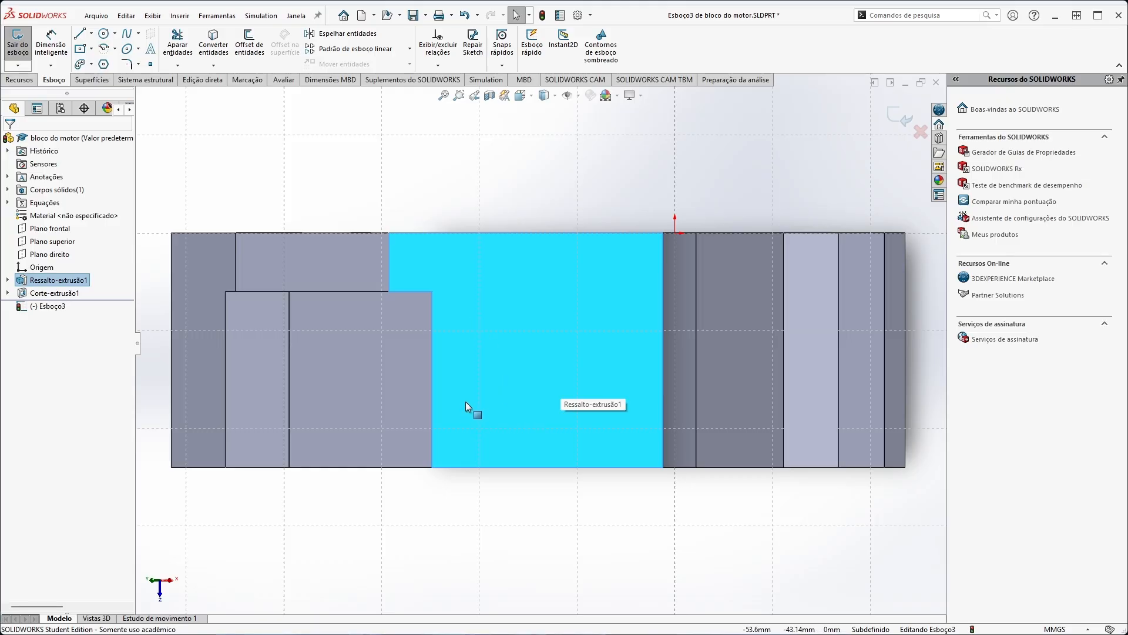
{"action": "left_click", "coordinate": [105, 34]}
{"action": "left_click", "coordinate": [537, 403]}
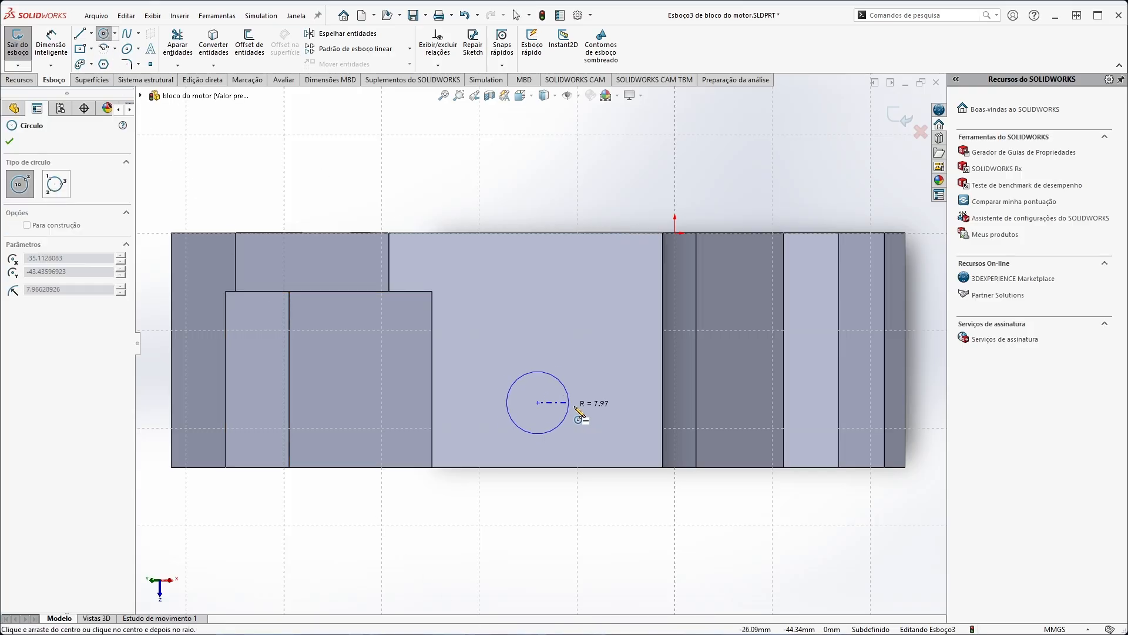
{"action": "left_click", "coordinate": [585, 404]}
{"action": "left_click", "coordinate": [537, 402]}
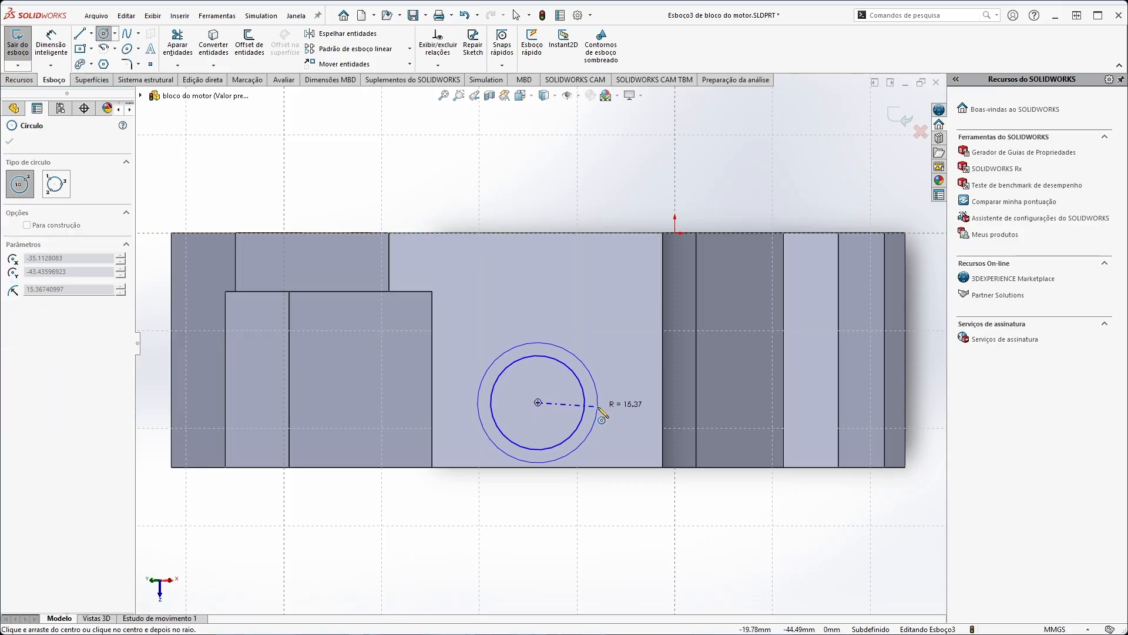
{"action": "left_click", "coordinate": [611, 404]}
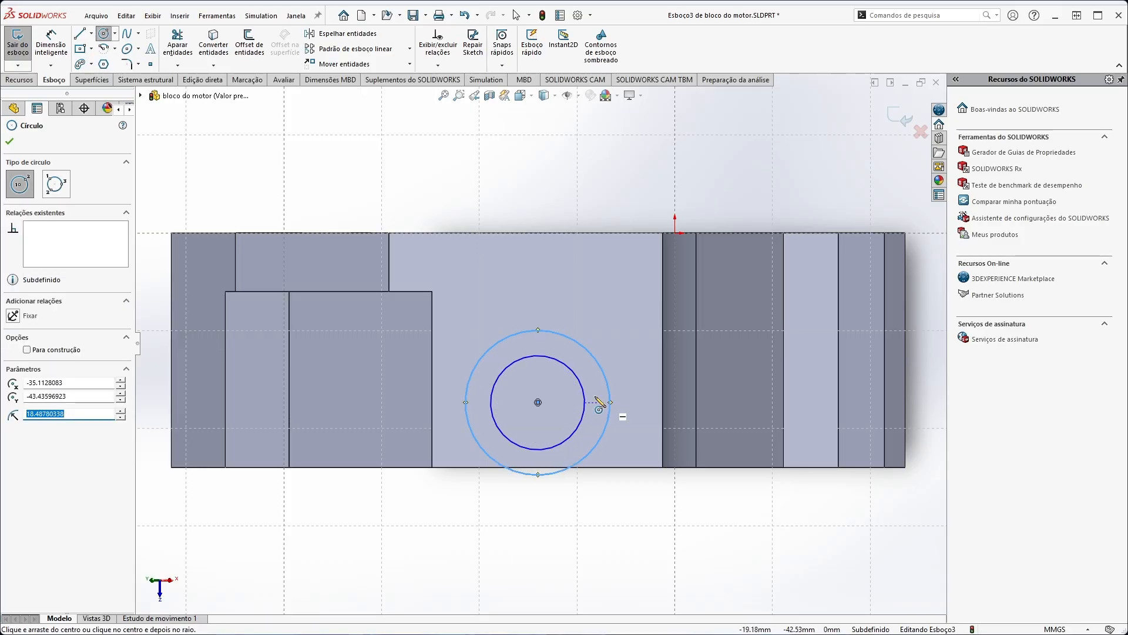
Draw a center rectangle about 44 by 45 mm around the circles and a narrow one about 44 by 6 mm above it.
{"action": "left_click", "coordinate": [82, 50]}
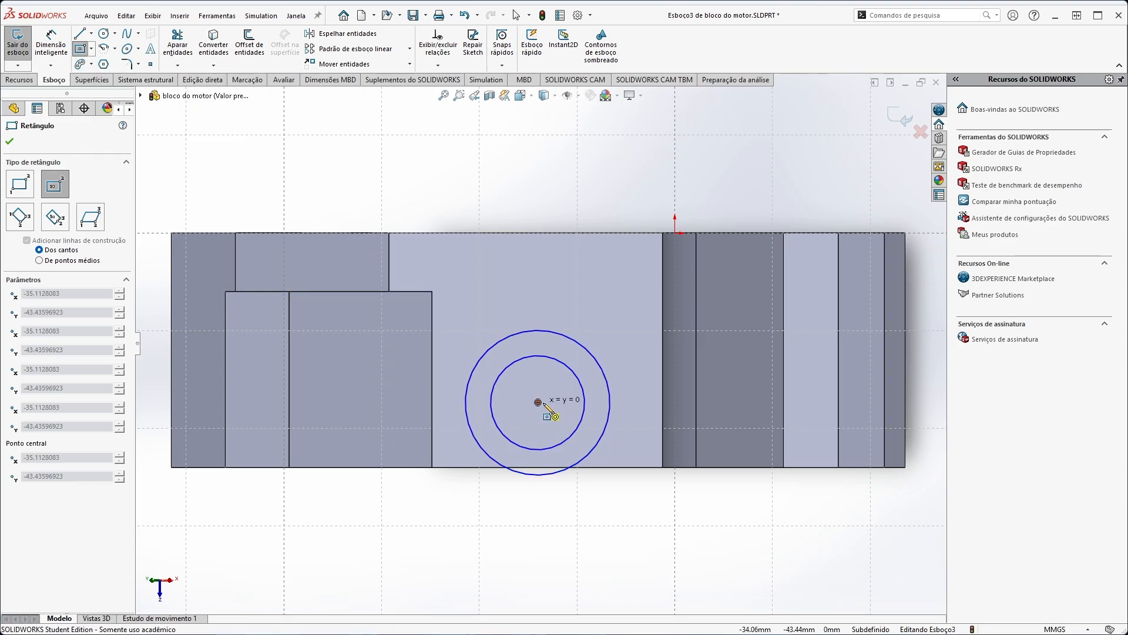
{"action": "left_click", "coordinate": [537, 403]}
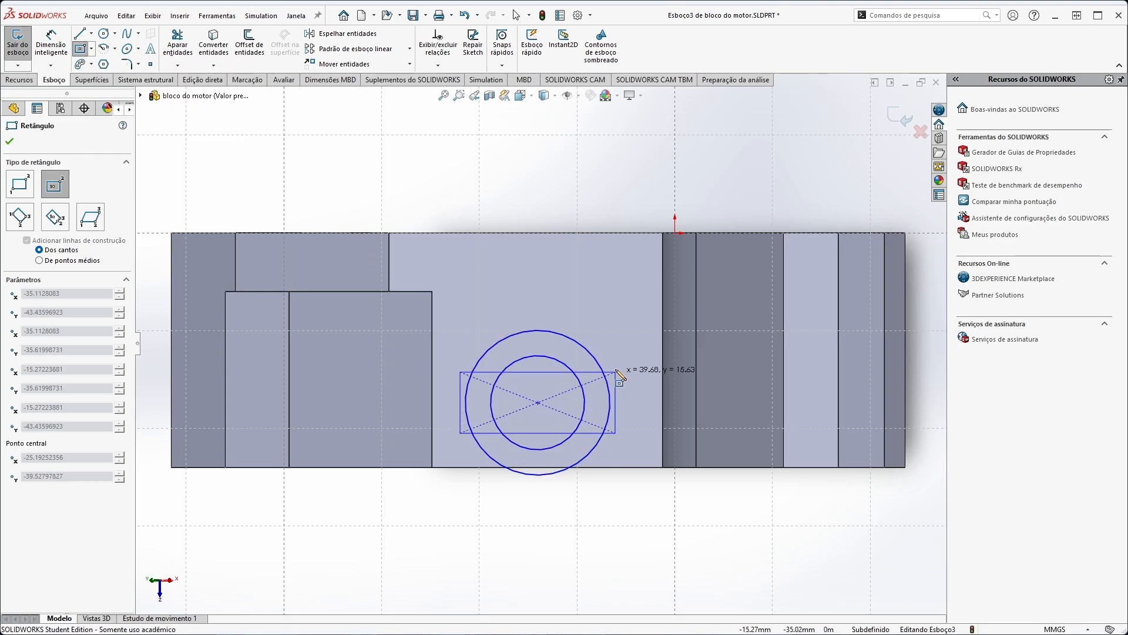
{"action": "left_click", "coordinate": [624, 314]}
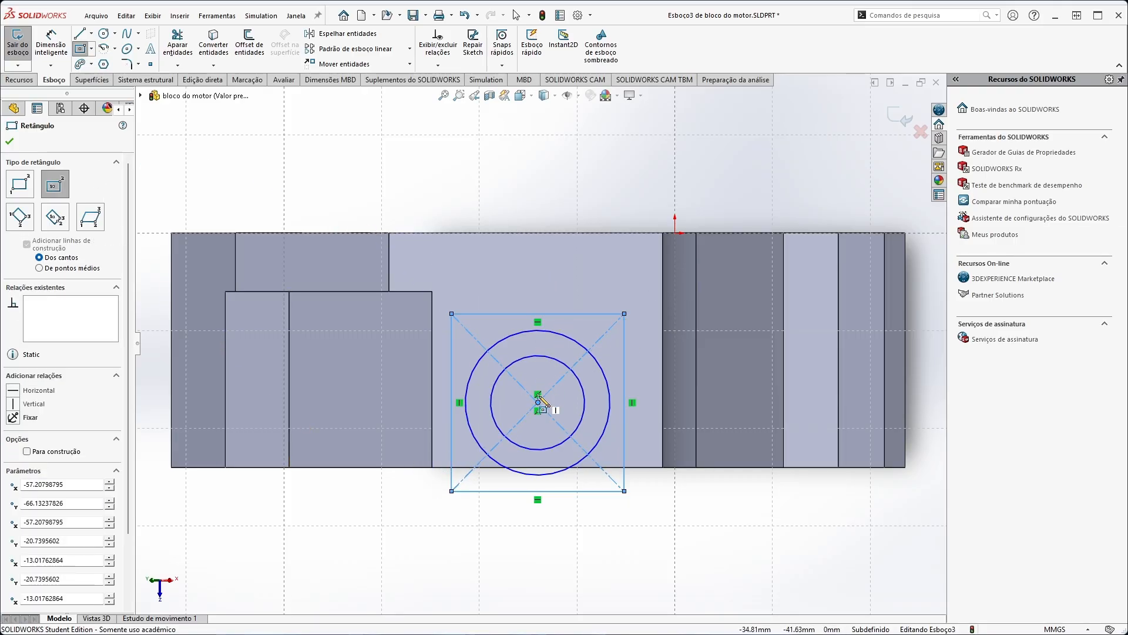
{"action": "left_click", "coordinate": [537, 264]}
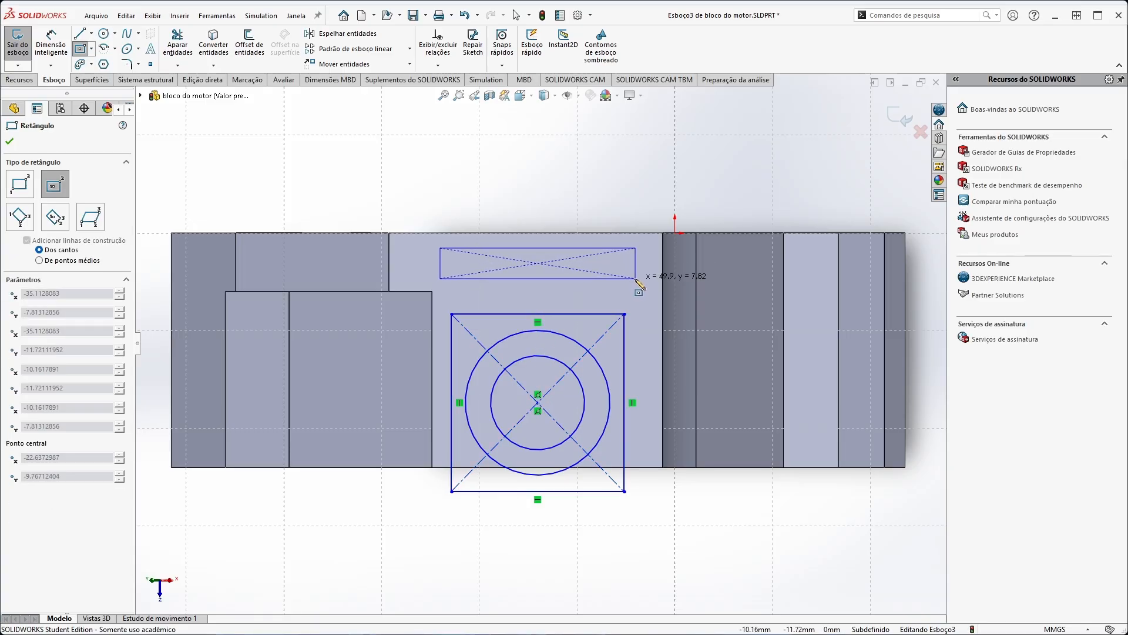
{"action": "left_click", "coordinate": [624, 275]}
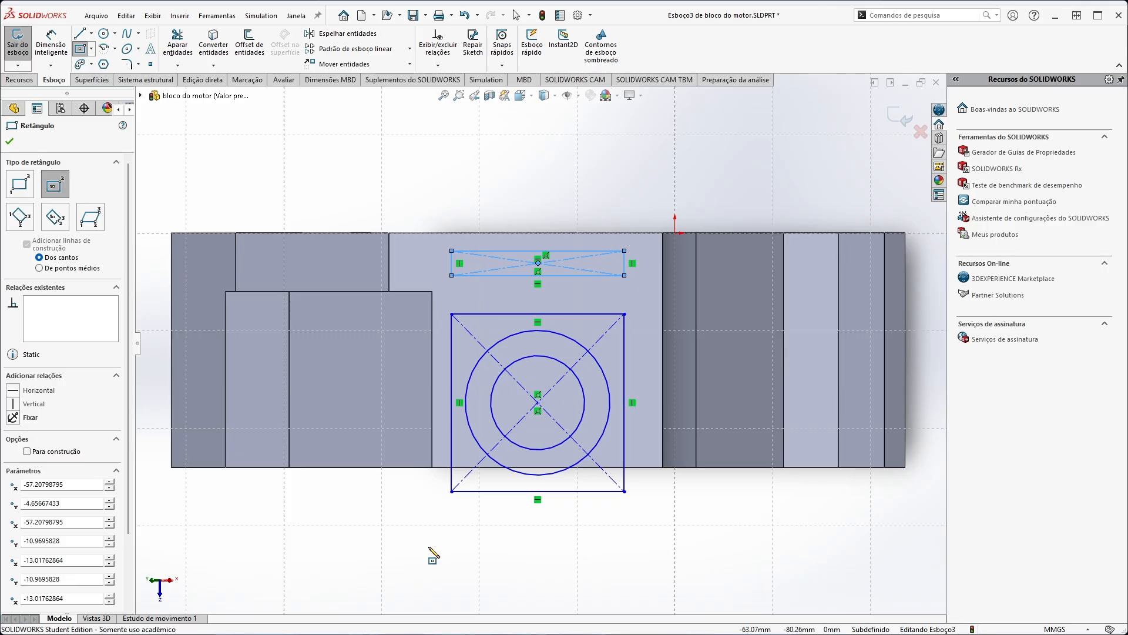
{"action": "key", "text": "Escape"}
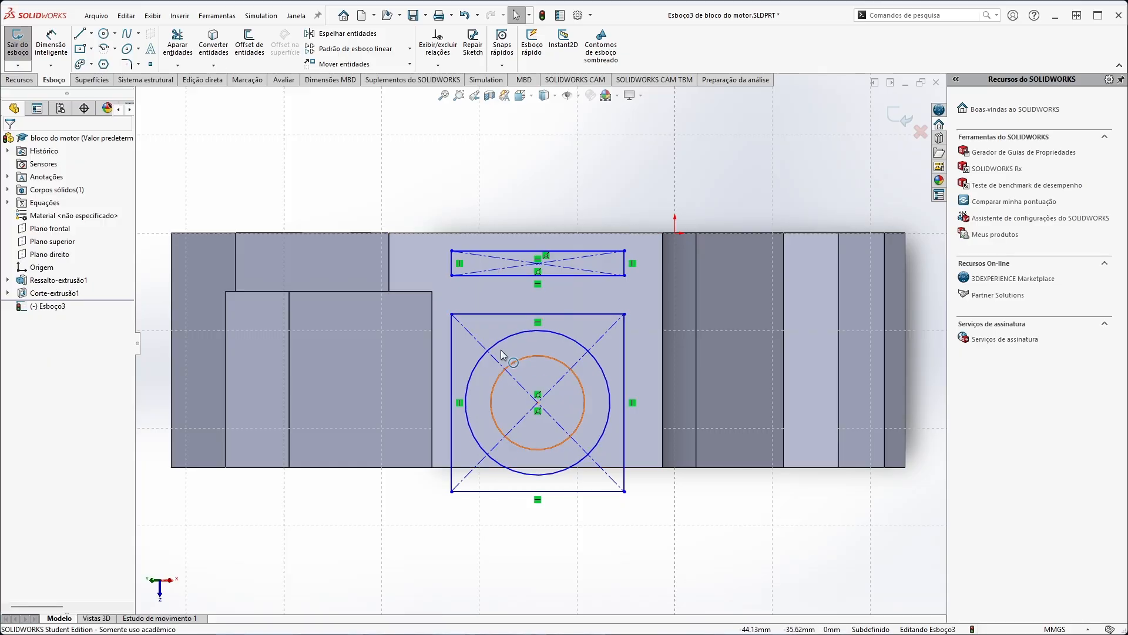
Align the circles' center and the narrow rectangle's center vertically with the midpoint of the sloped face's lower edge.
{"action": "mouse_move", "coordinate": [537, 403]}
{"action": "left_mouse_down"}
{"action": "mouse_move", "coordinate": [537, 424]}
{"action": "mouse_move", "coordinate": [568, 406]}
{"action": "mouse_move", "coordinate": [541, 405]}
{"action": "mouse_move", "coordinate": [546, 413]}
{"action": "left_mouse_up"}
{"action": "left_click", "coordinate": [660, 492]}
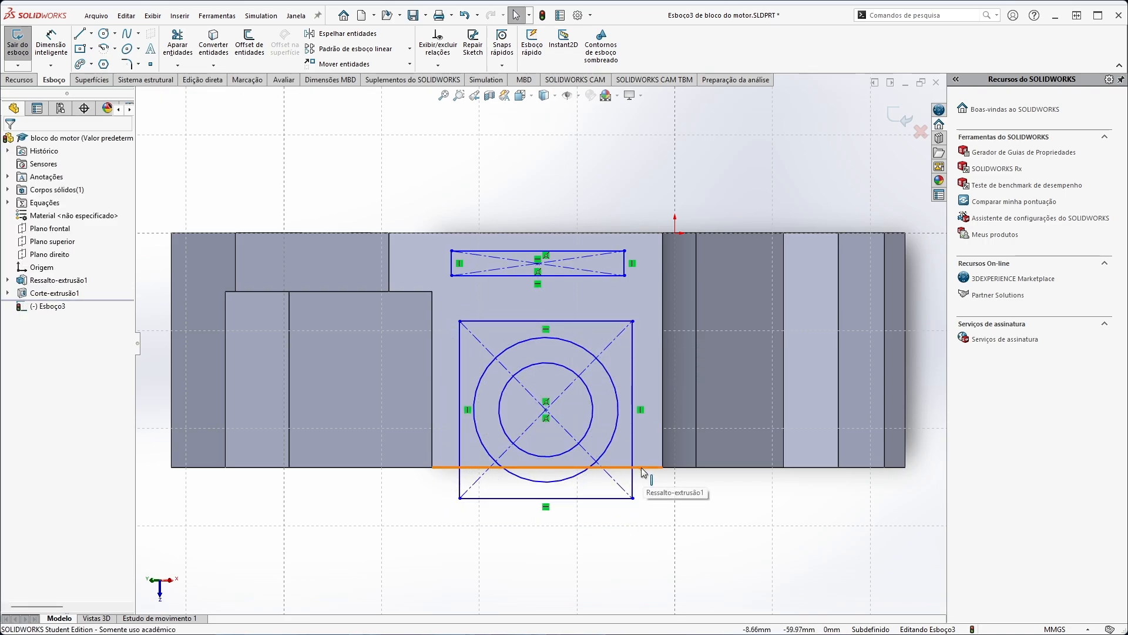
{"action": "left_click", "coordinate": [643, 472]}
{"action": "right_click", "coordinate": [646, 472]}
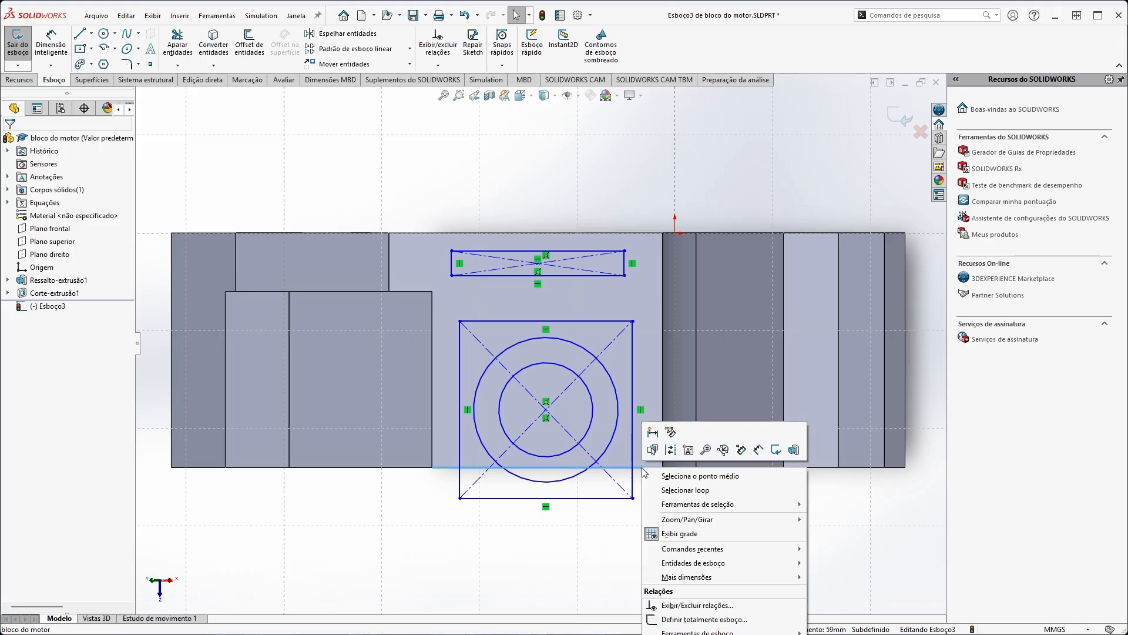
{"action": "left_click", "coordinate": [676, 476]}
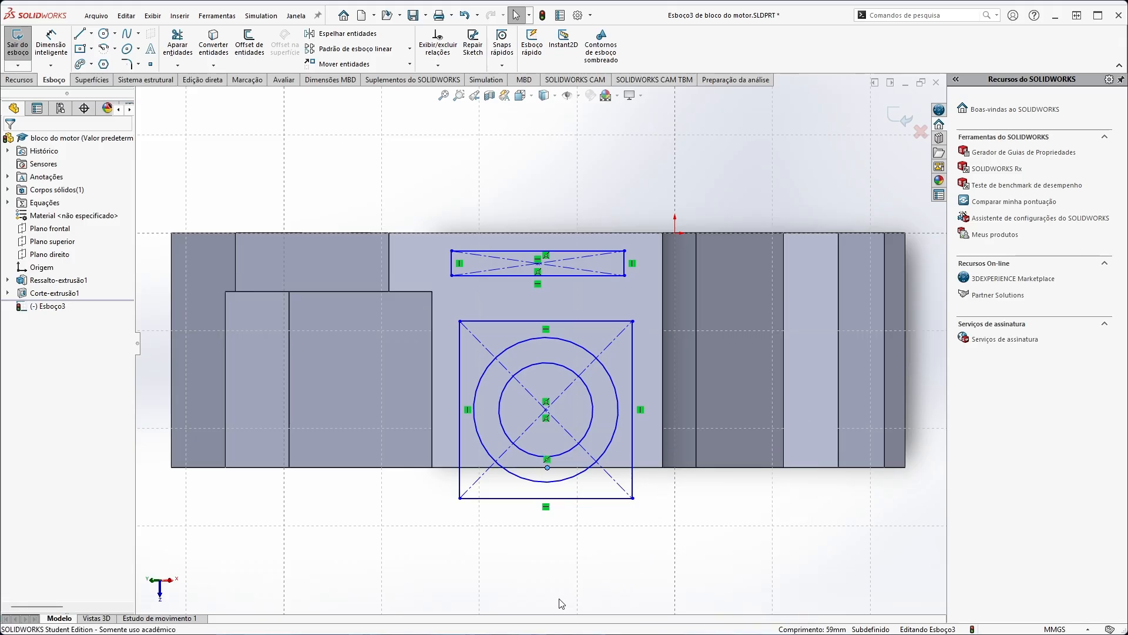
{"action": "left_click", "coordinate": [546, 410], "text": "ctrl"}
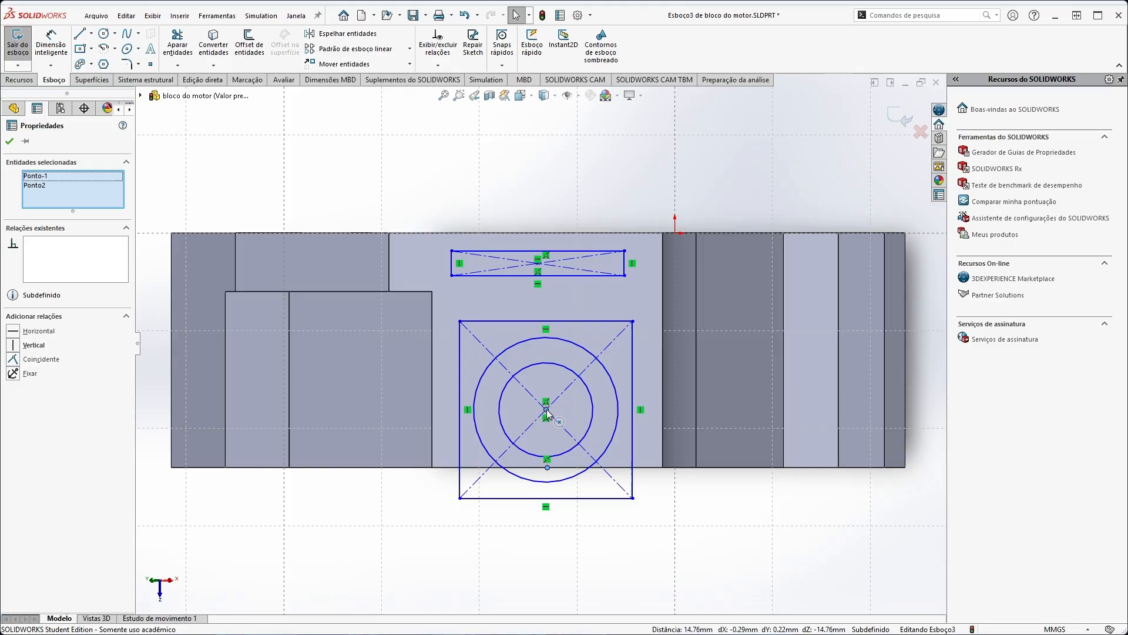
{"action": "left_click", "coordinate": [538, 263], "text": "ctrl"}
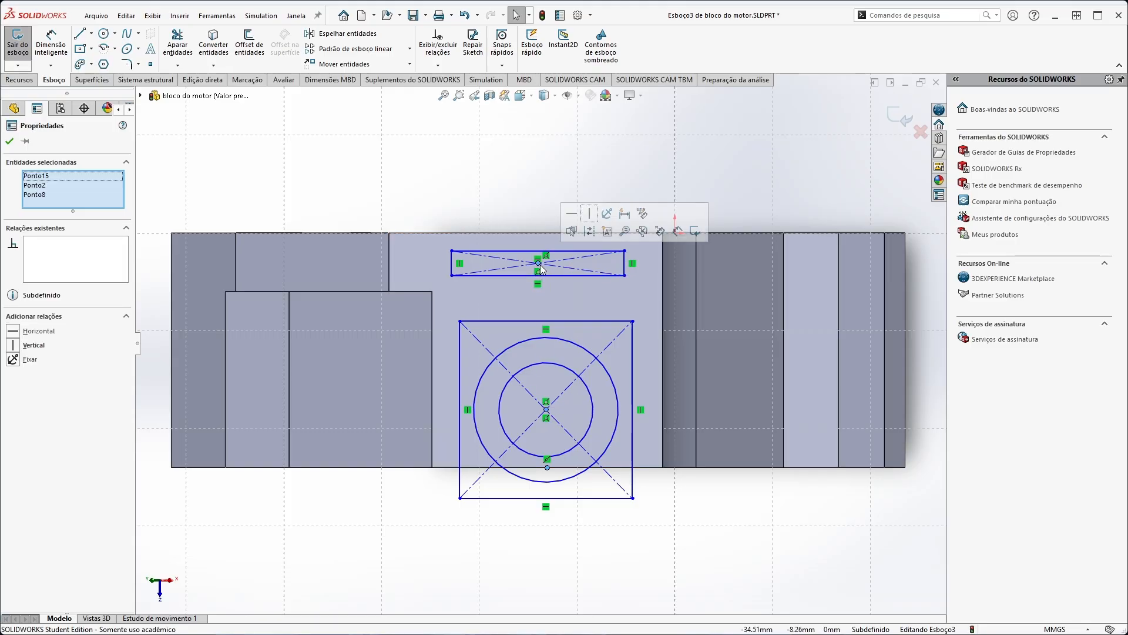
{"action": "left_click", "coordinate": [591, 214]}
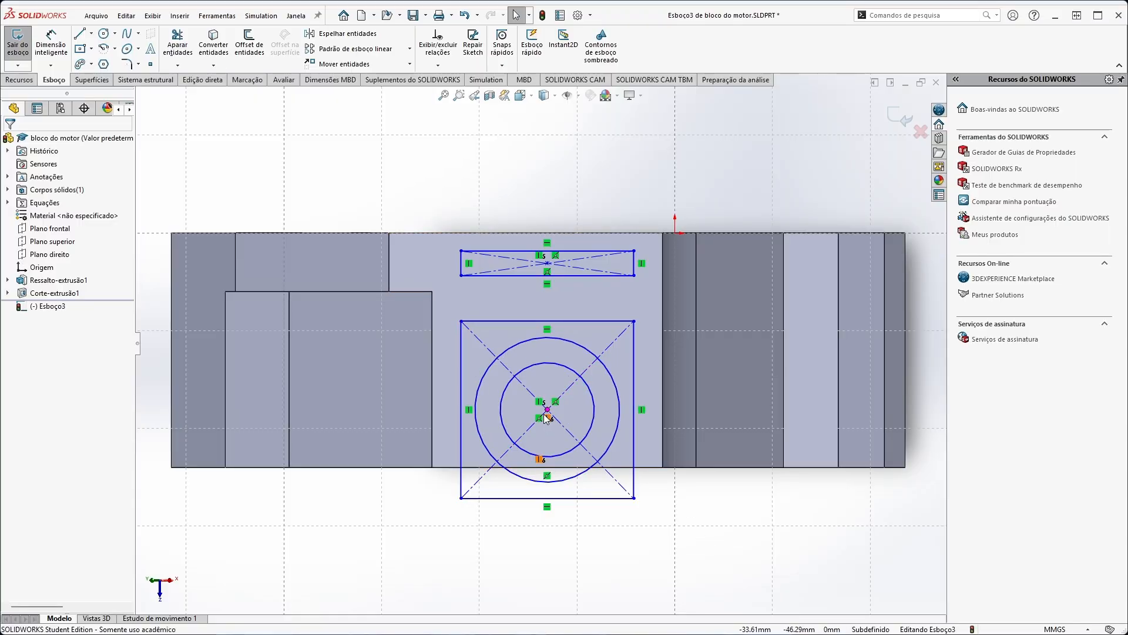
Shift the square with its circles slightly up and the narrow rectangle slightly down along their shared vertical alignment.
{"action": "left_click_drag", "start_coordinate": [548, 410], "coordinate": [572, 403]}
{"action": "left_click_drag", "start_coordinate": [547, 269], "coordinate": [547, 279]}
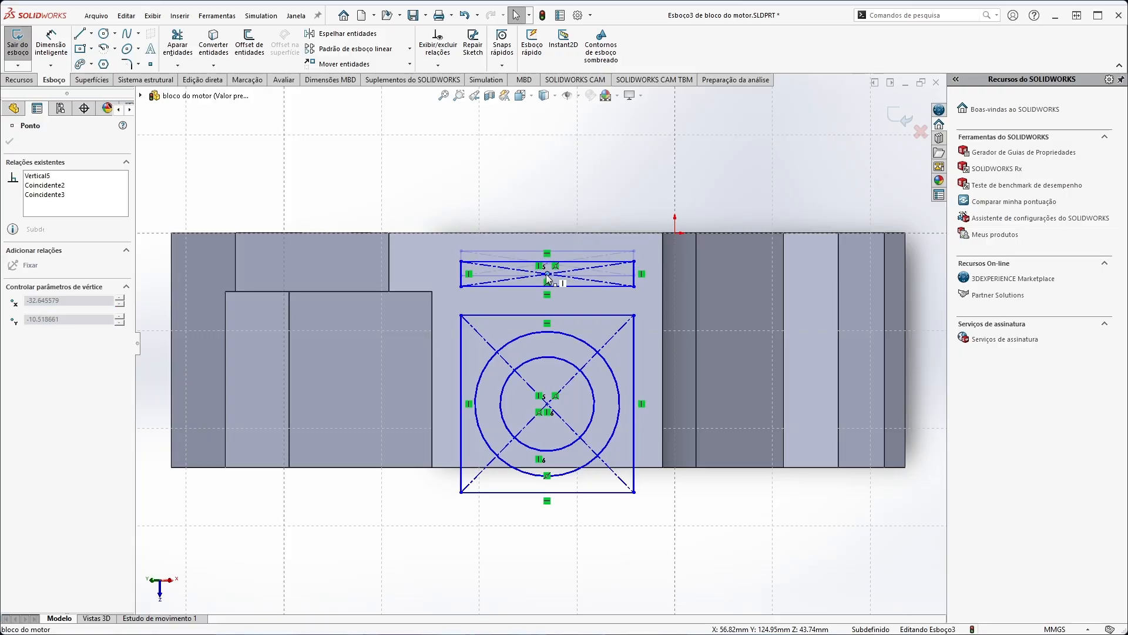
{"action": "left_click", "coordinate": [691, 542]}
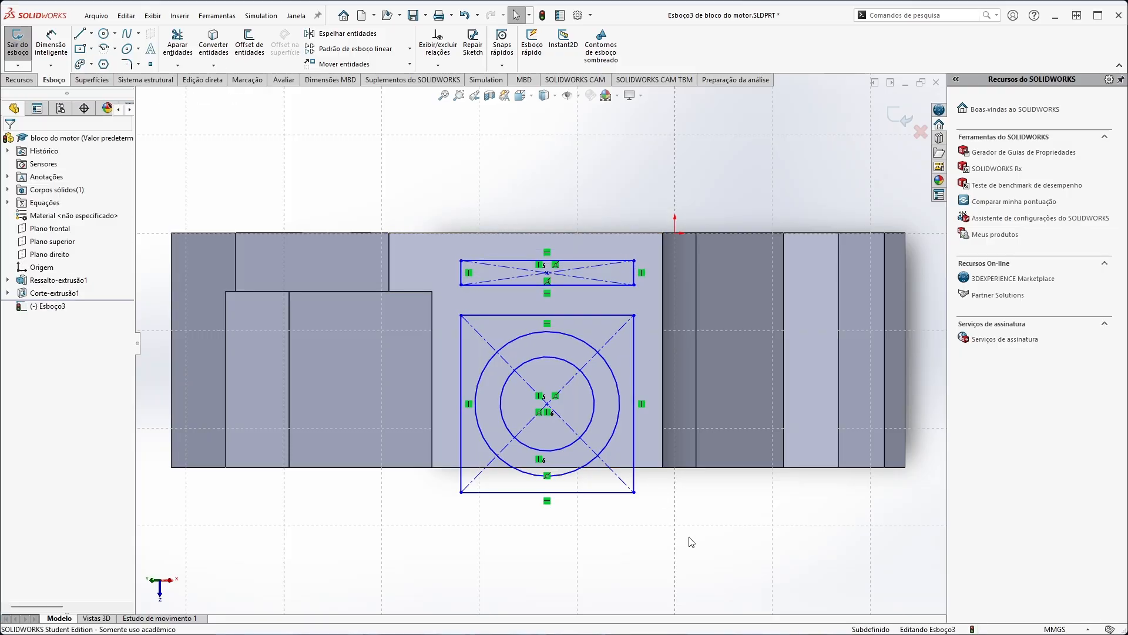
Dimension the square 25 mm from the circles' center to its left side and 25 mm to its upper side.
{"action": "left_click", "coordinate": [61, 50]}
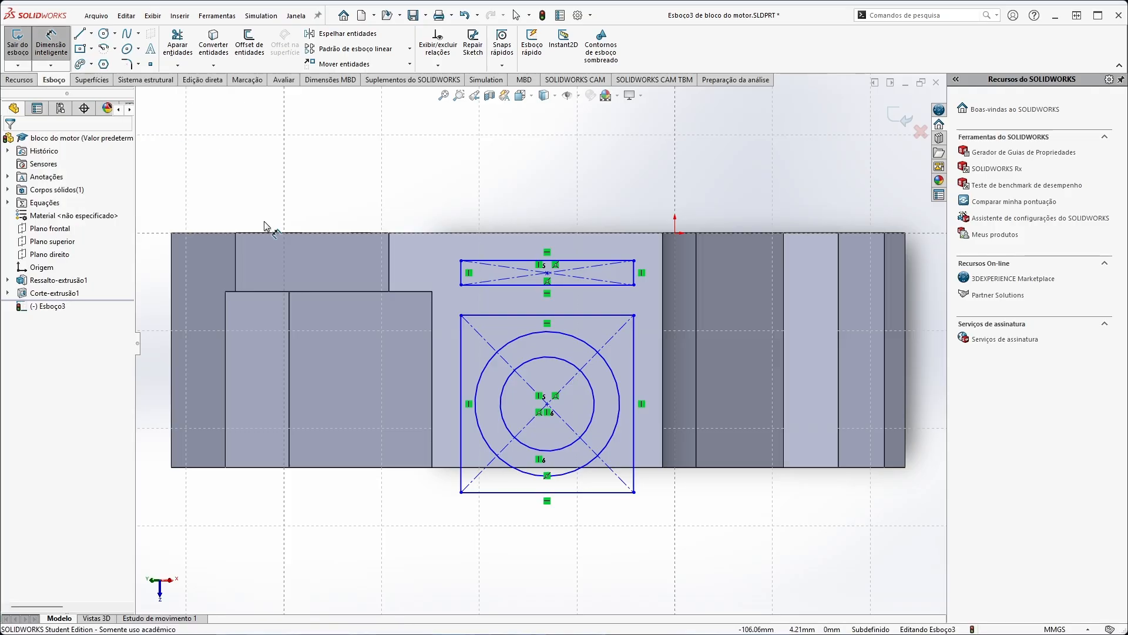
{"action": "left_click", "coordinate": [548, 404]}
{"action": "left_click", "coordinate": [462, 392]}
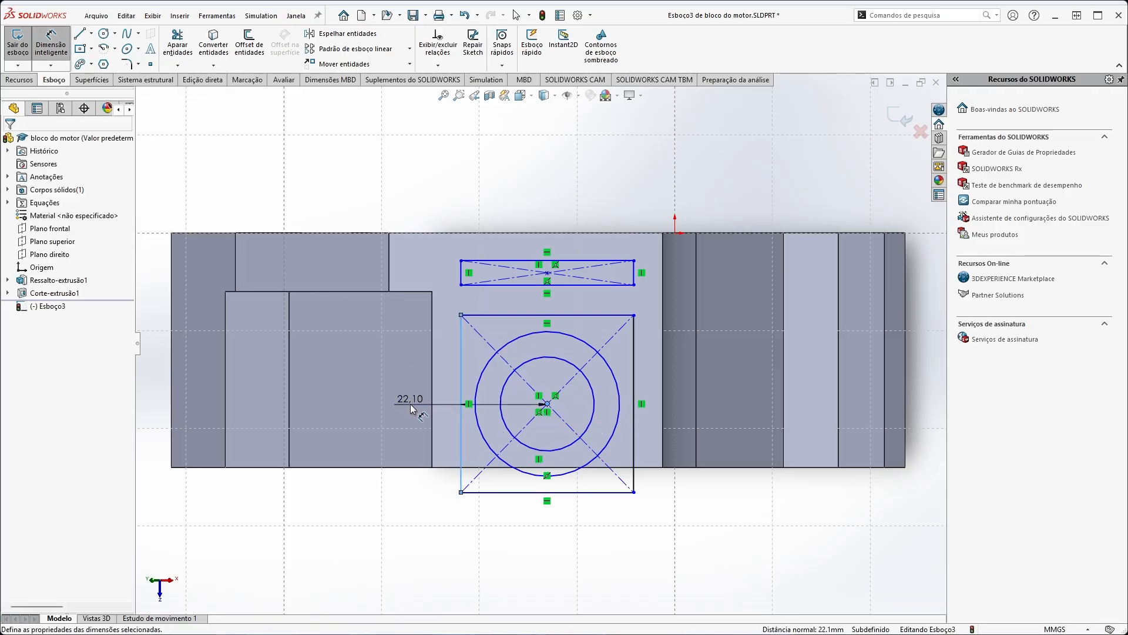
{"action": "left_click", "coordinate": [380, 404]}
{"action": "type", "text": "25"}
{"action": "key", "text": "Return"}
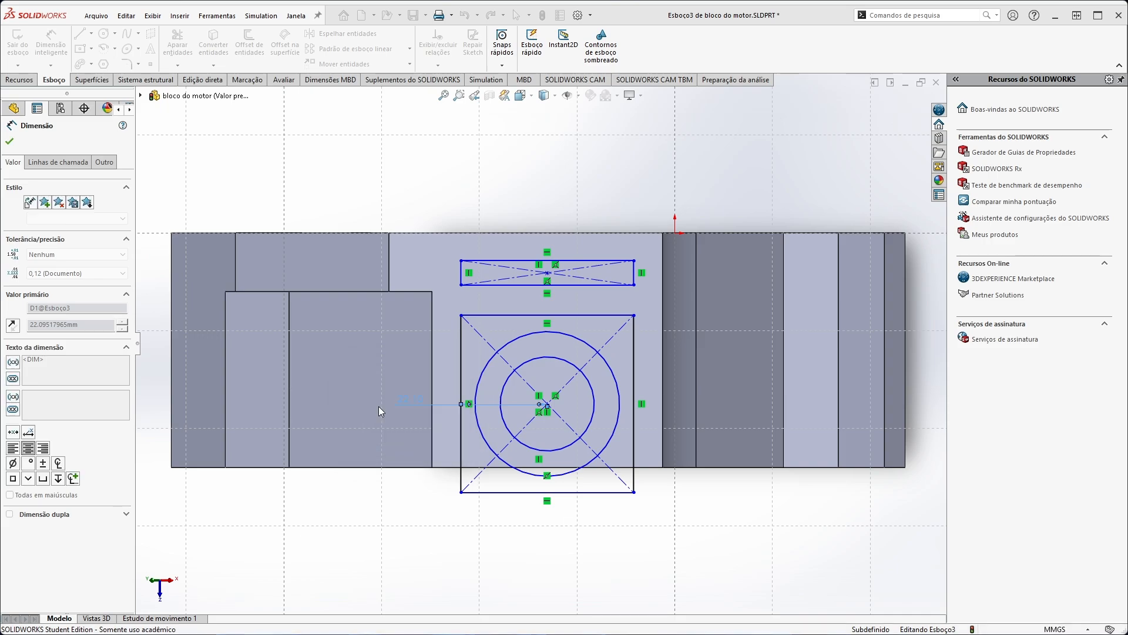
{"action": "left_click", "coordinate": [547, 403]}
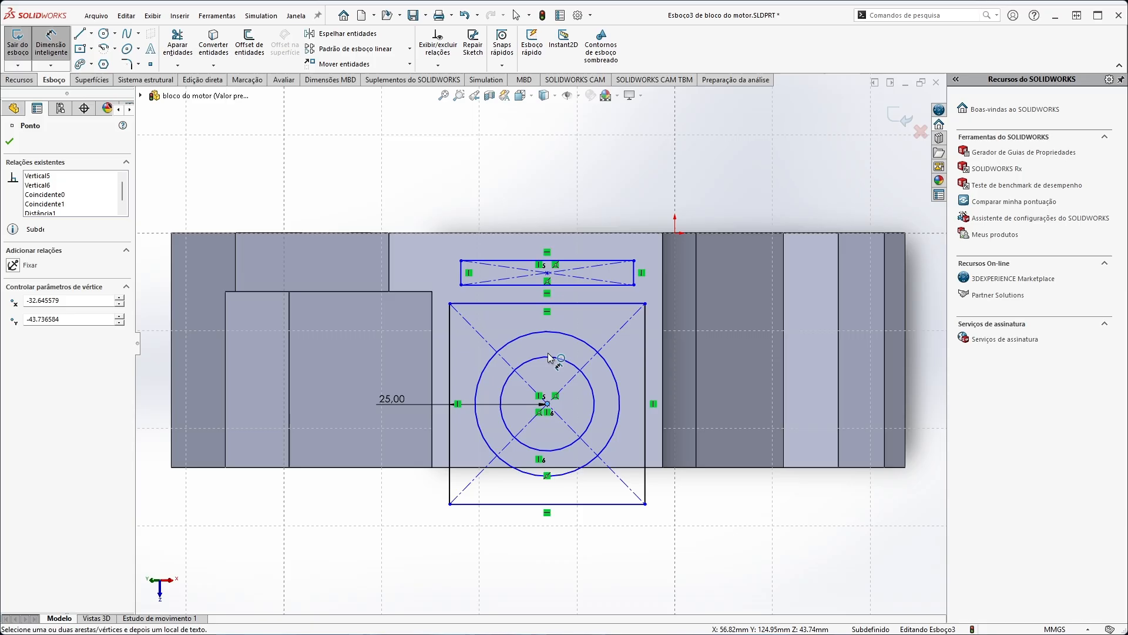
{"action": "left_click", "coordinate": [548, 304]}
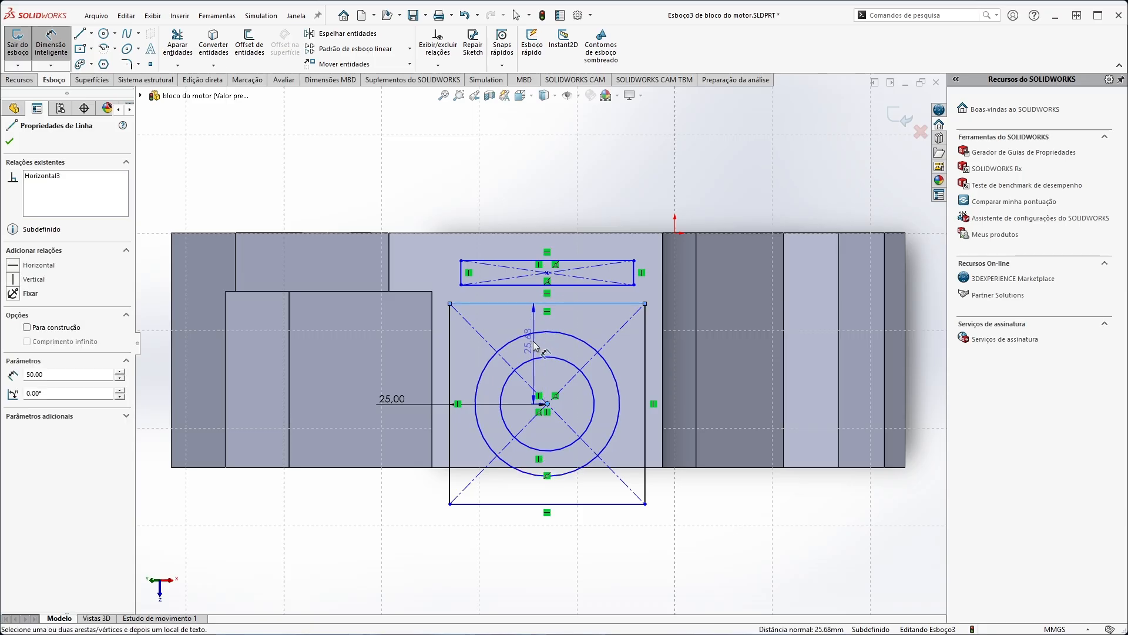
Set the inner circle's diameter to 35 mm.
{"action": "left_click", "coordinate": [514, 381]}
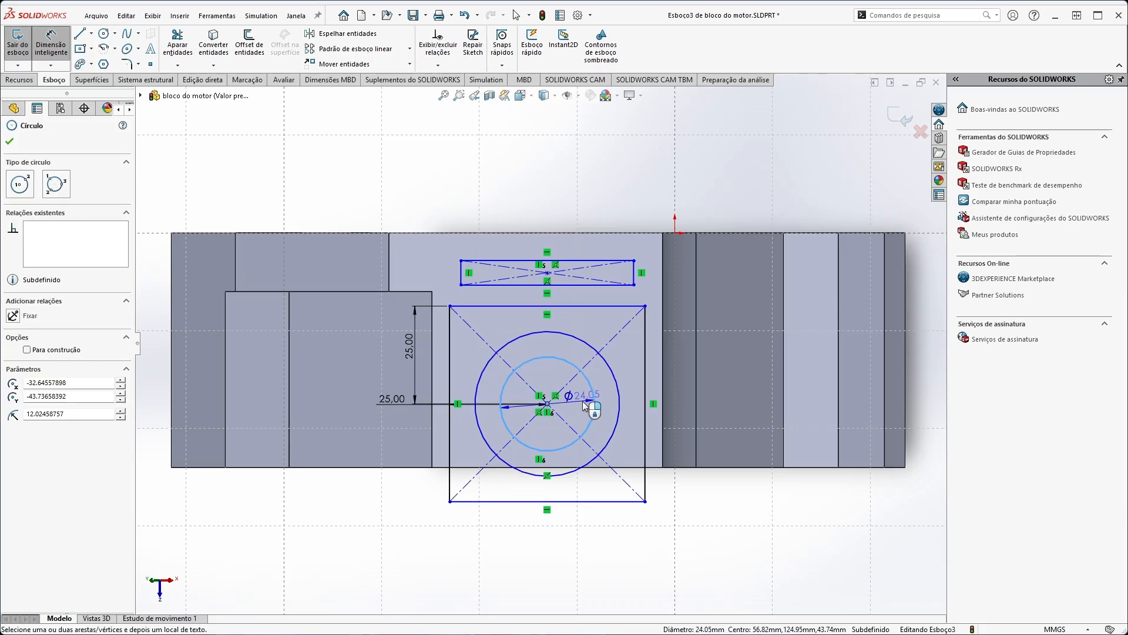
{"action": "left_click", "coordinate": [674, 498]}
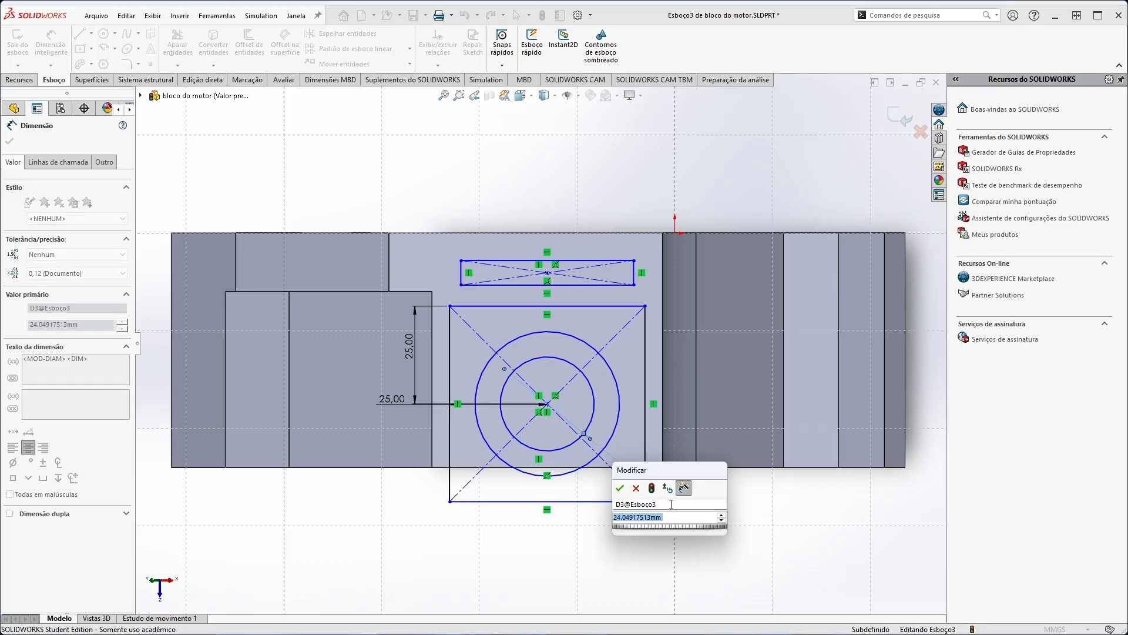
{"action": "type", "text": "35"}
{"action": "key", "text": "Return"}
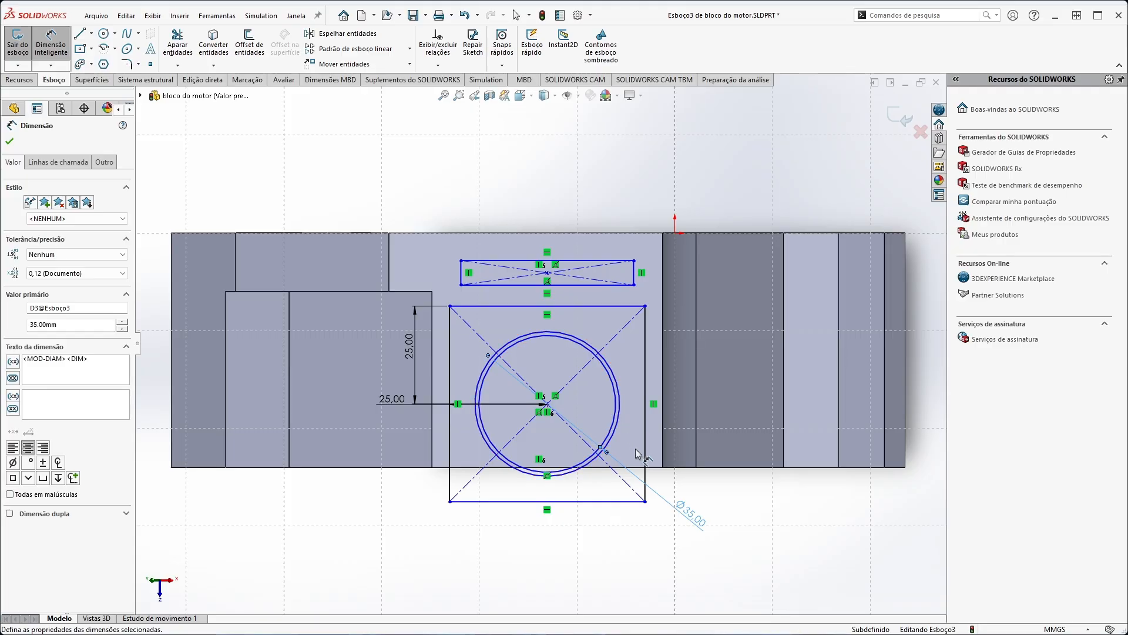
Dimension the radial gap between the inner and outer circles as 5 mm.
{"action": "left_click", "coordinate": [615, 418]}
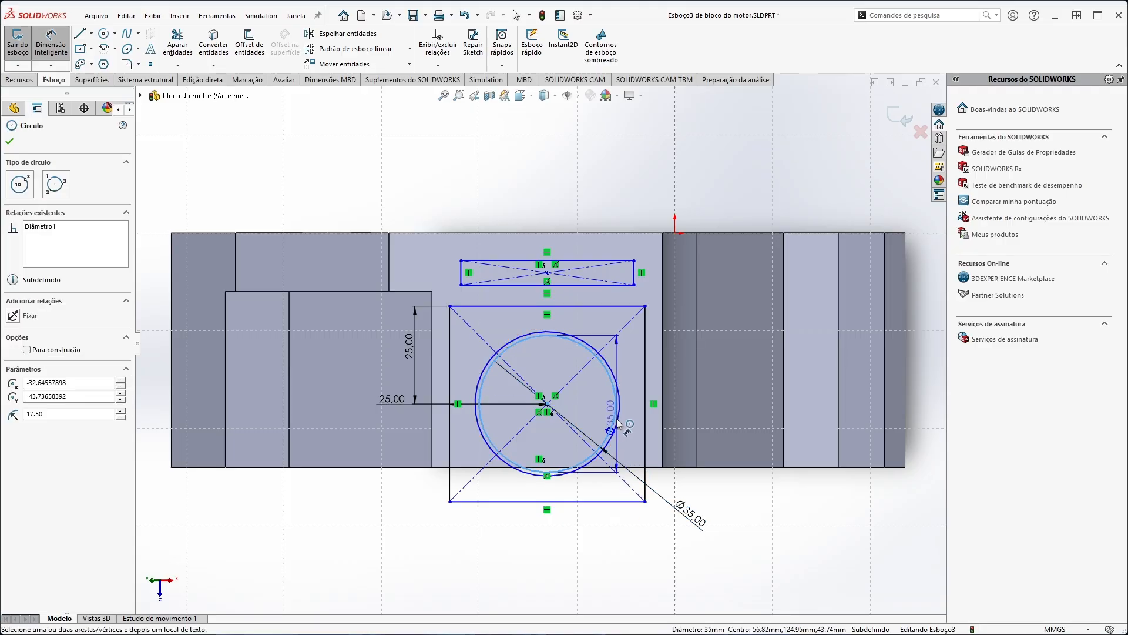
{"action": "left_click", "coordinate": [618, 419]}
{"action": "left_click", "coordinate": [631, 431]}
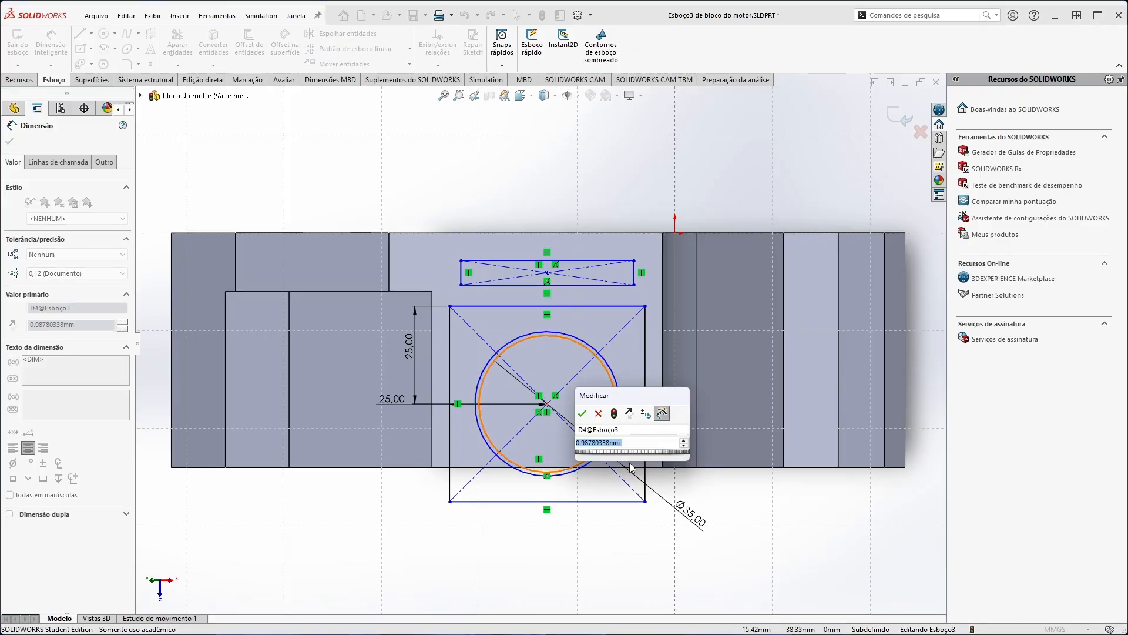
{"action": "type", "text": "5"}
{"action": "key", "text": "Return"}
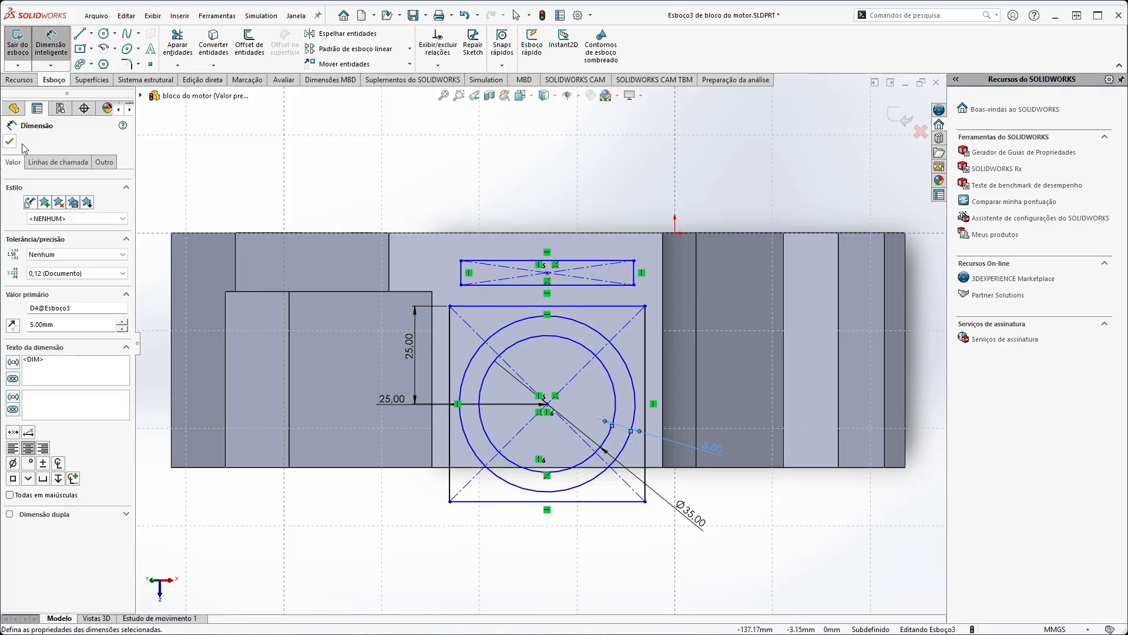
{"action": "key", "text": "Escape"}
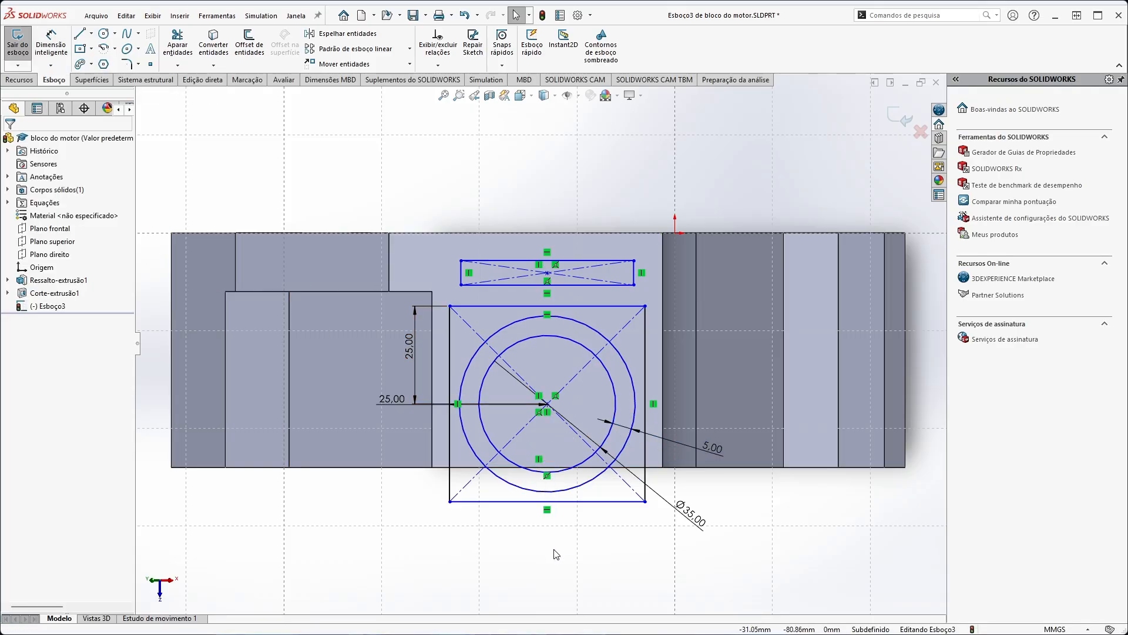
Dimension the circles' center 14 mm from the face's lower edge and place that dimension inside the circles.
{"action": "left_click_drag", "start_coordinate": [547, 404], "coordinate": [547, 409]}
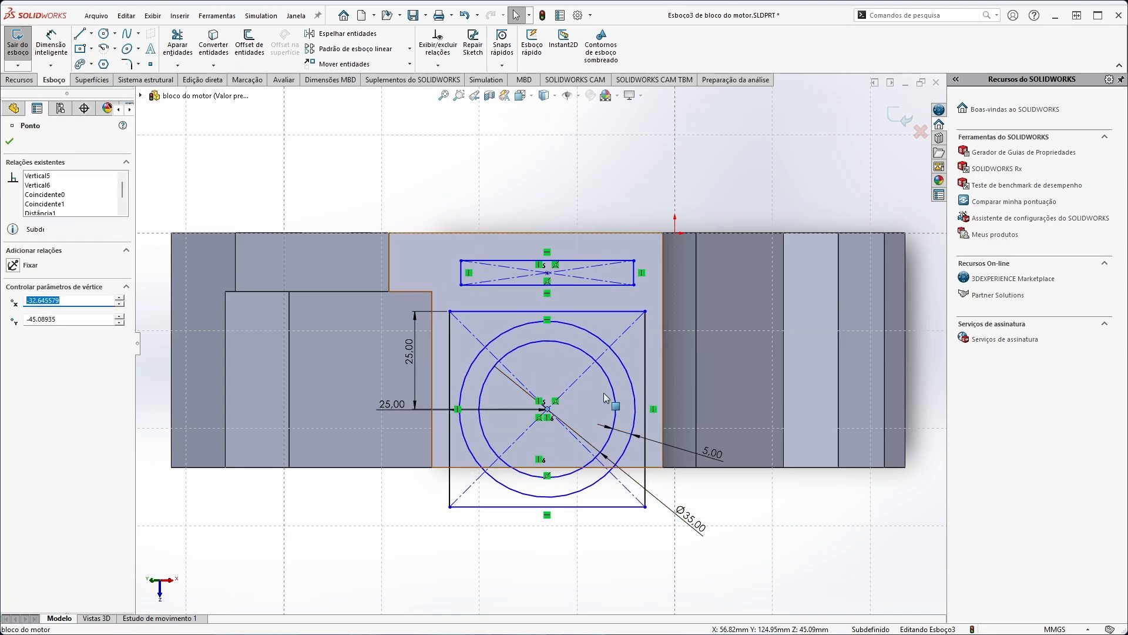
{"action": "left_click", "coordinate": [52, 43]}
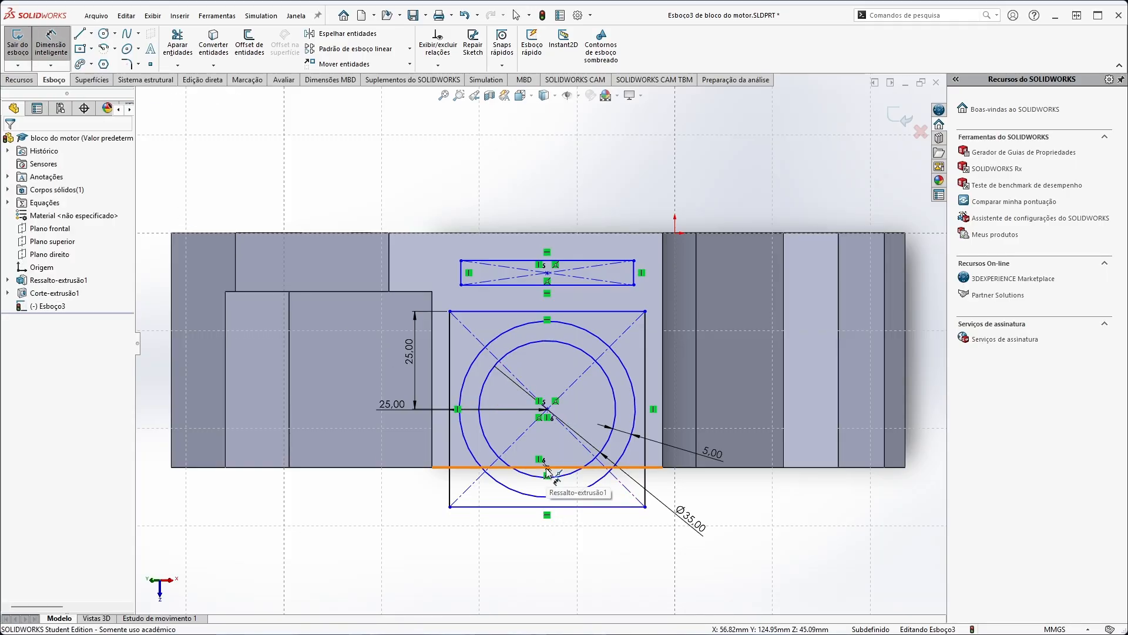
{"action": "left_click", "coordinate": [548, 411]}
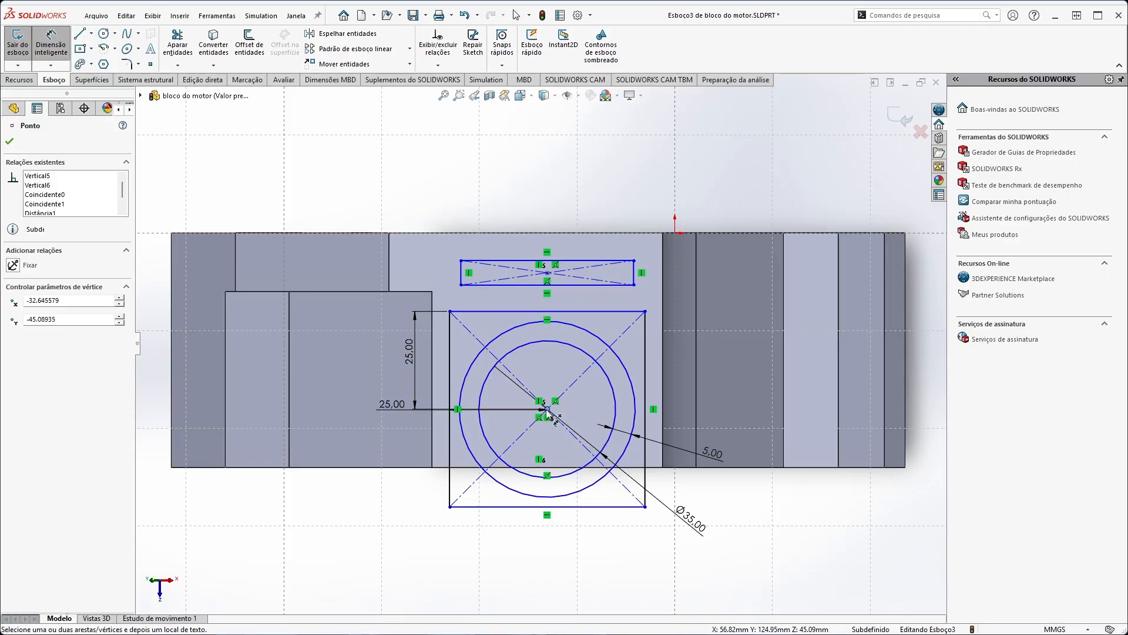
{"action": "left_click", "coordinate": [558, 468]}
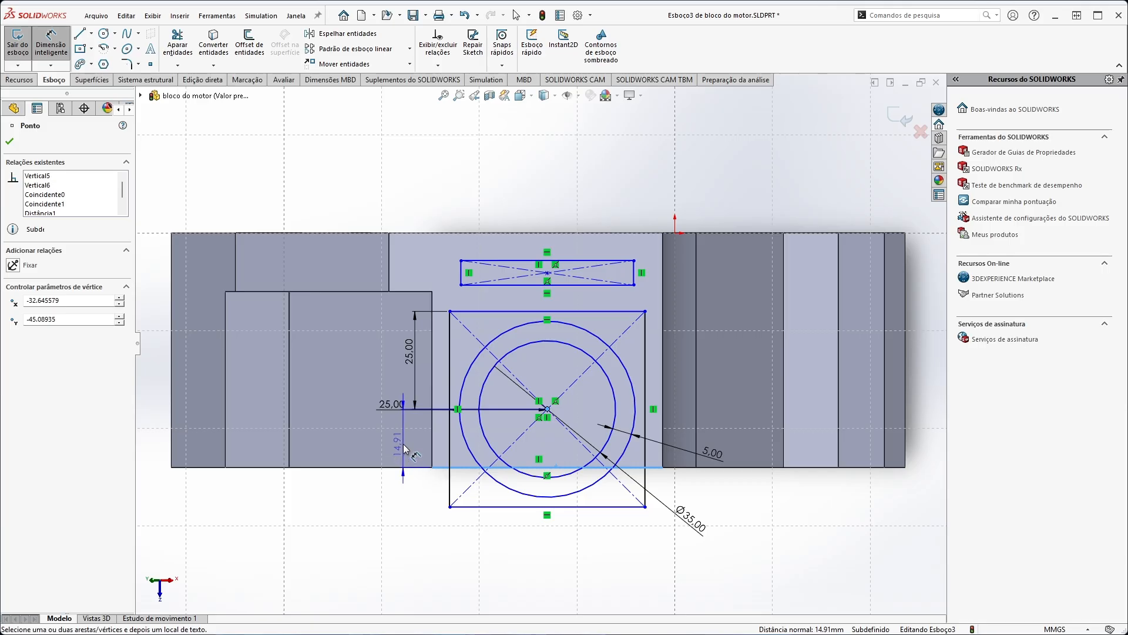
{"action": "left_click", "coordinate": [403, 444]}
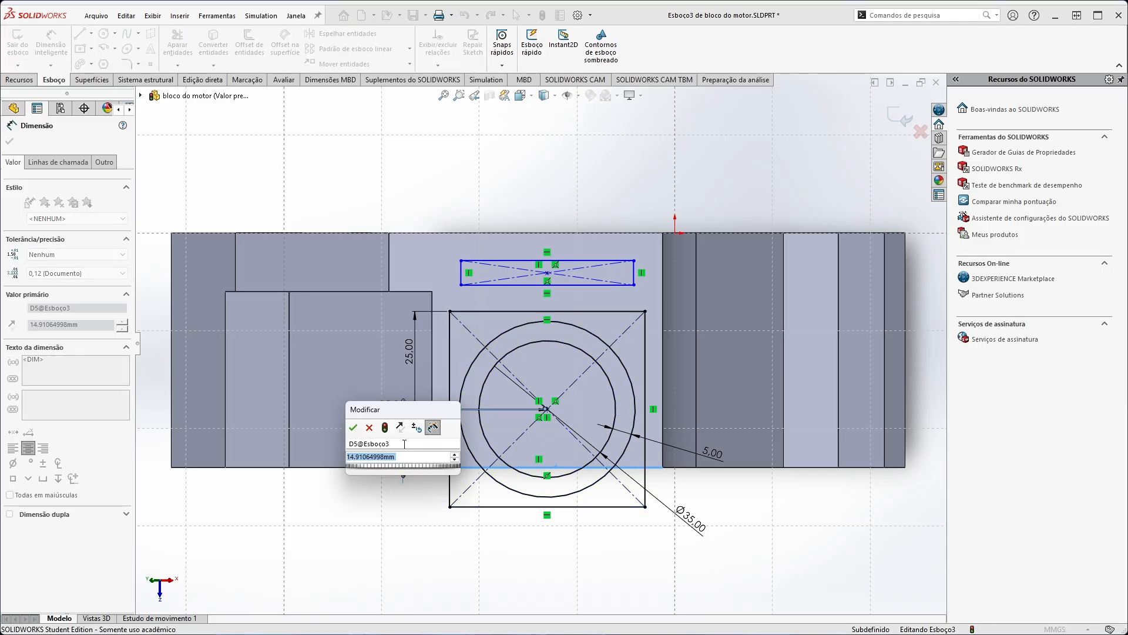
{"action": "type", "text": "14"}
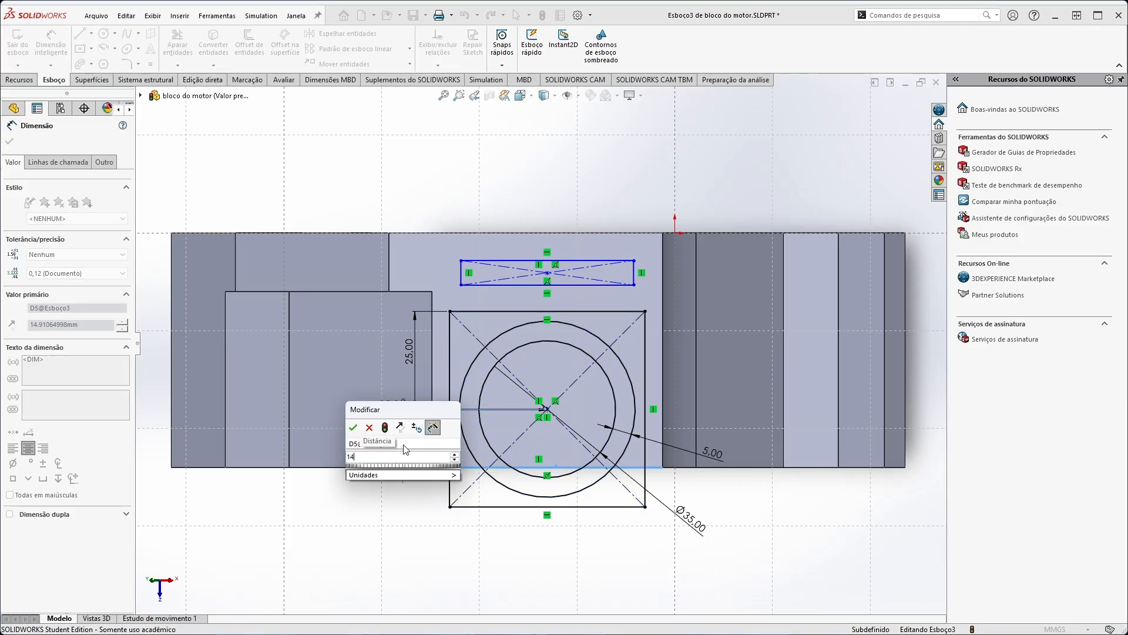
{"action": "key", "text": "Return"}
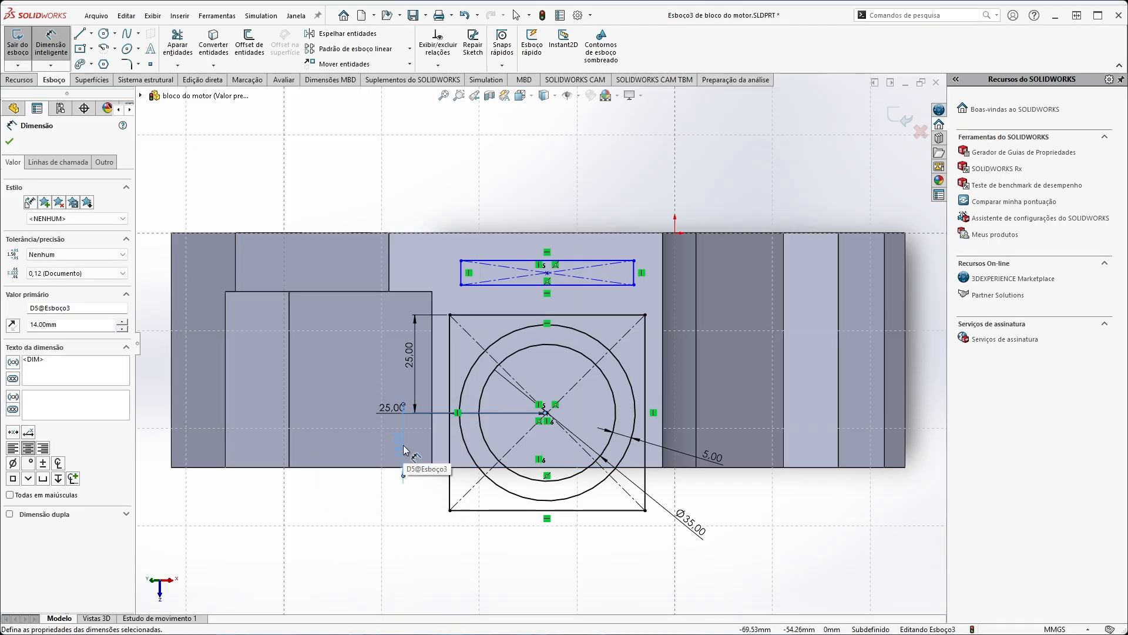
{"action": "key", "text": "Escape"}
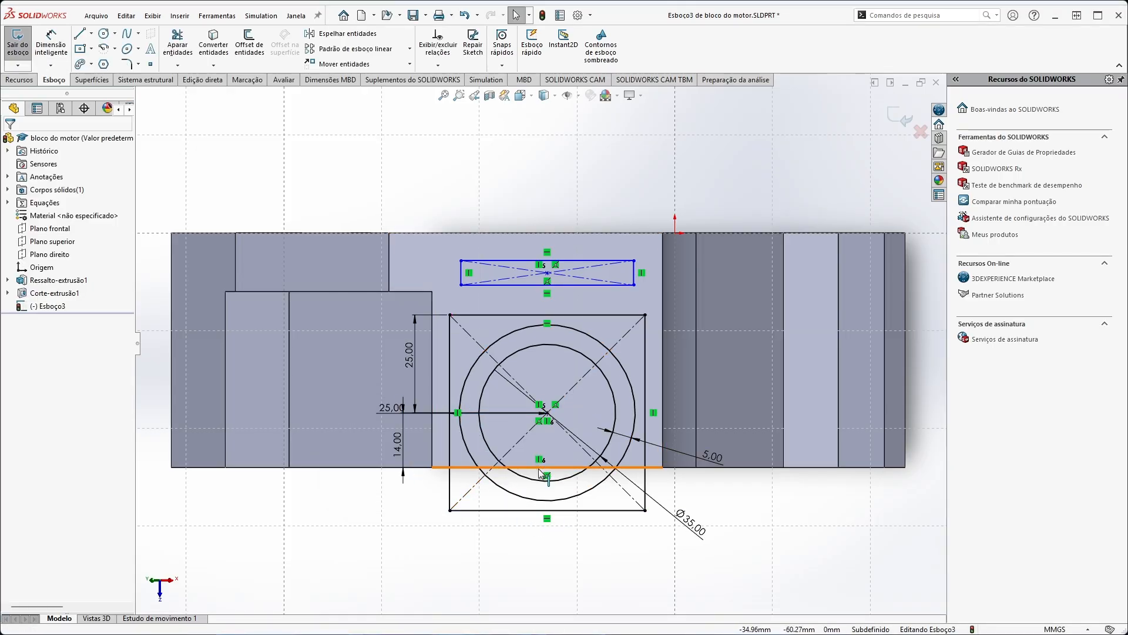
{"action": "left_click_drag", "start_coordinate": [395, 441], "coordinate": [548, 444]}
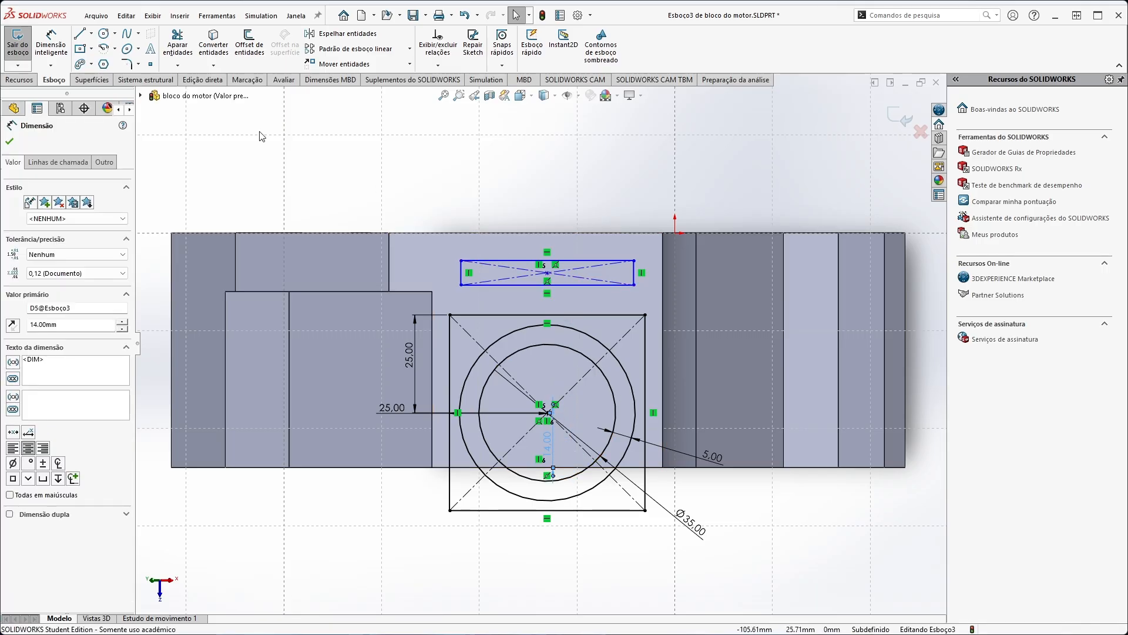
Set the narrow upper rectangle's height to 10 mm.
{"action": "left_click", "coordinate": [50, 44]}
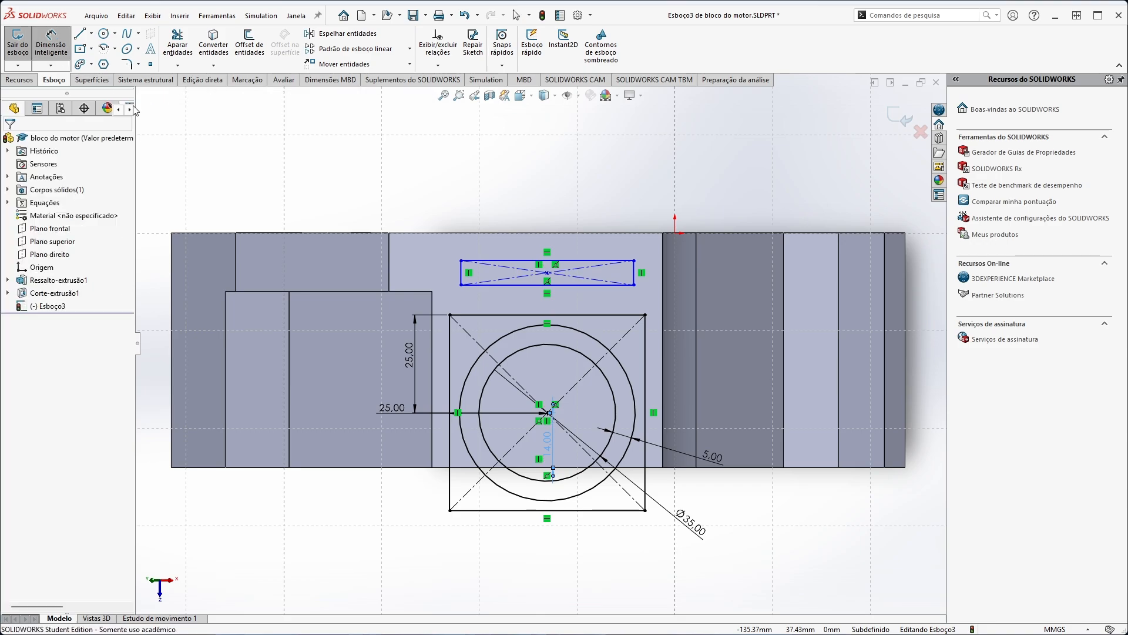
{"action": "left_click", "coordinate": [570, 285]}
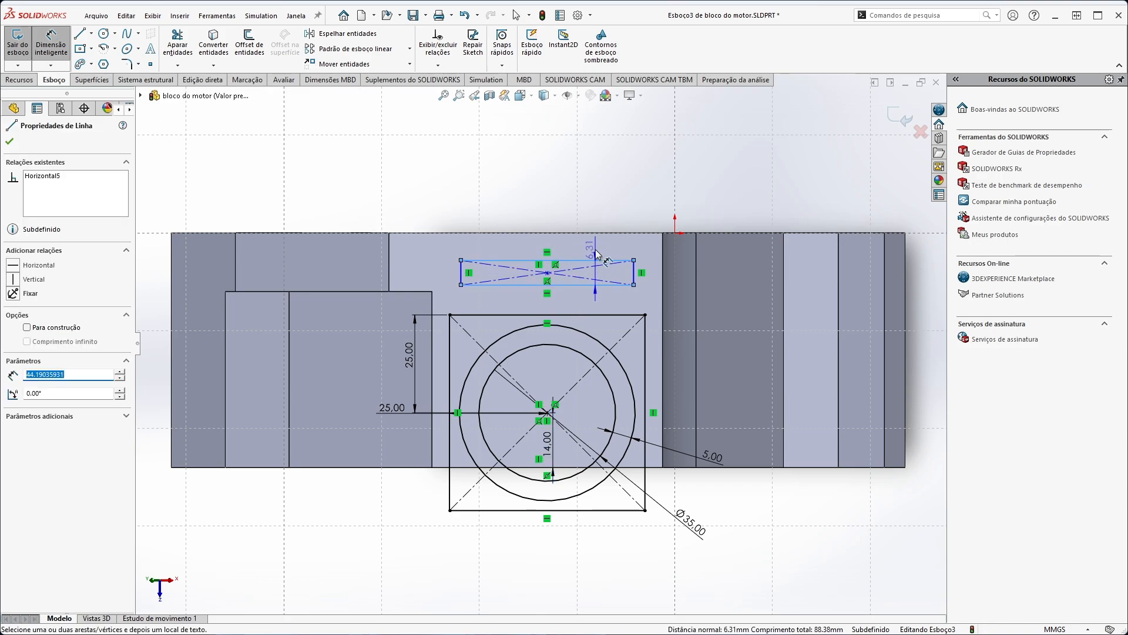
{"action": "left_click", "coordinate": [682, 277]}
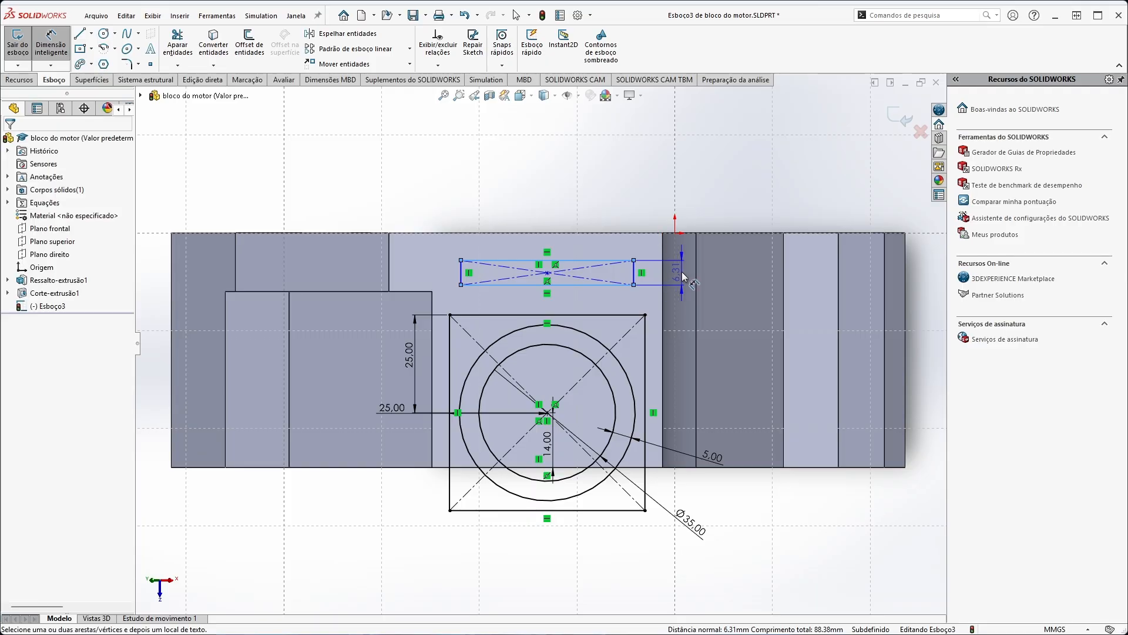
{"action": "left_click", "coordinate": [683, 277]}
{"action": "type", "text": "10"}
{"action": "key", "text": "Return"}
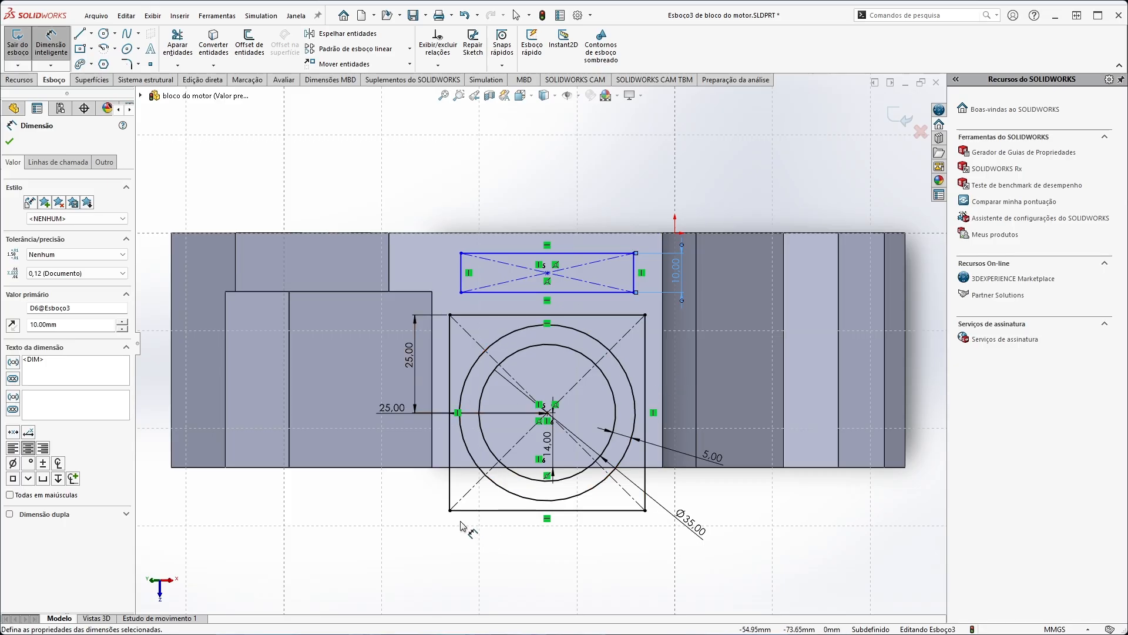
{"action": "key", "text": "Escape"}
Make the left edges of the large square and the narrow upper rectangle collinear.
{"action": "left_click", "coordinate": [449, 351]}
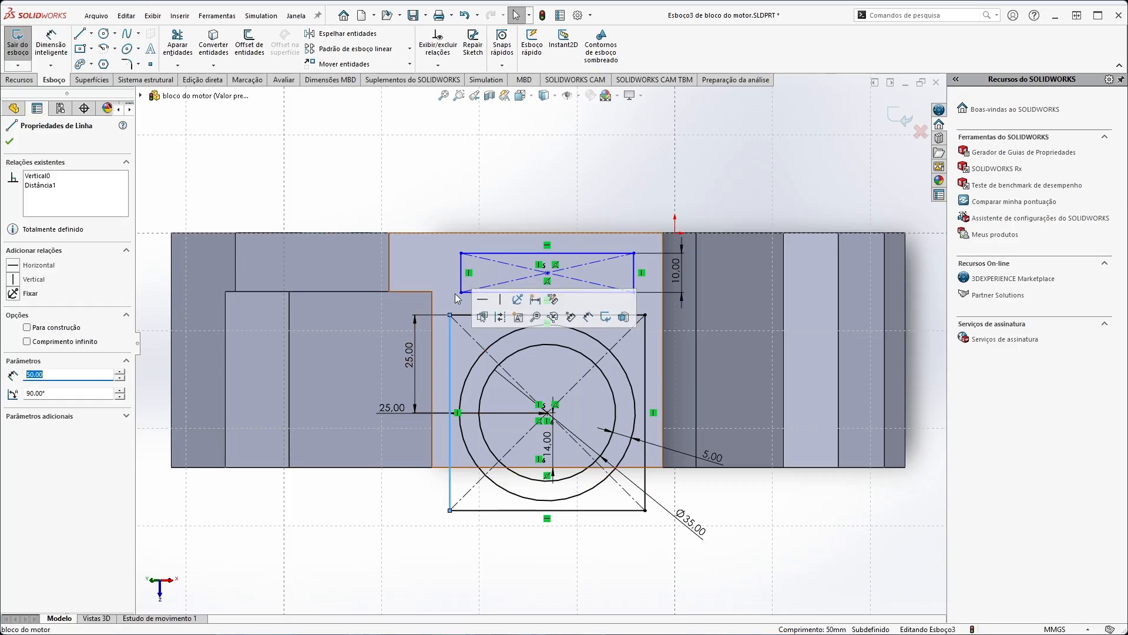
{"action": "left_click", "coordinate": [460, 263], "text": "ctrl"}
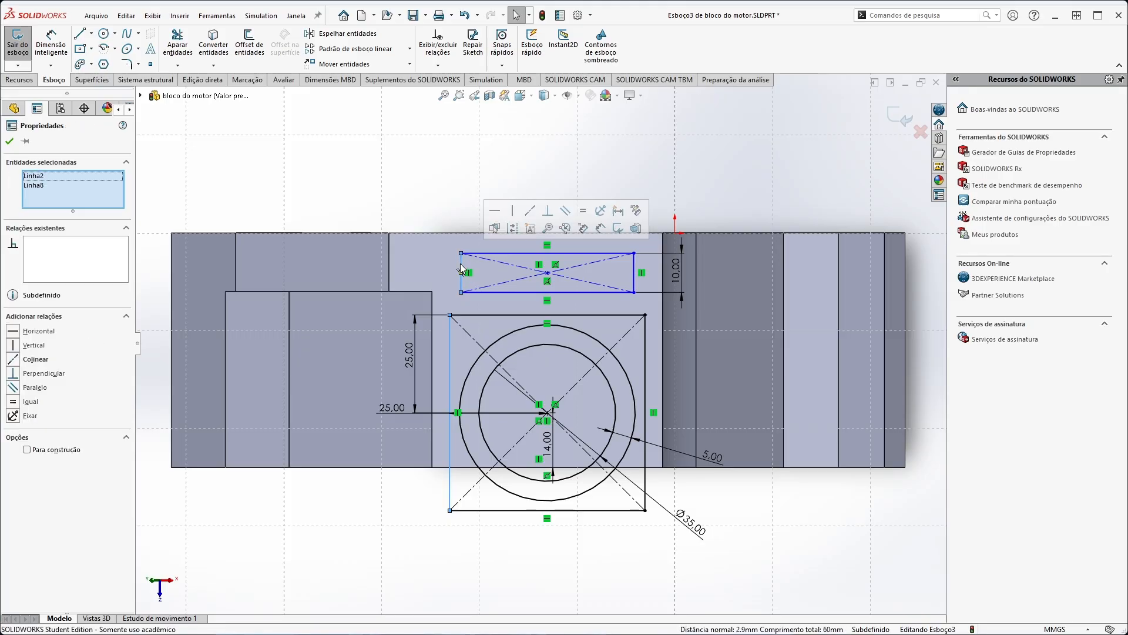
{"action": "left_click", "coordinate": [530, 210]}
{"action": "left_click", "coordinate": [393, 532]}
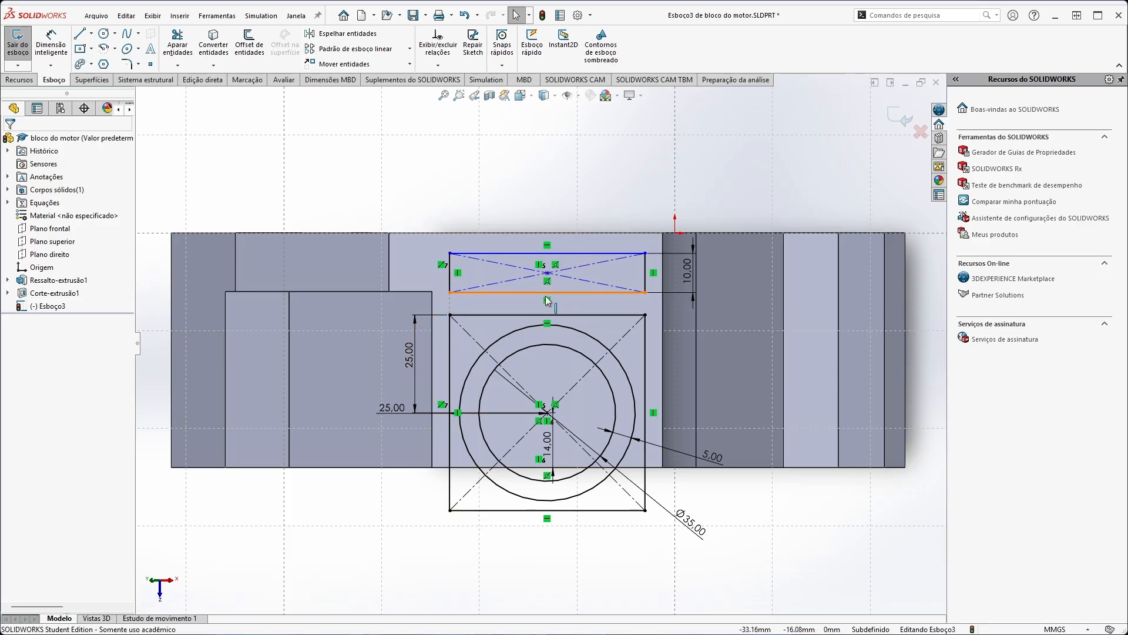
Shift the narrow rectangle slightly upward and dimension the gap between its lower edge and the square's upper edge as 8 mm.
{"action": "mouse_move", "coordinate": [547, 273]}
{"action": "left_mouse_down"}
{"action": "mouse_move", "coordinate": [547, 233]}
{"action": "mouse_move", "coordinate": [548, 262]}
{"action": "left_mouse_up"}
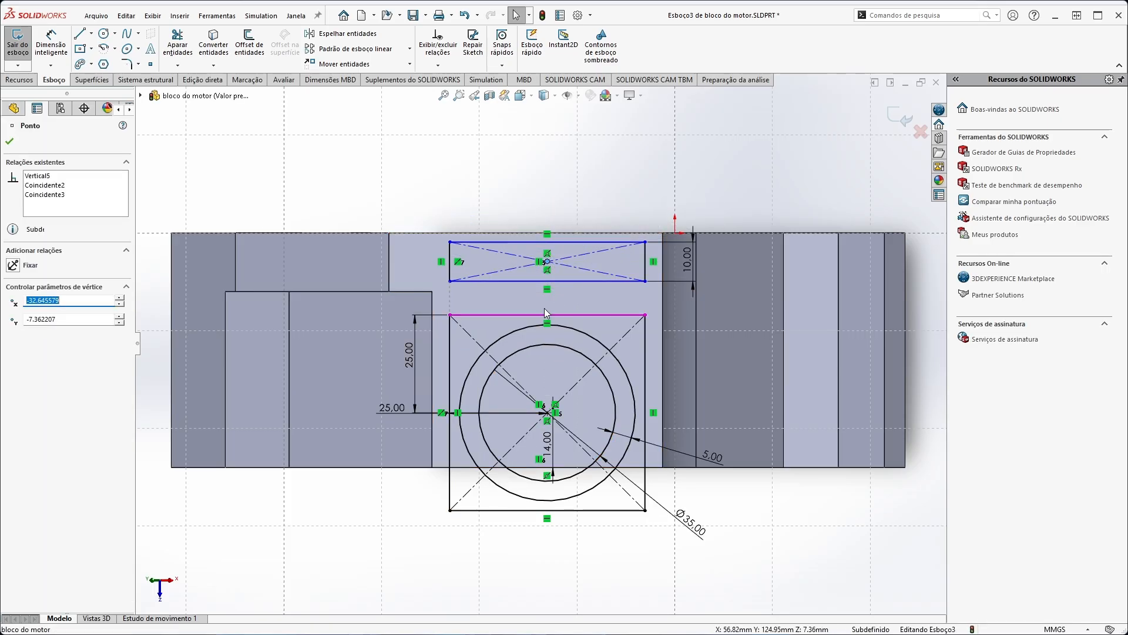
{"action": "left_click", "coordinate": [51, 43]}
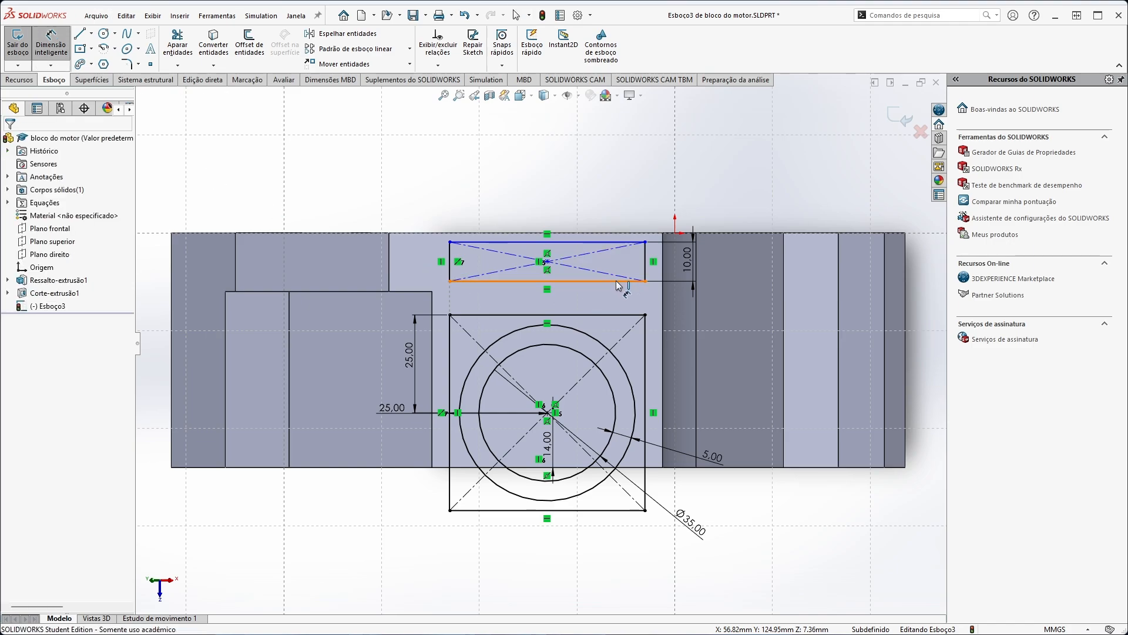
{"action": "left_click", "coordinate": [617, 282]}
{"action": "left_click", "coordinate": [608, 299]}
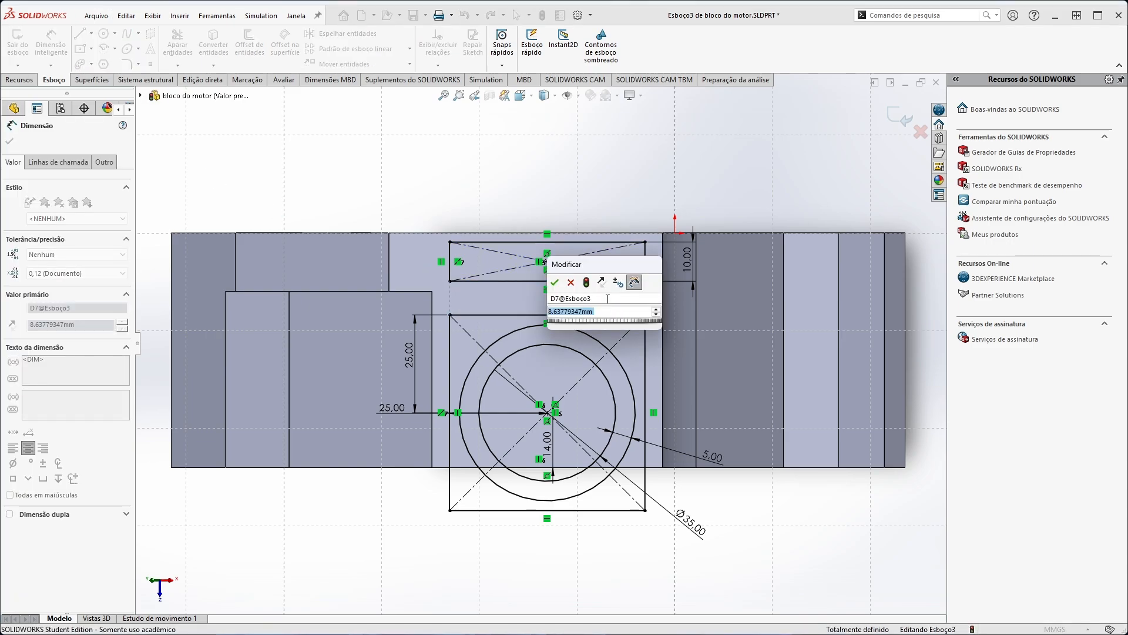
{"action": "type", "text": "8"}
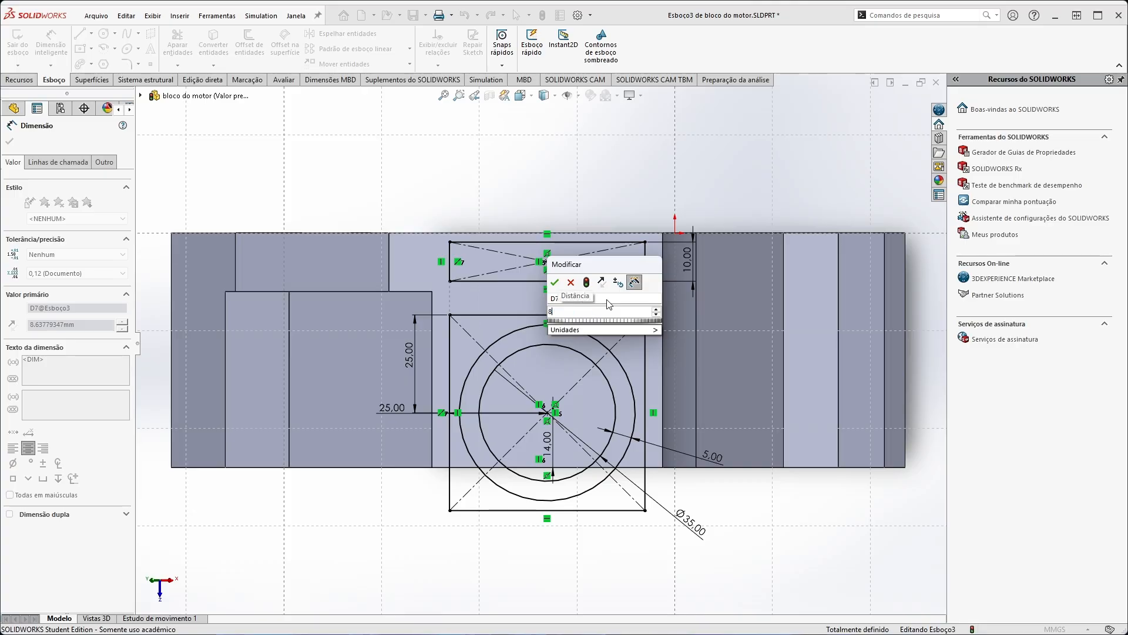
{"action": "key", "text": "Return"}
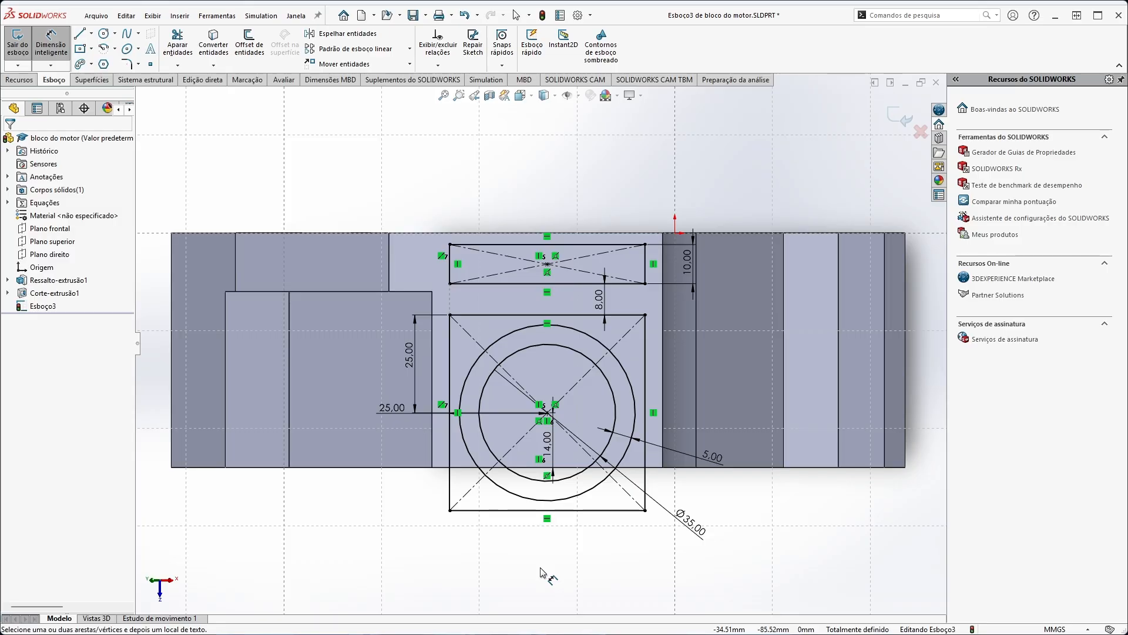
Add equal-distance 10 mm sketch chamfers to the two upper corners of the large square.
{"action": "left_click", "coordinate": [138, 64]}
{"action": "left_click", "coordinate": [162, 93]}
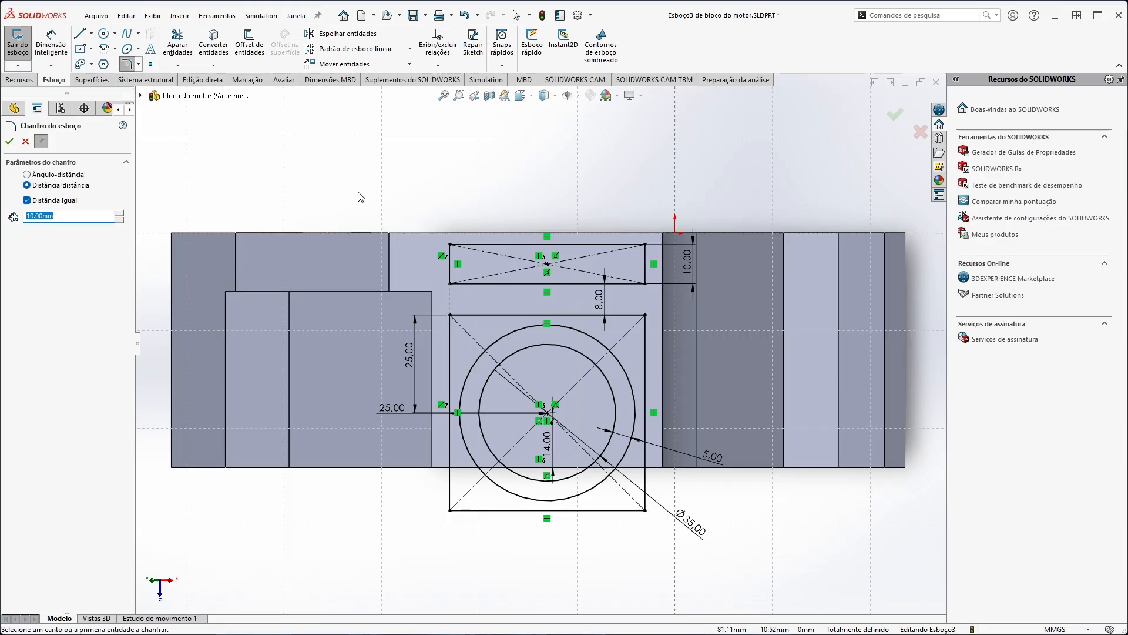
{"action": "left_click", "coordinate": [452, 316]}
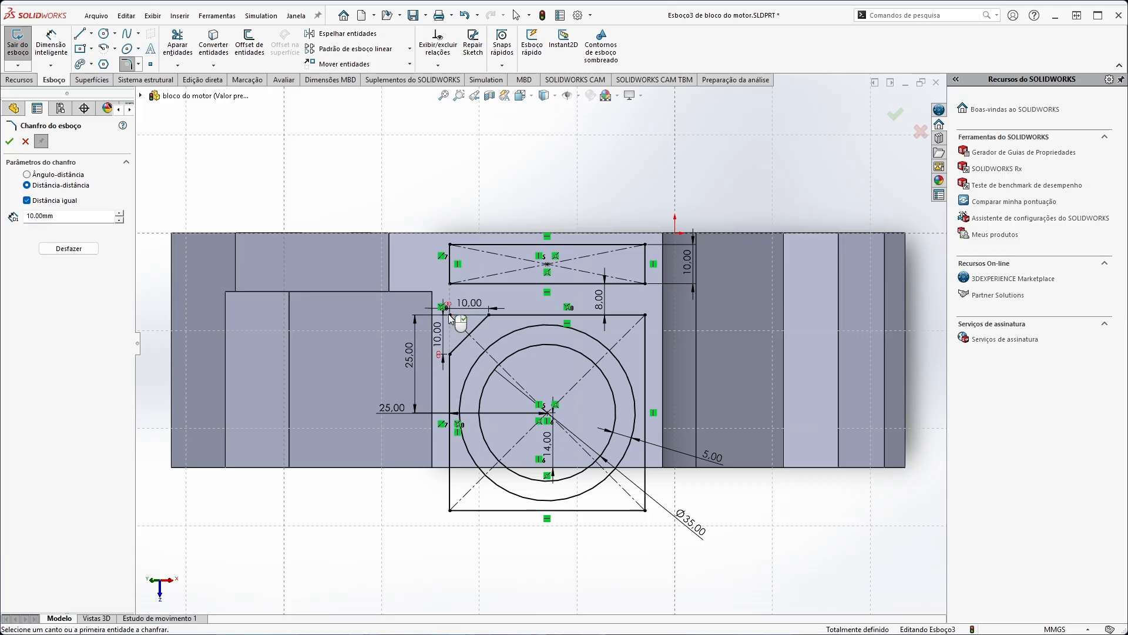
{"action": "left_click", "coordinate": [645, 316]}
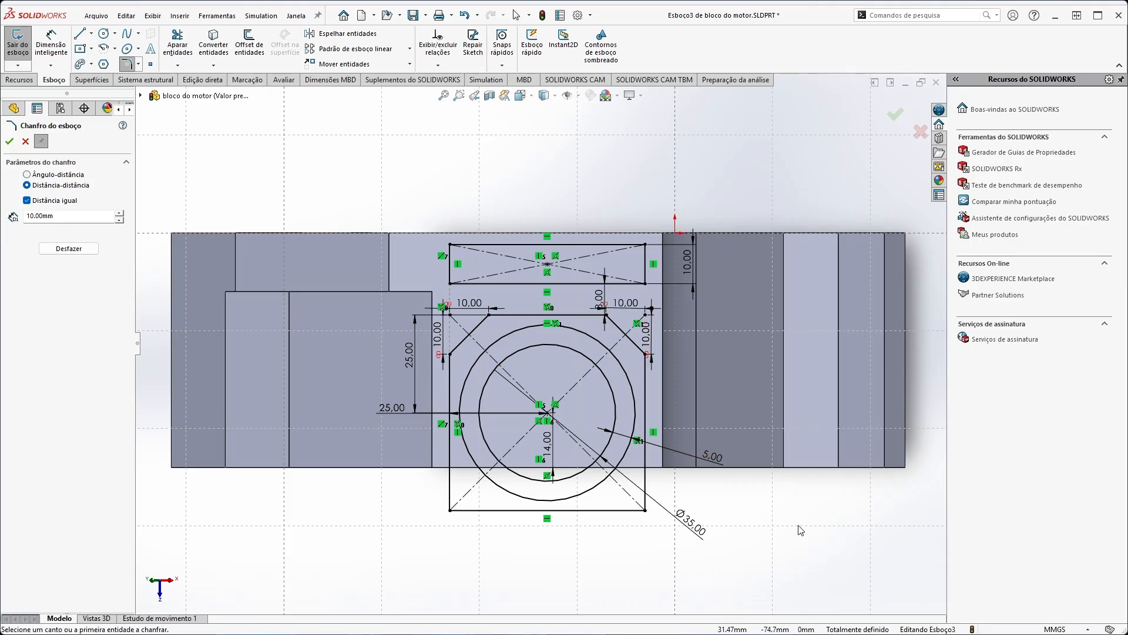
Round all four corners of the narrow upper rectangle with 3 mm sketch fillets.
{"action": "left_click", "coordinate": [138, 64]}
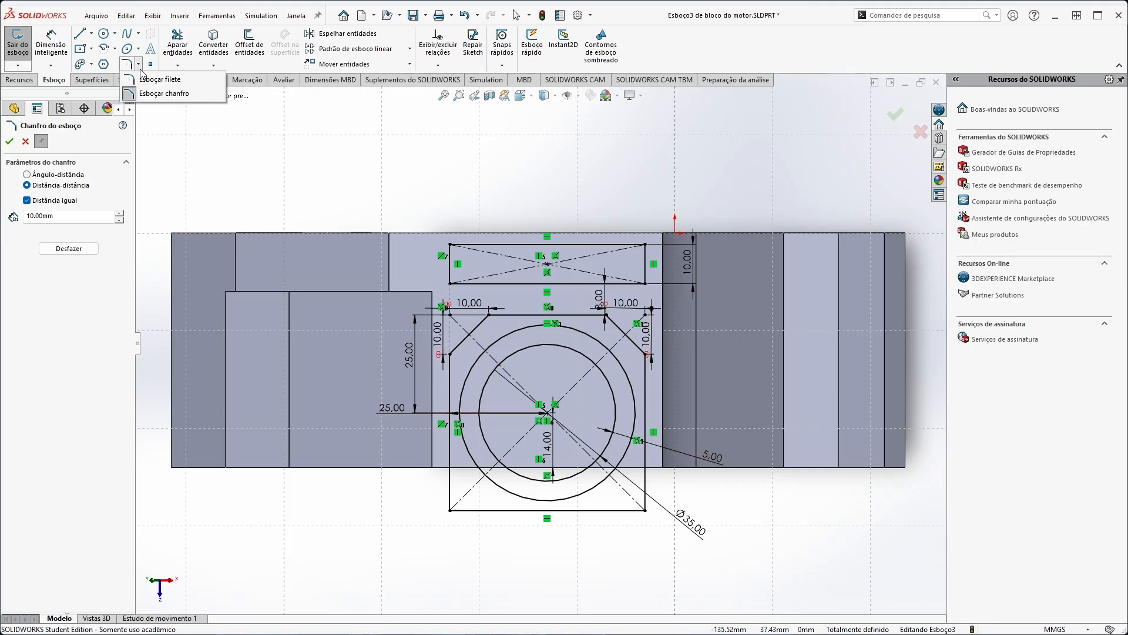
{"action": "left_click", "coordinate": [129, 81]}
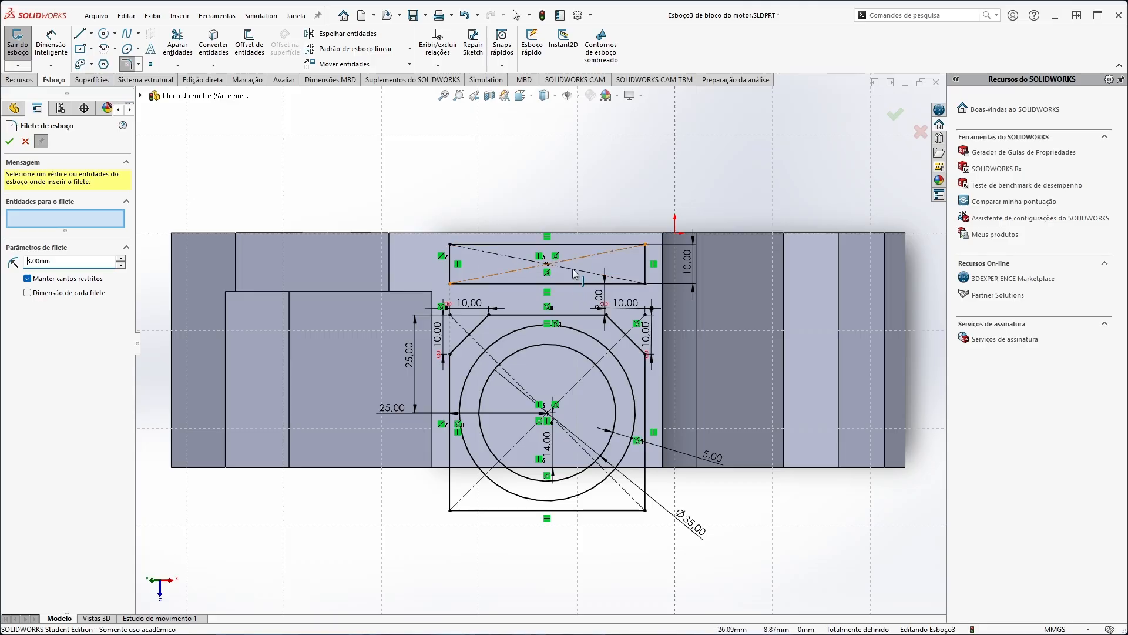
{"action": "left_click", "coordinate": [451, 284]}
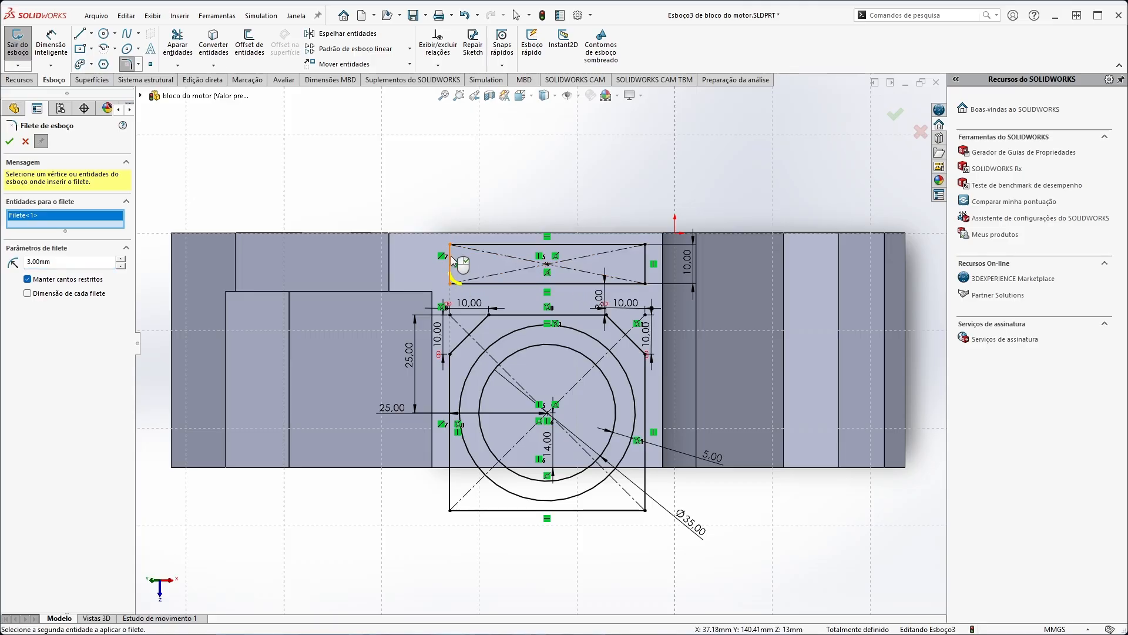
{"action": "left_click", "coordinate": [451, 245]}
{"action": "left_click", "coordinate": [645, 245]}
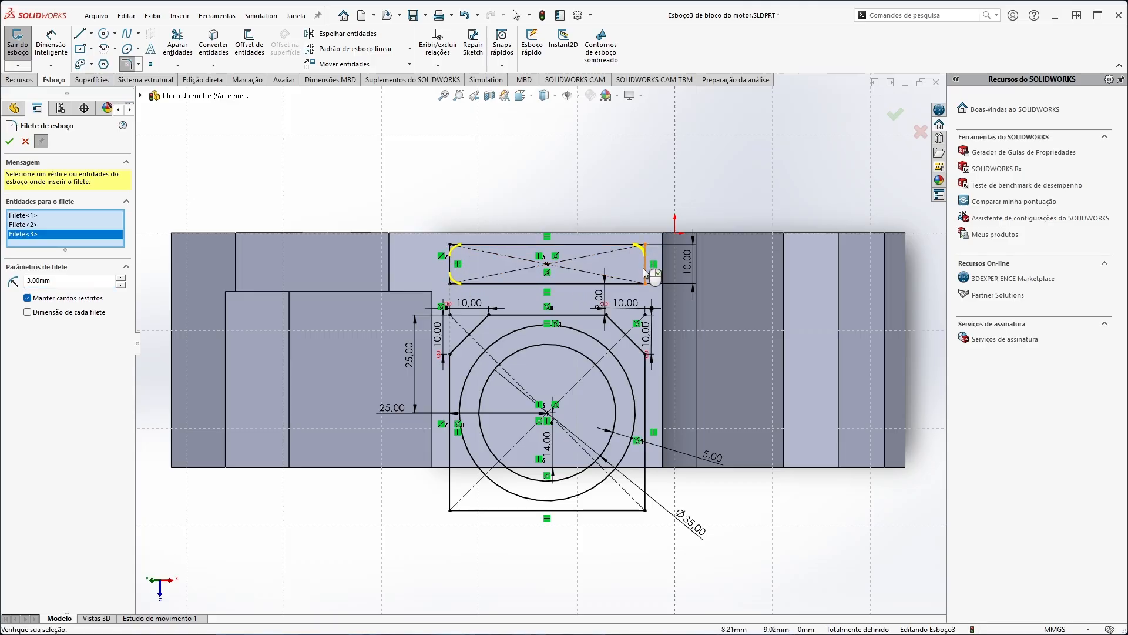
{"action": "left_click", "coordinate": [645, 284]}
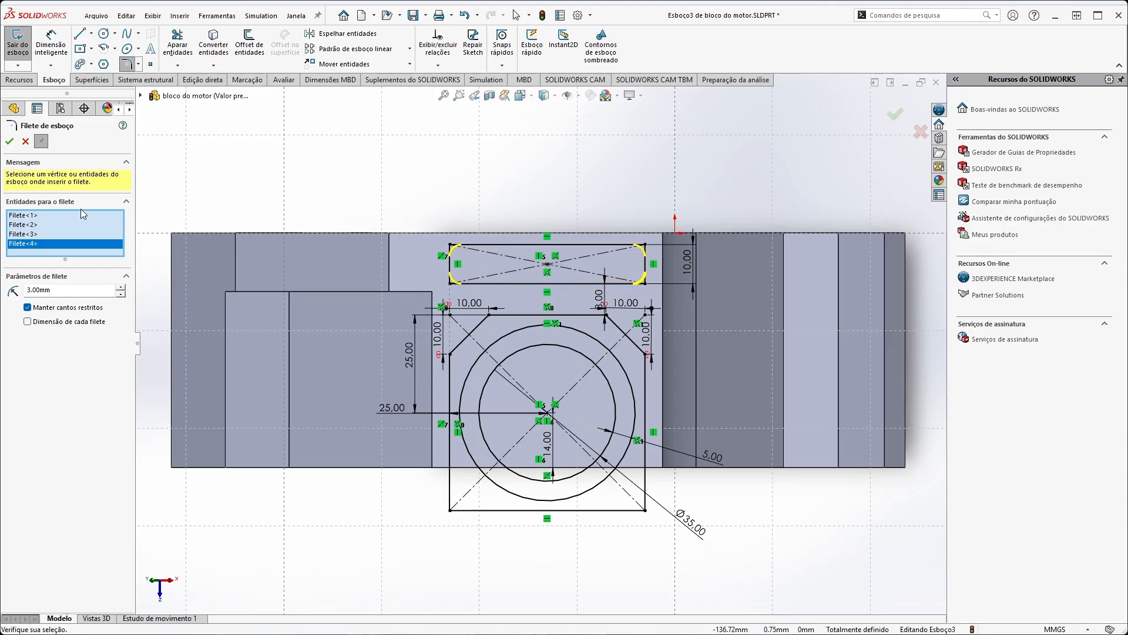
{"action": "left_click", "coordinate": [10, 142]}
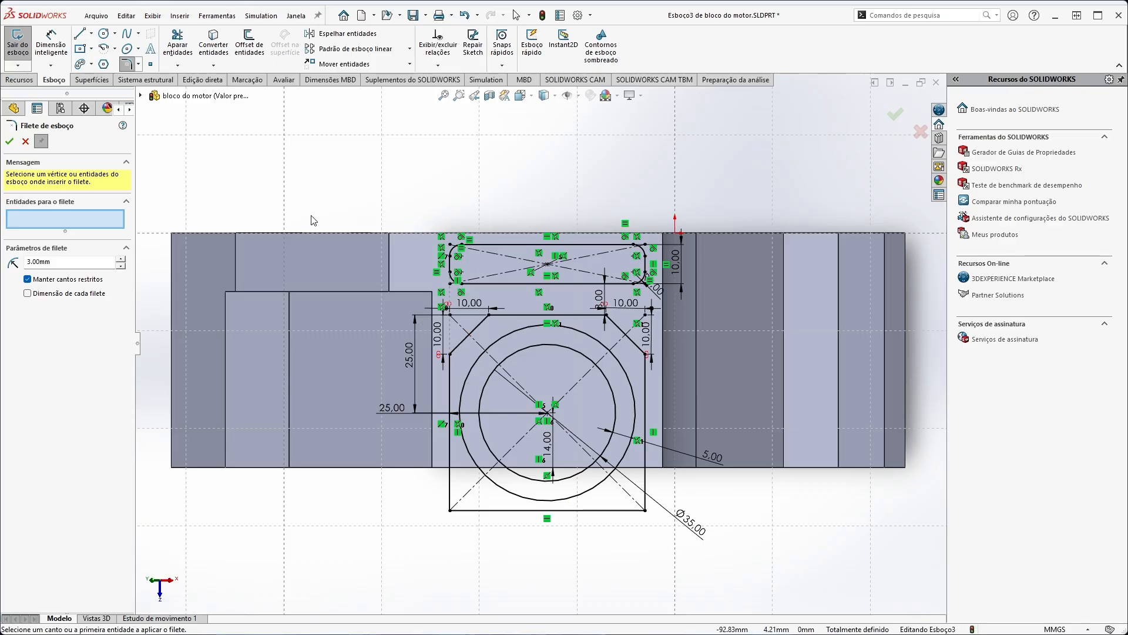
{"action": "left_click", "coordinate": [10, 142]}
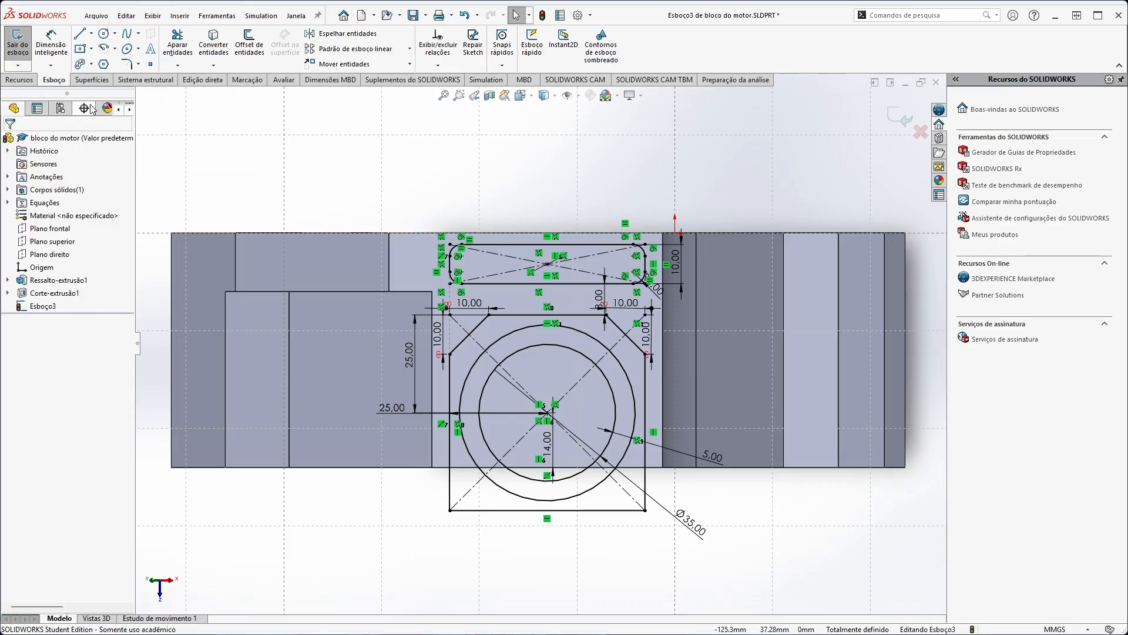
Draw a circle of radius 3 mm at the square's upper-left chamfer, centered below the rectangle's fillet end and passing through the original corner.
{"action": "left_click", "coordinate": [104, 34]}
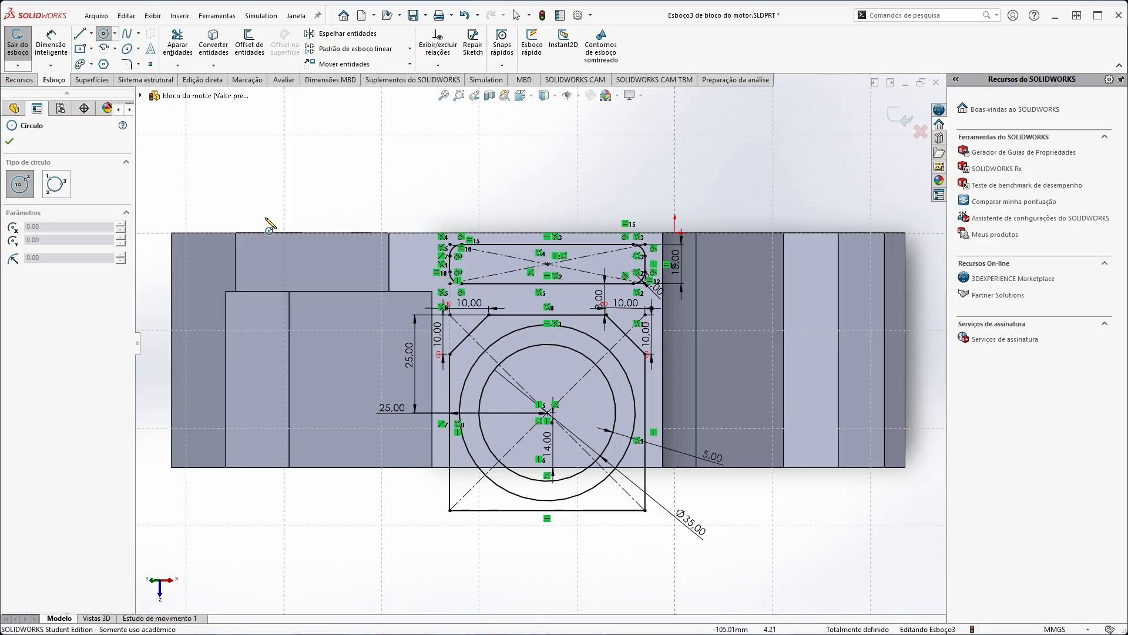
{"action": "scroll", "coordinate": [492, 322], "scroll_direction": "up", "scroll_amount": 2}
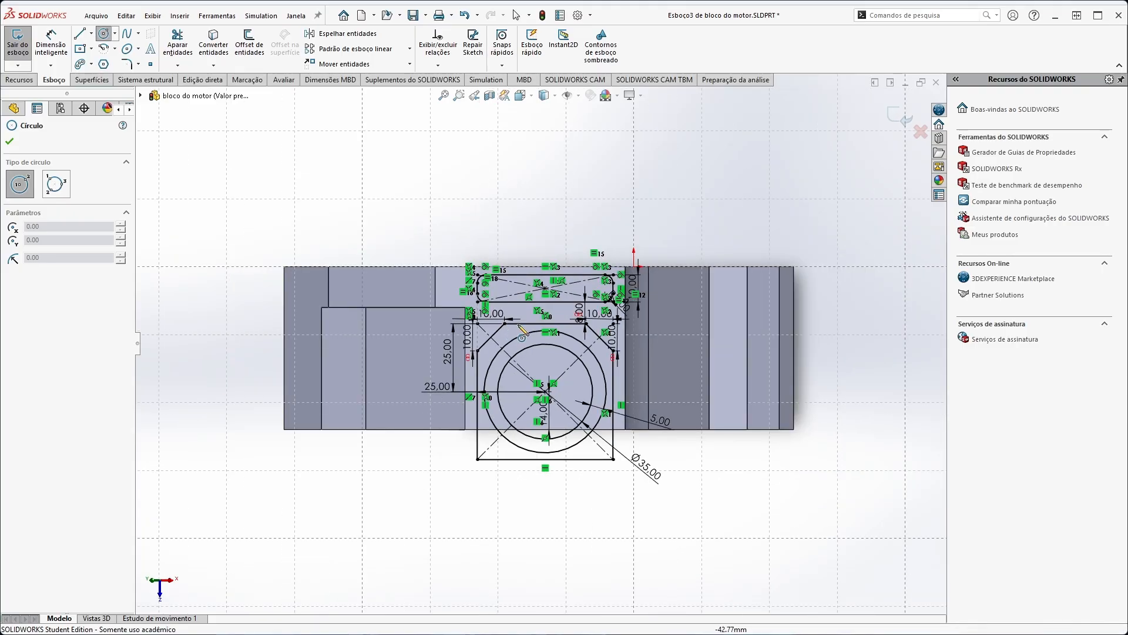
{"action": "scroll", "coordinate": [492, 322], "scroll_direction": "down", "scroll_amount": 5}
{"action": "scroll", "coordinate": [229, 327], "scroll_direction": "up", "scroll_amount": 1}
{"action": "scroll", "coordinate": [324, 342], "scroll_direction": "down", "scroll_amount": 1}
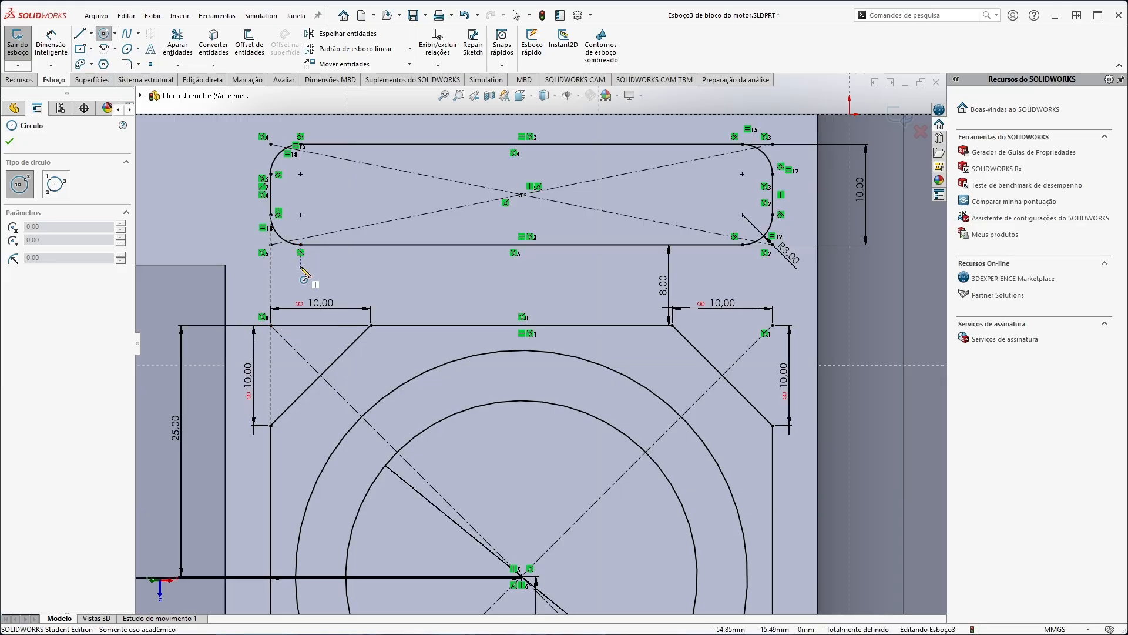
{"action": "left_click", "coordinate": [300, 325]}
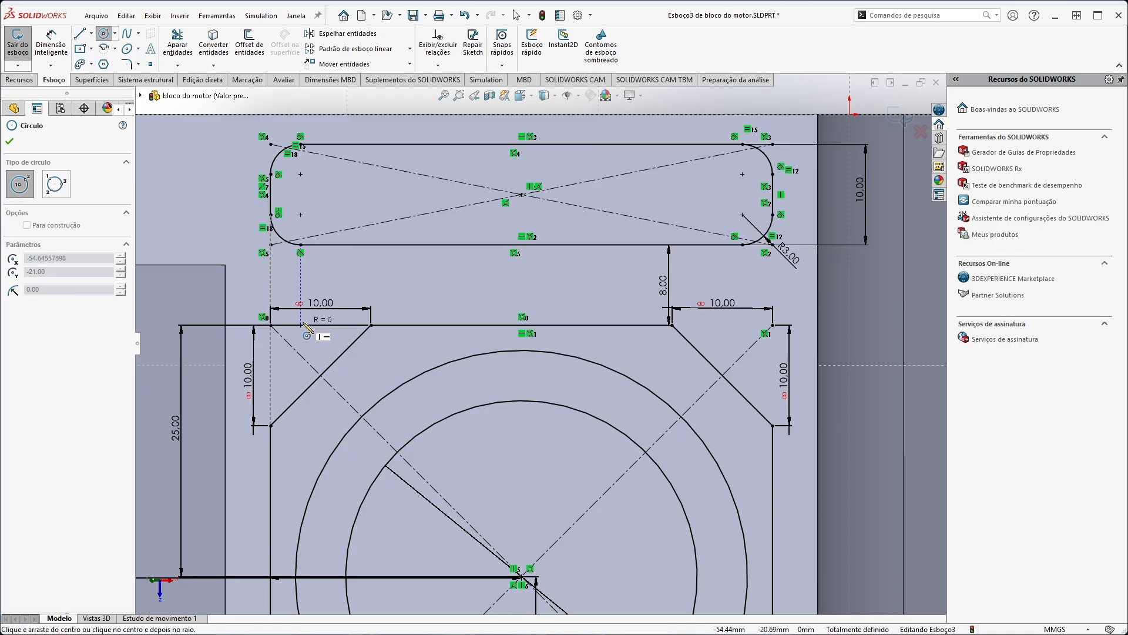
{"action": "left_click", "coordinate": [272, 325]}
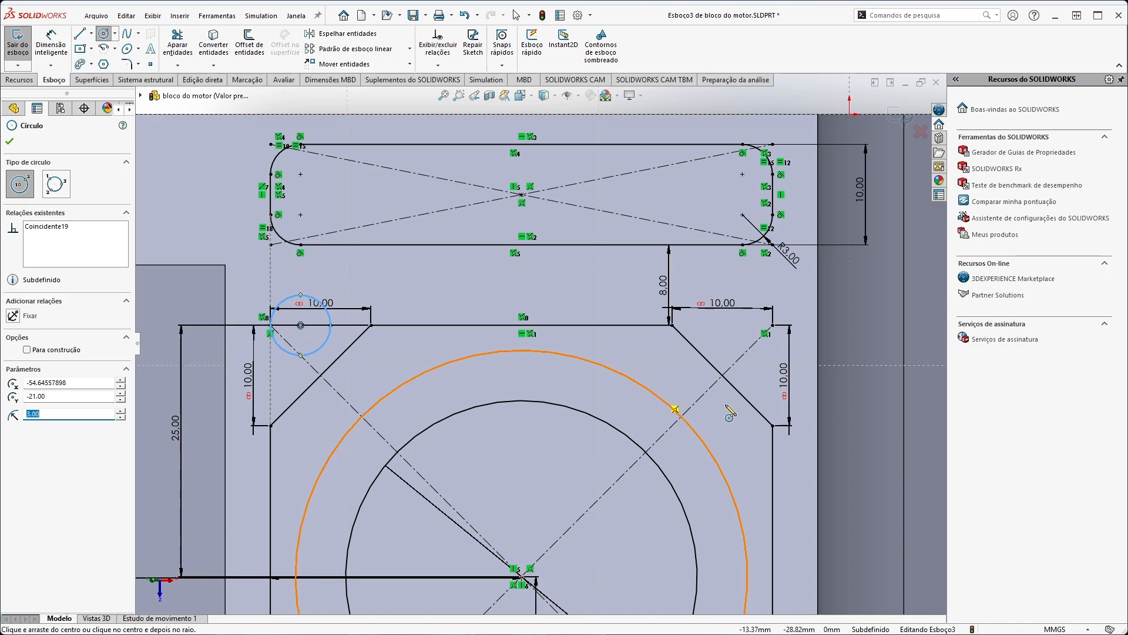
Draw a matching circle of radius 3 mm at the square's upper-right chamfer, passing through the original corner, and end the Circle command.
{"action": "left_click", "coordinate": [743, 325]}
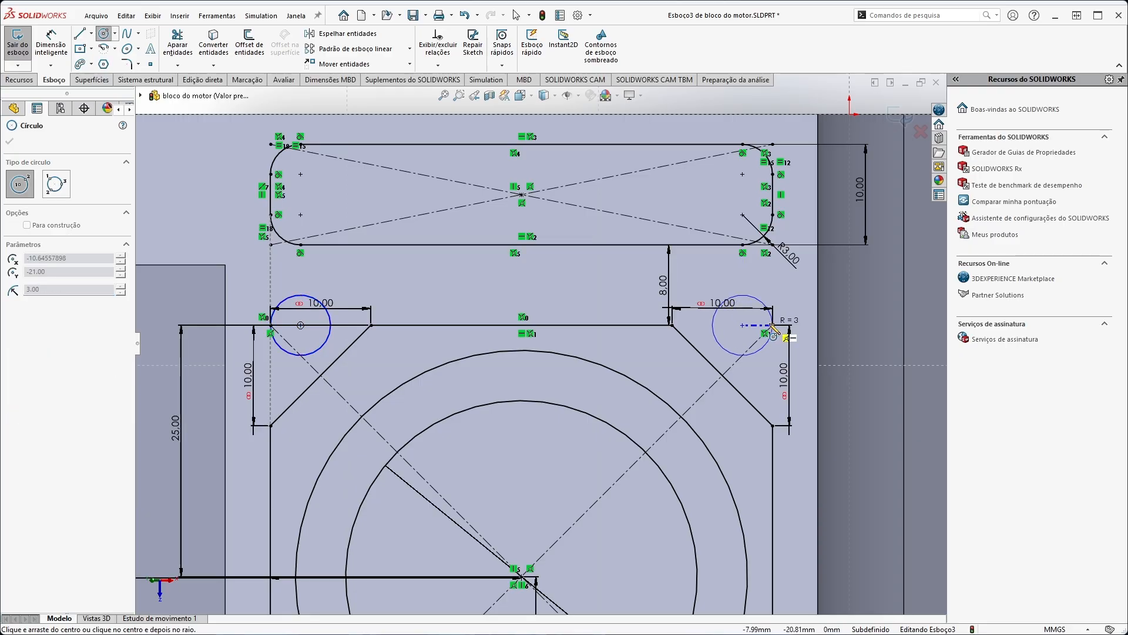
{"action": "left_click", "coordinate": [775, 330]}
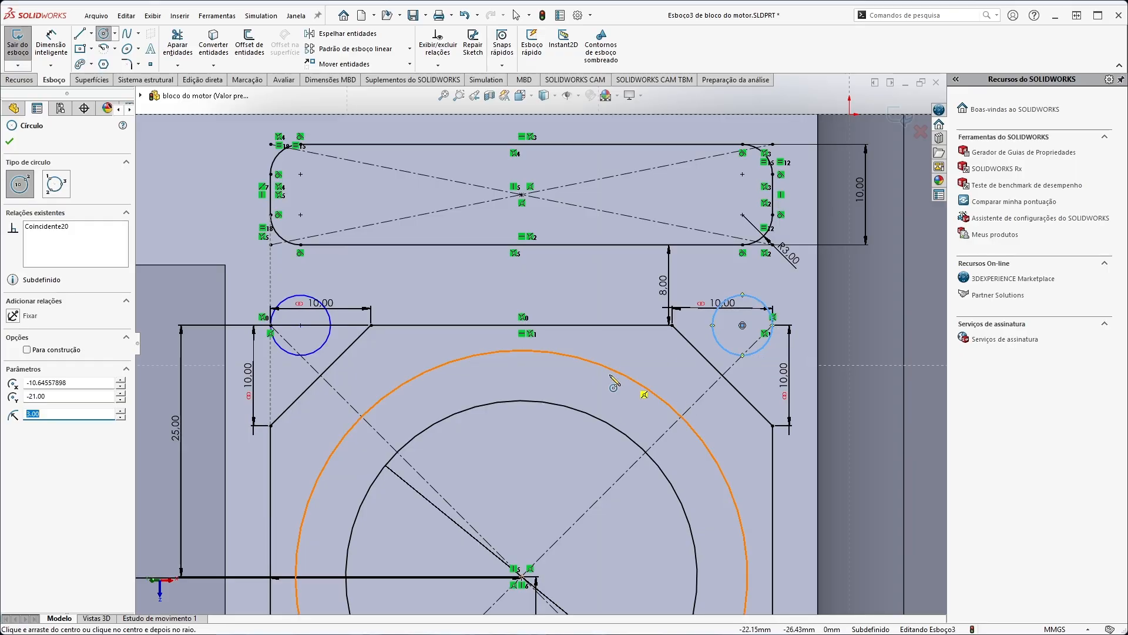
{"action": "scroll", "coordinate": [771, 328], "scroll_direction": "up", "scroll_amount": 2}
{"action": "scroll", "coordinate": [646, 321], "scroll_direction": "up", "scroll_amount": 2}
{"action": "scroll", "coordinate": [389, 374], "scroll_direction": "down", "scroll_amount": 1}
{"action": "key", "text": "Escape"}
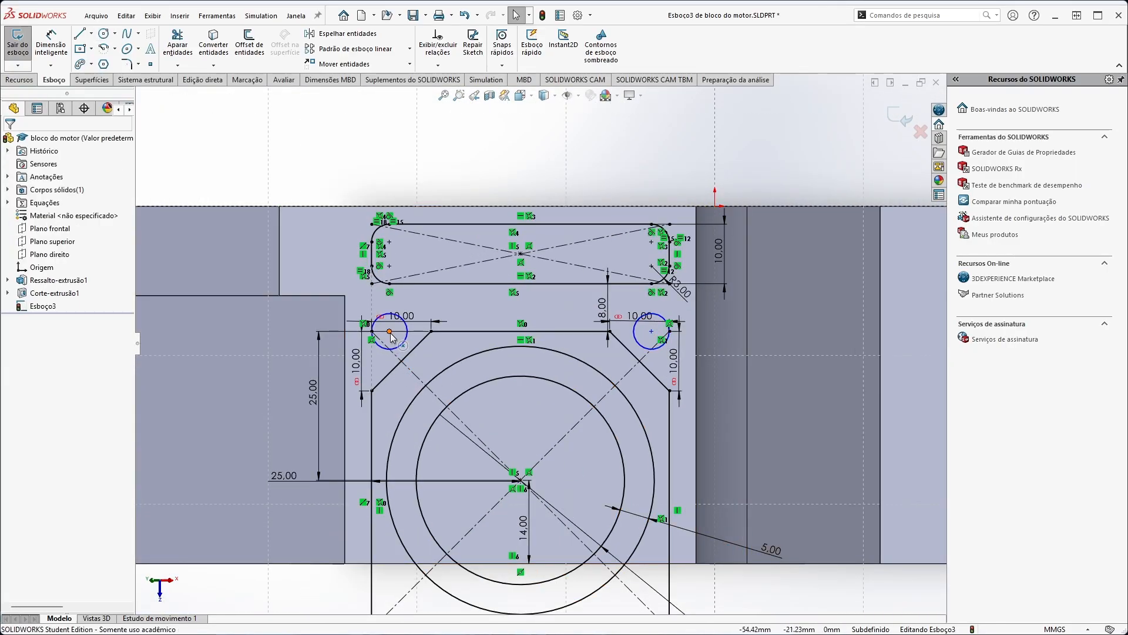
Add a horizontal relation between the left small circle's center and the square's original upper-left corner point.
{"action": "left_click_drag", "start_coordinate": [389, 331], "coordinate": [392, 331]}
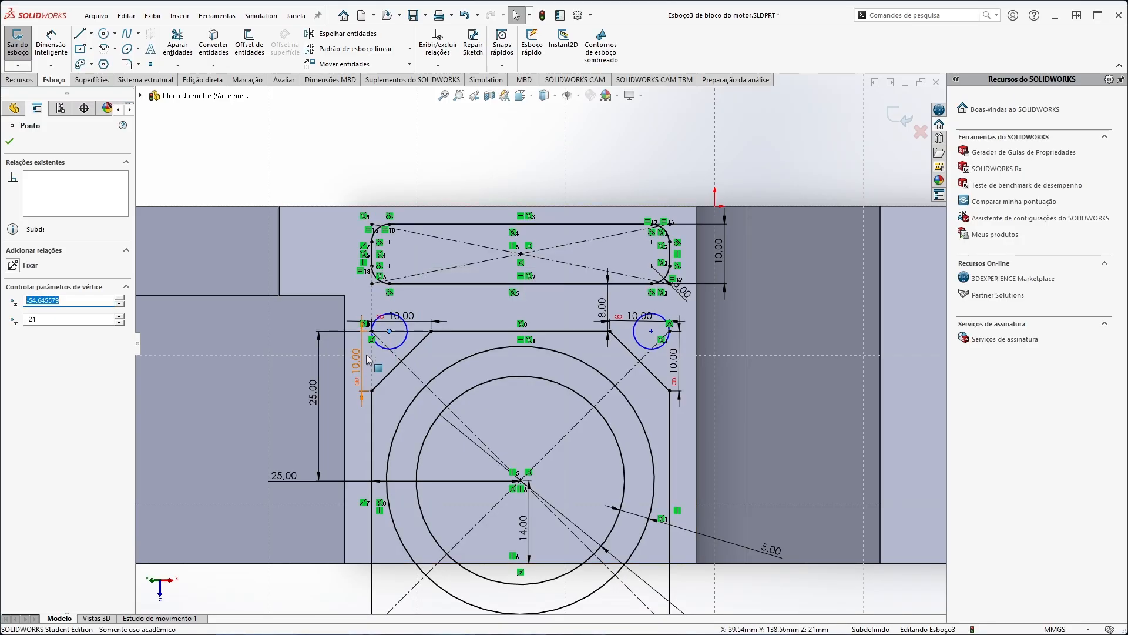
{"action": "scroll", "coordinate": [366, 328], "scroll_direction": "up", "scroll_amount": 5}
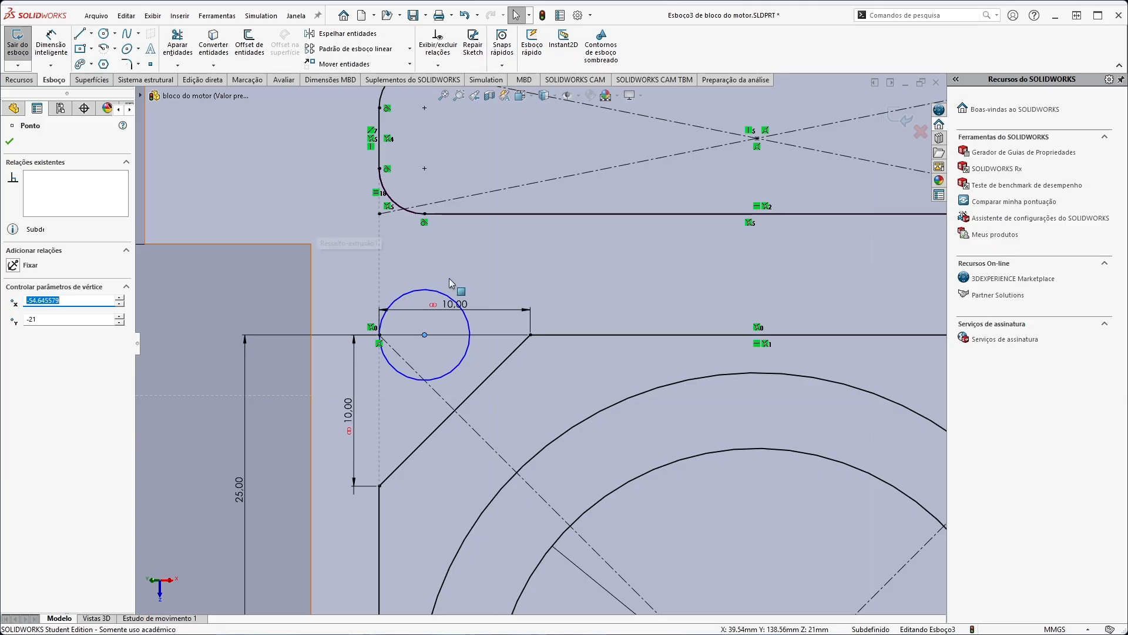
{"action": "scroll", "coordinate": [442, 337], "scroll_direction": "down", "scroll_amount": 5}
{"action": "left_click", "coordinate": [453, 547]}
{"action": "scroll", "coordinate": [519, 353], "scroll_direction": "up", "scroll_amount": 5}
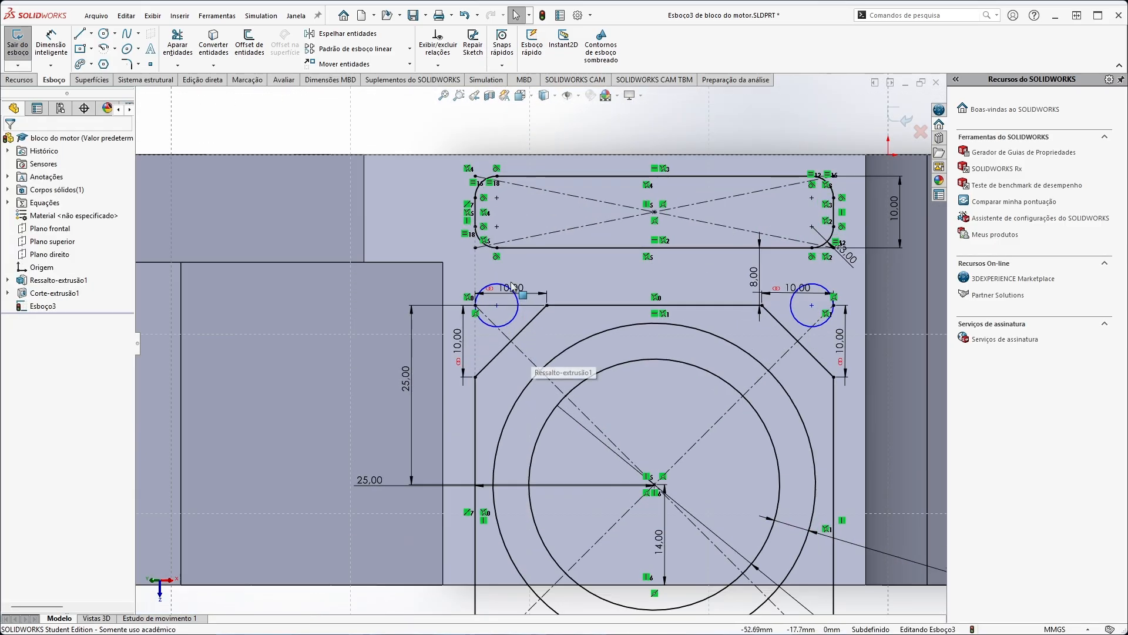
{"action": "left_click", "coordinate": [479, 329]}
{"action": "left_click", "coordinate": [493, 323], "text": "ctrl"}
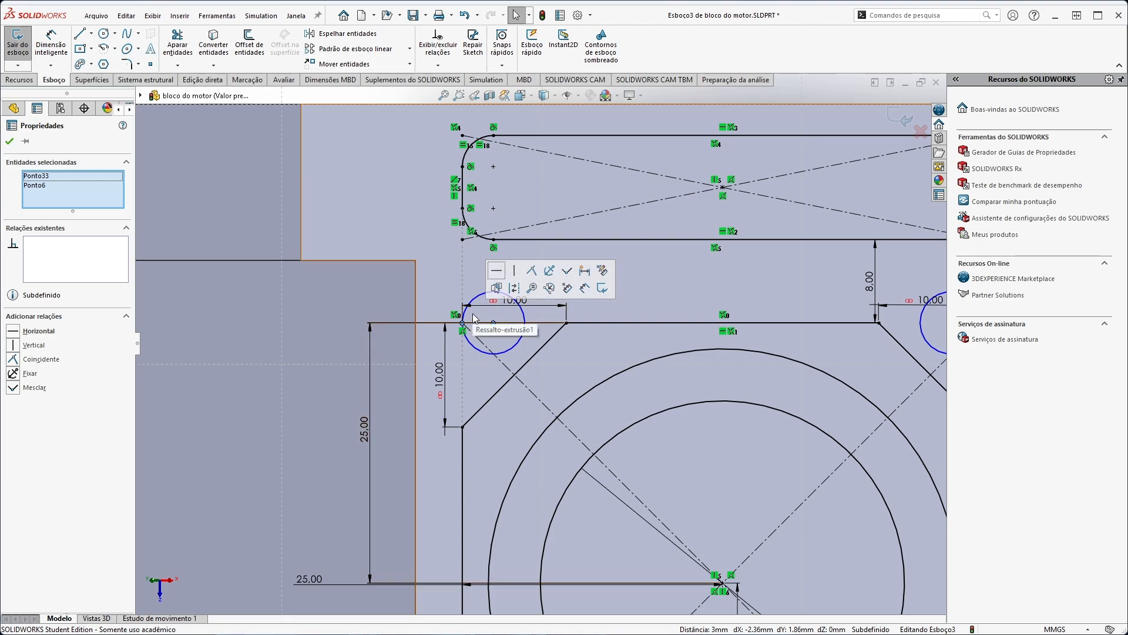
{"action": "left_click", "coordinate": [497, 271]}
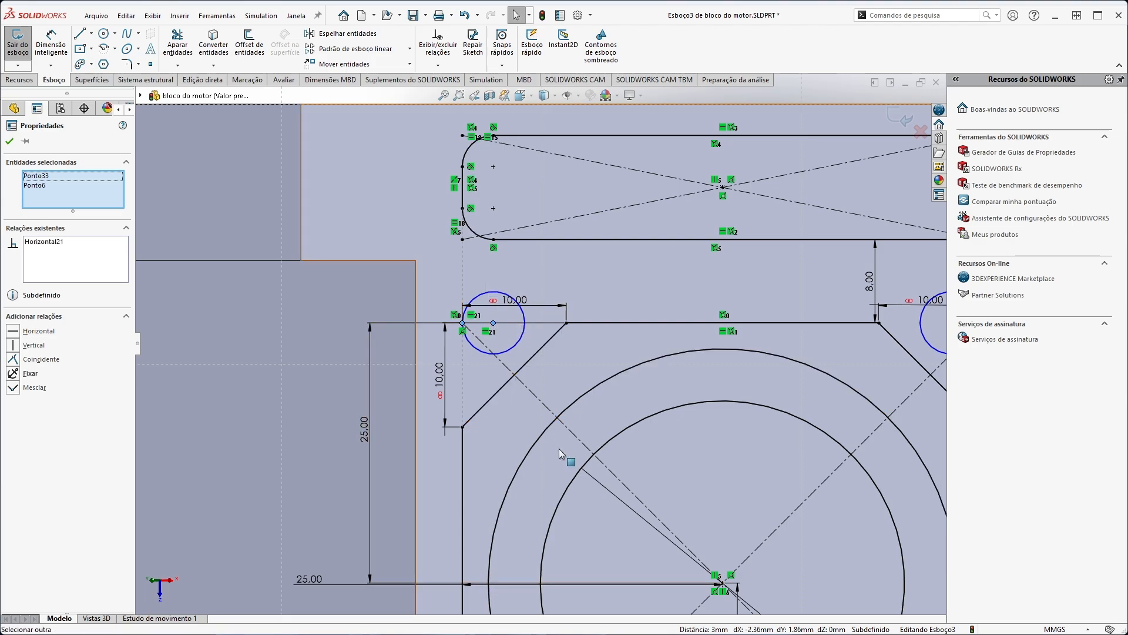
{"action": "key", "text": "Escape"}
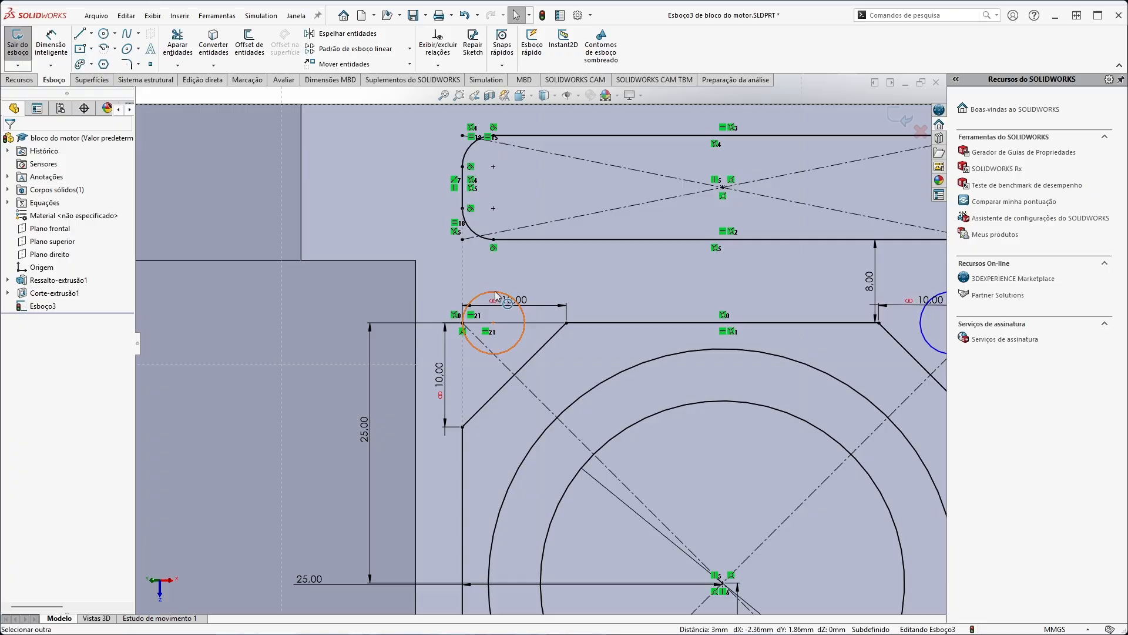
Add a vertical relation between the left small circle's center and the end point of the rectangle's lower-left fillet.
{"action": "left_click", "coordinate": [493, 323]}
{"action": "left_click", "coordinate": [493, 240], "text": "ctrl"}
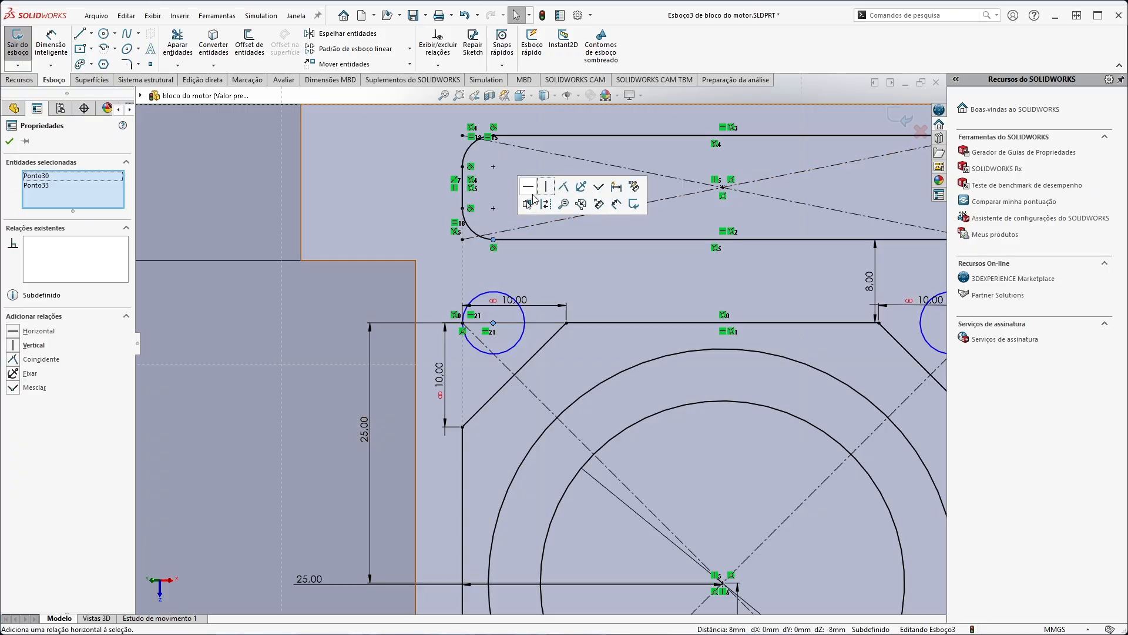
{"action": "left_click", "coordinate": [546, 189]}
{"action": "scroll", "coordinate": [655, 300], "scroll_direction": "down", "scroll_amount": 2}
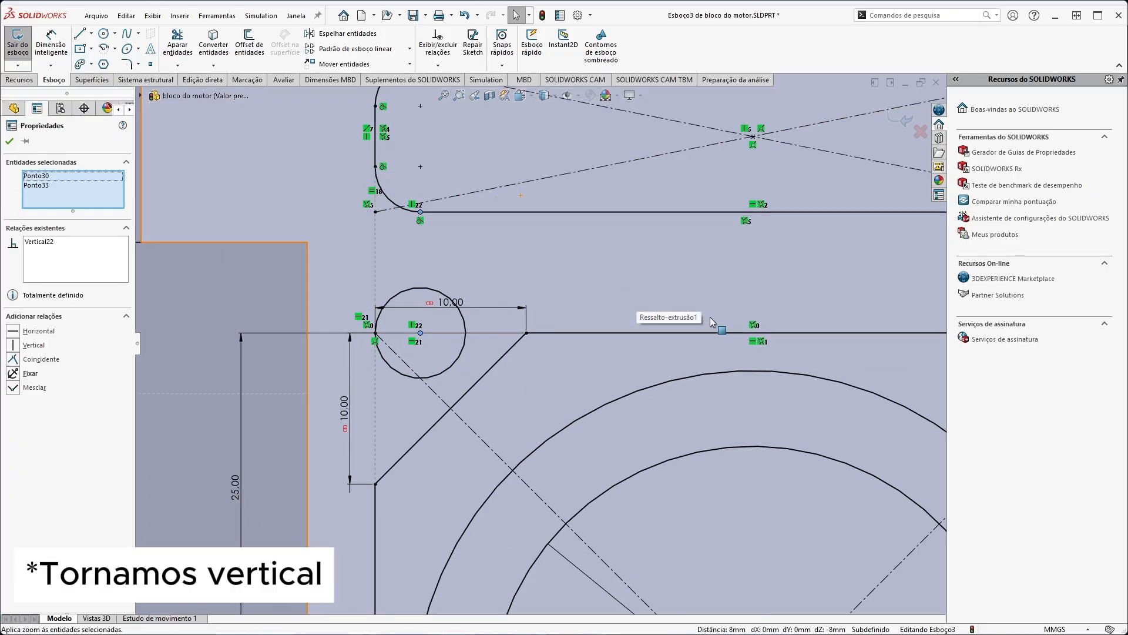
{"action": "scroll", "coordinate": [711, 315], "scroll_direction": "up", "scroll_amount": 3}
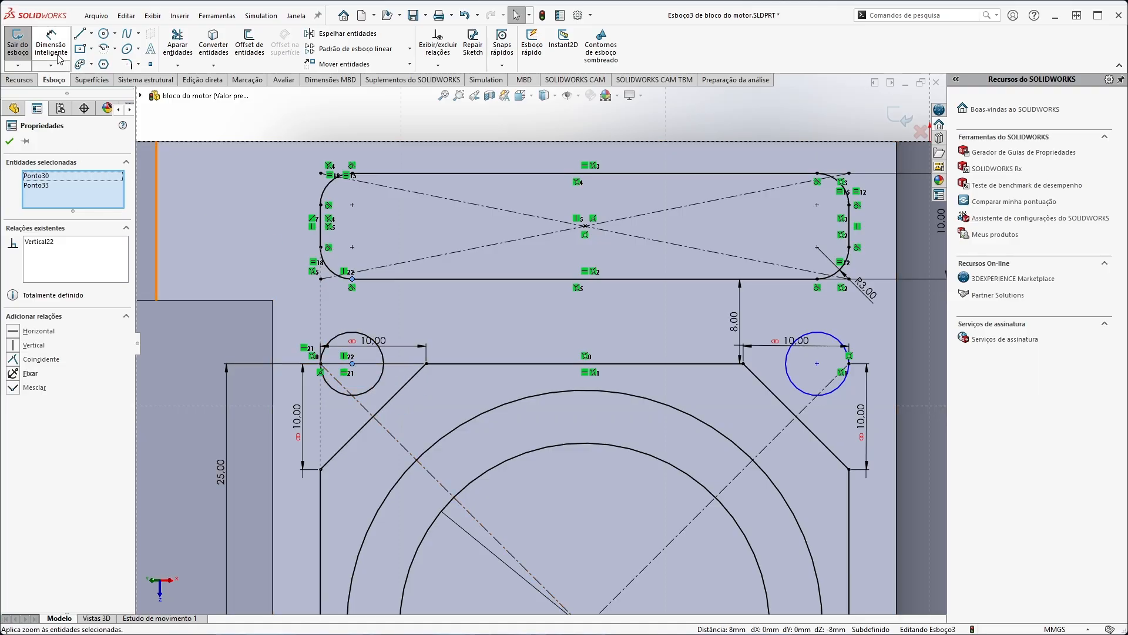
Add a horizontal relation between the right small circle's center and the square's original upper-right corner point.
{"action": "left_click", "coordinate": [818, 365]}
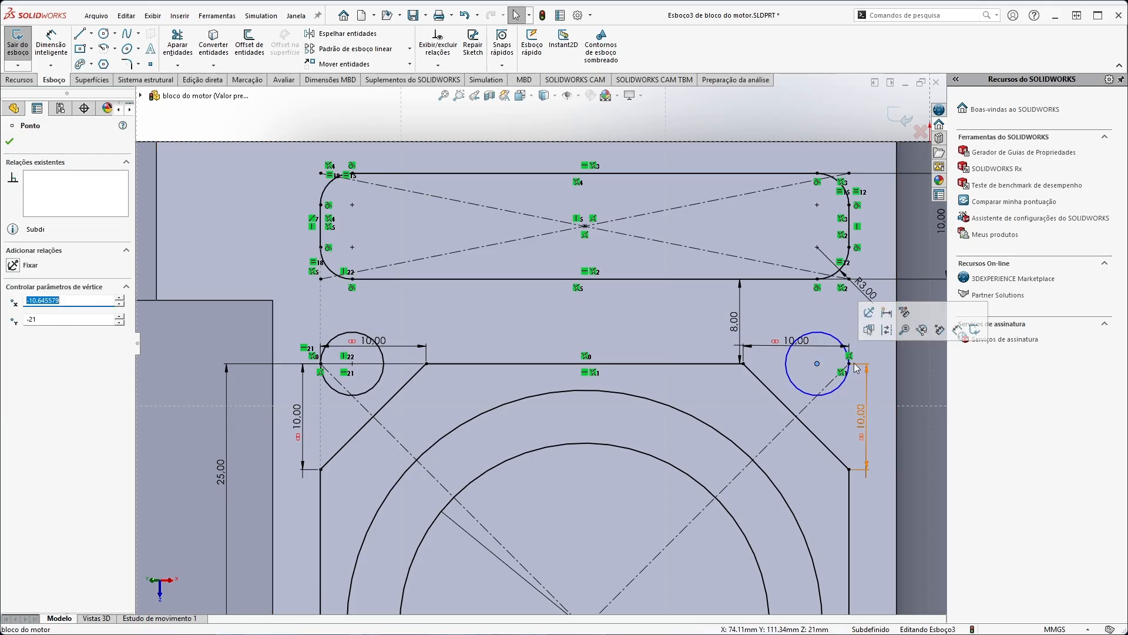
{"action": "left_click", "coordinate": [848, 364], "text": "ctrl"}
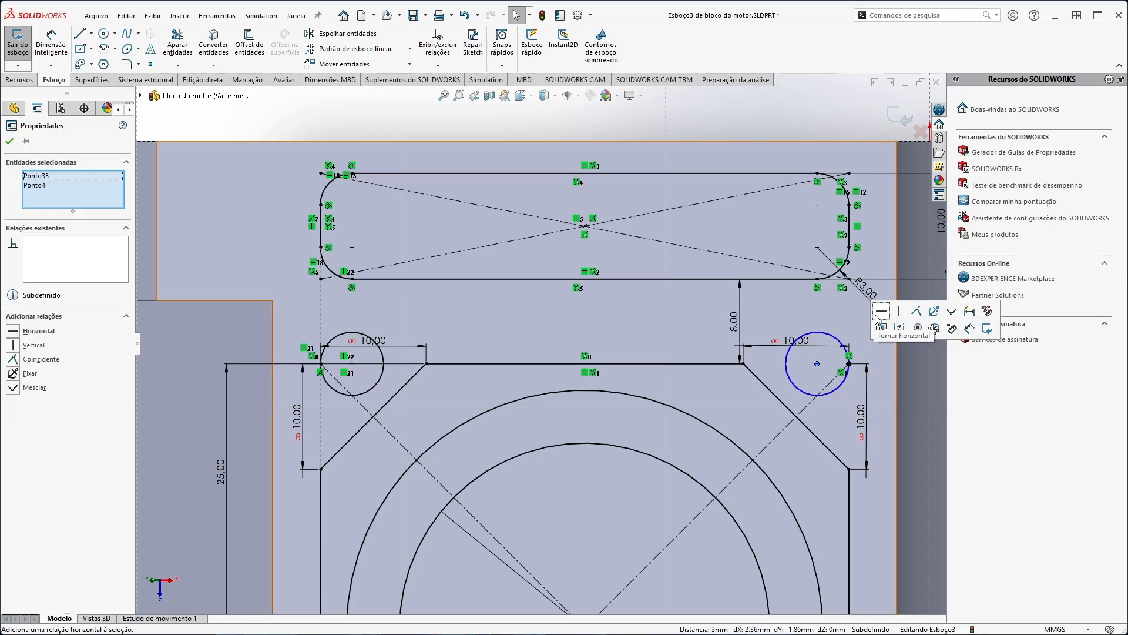
{"action": "left_click", "coordinate": [877, 311]}
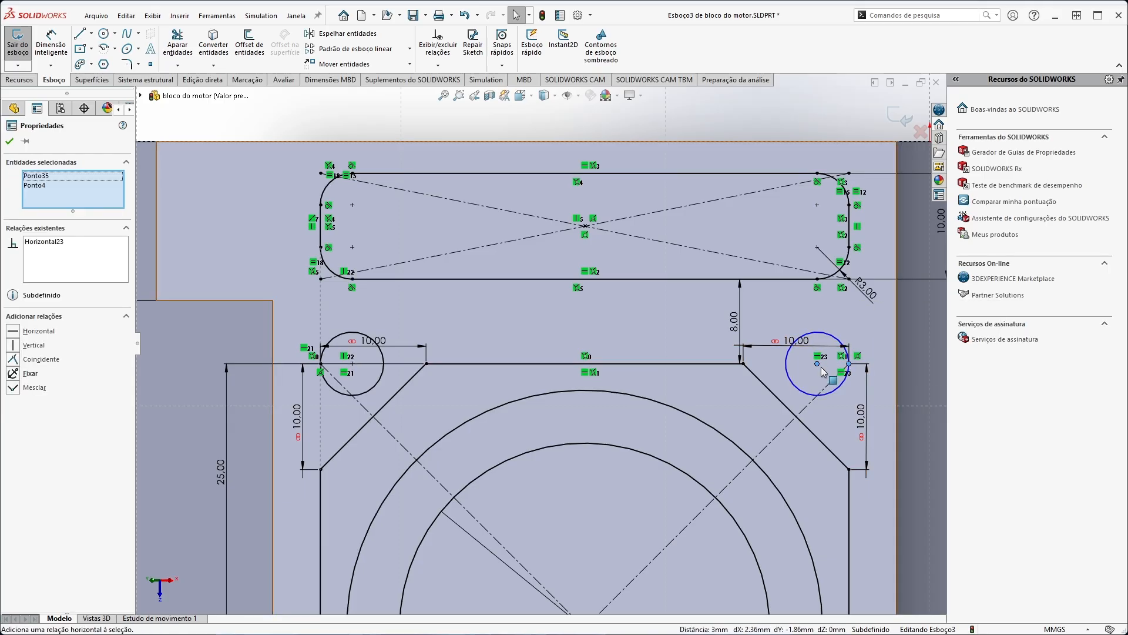
Add a vertical relation between the right small circle's center and the end point of the rectangle's lower-right fillet.
{"action": "left_click", "coordinate": [823, 371]}
{"action": "left_click", "coordinate": [818, 279]}
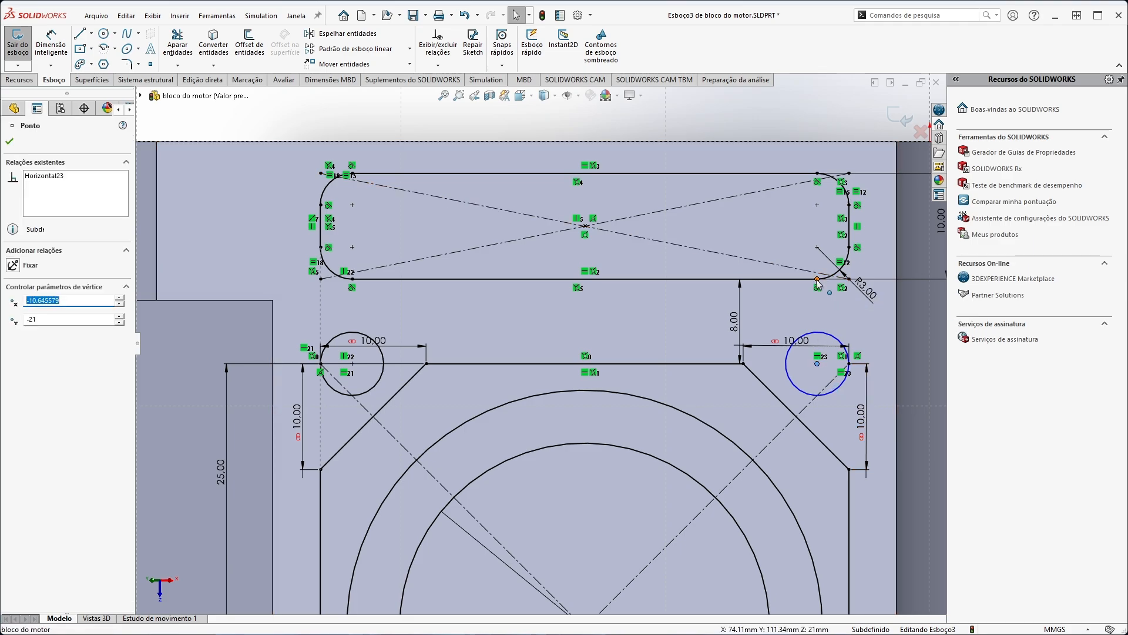
{"action": "left_click", "coordinate": [817, 279], "text": "ctrl"}
{"action": "left_click", "coordinate": [869, 229]}
{"action": "left_click", "coordinate": [860, 333]}
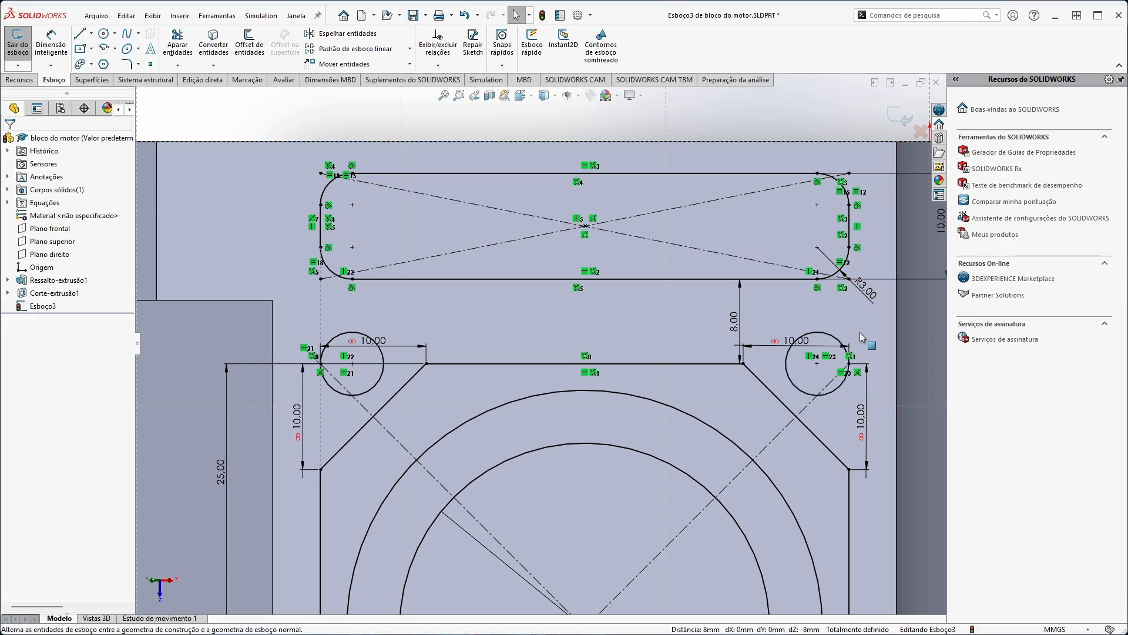
Examine the sketch on the block's sloped face up close and from several angles.
{"action": "scroll", "coordinate": [817, 417], "scroll_direction": "down", "scroll_amount": 3}
{"action": "scroll", "coordinate": [587, 474], "scroll_direction": "up", "scroll_amount": 6}
{"action": "scroll", "coordinate": [443, 482], "scroll_direction": "down", "scroll_amount": 4}
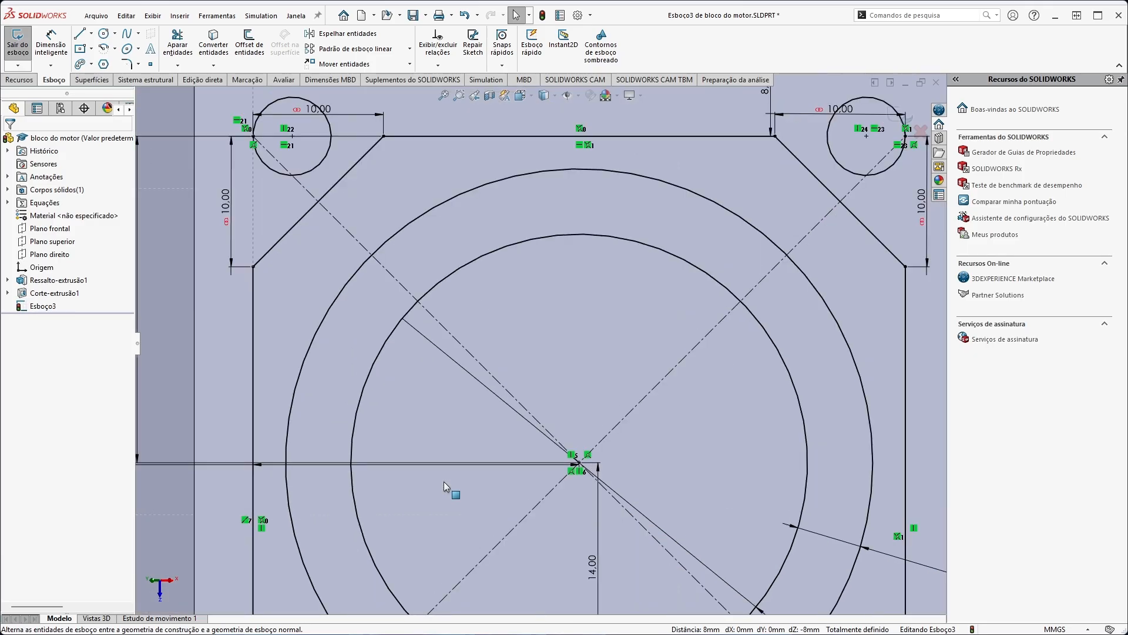
{"action": "scroll", "coordinate": [444, 482], "scroll_direction": "up", "scroll_amount": 5}
{"action": "scroll", "coordinate": [592, 313], "scroll_direction": "down", "scroll_amount": 2}
{"action": "scroll", "coordinate": [593, 314], "scroll_direction": "up", "scroll_amount": 3}
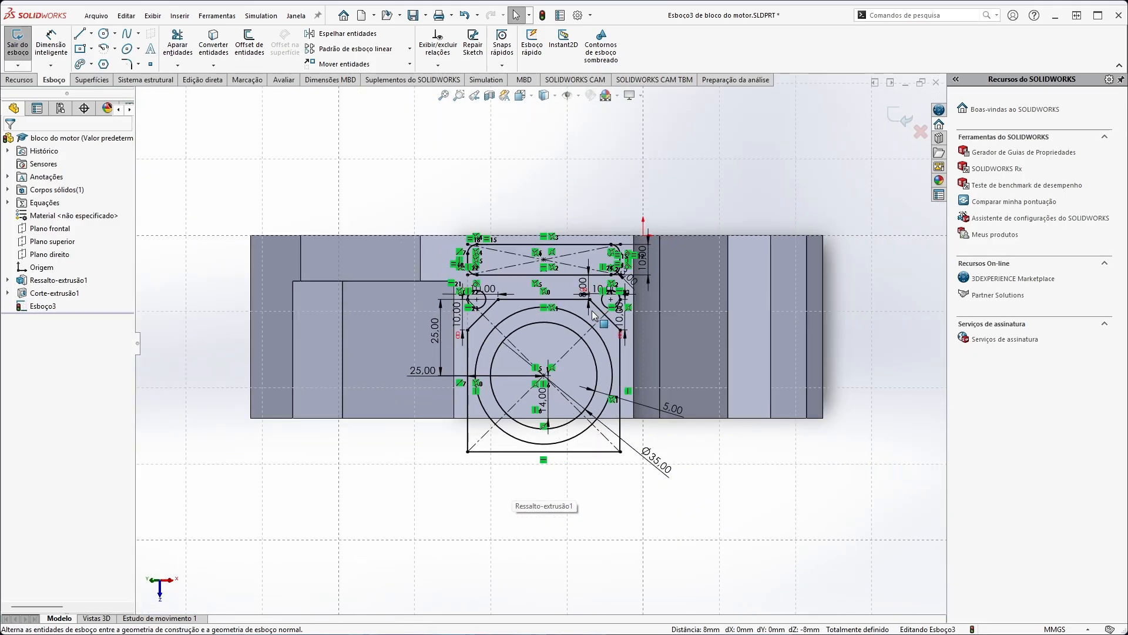
{"action": "scroll", "coordinate": [594, 318], "scroll_direction": "down", "scroll_amount": 2}
{"action": "mouse_move", "coordinate": [593, 321]}
{"action": "middle_mouse_down"}
{"action": "mouse_move", "coordinate": [442, 424]}
{"action": "mouse_move", "coordinate": [433, 503]}
{"action": "middle_mouse_up"}
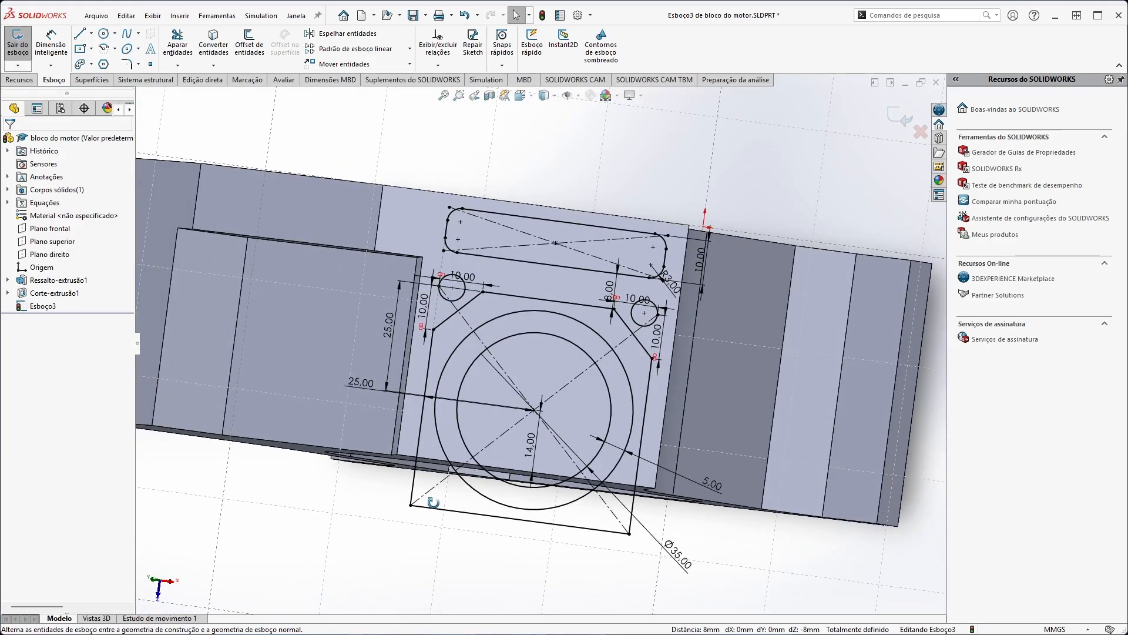
{"action": "scroll", "coordinate": [445, 494], "scroll_direction": "down", "scroll_amount": 1}
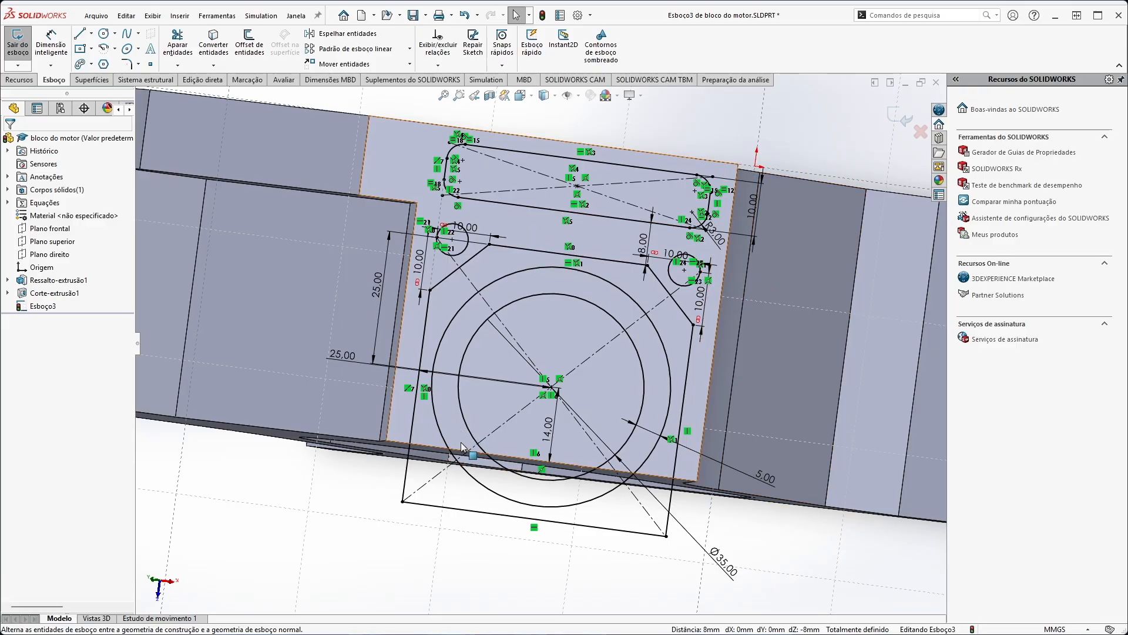
{"action": "mouse_move", "coordinate": [342, 492]}
{"action": "middle_mouse_down"}
{"action": "mouse_move", "coordinate": [426, 491]}
{"action": "mouse_move", "coordinate": [405, 462]}
{"action": "middle_mouse_up"}
{"action": "middle_click_drag", "start_coordinate": [705, 235], "coordinate": [785, 154]}
{"action": "scroll", "coordinate": [581, 180], "scroll_direction": "down", "scroll_amount": 6}
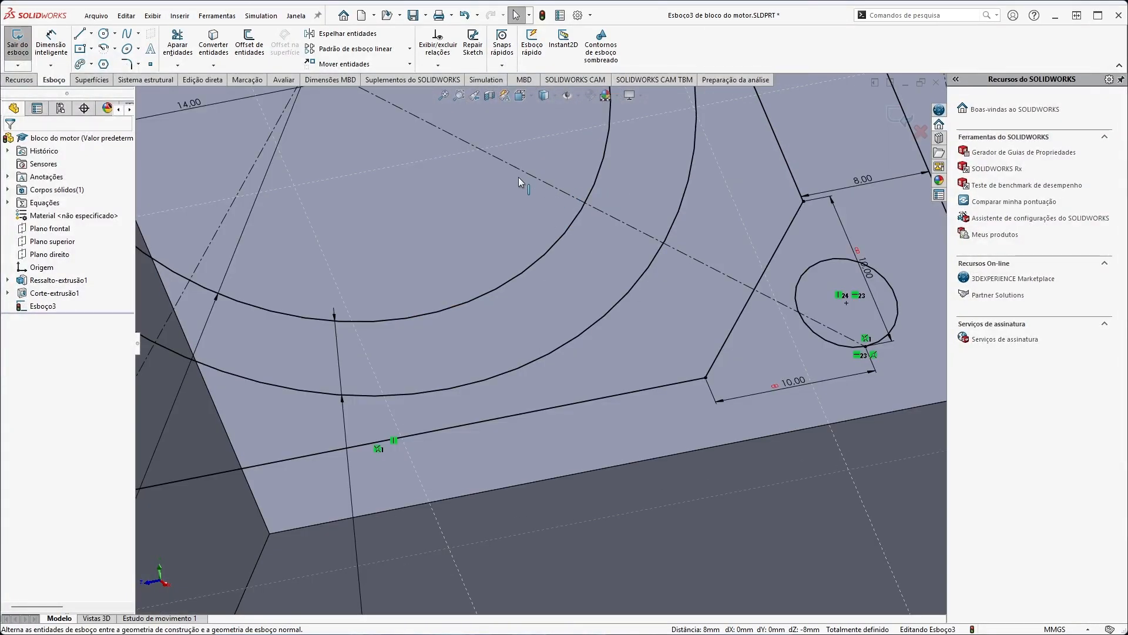
{"action": "scroll", "coordinate": [517, 176], "scroll_direction": "up", "scroll_amount": 12}
{"action": "scroll", "coordinate": [564, 435], "scroll_direction": "down", "scroll_amount": 3}
{"action": "scroll", "coordinate": [557, 525], "scroll_direction": "up", "scroll_amount": 3}
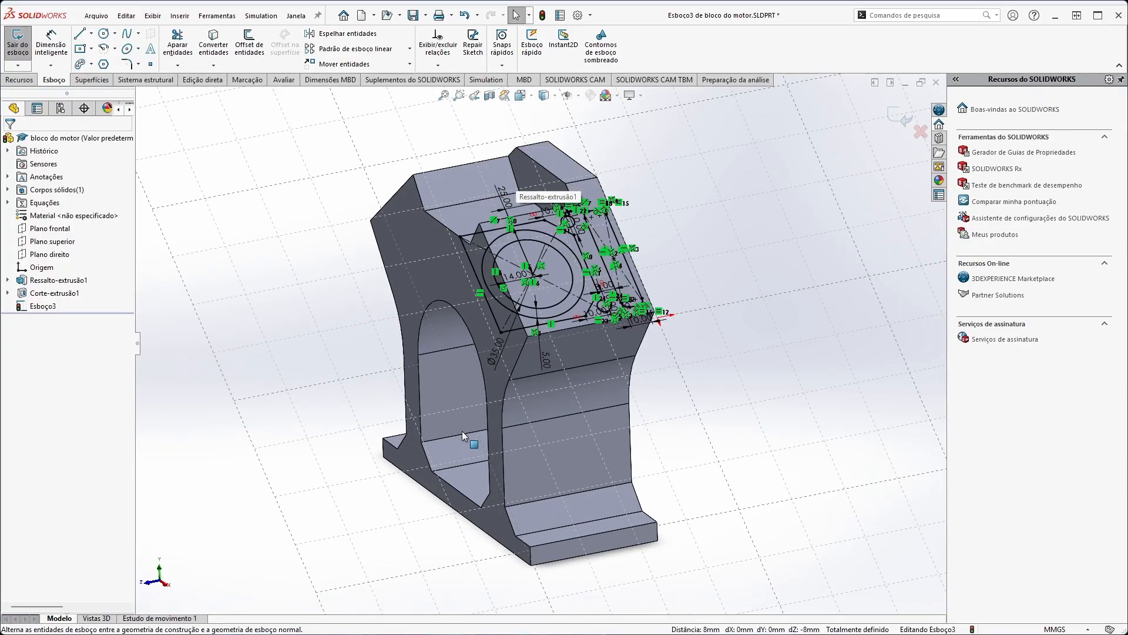
{"action": "middle_click_drag", "start_coordinate": [429, 486], "coordinate": [434, 498]}
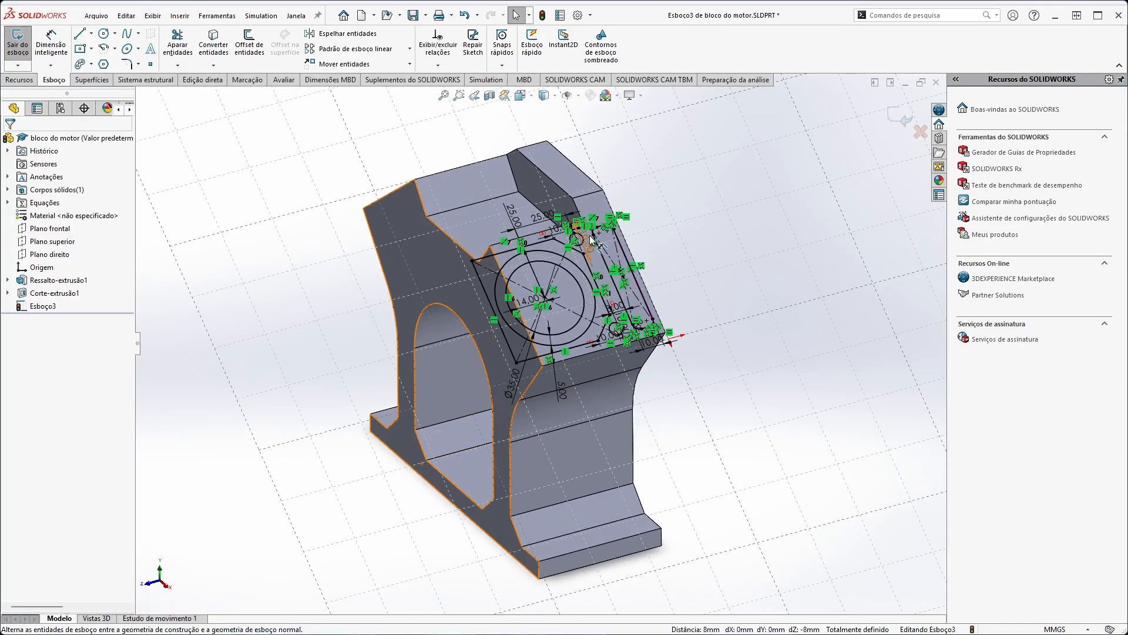
{"action": "scroll", "coordinate": [603, 321], "scroll_direction": "up", "scroll_amount": 2}
{"action": "scroll", "coordinate": [646, 435], "scroll_direction": "down", "scroll_amount": 5}
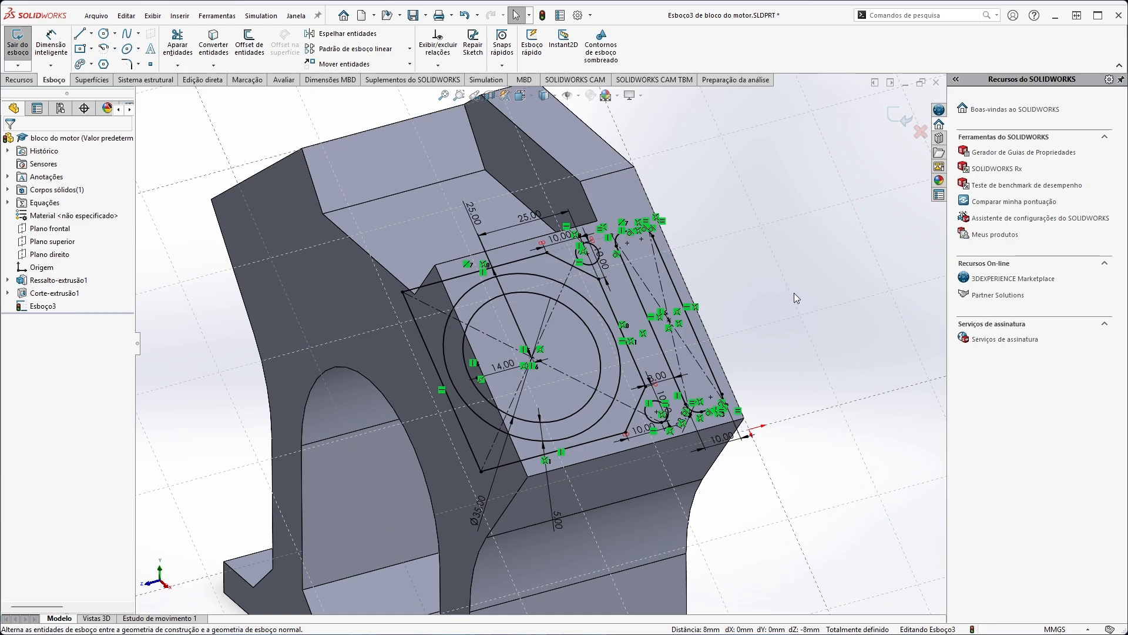
Exit the sloped-face sketch and start an Extruded Cut from it.
{"action": "left_click", "coordinate": [18, 41]}
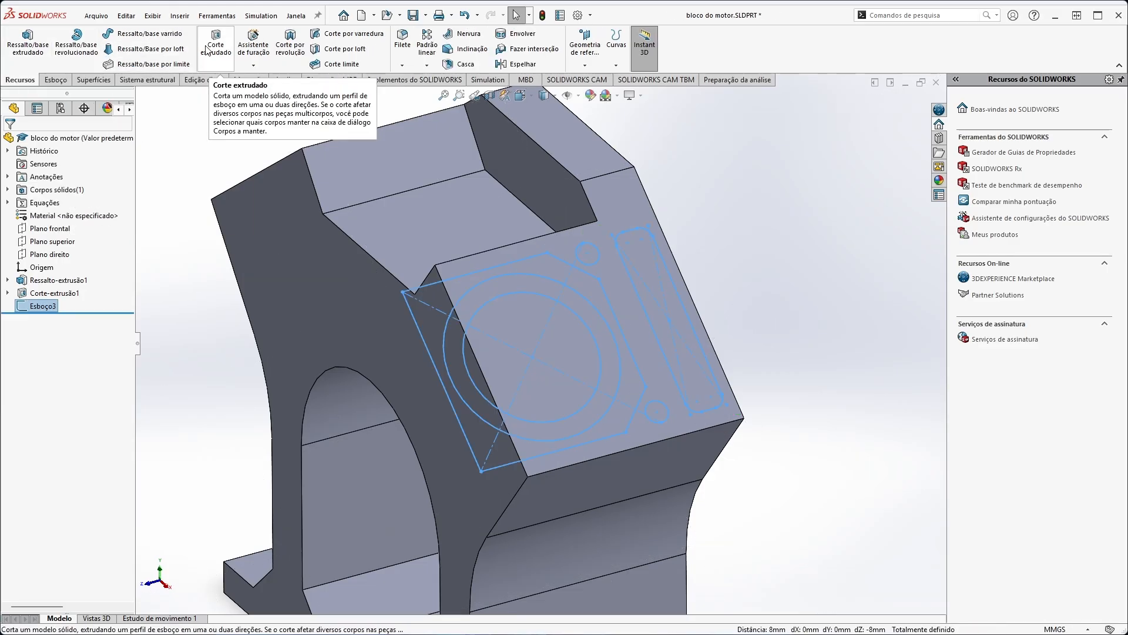
{"action": "left_click", "coordinate": [223, 66]}
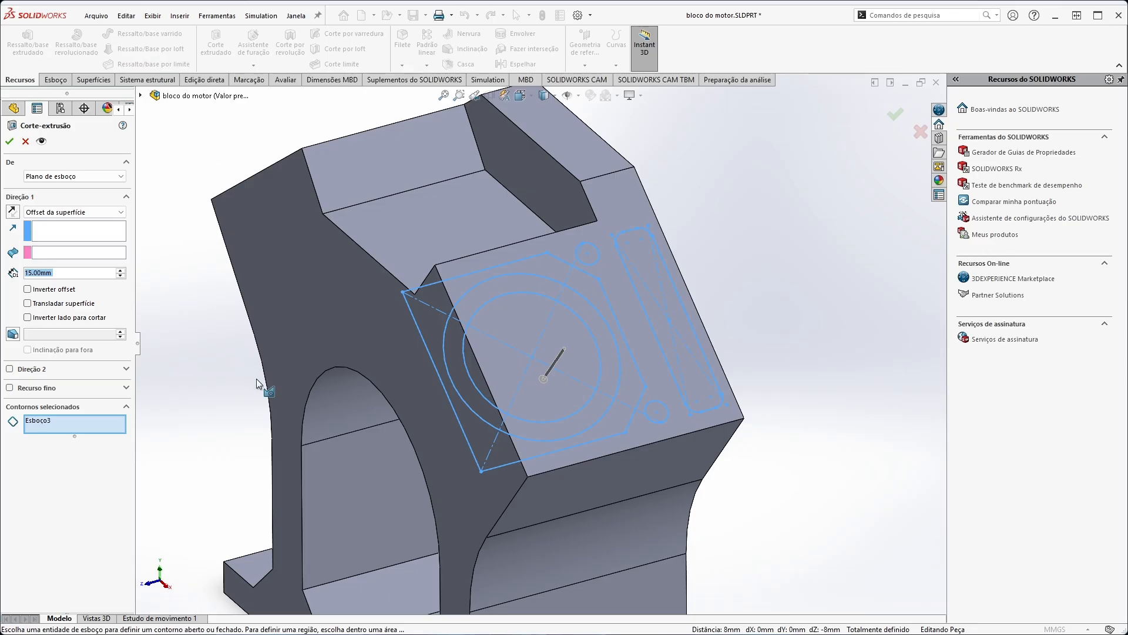
{"action": "middle_click_drag", "start_coordinate": [229, 411], "coordinate": [372, 328]}
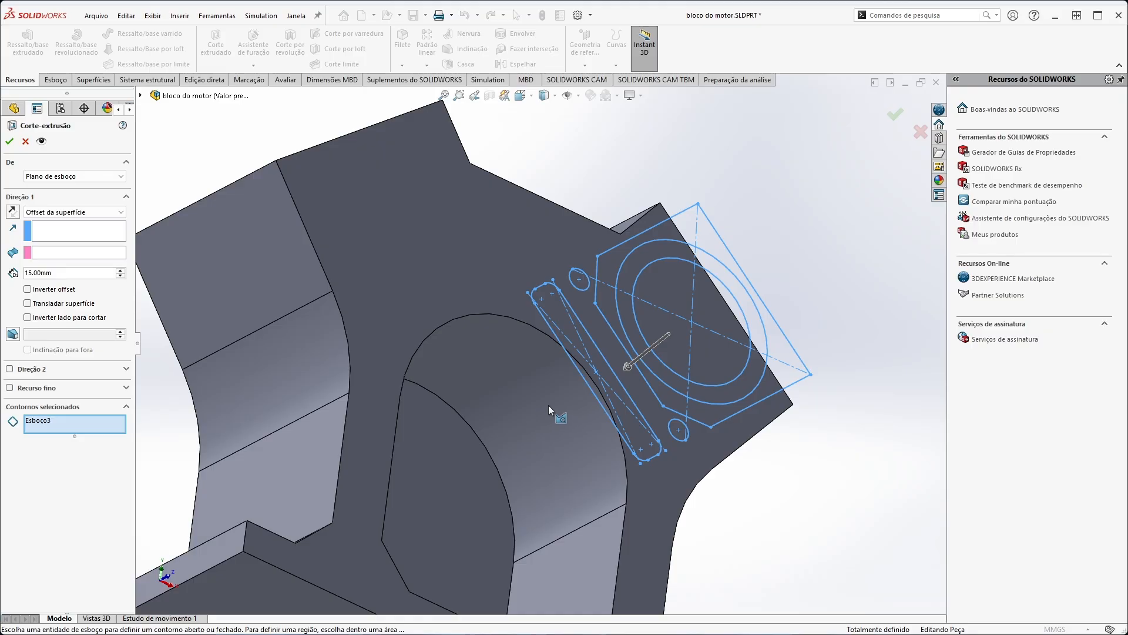
{"action": "middle_click_drag", "start_coordinate": [548, 404], "coordinate": [505, 484]}
{"action": "scroll", "coordinate": [500, 464], "scroll_direction": "up", "scroll_amount": 3}
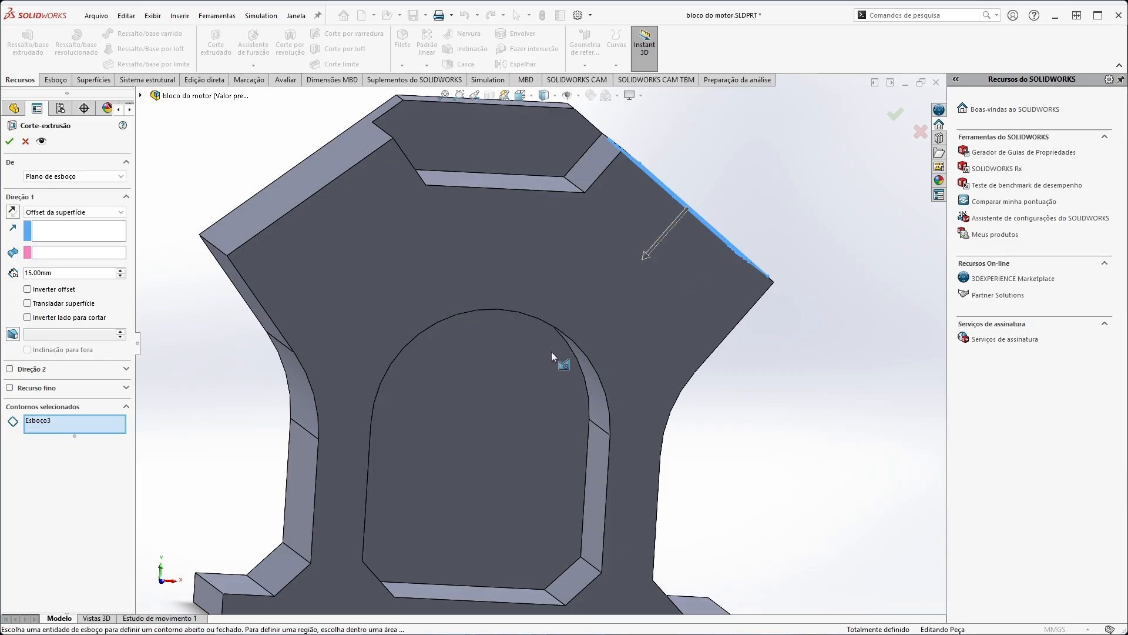
{"action": "middle_click_drag", "start_coordinate": [552, 356], "coordinate": [613, 255]}
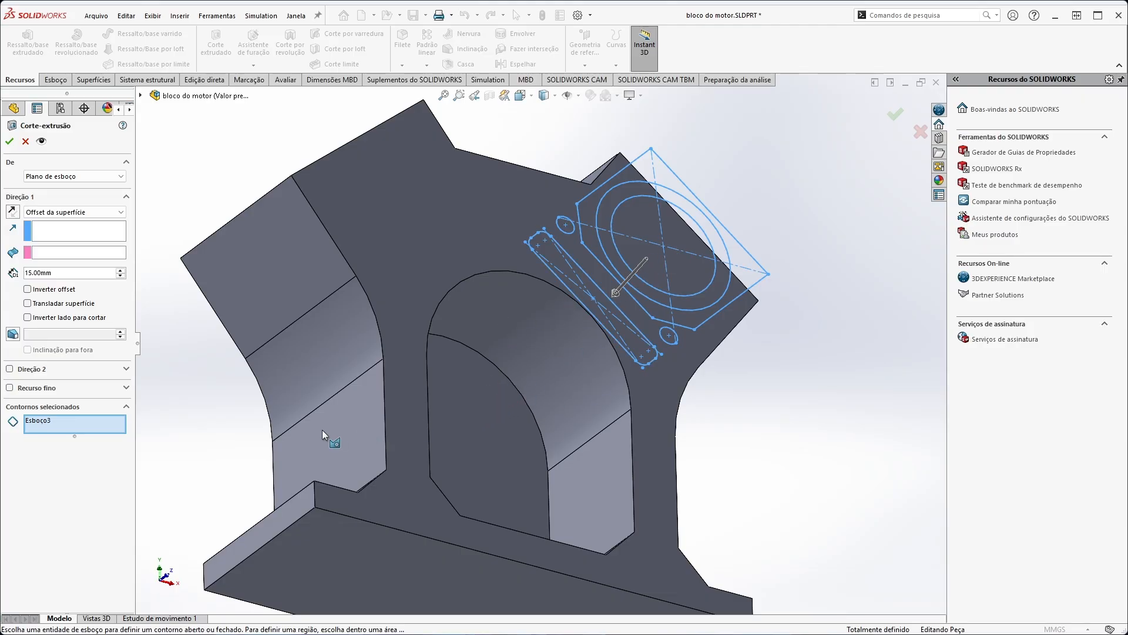
Set the cut's end condition to Up to Surface and pick the curved inner face of the arched opening.
{"action": "left_click", "coordinate": [76, 212]}
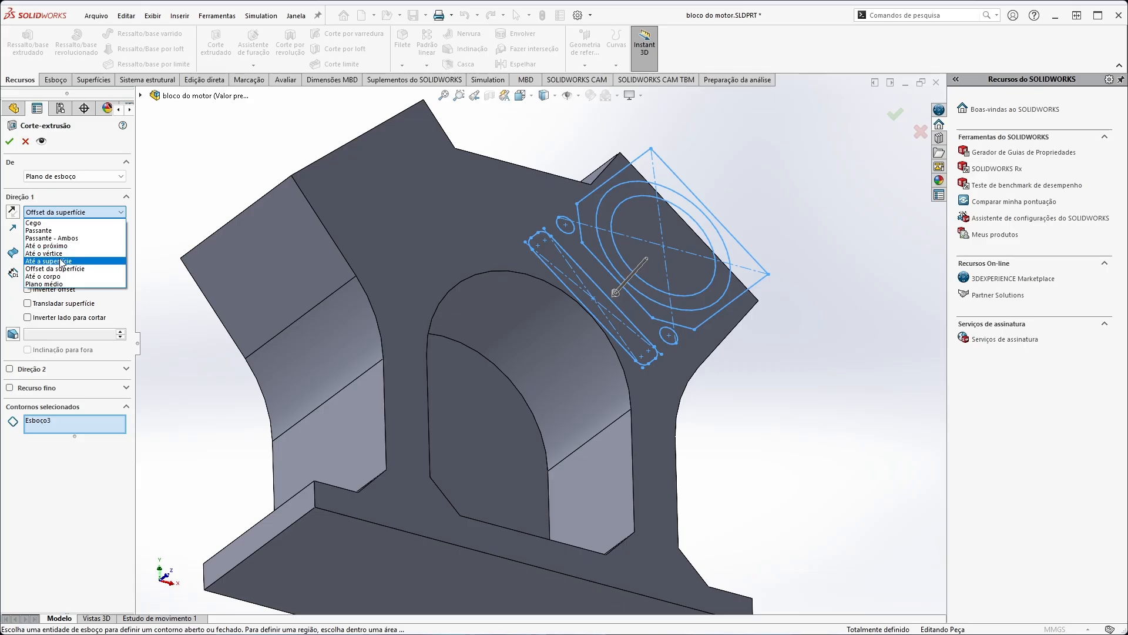
{"action": "left_click", "coordinate": [62, 261]}
{"action": "left_click", "coordinate": [538, 333]}
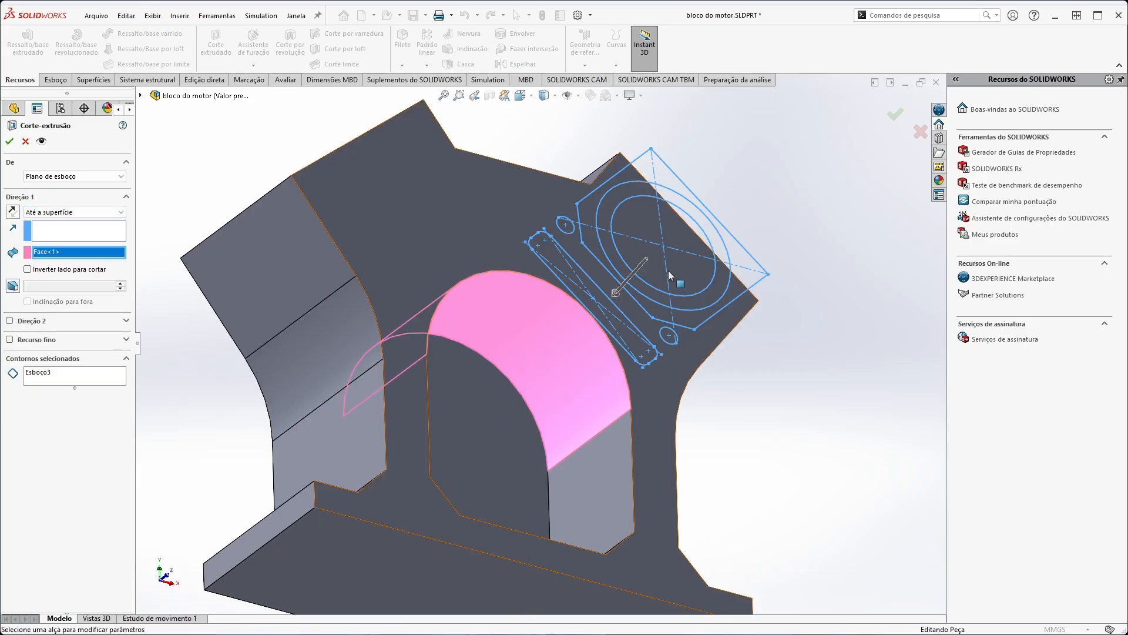
{"action": "middle_click_drag", "start_coordinate": [668, 270], "coordinate": [598, 354]}
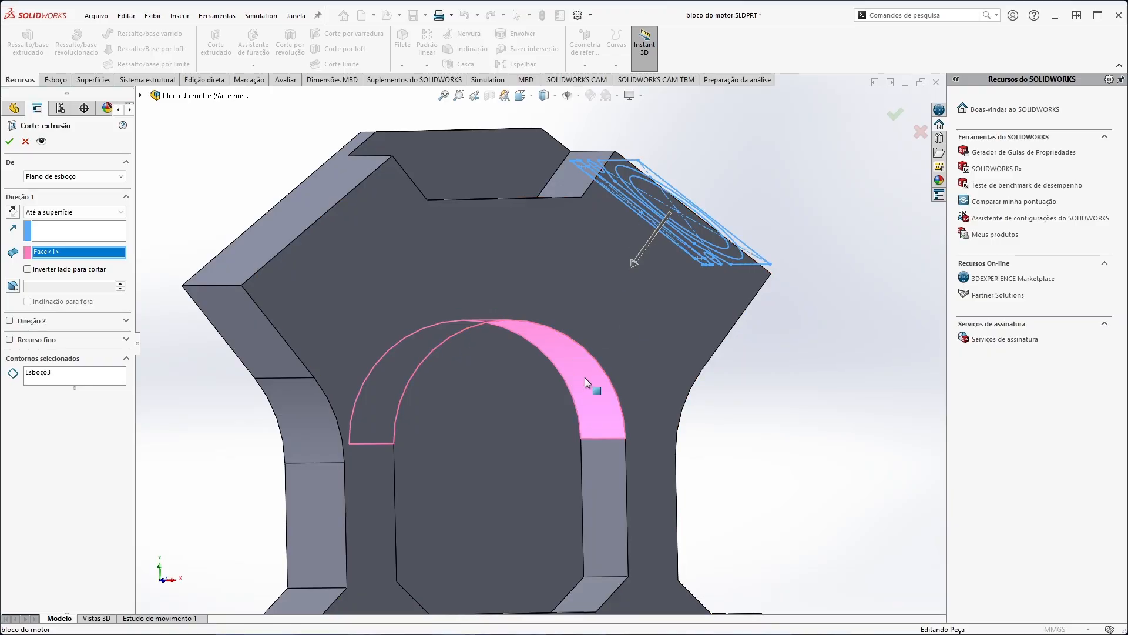
{"action": "middle_click_drag", "start_coordinate": [612, 210], "coordinate": [665, 177]}
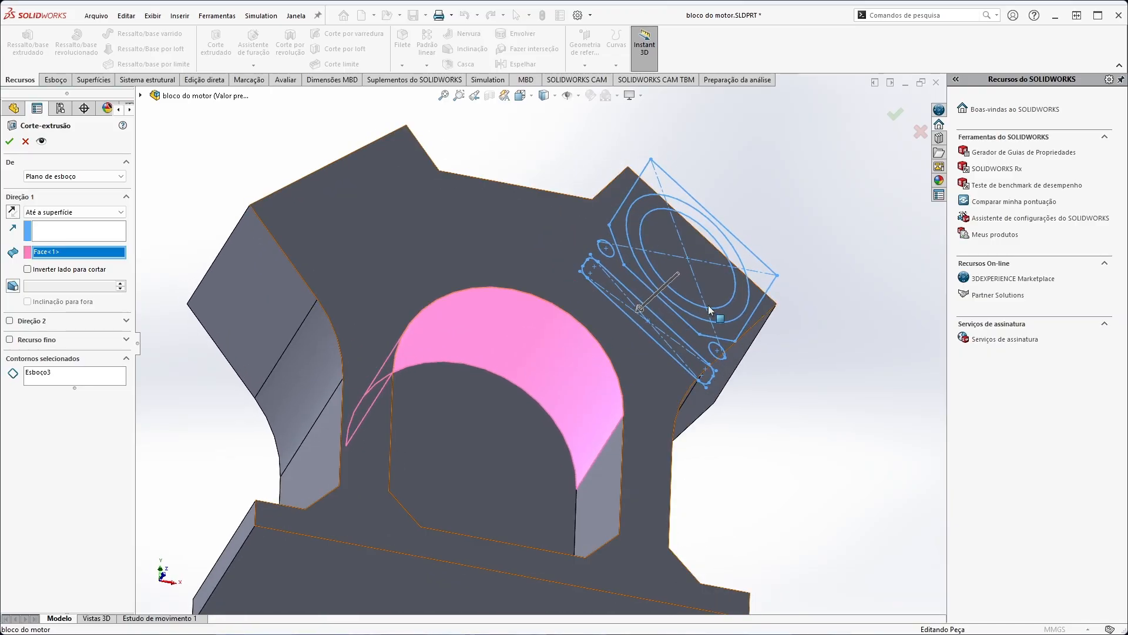
{"action": "middle_click_drag", "start_coordinate": [711, 255], "coordinate": [511, 360]}
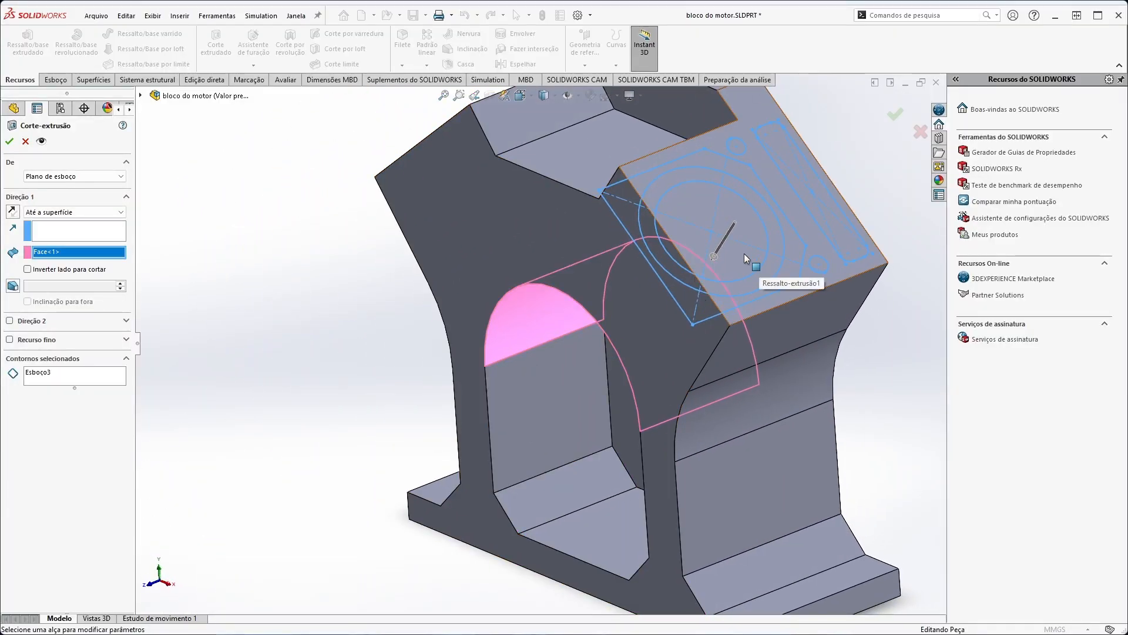
Replace the whole sketch in the cut's selected contours with only the inner circle's region.
{"action": "left_click", "coordinate": [755, 230]}
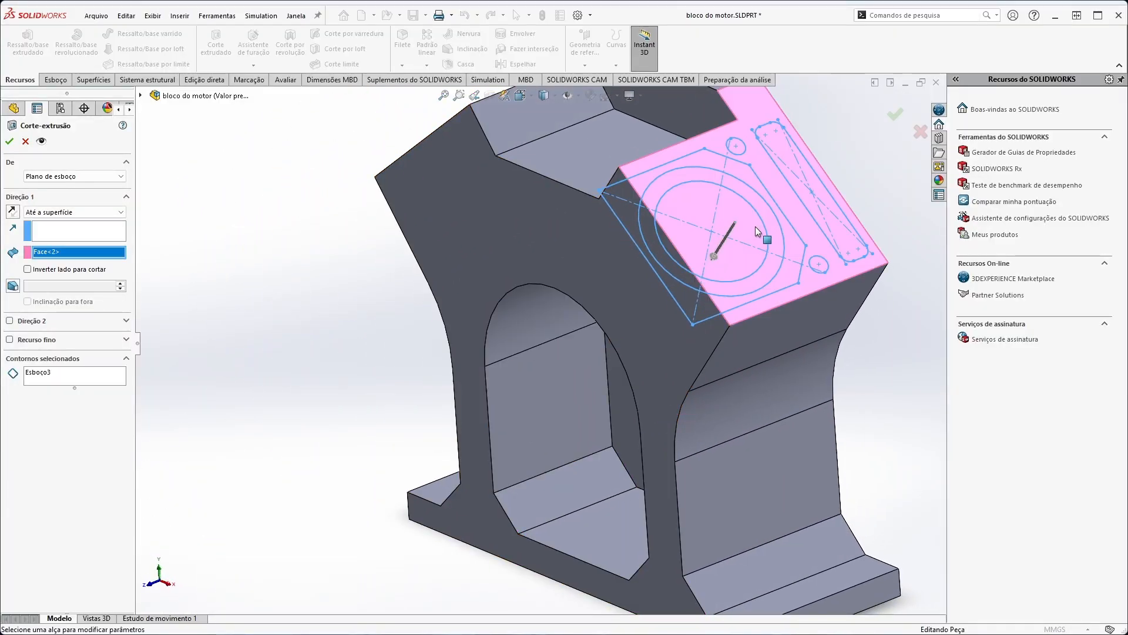
{"action": "left_click", "coordinate": [43, 373]}
{"action": "key", "text": "Delete"}
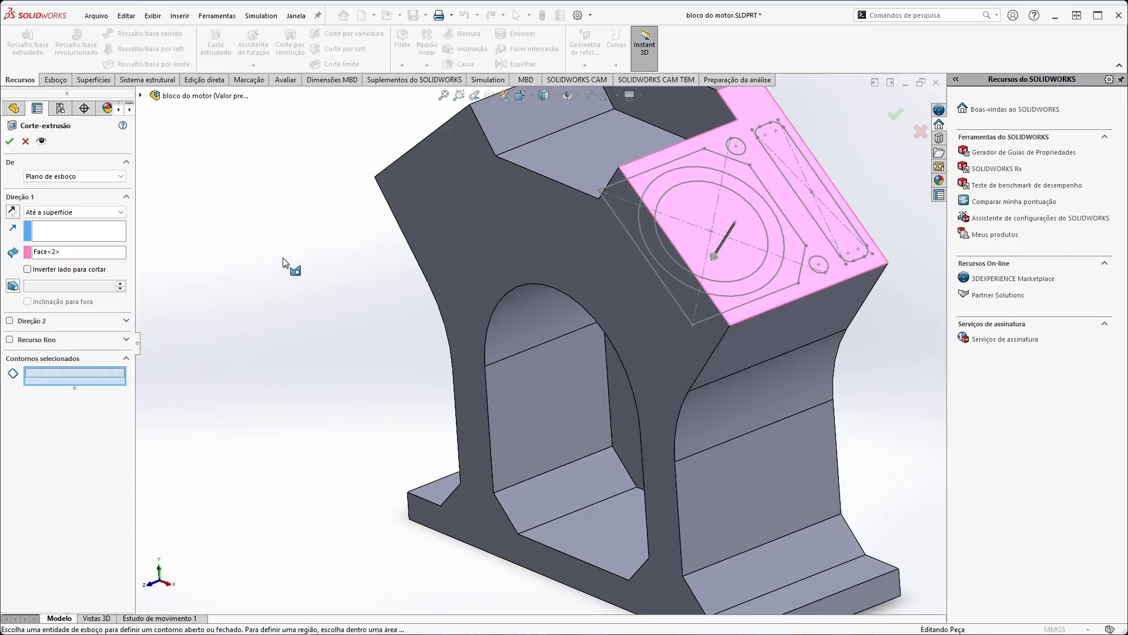
{"action": "left_click", "coordinate": [752, 224]}
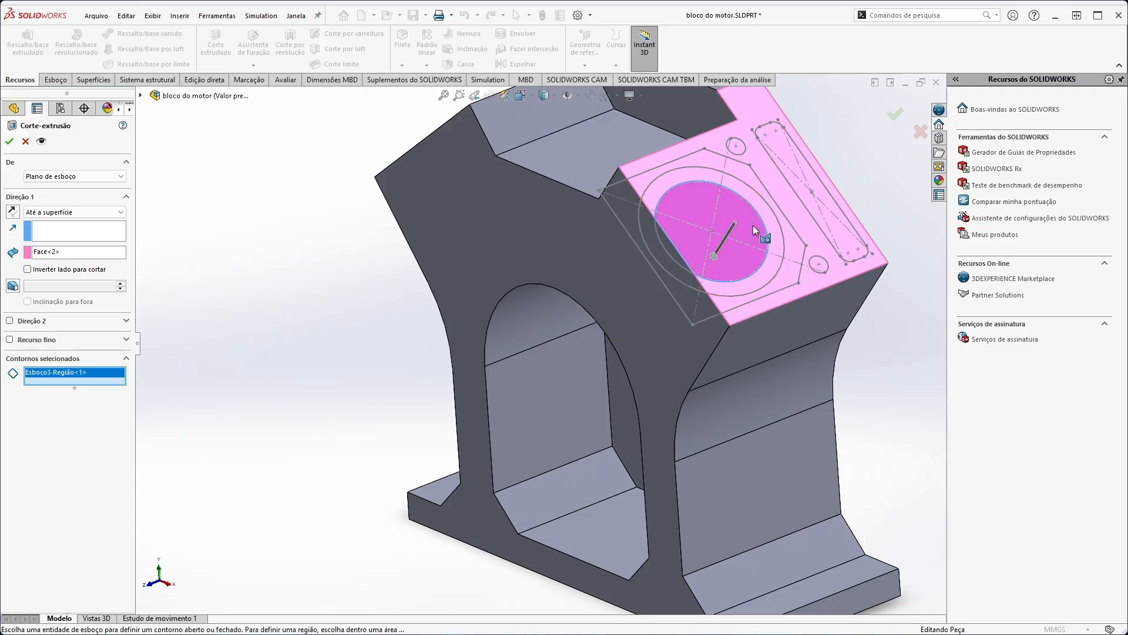
Reselect the arched opening's curved inner face as the cut's end surface and inspect the preview.
{"action": "mouse_move", "coordinate": [576, 302]}
{"action": "middle_mouse_down"}
{"action": "mouse_move", "coordinate": [679, 192]}
{"action": "mouse_move", "coordinate": [715, 260]}
{"action": "mouse_move", "coordinate": [684, 226]}
{"action": "middle_mouse_up"}
{"action": "left_click", "coordinate": [57, 253]}
{"action": "left_click", "coordinate": [662, 279]}
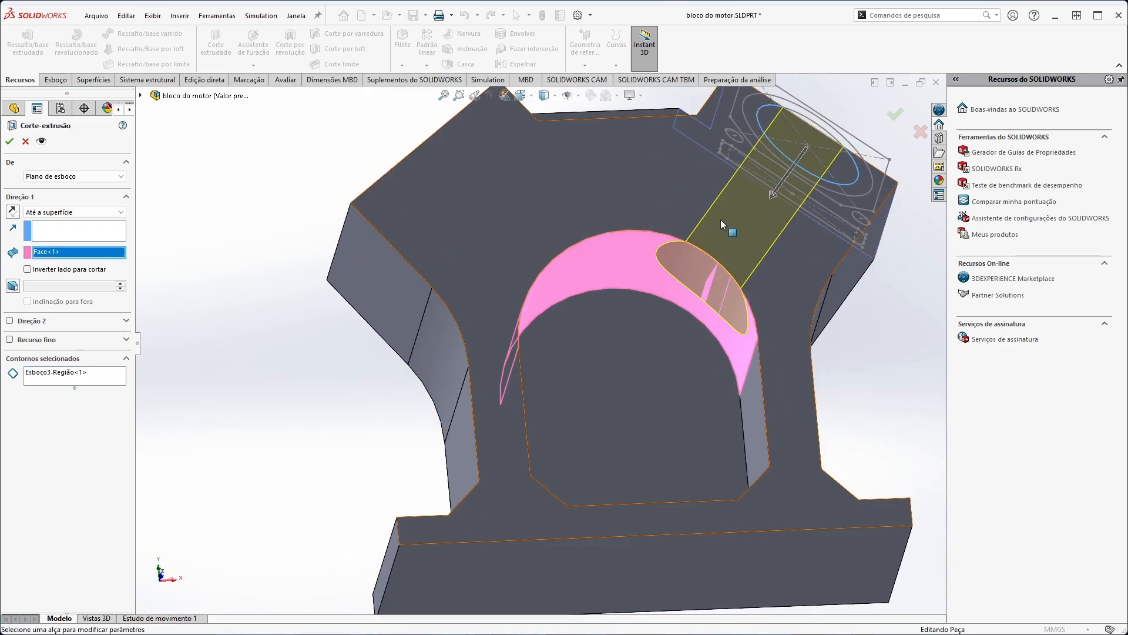
{"action": "middle_click_drag", "start_coordinate": [801, 255], "coordinate": [845, 173]}
{"action": "middle_click_drag", "start_coordinate": [704, 307], "coordinate": [666, 379]}
{"action": "middle_click_drag", "start_coordinate": [730, 254], "coordinate": [747, 286]}
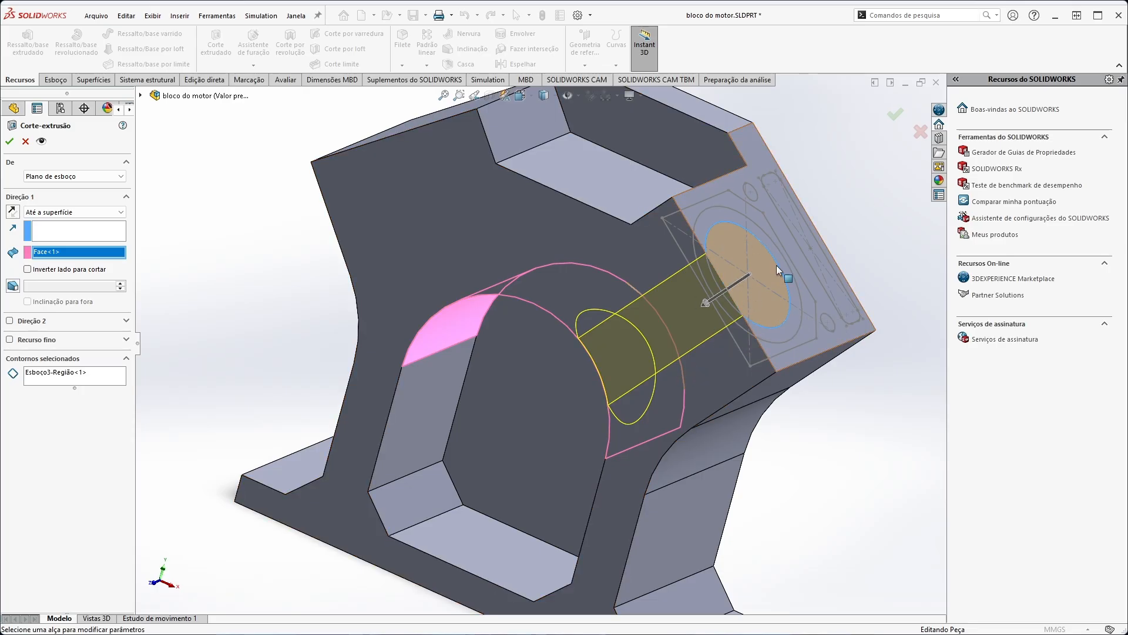
Change the cut's end condition to Blind with a depth of 10 mm.
{"action": "left_click", "coordinate": [73, 212]}
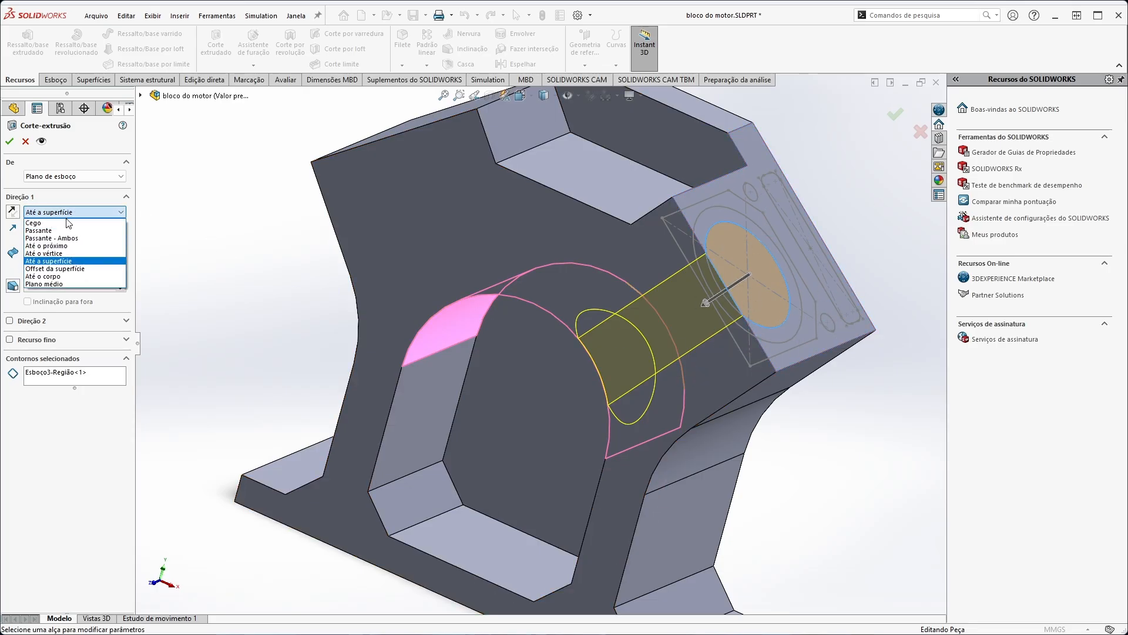
{"action": "left_click", "coordinate": [47, 227]}
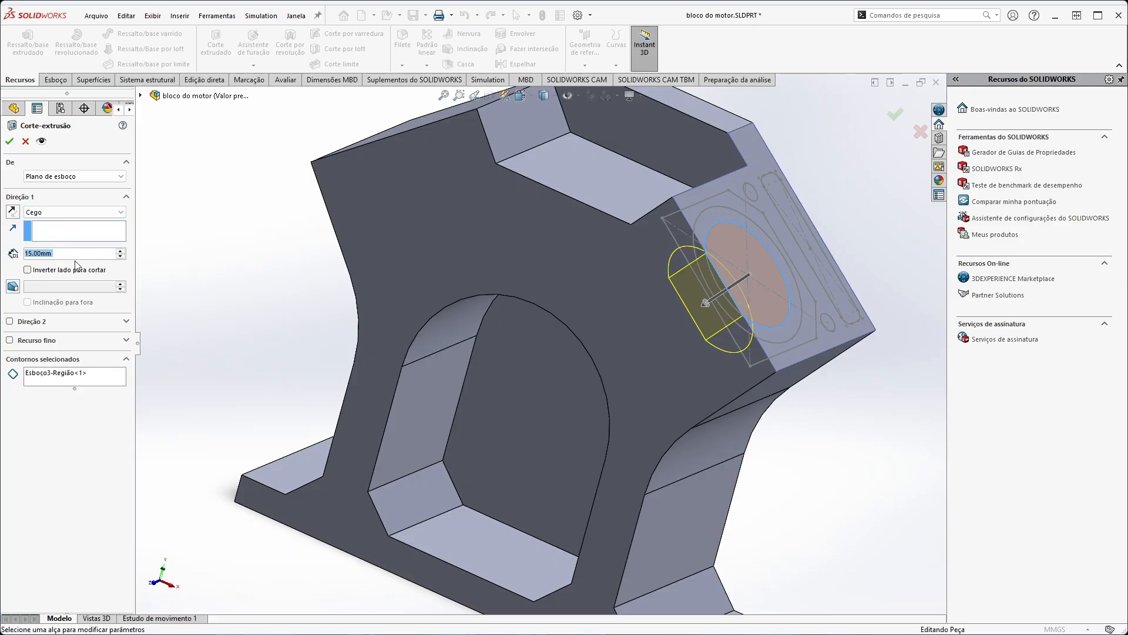
{"action": "type", "text": "10"}
{"action": "key", "text": "Return"}
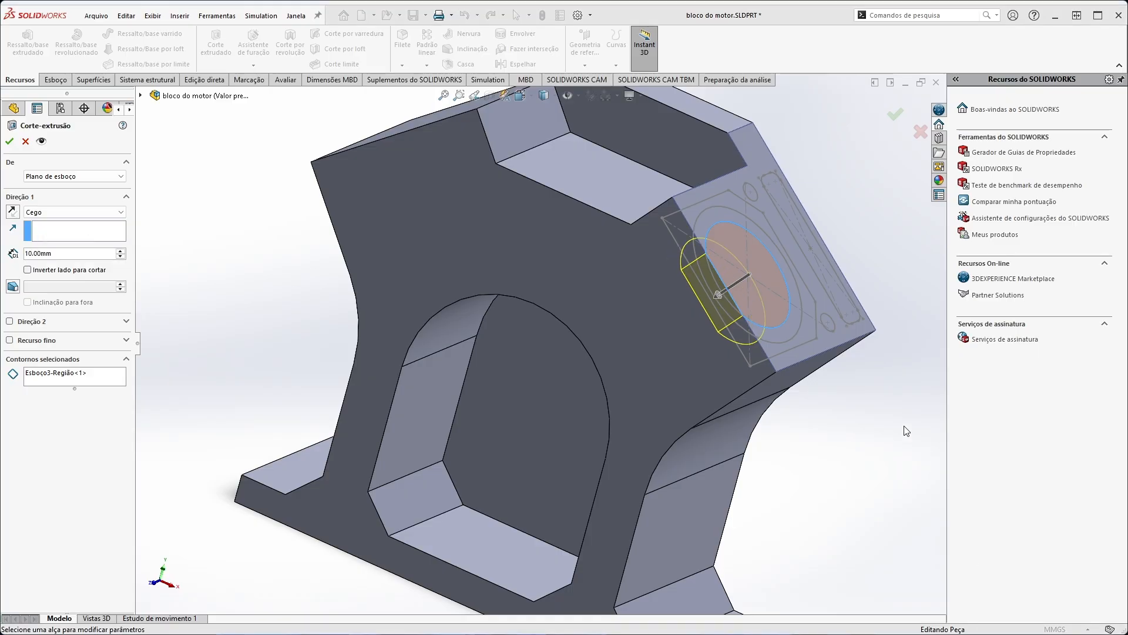
Add the chamfered region around the cylinder, both small circles and the long rounded slot to the cut's selected contours.
{"action": "middle_click_drag", "start_coordinate": [725, 206], "coordinate": [750, 322]}
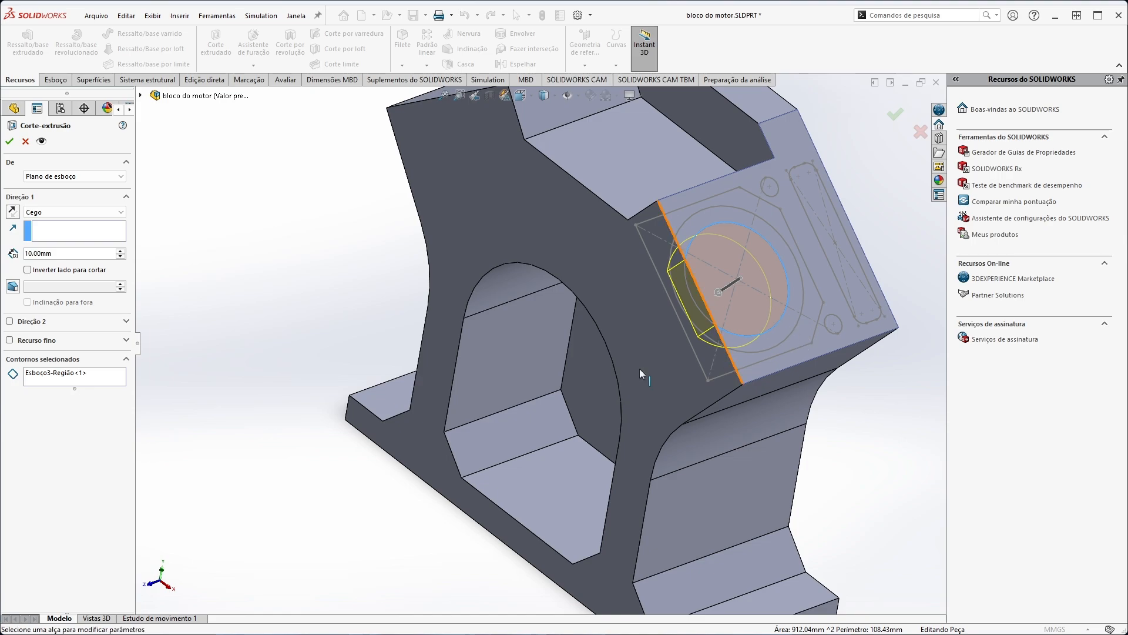
{"action": "left_click", "coordinate": [56, 375]}
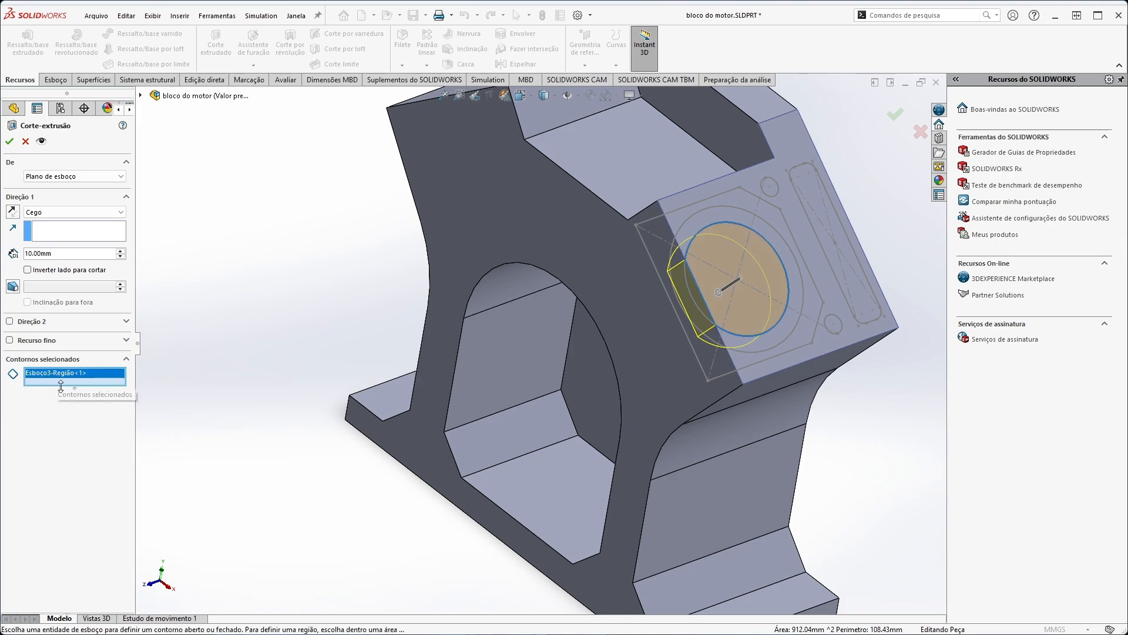
{"action": "left_click", "coordinate": [814, 327]}
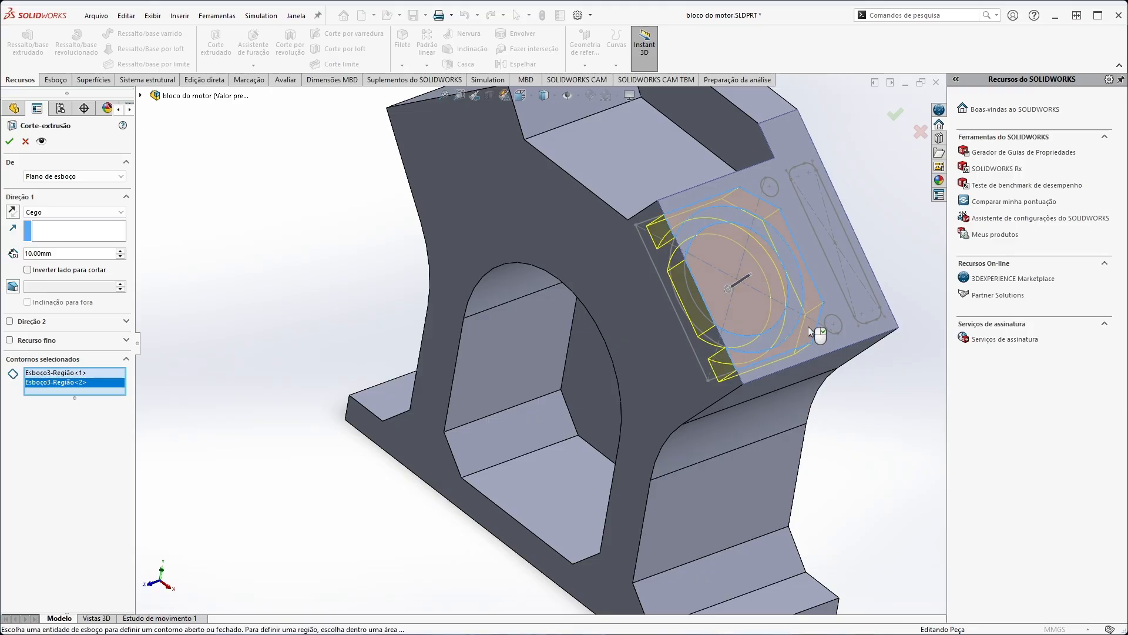
{"action": "left_click", "coordinate": [837, 326]}
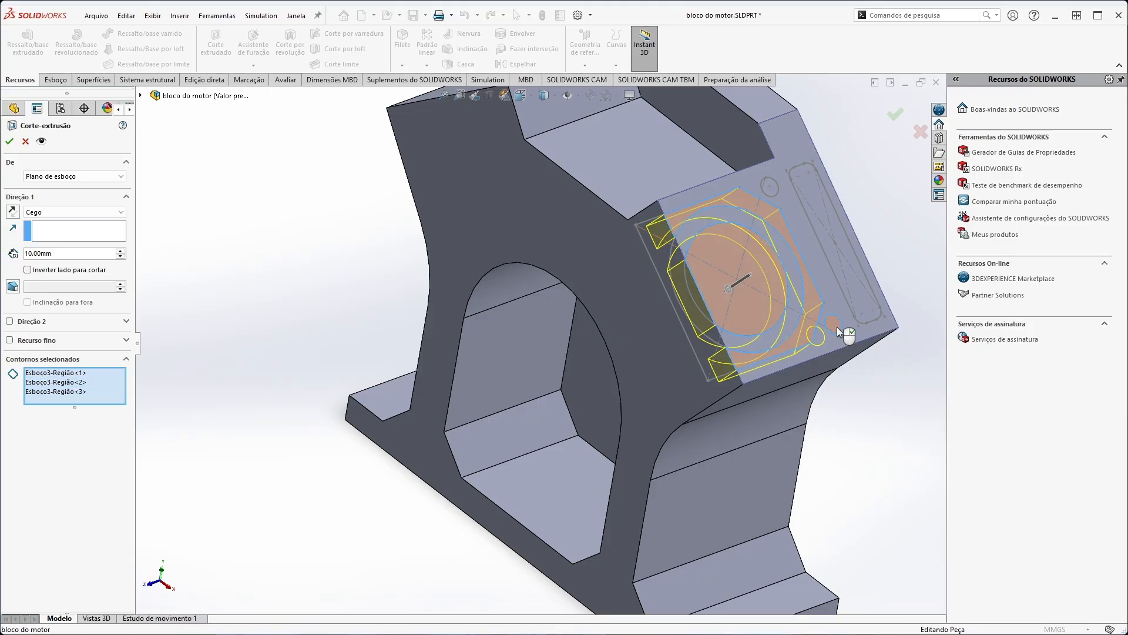
{"action": "left_click", "coordinate": [869, 305]}
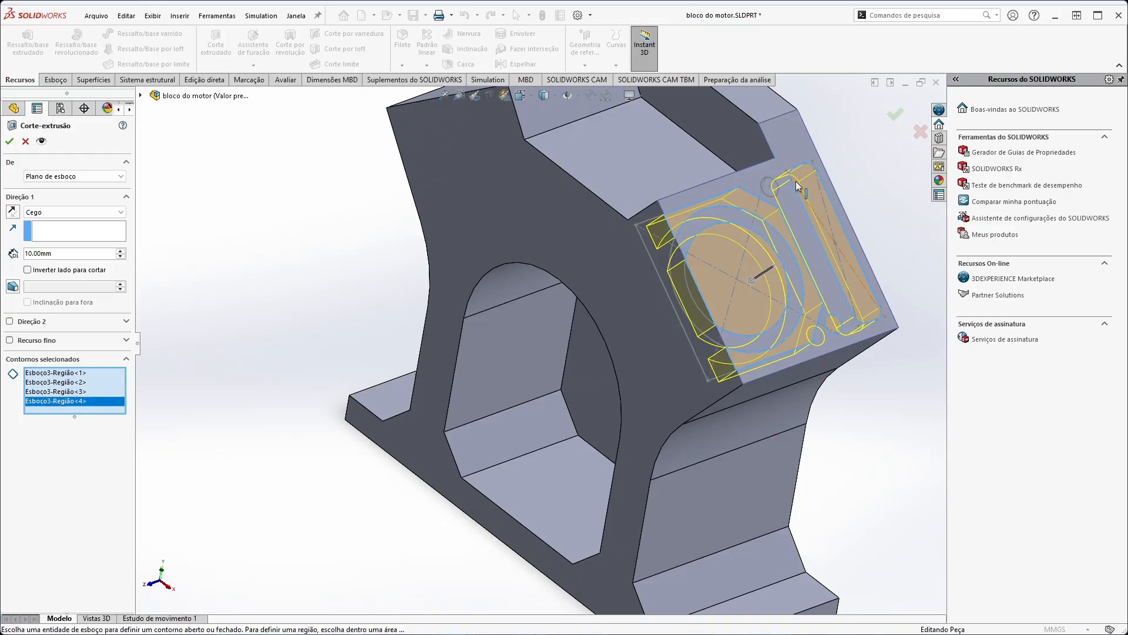
{"action": "left_click", "coordinate": [766, 192]}
{"action": "mouse_move", "coordinate": [768, 192]}
{"action": "middle_mouse_down"}
{"action": "mouse_move", "coordinate": [785, 225]}
{"action": "mouse_move", "coordinate": [557, 347]}
{"action": "mouse_move", "coordinate": [703, 335]}
{"action": "mouse_move", "coordinate": [623, 264]}
{"action": "mouse_move", "coordinate": [658, 285]}
{"action": "middle_mouse_up"}
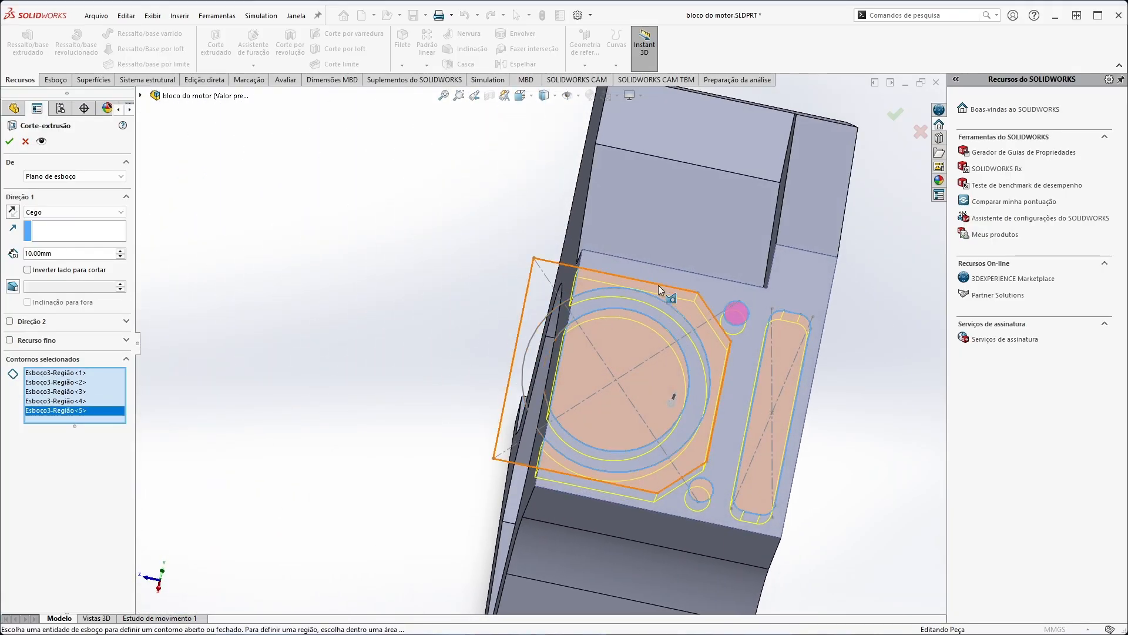
Try the ring between the two circles as a cut contour and restore the inner circle and surrounding chamfered region.
{"action": "left_click", "coordinate": [697, 407]}
{"action": "left_click", "coordinate": [624, 428]}
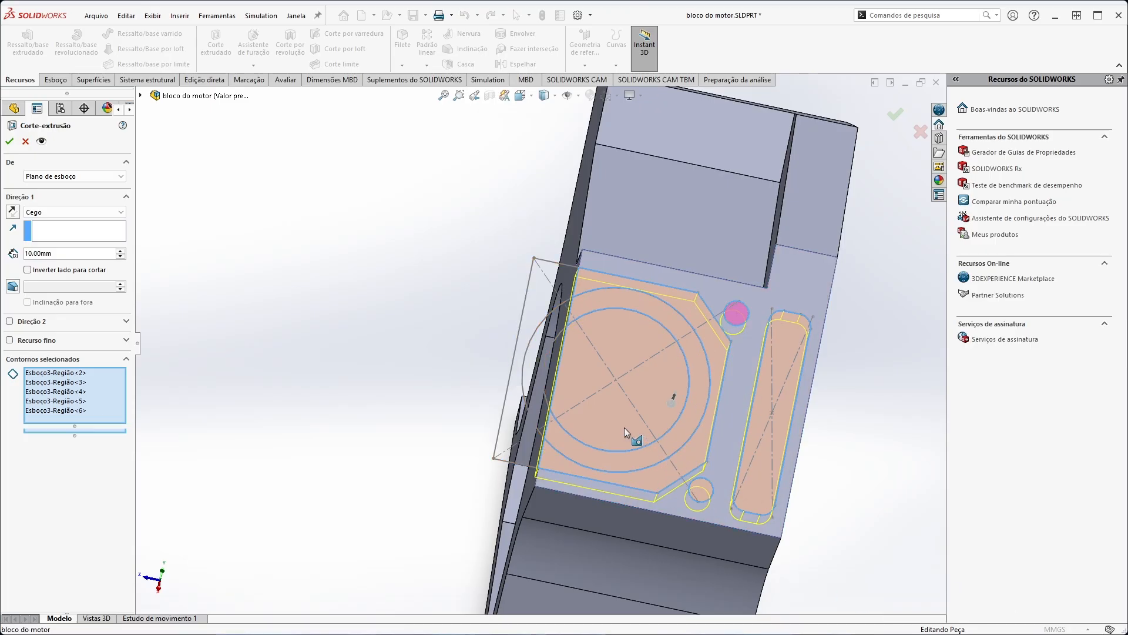
{"action": "left_click", "coordinate": [660, 470]}
{"action": "middle_click_drag", "start_coordinate": [624, 489], "coordinate": [670, 432]}
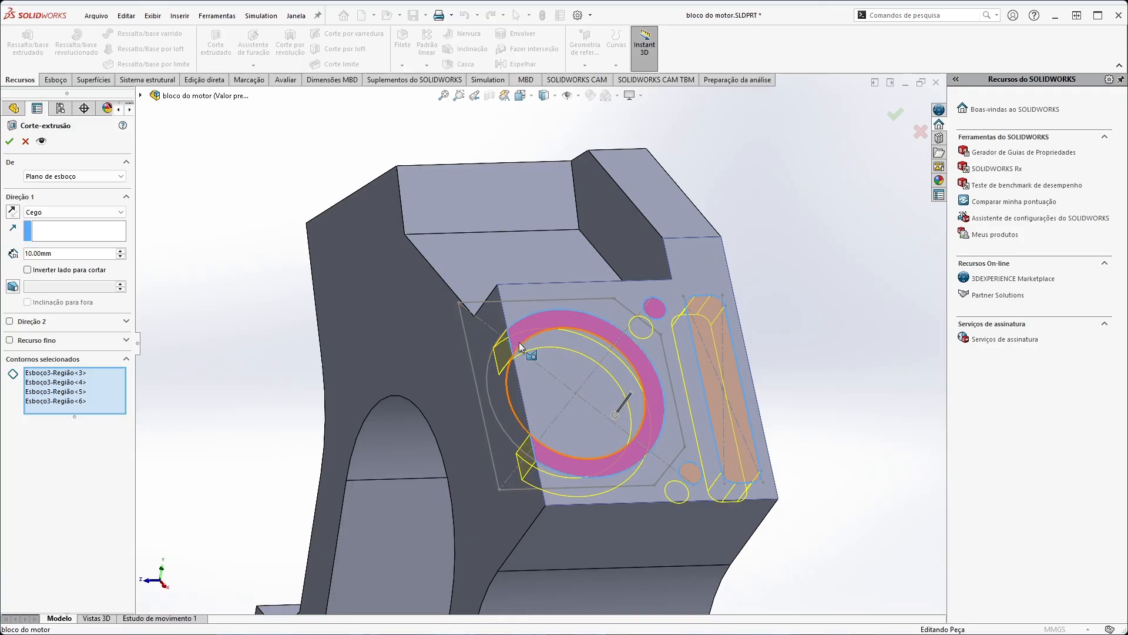
{"action": "left_click", "coordinate": [655, 415]}
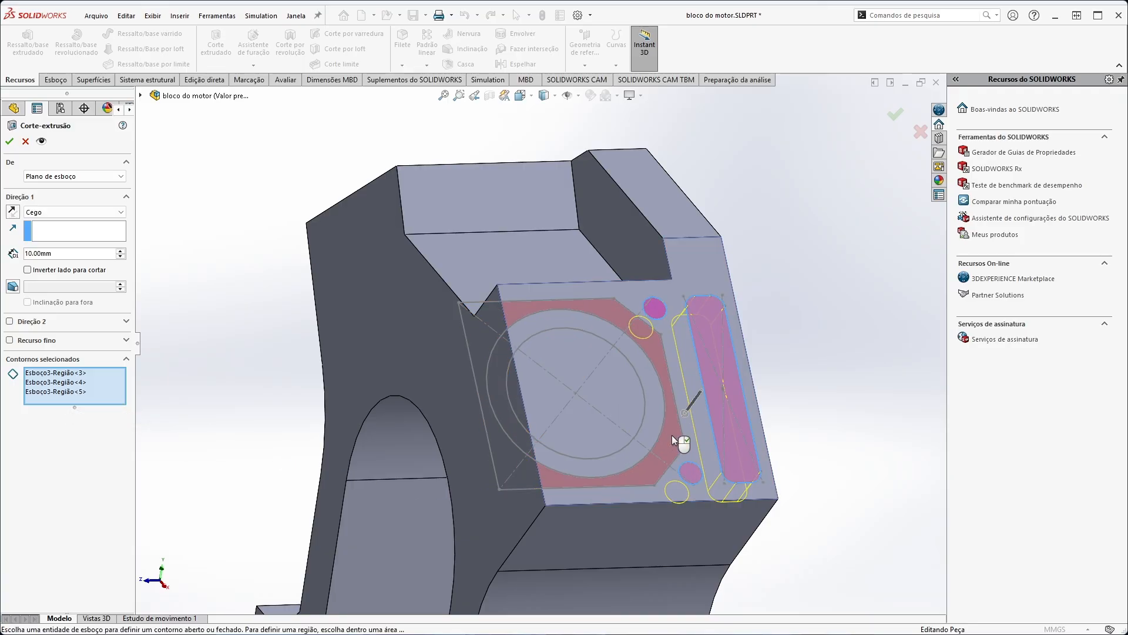
{"action": "left_click", "coordinate": [649, 456]}
{"action": "left_click", "coordinate": [572, 431]}
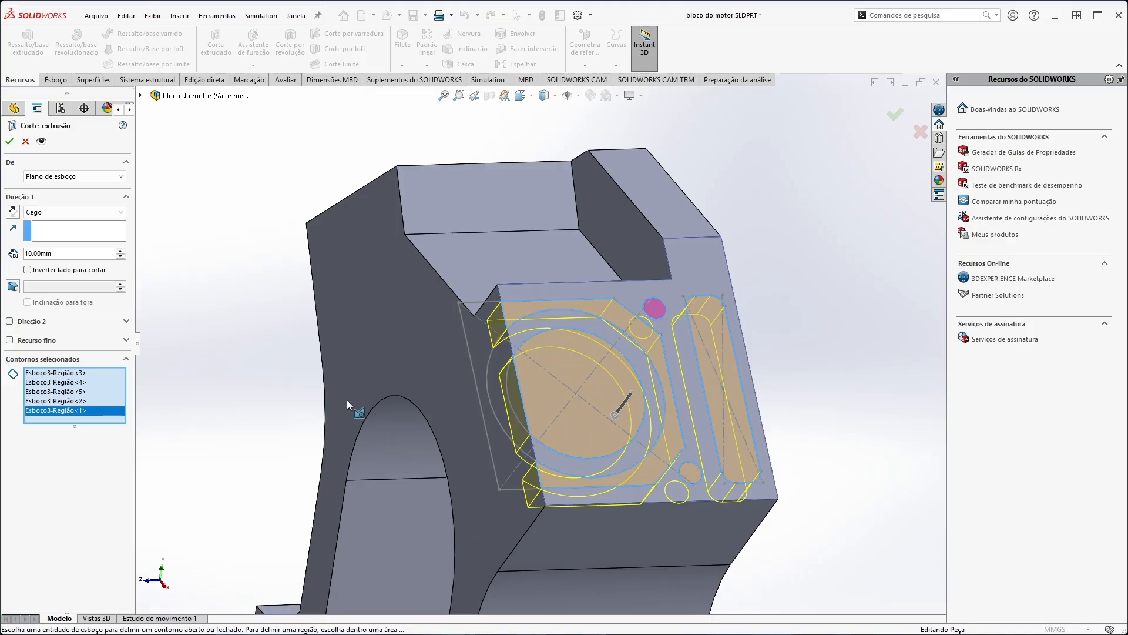
Confirm the 10 mm blind cut of the selected regions and inspect the pockets on the sloped face.
{"action": "middle_click_drag", "start_coordinate": [346, 399], "coordinate": [647, 436]}
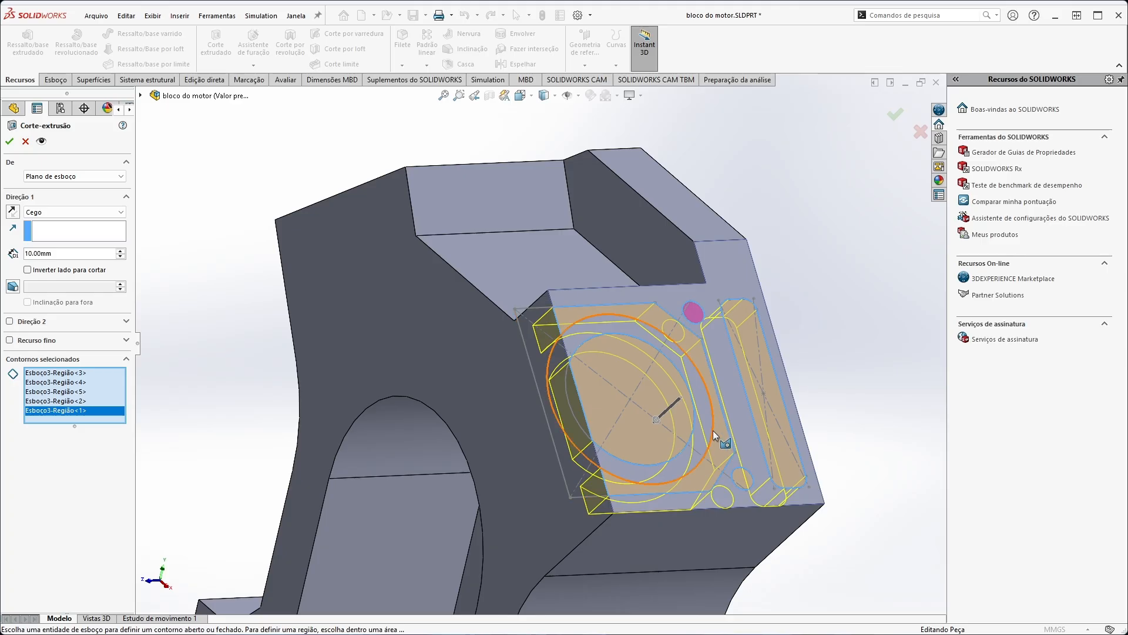
{"action": "left_click", "coordinate": [9, 141]}
{"action": "middle_click_drag", "start_coordinate": [646, 317], "coordinate": [770, 423]}
{"action": "scroll", "coordinate": [758, 435], "scroll_direction": "down", "scroll_amount": 2}
{"action": "scroll", "coordinate": [588, 464], "scroll_direction": "up", "scroll_amount": 6}
{"action": "scroll", "coordinate": [499, 429], "scroll_direction": "down", "scroll_amount": 4}
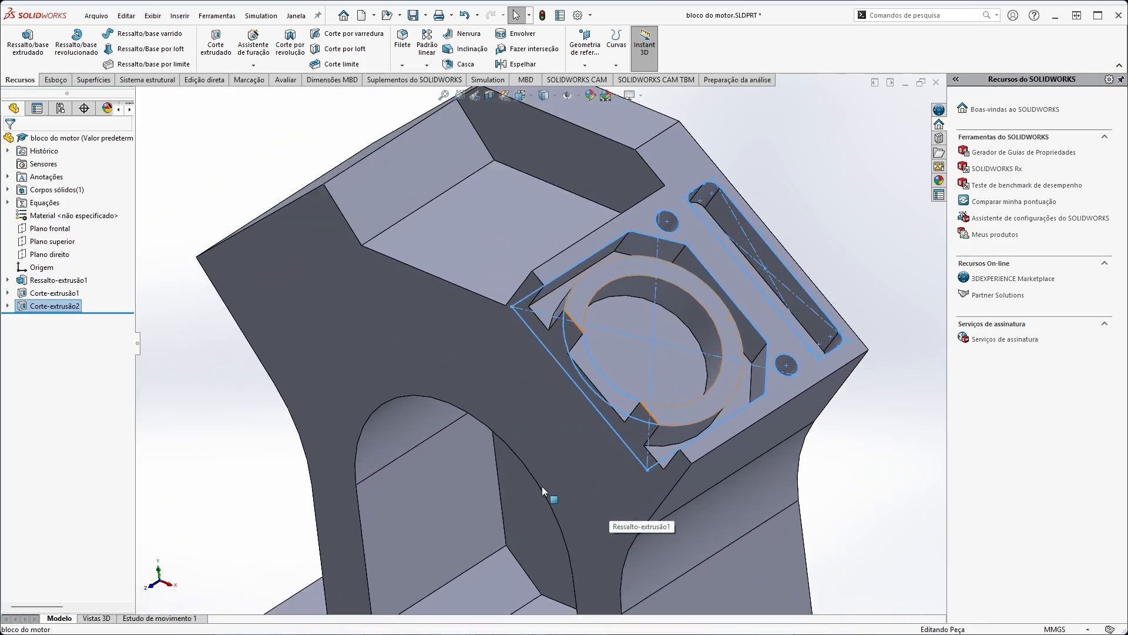
{"action": "middle_click_drag", "start_coordinate": [561, 463], "coordinate": [544, 397]}
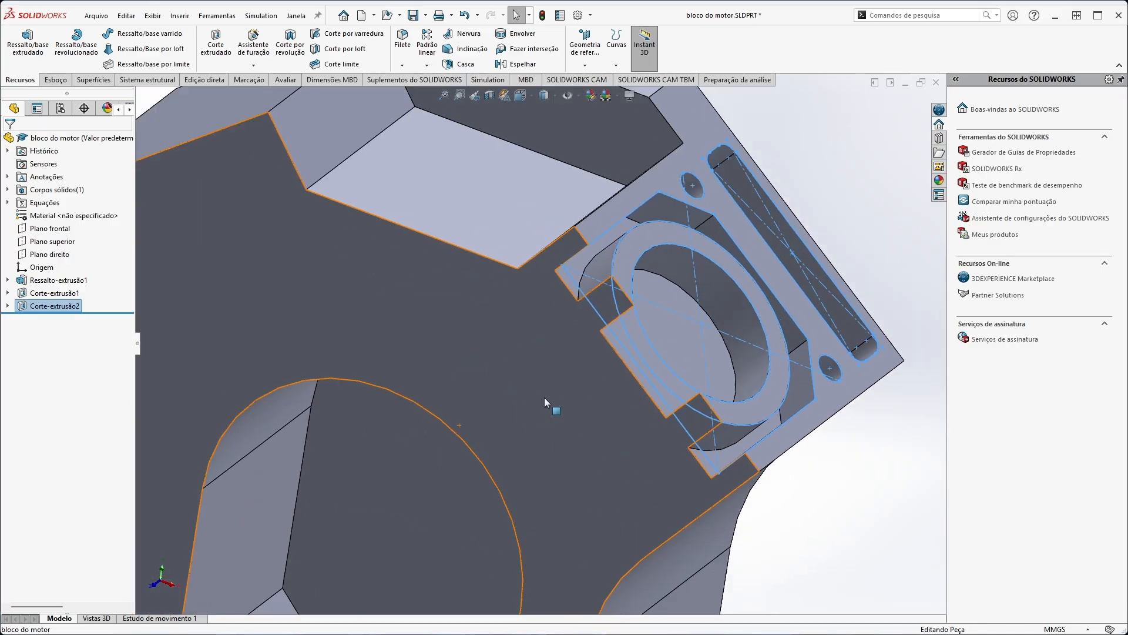
{"action": "scroll", "coordinate": [558, 376], "scroll_direction": "up", "scroll_amount": 2}
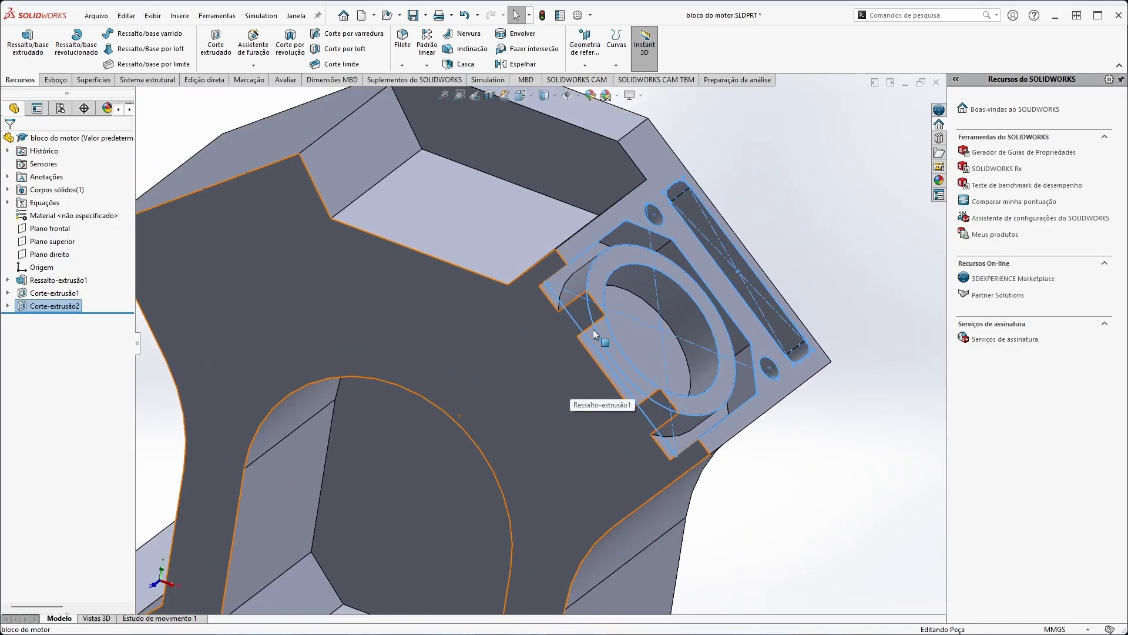
{"action": "left_click", "coordinate": [227, 53]}
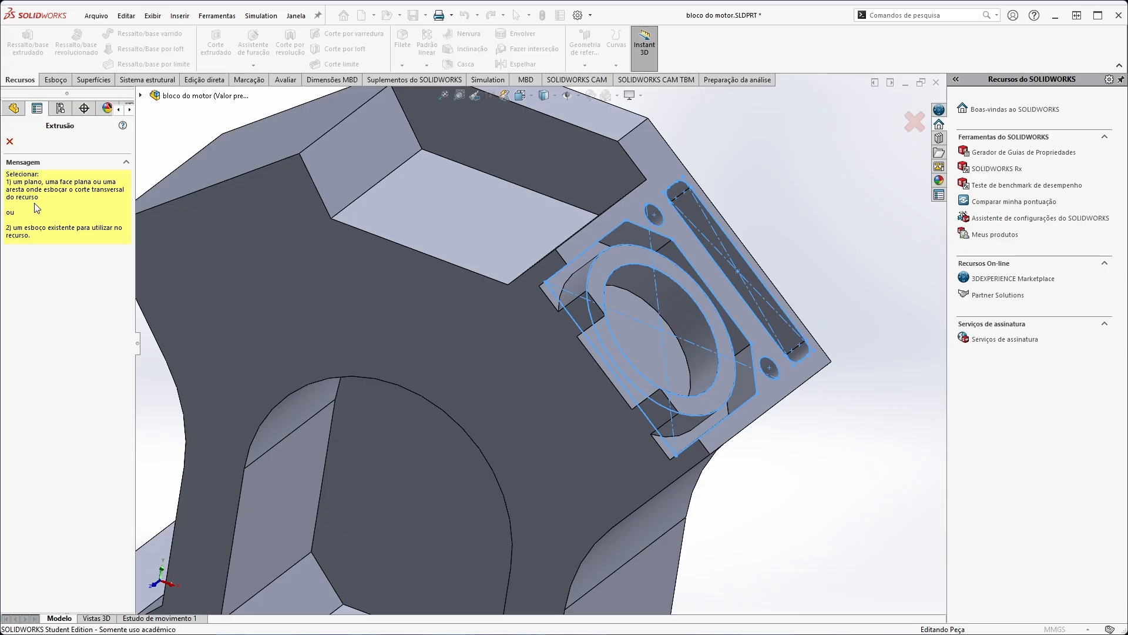
{"action": "left_click", "coordinate": [140, 95]}
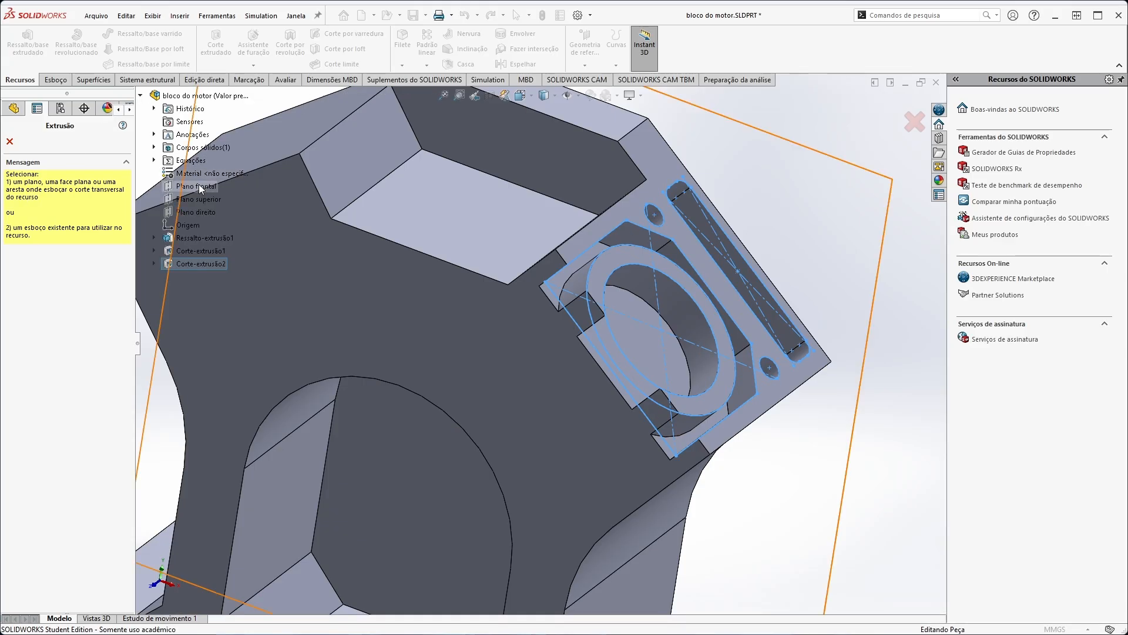
{"action": "left_click", "coordinate": [153, 260]}
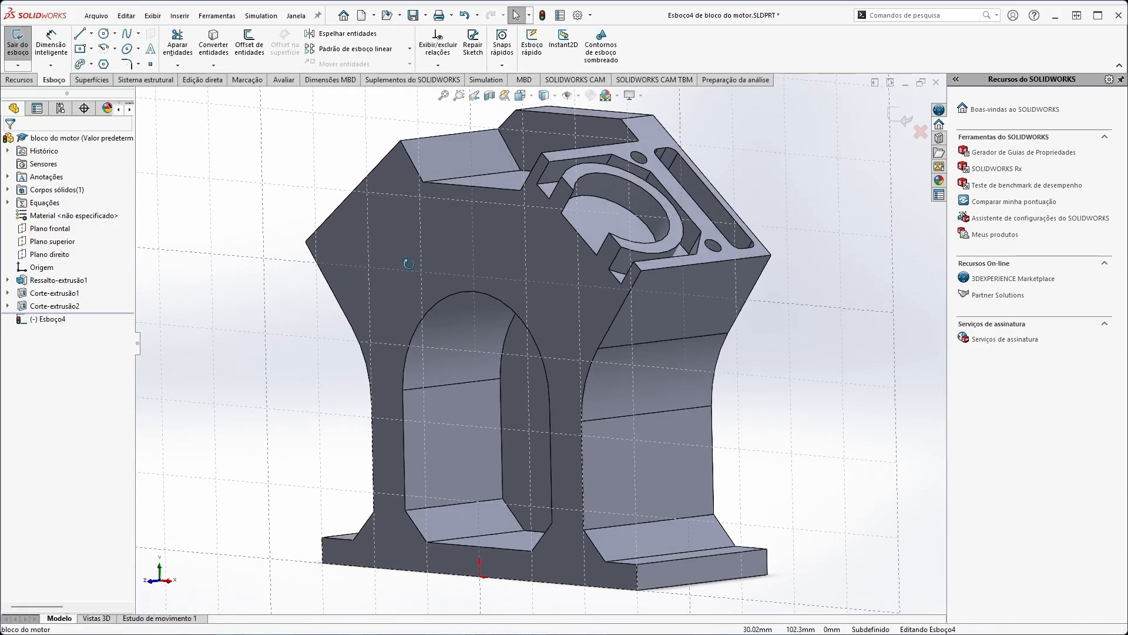
{"action": "middle_click_drag", "start_coordinate": [409, 264], "coordinate": [405, 289]}
{"action": "left_click", "coordinate": [19, 46]}
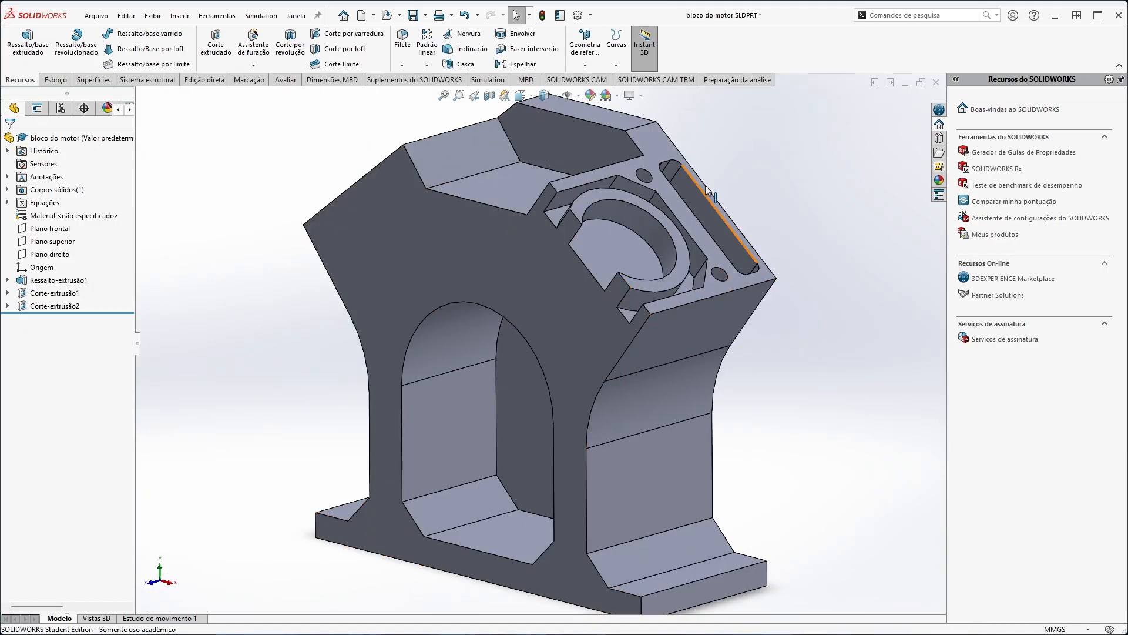
Start an extruded cut from the existing sketch Esboço3 and add the inner circle's region to its contours.
{"action": "scroll", "coordinate": [705, 112], "scroll_direction": "down", "scroll_amount": 2}
{"action": "scroll", "coordinate": [705, 112], "scroll_direction": "up", "scroll_amount": 2}
{"action": "left_click", "coordinate": [213, 45]}
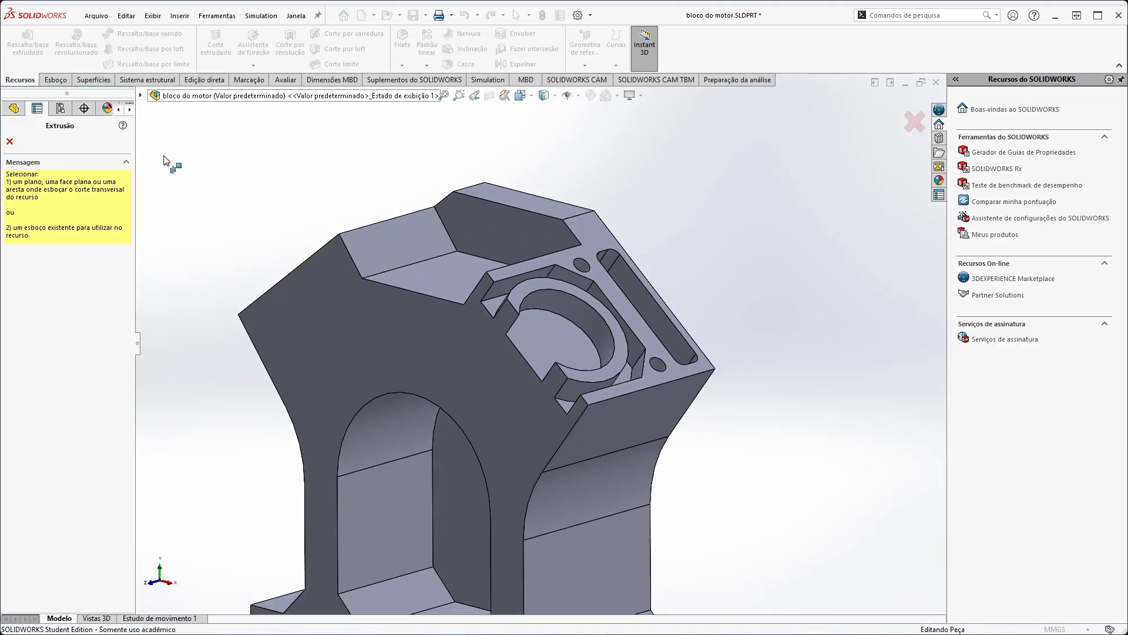
{"action": "left_click", "coordinate": [141, 96]}
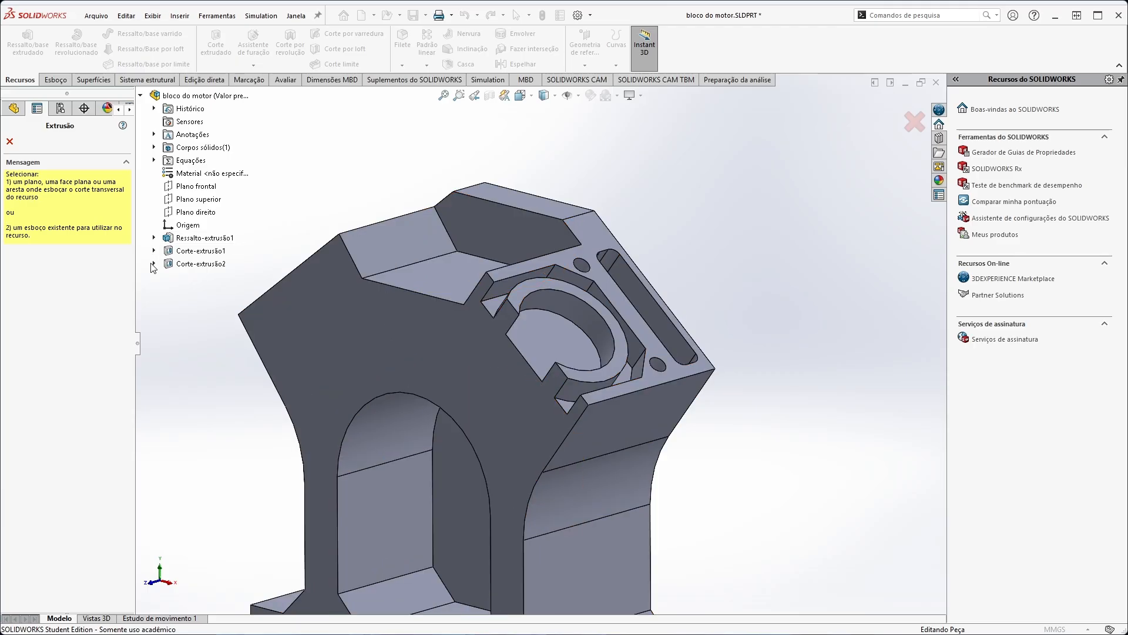
{"action": "left_click", "coordinate": [154, 264]}
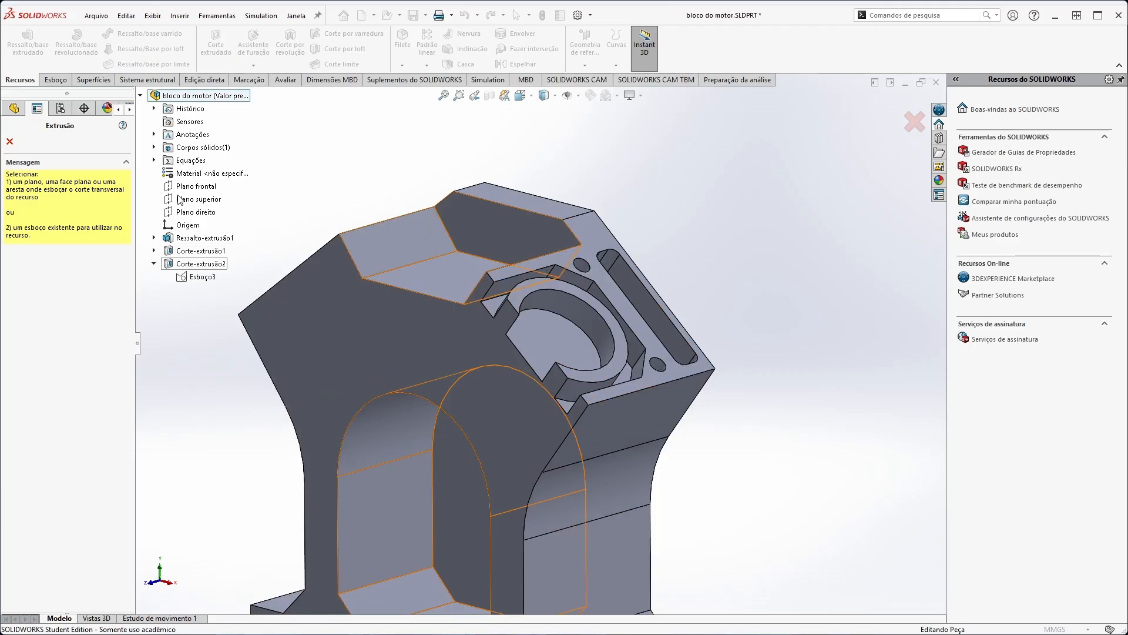
{"action": "left_click", "coordinate": [201, 277]}
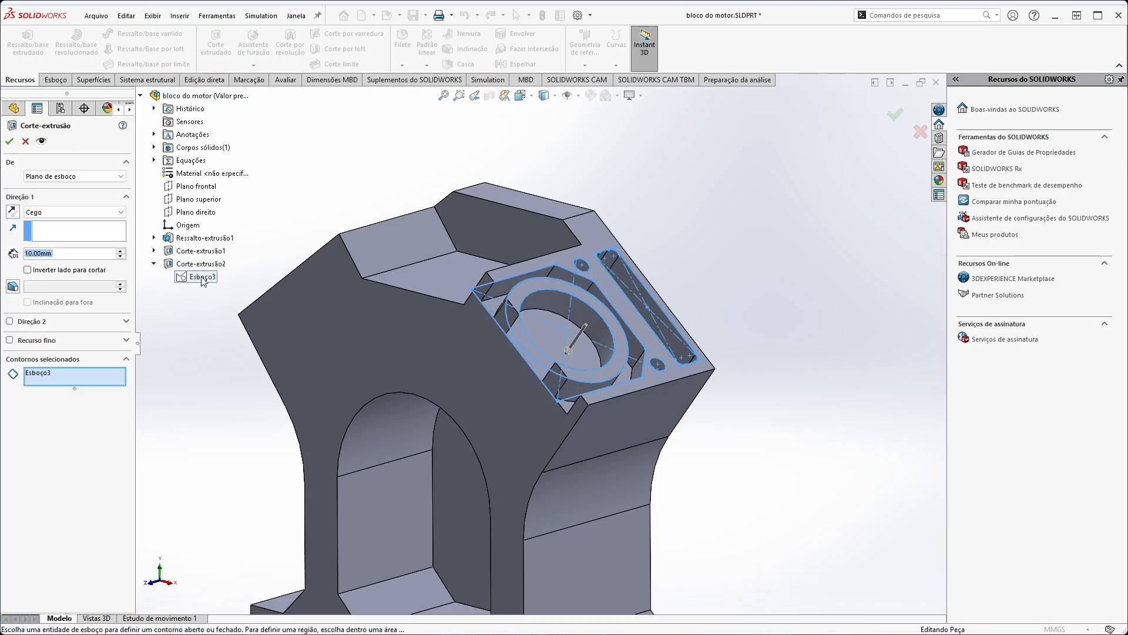
{"action": "middle_click_drag", "start_coordinate": [562, 320], "coordinate": [504, 402]}
{"action": "scroll", "coordinate": [565, 346], "scroll_direction": "down", "scroll_amount": 1}
{"action": "left_click", "coordinate": [550, 320]}
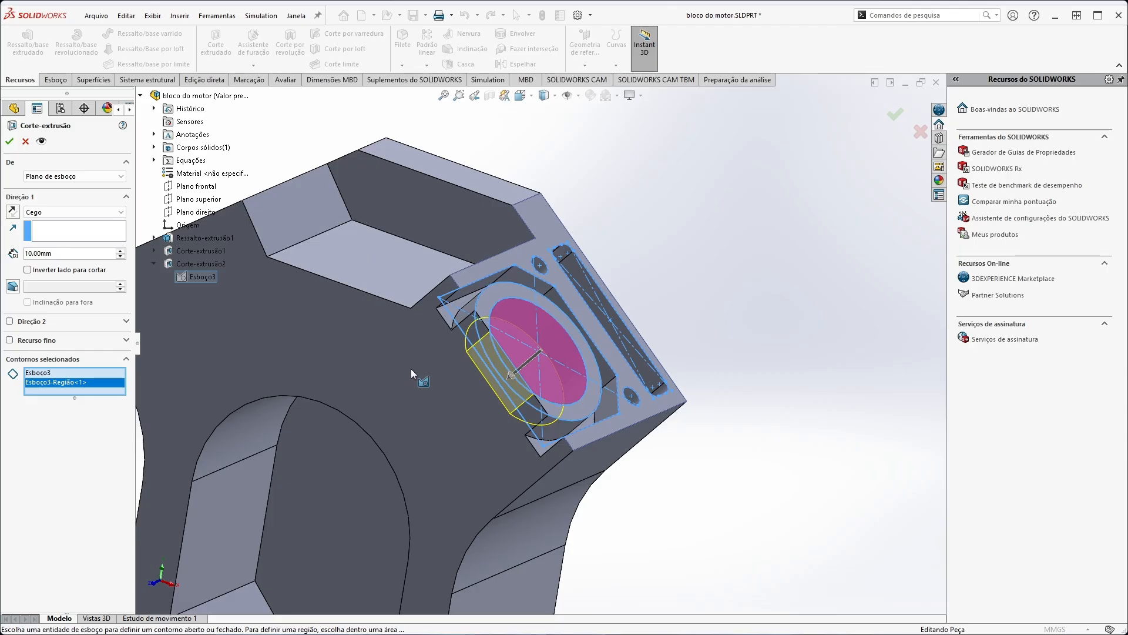
Set the inner circle's blind cut depth to 70 mm and inspect the preview at the arched opening.
{"action": "mouse_move", "coordinate": [412, 372]}
{"action": "middle_mouse_down"}
{"action": "mouse_move", "coordinate": [590, 324]}
{"action": "mouse_move", "coordinate": [573, 345]}
{"action": "mouse_move", "coordinate": [592, 323]}
{"action": "middle_mouse_up"}
{"action": "middle_click_drag", "start_coordinate": [655, 190], "coordinate": [613, 277]}
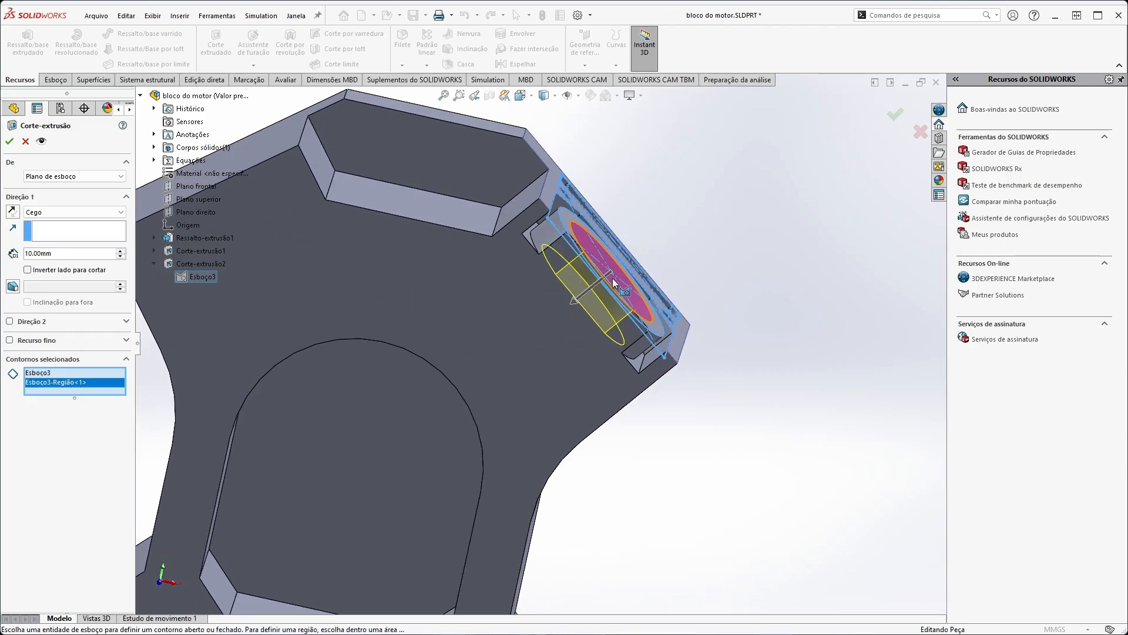
{"action": "left_click", "coordinate": [120, 251]}
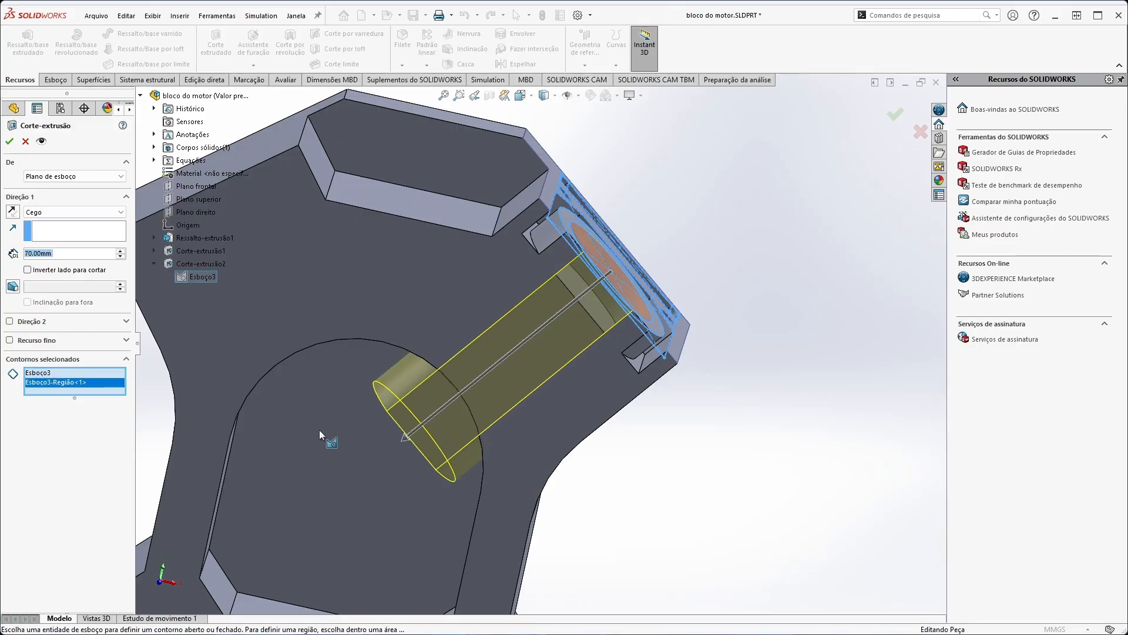
{"action": "mouse_move", "coordinate": [319, 429]}
{"action": "middle_mouse_down"}
{"action": "mouse_move", "coordinate": [347, 468]}
{"action": "mouse_move", "coordinate": [446, 433]}
{"action": "mouse_move", "coordinate": [456, 390]}
{"action": "mouse_move", "coordinate": [473, 382]}
{"action": "mouse_move", "coordinate": [453, 375]}
{"action": "middle_mouse_up"}
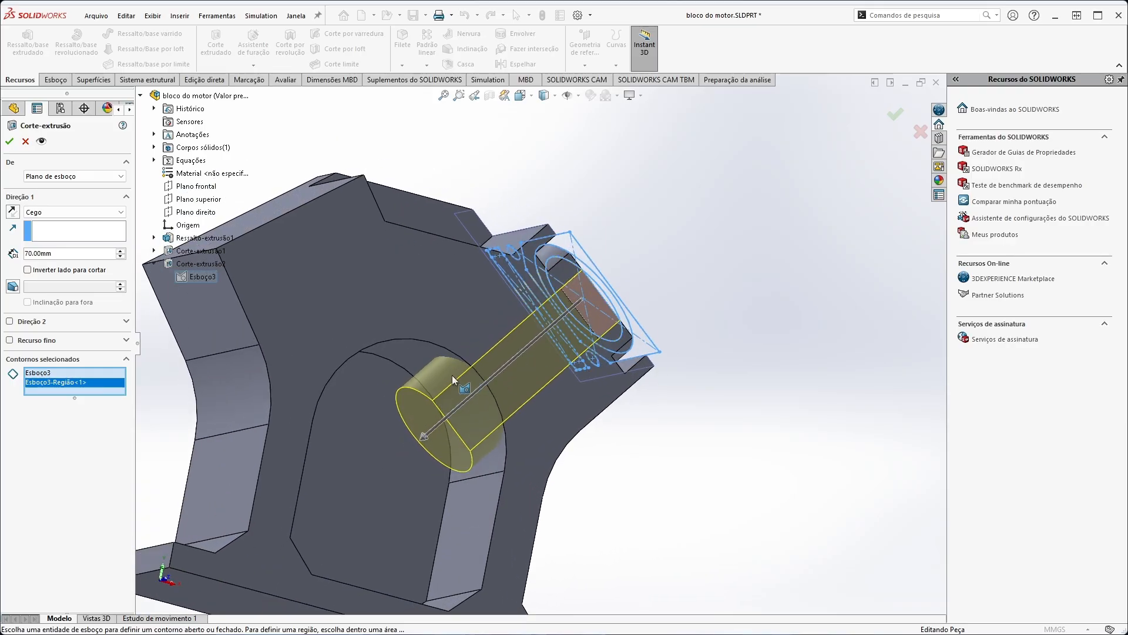
Set the blind cut's depth to 66 mm, keeping its start at the sketch plane.
{"action": "left_click", "coordinate": [70, 176]}
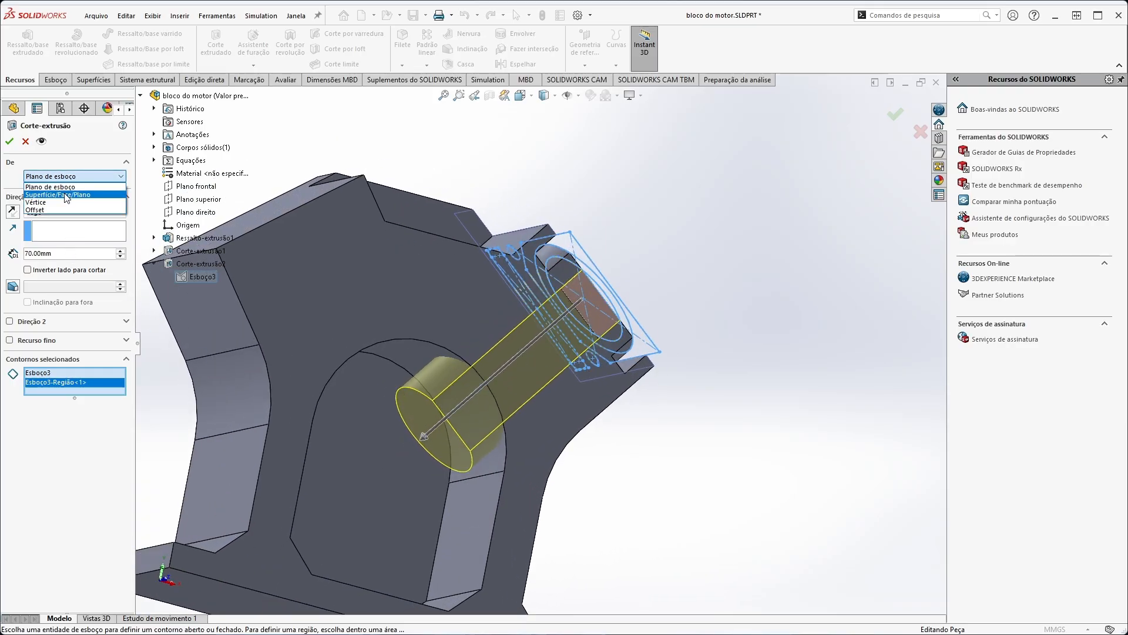
{"action": "left_click", "coordinate": [57, 265]}
{"action": "left_click", "coordinate": [59, 212]}
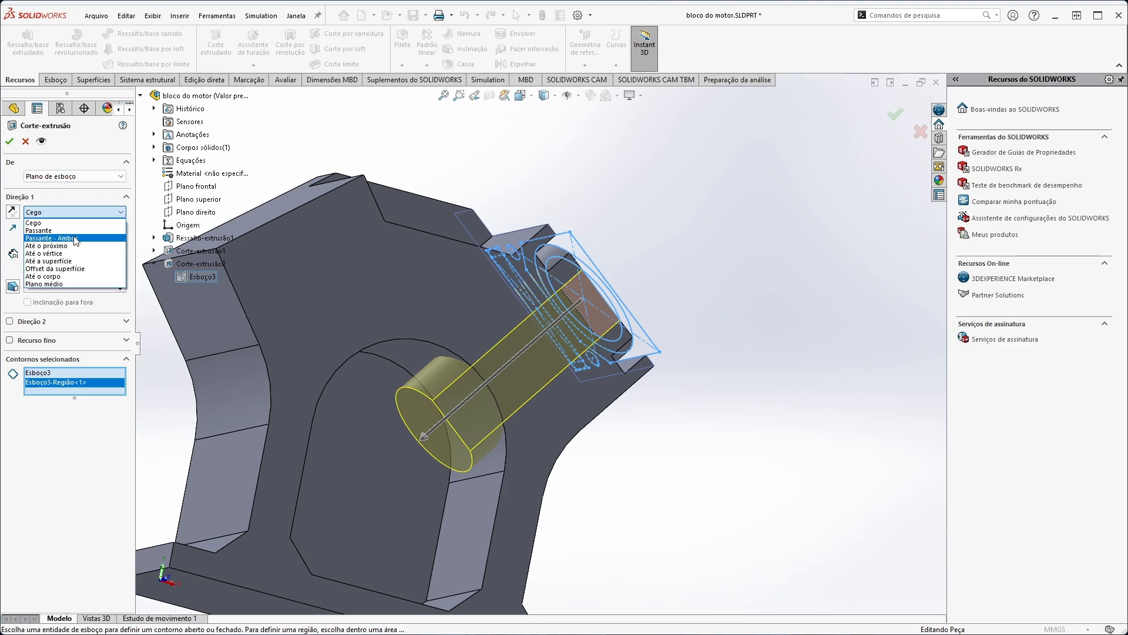
{"action": "left_click", "coordinate": [64, 253]}
{"action": "left_click", "coordinate": [424, 358]}
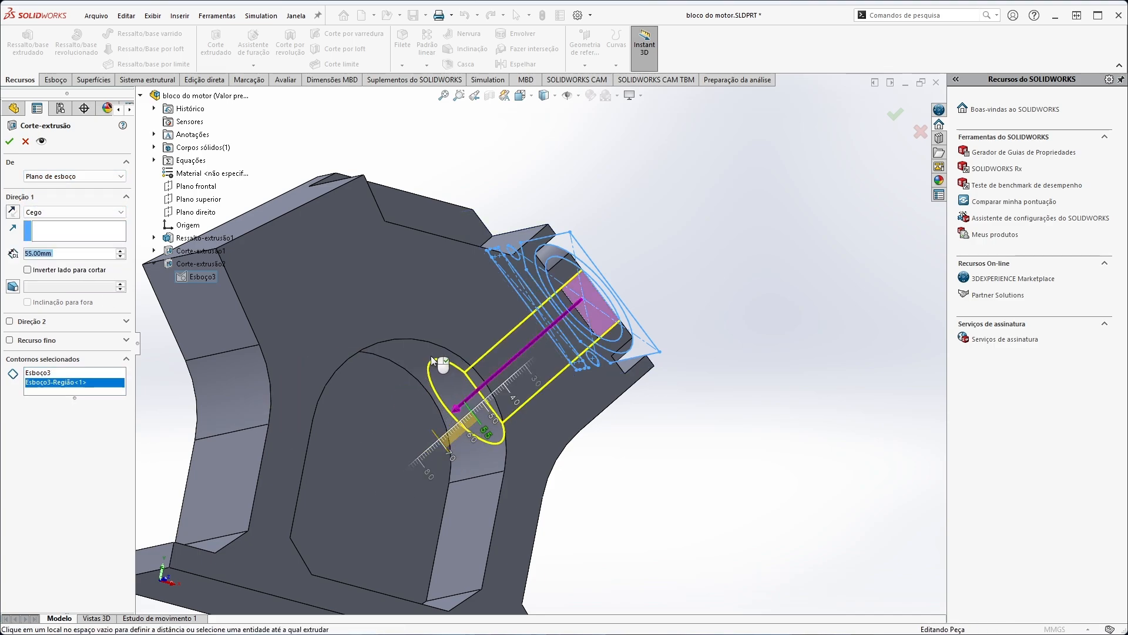
{"action": "left_click", "coordinate": [425, 396]}
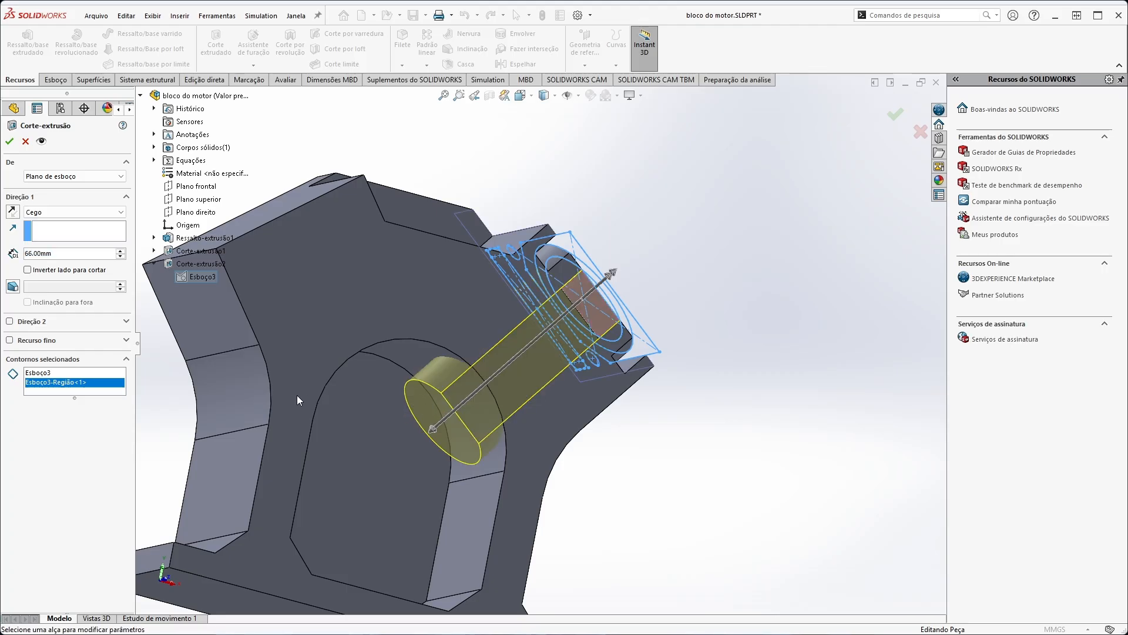
Set the cut's end condition to Up to Surface, pick the arched opening's curved inner face and inspect the preview.
{"action": "left_click", "coordinate": [59, 212]}
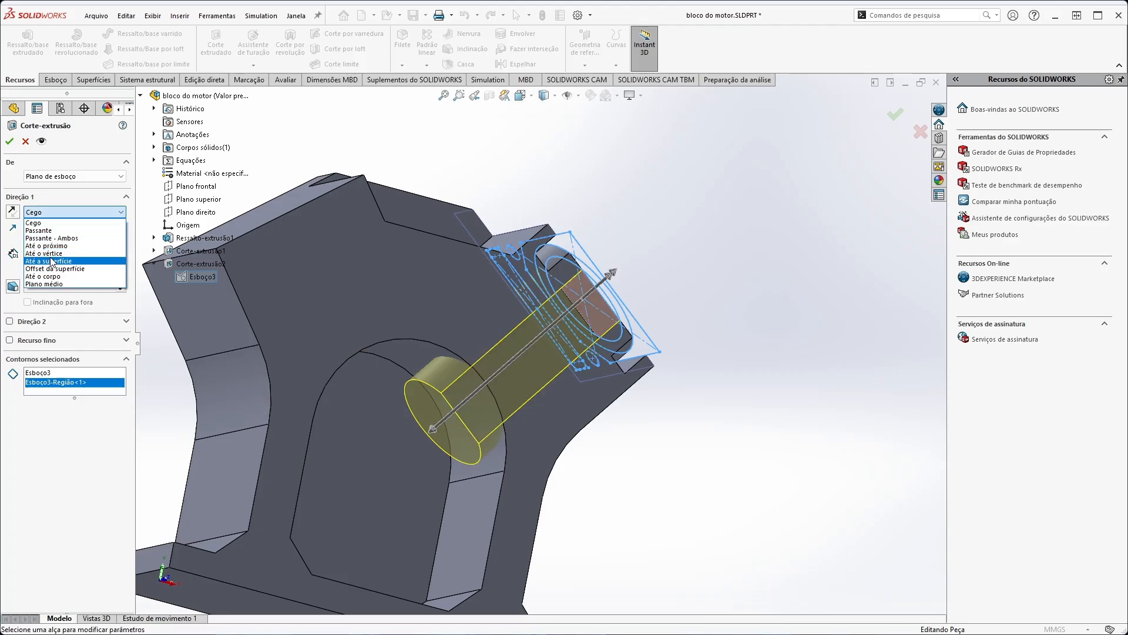
{"action": "left_click", "coordinate": [52, 261]}
{"action": "left_click", "coordinate": [429, 364]}
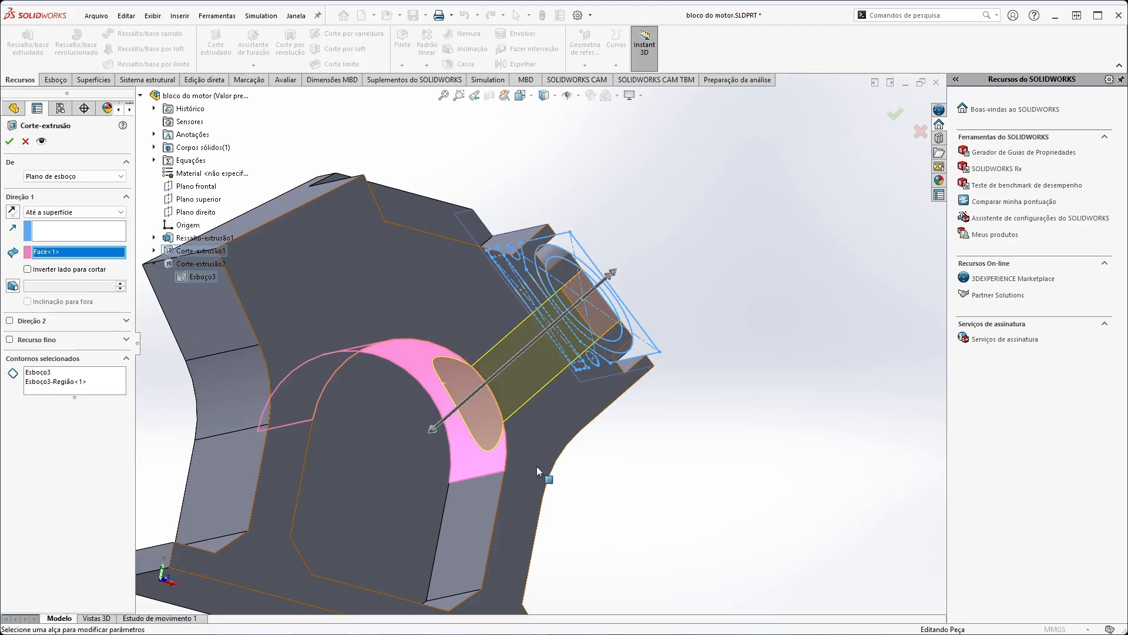
{"action": "middle_click_drag", "start_coordinate": [528, 403], "coordinate": [510, 366]}
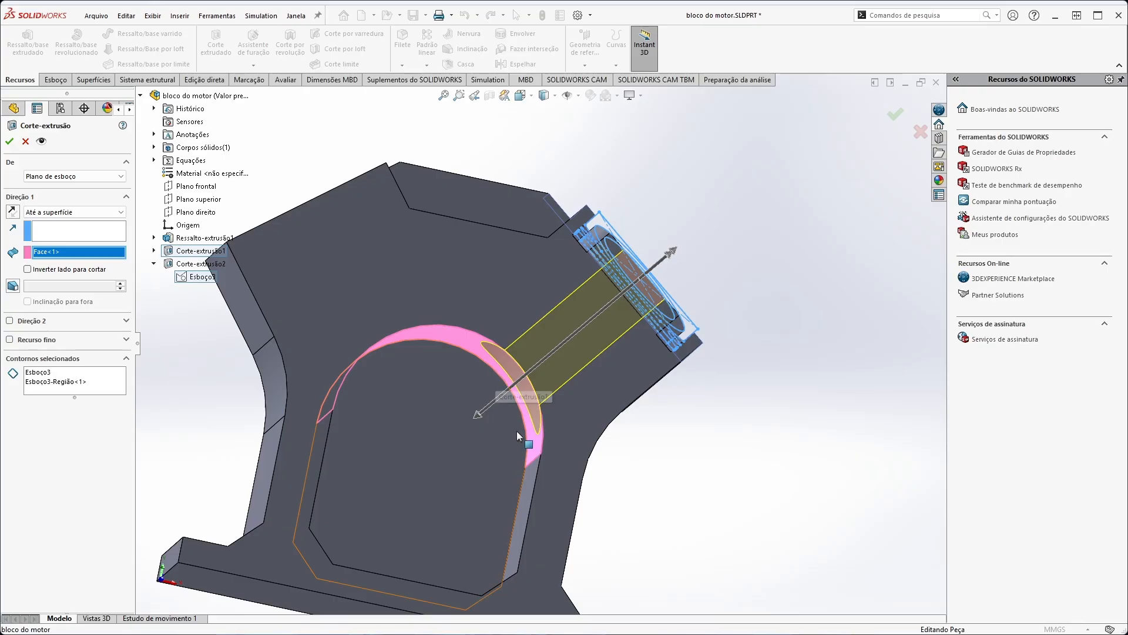
{"action": "middle_click_drag", "start_coordinate": [520, 393], "coordinate": [445, 380]}
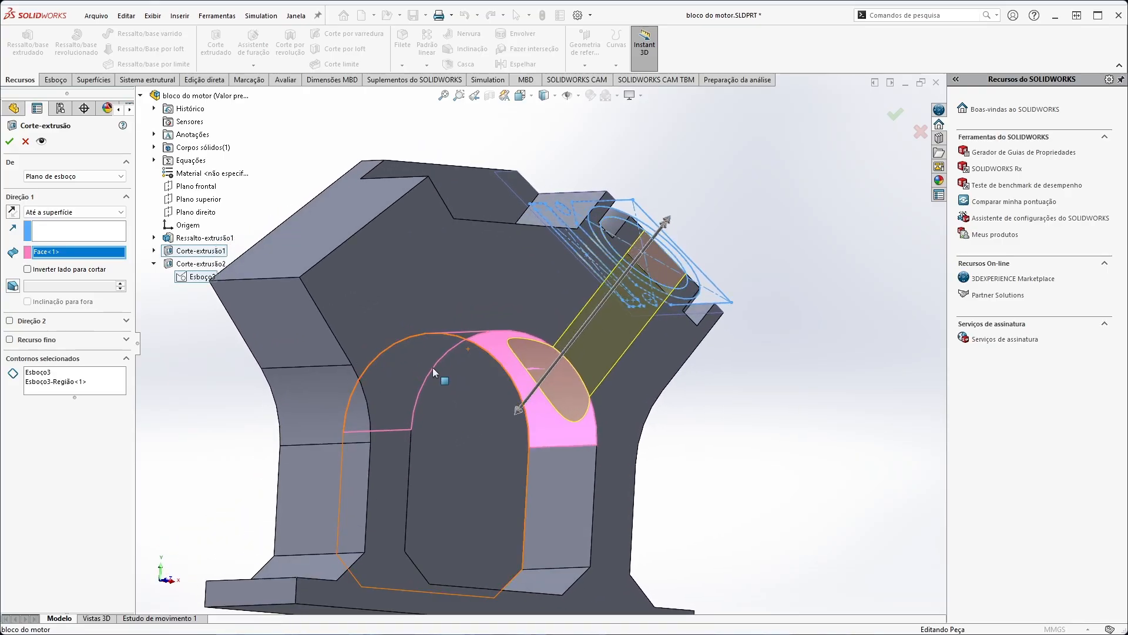
Try the Through All end condition for the inner circle's cut and inspect its preview from both ends of the block.
{"action": "left_click", "coordinate": [57, 213]}
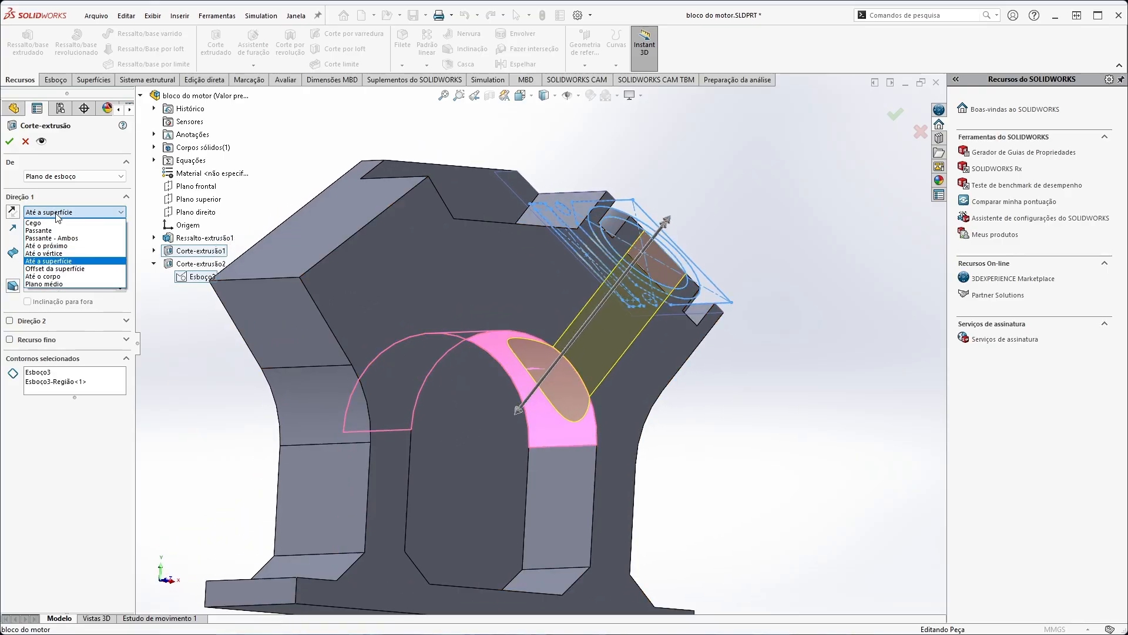
{"action": "left_click", "coordinate": [64, 231]}
{"action": "scroll", "coordinate": [306, 531], "scroll_direction": "down", "scroll_amount": 3}
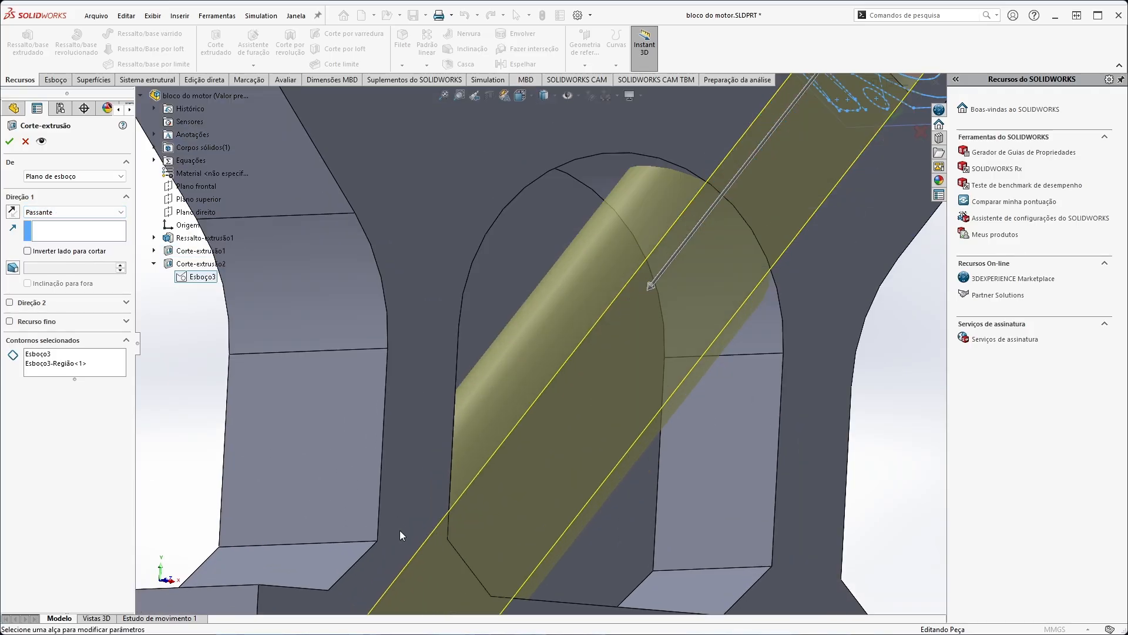
{"action": "scroll", "coordinate": [435, 530], "scroll_direction": "up", "scroll_amount": 6}
{"action": "middle_click_drag", "start_coordinate": [507, 482], "coordinate": [470, 465]}
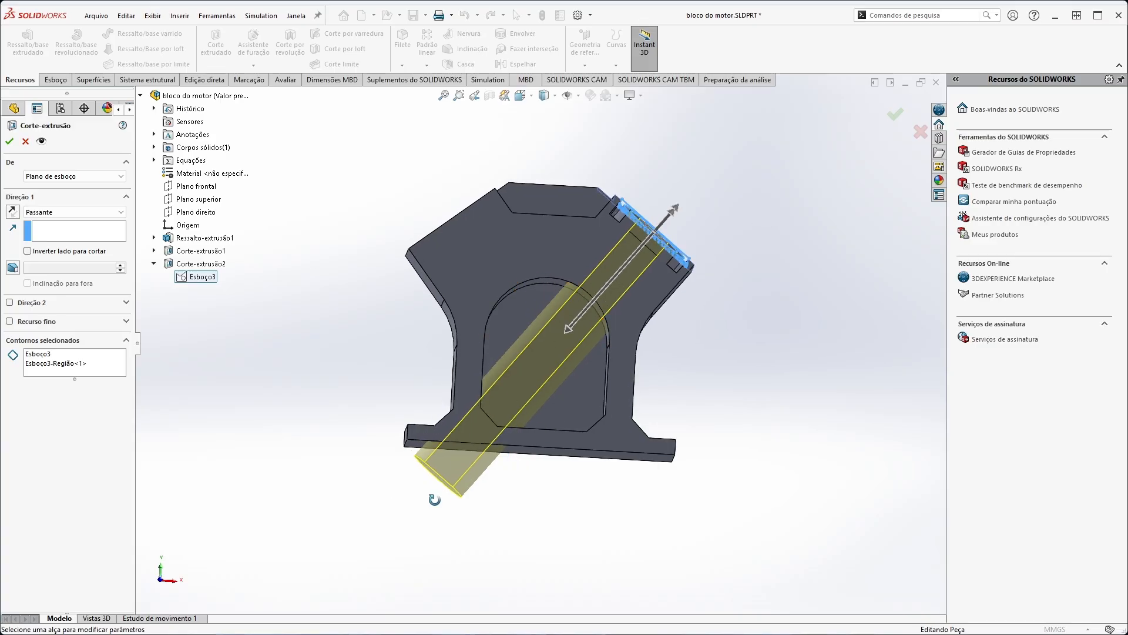
{"action": "middle_click_drag", "start_coordinate": [434, 499], "coordinate": [453, 499]}
{"action": "scroll", "coordinate": [482, 494], "scroll_direction": "down", "scroll_amount": 6}
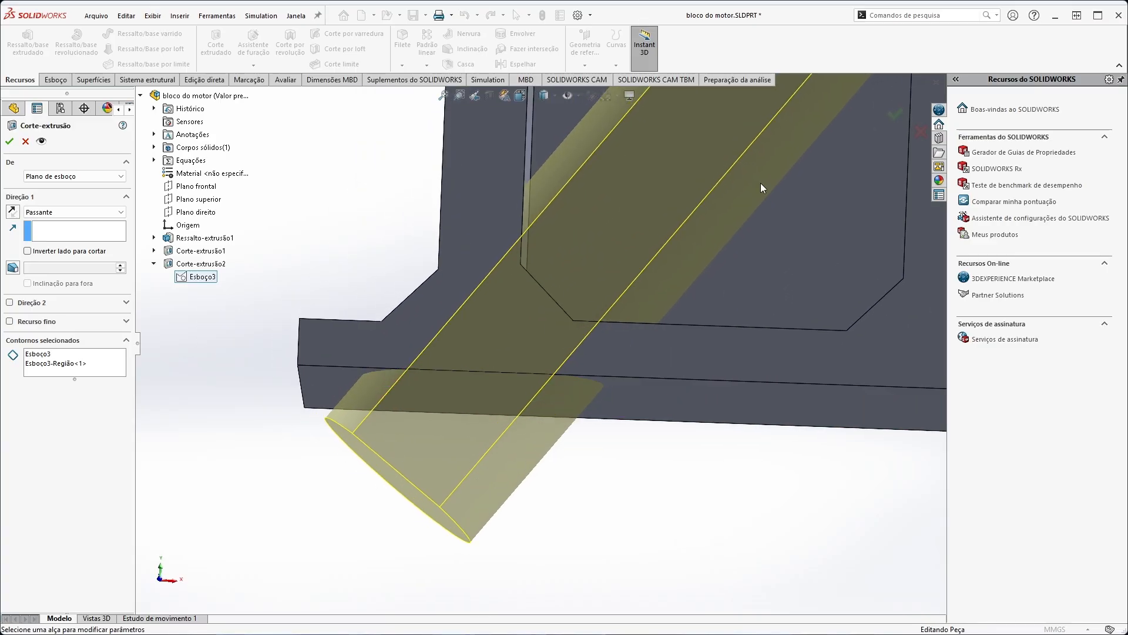
{"action": "scroll", "coordinate": [789, 172], "scroll_direction": "up", "scroll_amount": 6}
{"action": "scroll", "coordinate": [631, 223], "scroll_direction": "down", "scroll_amount": 4}
{"action": "middle_click_drag", "start_coordinate": [591, 344], "coordinate": [551, 361]}
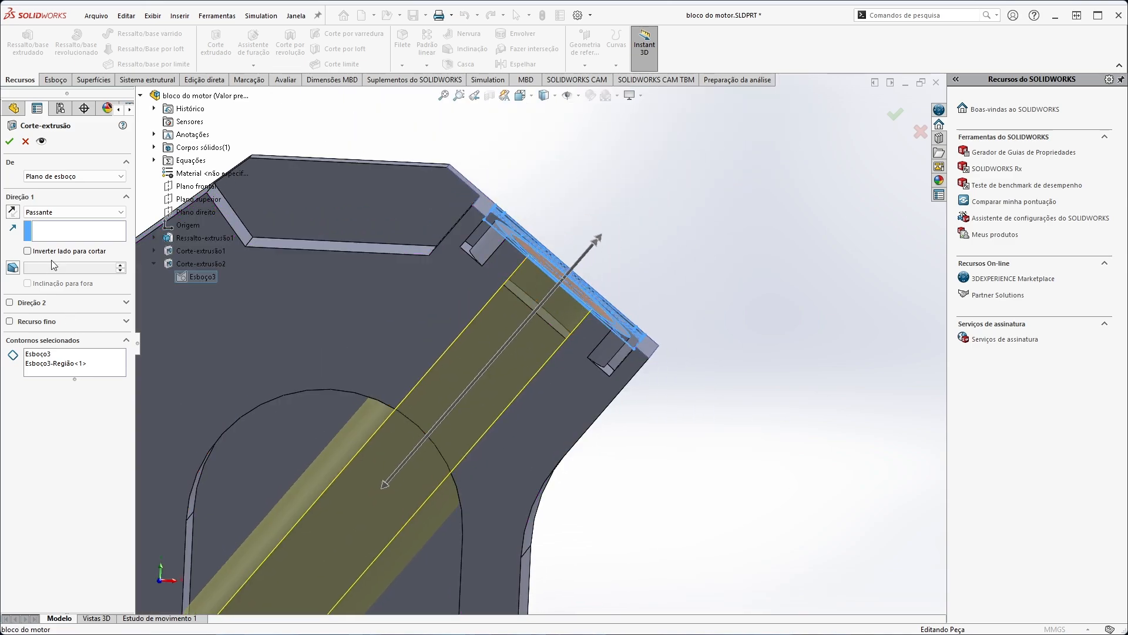
Try the Through All - Both end condition, inspect the preview and switch the second direction off again.
{"action": "left_click", "coordinate": [75, 212]}
{"action": "left_click", "coordinate": [65, 237]}
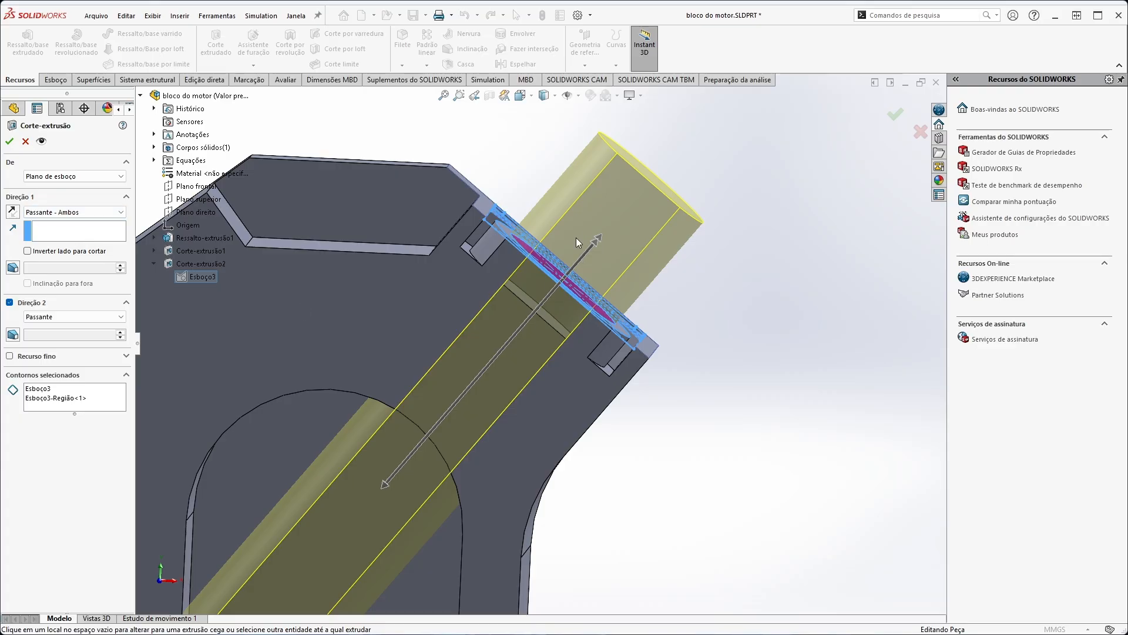
{"action": "scroll", "coordinate": [716, 267], "scroll_direction": "up", "scroll_amount": 3}
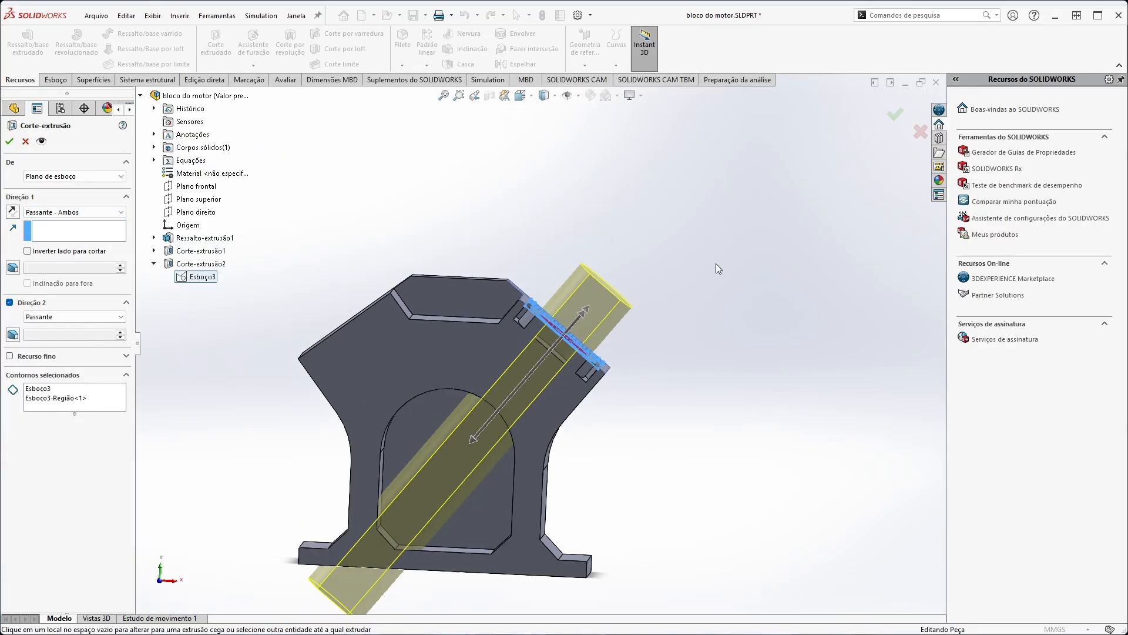
{"action": "middle_click_drag", "start_coordinate": [621, 314], "coordinate": [534, 300]}
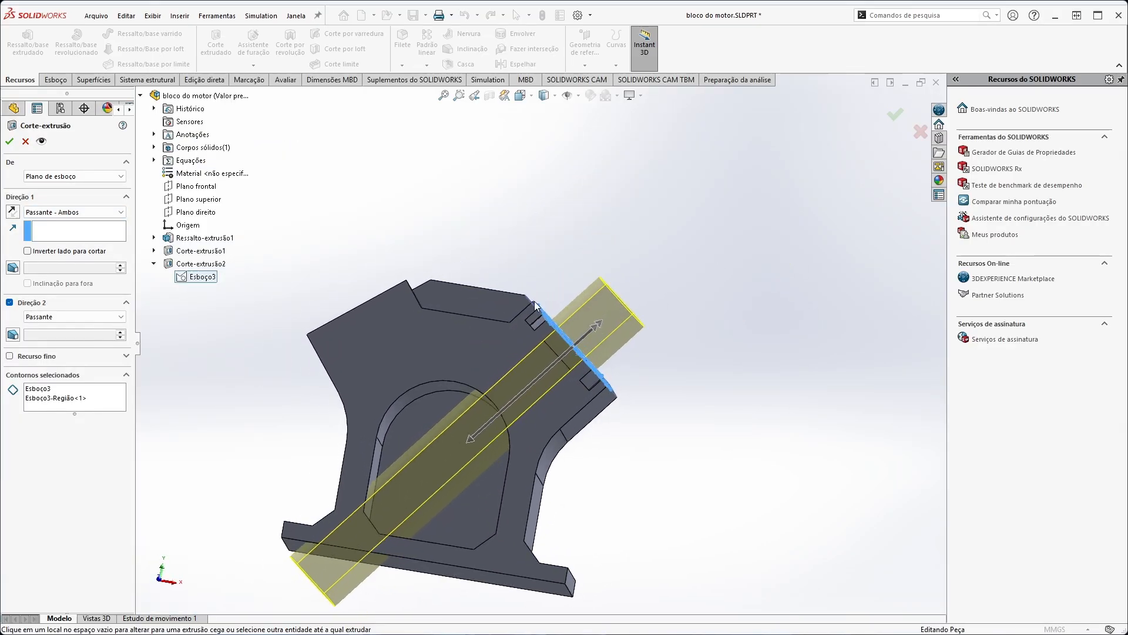
{"action": "left_click", "coordinate": [9, 302]}
Set the cut's end condition to Up to Surface and pick the arched opening's curved inner face.
{"action": "left_click", "coordinate": [44, 212]}
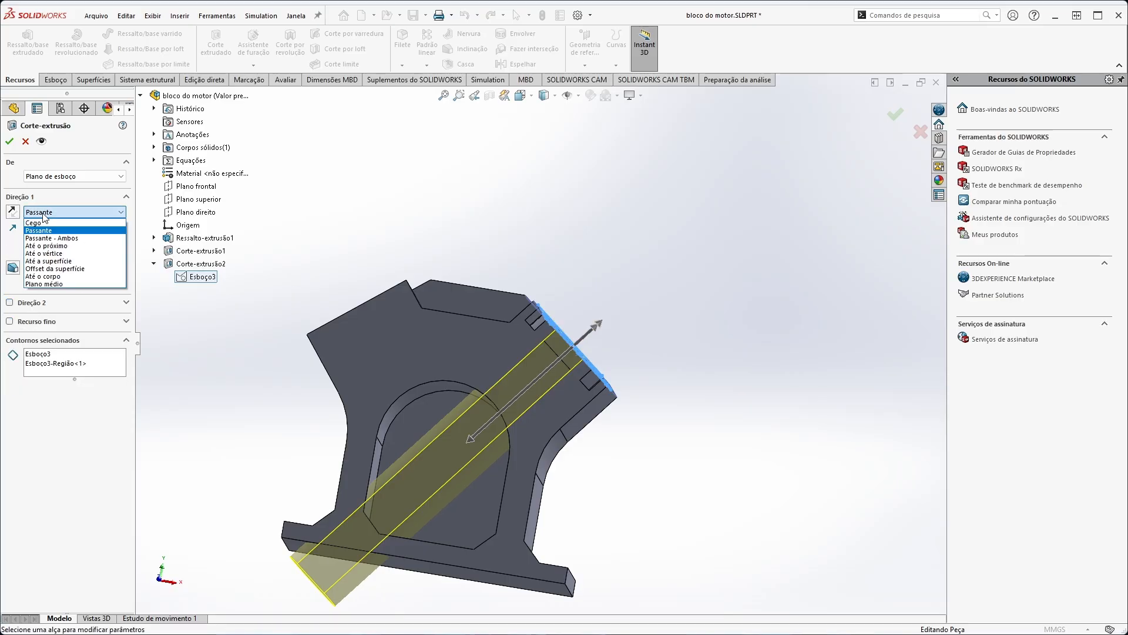
{"action": "left_click", "coordinate": [50, 261]}
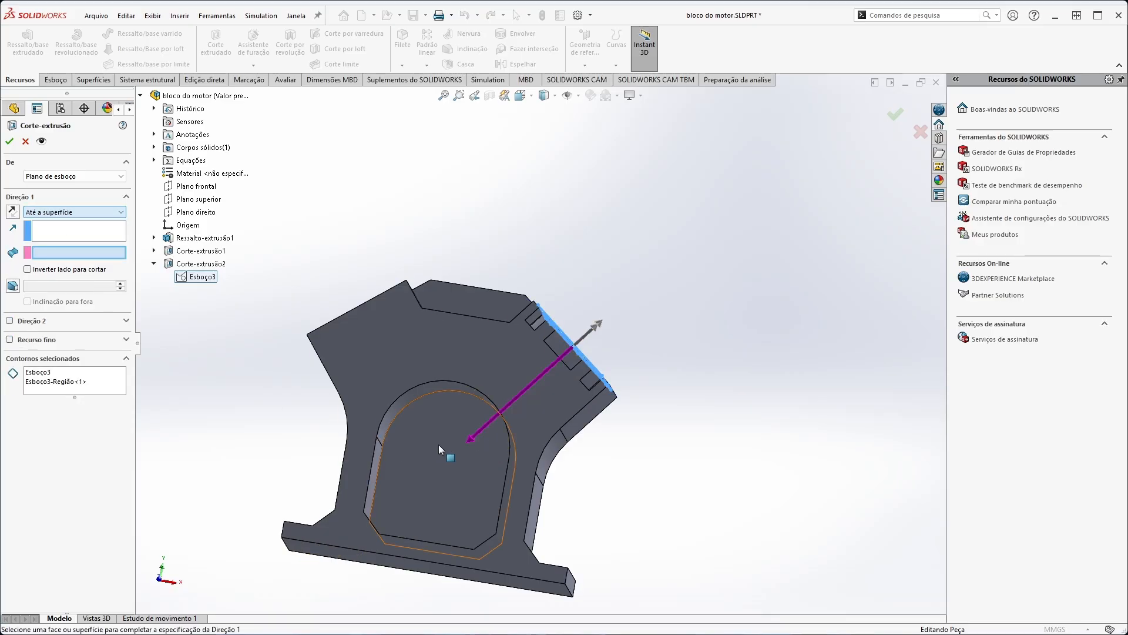
{"action": "left_click", "coordinate": [464, 388]}
Try the Offset From Surface end condition with a 10 mm offset from the arched opening's curved face.
{"action": "left_click", "coordinate": [65, 213]}
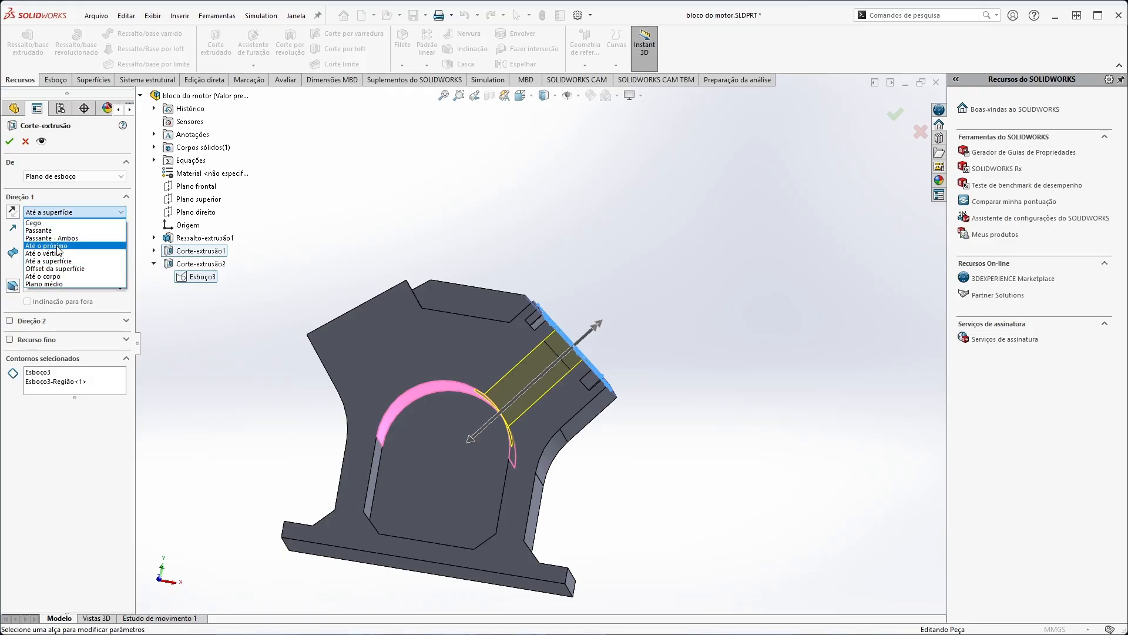
{"action": "left_click", "coordinate": [73, 271]}
{"action": "scroll", "coordinate": [503, 380], "scroll_direction": "down", "scroll_amount": 5}
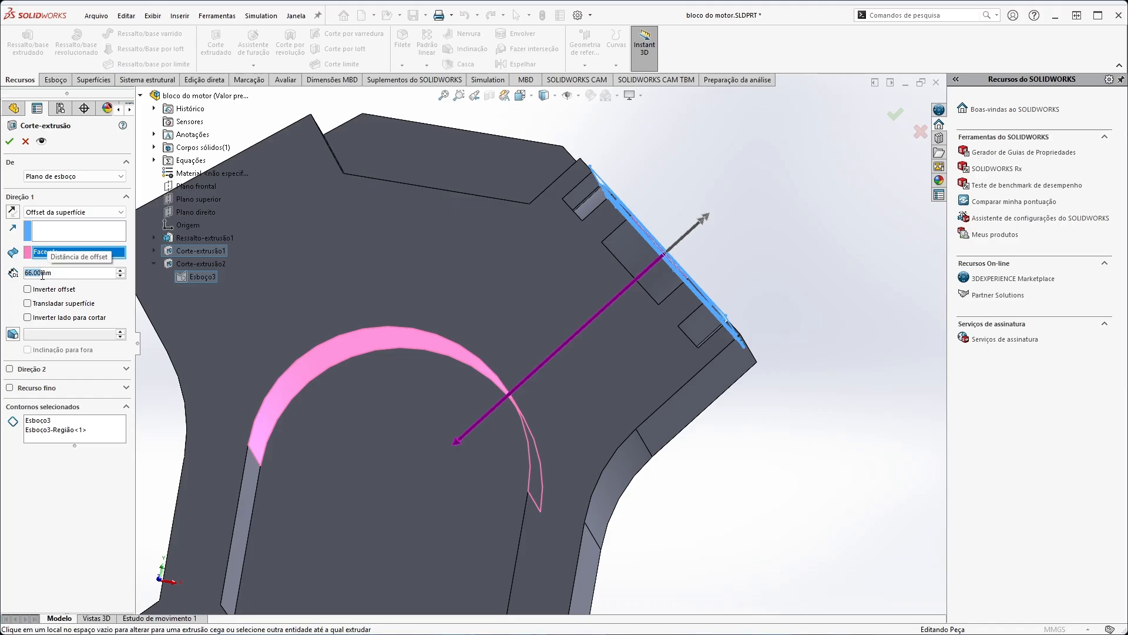
{"action": "type", "text": "10"}
{"action": "key", "text": "Return"}
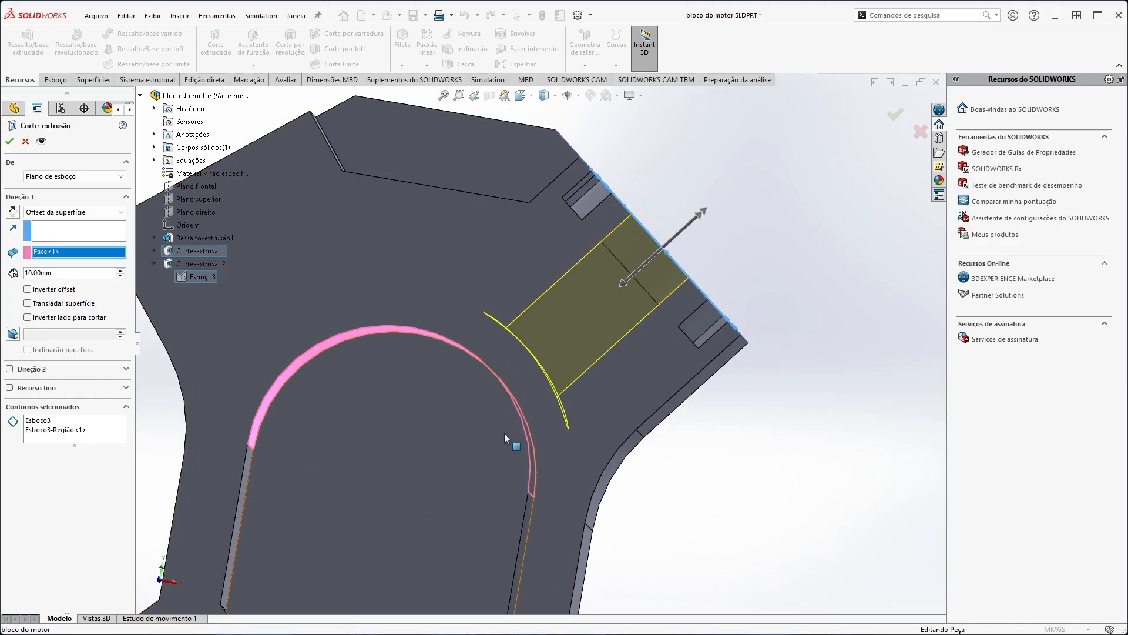
Reverse the surface offset to check the preview and restore its original direction.
{"action": "middle_click_drag", "start_coordinate": [487, 368], "coordinate": [449, 347]}
{"action": "left_click", "coordinate": [27, 290]}
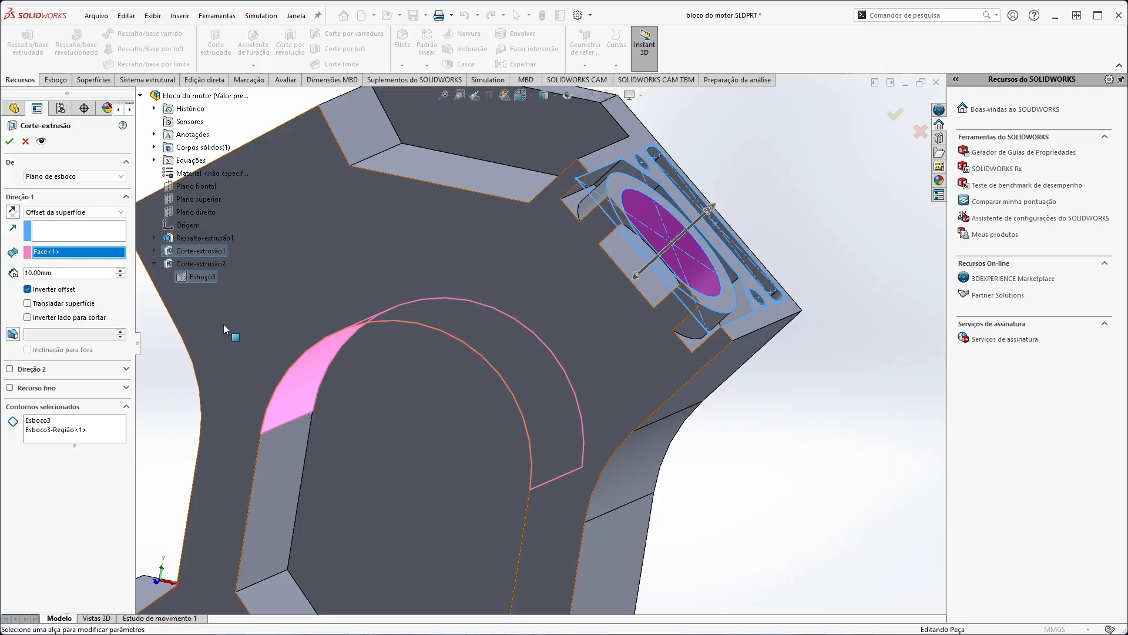
{"action": "left_click", "coordinate": [27, 290]}
{"action": "mouse_move", "coordinate": [309, 322]}
{"action": "middle_mouse_down"}
{"action": "mouse_move", "coordinate": [354, 315]}
{"action": "mouse_move", "coordinate": [327, 324]}
{"action": "middle_mouse_up"}
Return the end condition to Up to Surface at the curved face and finish the cut.
{"action": "left_click", "coordinate": [74, 212]}
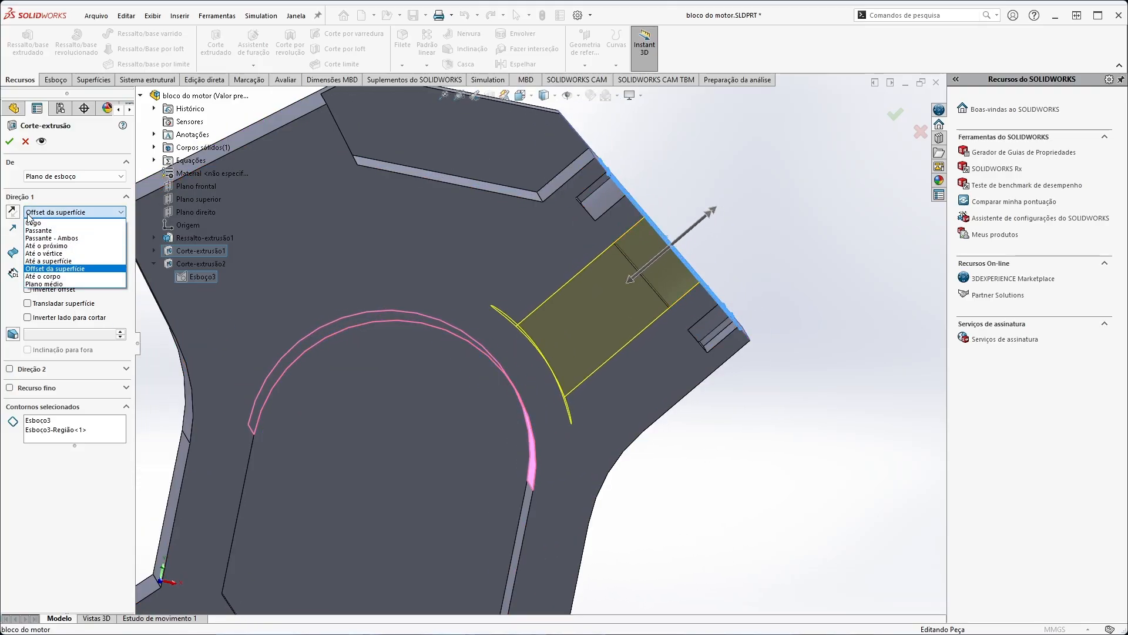
{"action": "left_click", "coordinate": [48, 261]}
{"action": "middle_click_drag", "start_coordinate": [335, 381], "coordinate": [461, 354]}
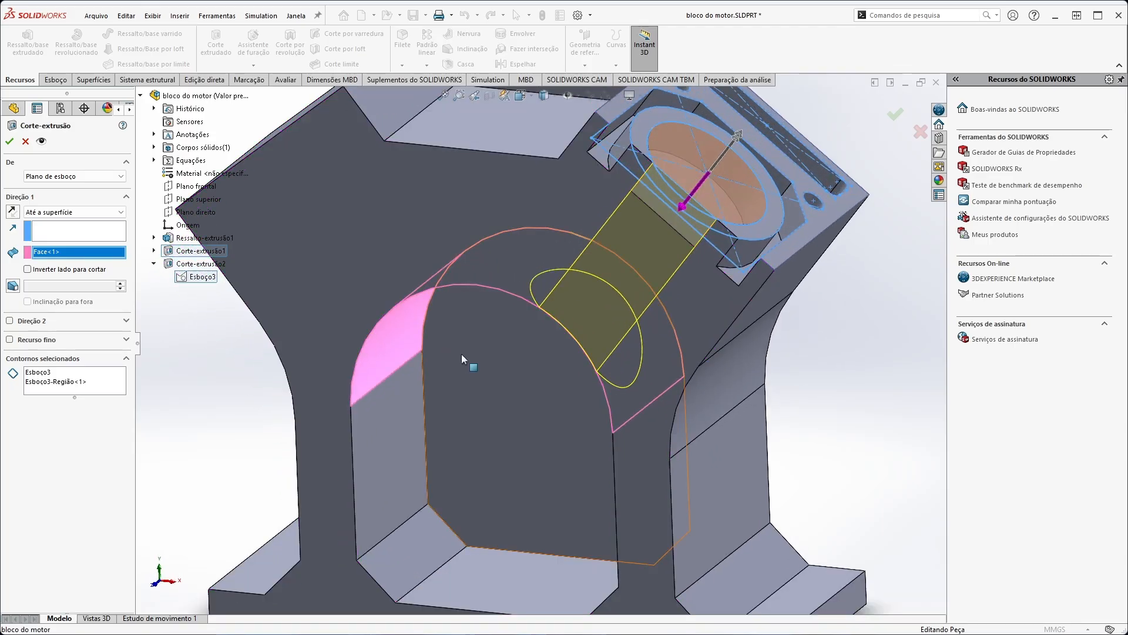
{"action": "scroll", "coordinate": [756, 146], "scroll_direction": "down", "scroll_amount": 3}
{"action": "scroll", "coordinate": [755, 146], "scroll_direction": "up", "scroll_amount": 5}
{"action": "left_click", "coordinate": [10, 141]}
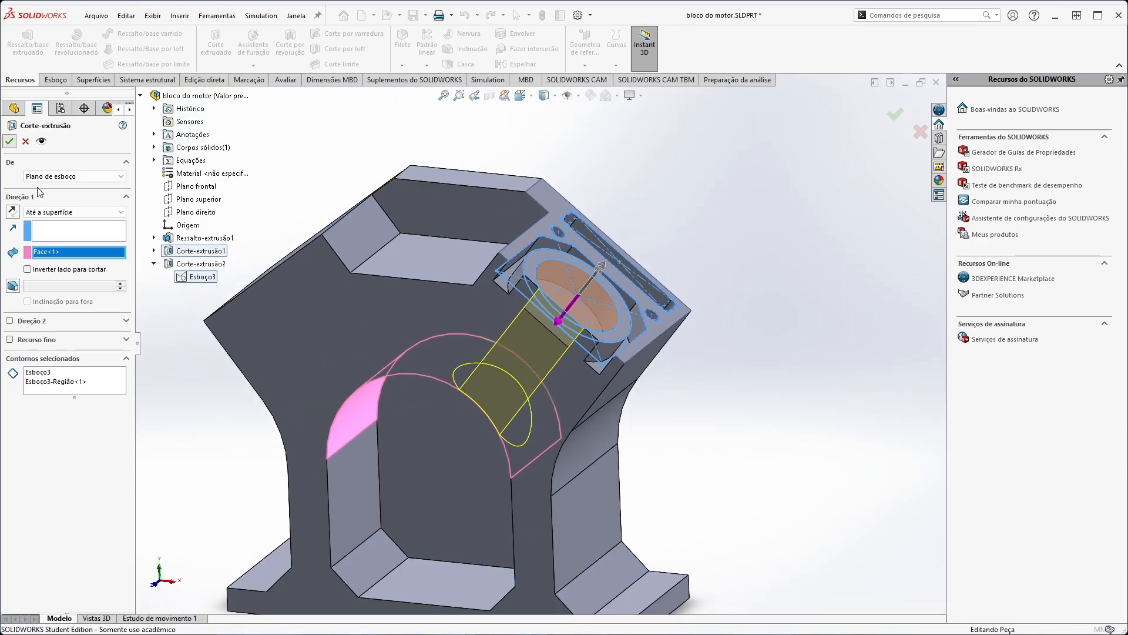
Examine the finished bore, the surrounding cuts on the sloped face and the junction with the arched opening from several angles.
{"action": "middle_click_drag", "start_coordinate": [636, 280], "coordinate": [414, 373]}
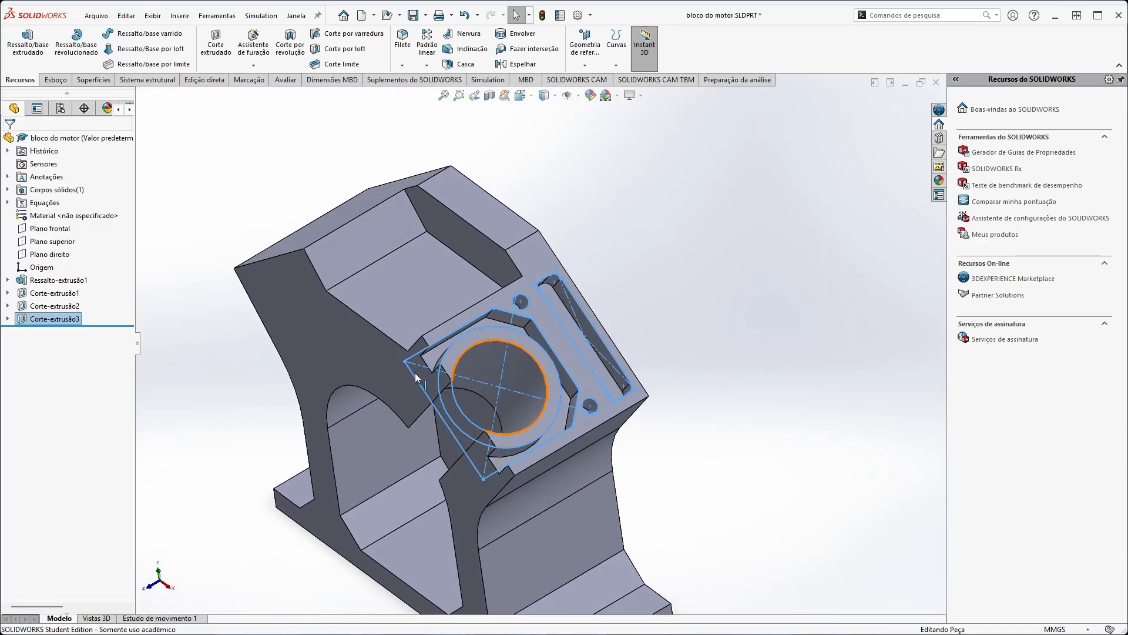
{"action": "left_click", "coordinate": [218, 337]}
{"action": "middle_click_drag", "start_coordinate": [276, 347], "coordinate": [430, 320]}
{"action": "middle_click_drag", "start_coordinate": [506, 378], "coordinate": [376, 467]}
{"action": "scroll", "coordinate": [378, 466], "scroll_direction": "down", "scroll_amount": 4}
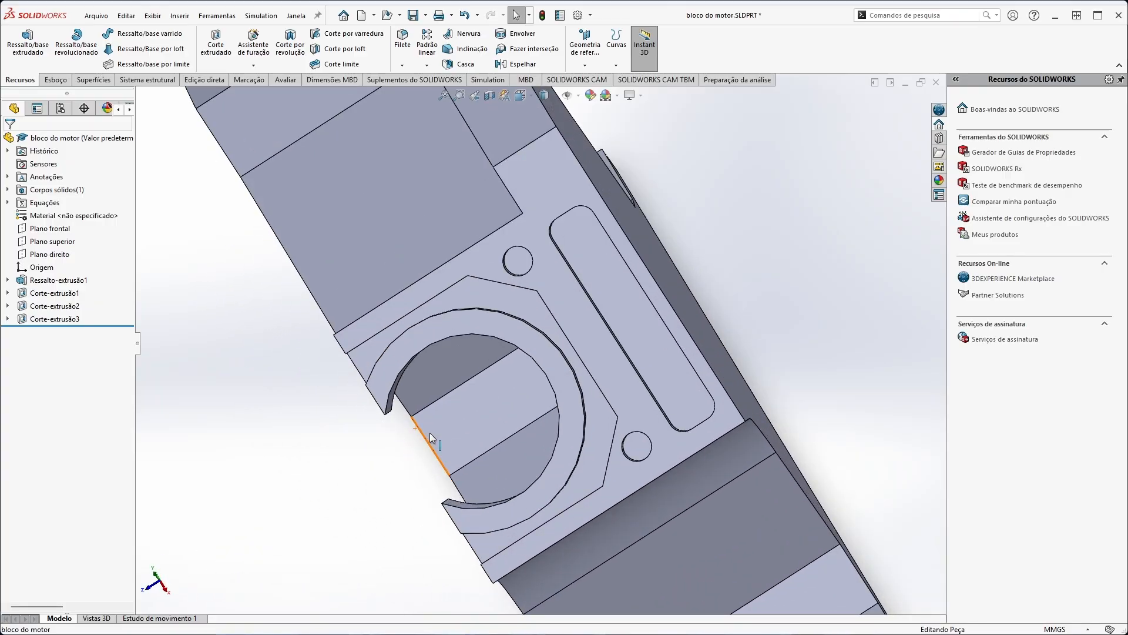
{"action": "middle_click_drag", "start_coordinate": [429, 432], "coordinate": [485, 422]}
{"action": "middle_click_drag", "start_coordinate": [636, 407], "coordinate": [689, 325]}
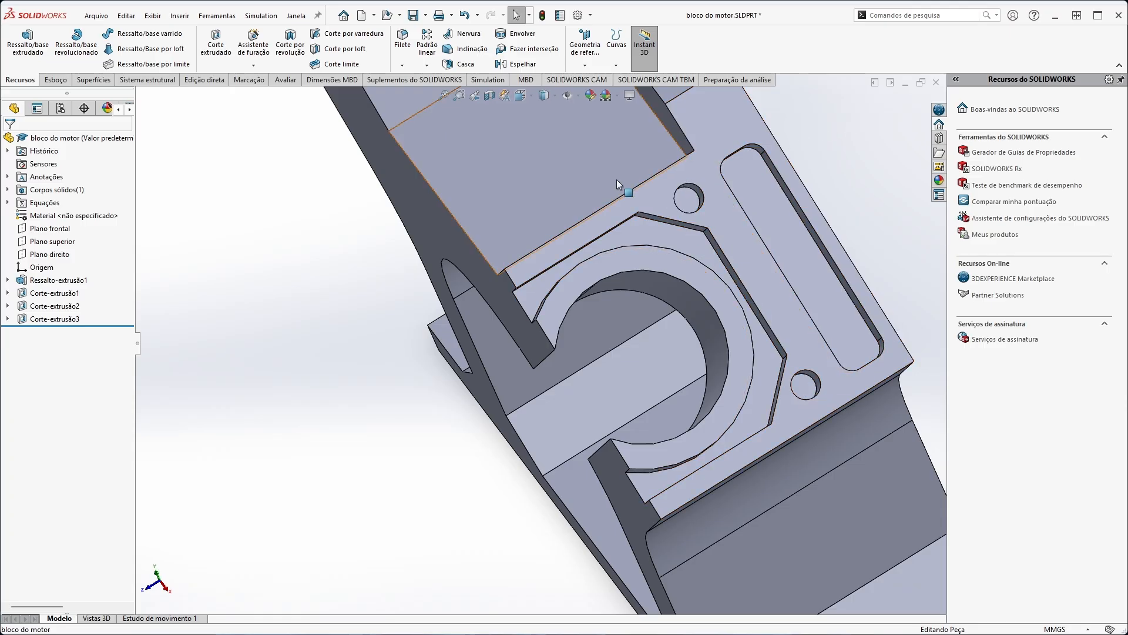
{"action": "middle_click_drag", "start_coordinate": [783, 305], "coordinate": [717, 171]}
{"action": "middle_click_drag", "start_coordinate": [745, 224], "coordinate": [781, 210]}
{"action": "middle_click_drag", "start_coordinate": [758, 171], "coordinate": [704, 248]}
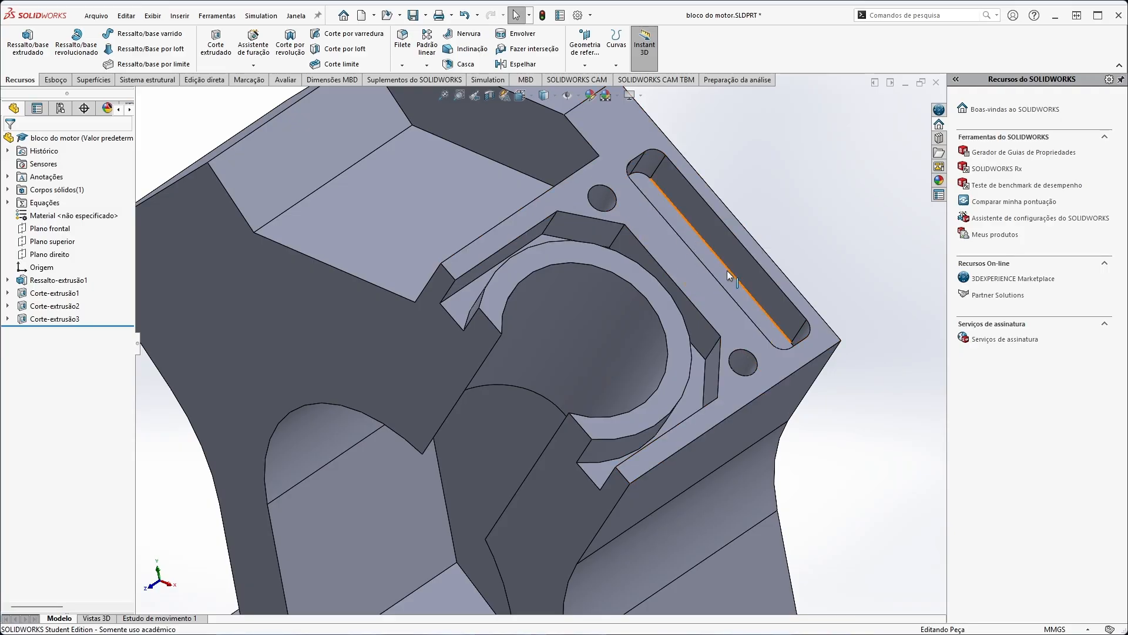
{"action": "scroll", "coordinate": [552, 275], "scroll_direction": "down", "scroll_amount": 3}
{"action": "scroll", "coordinate": [517, 297], "scroll_direction": "up", "scroll_amount": 6}
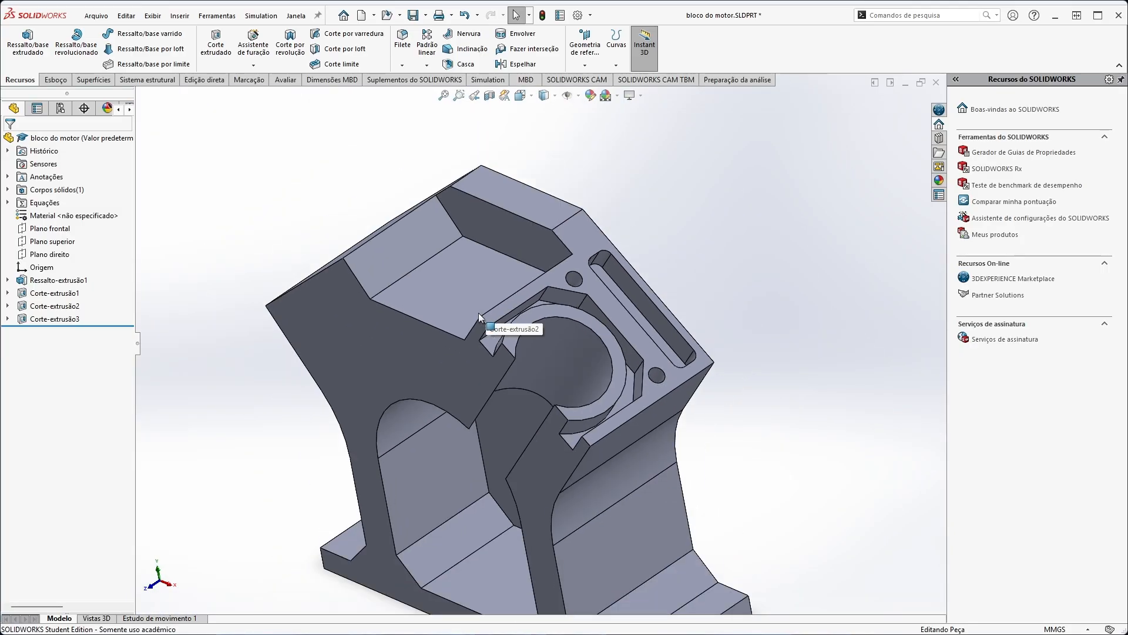
{"action": "middle_click_drag", "start_coordinate": [373, 363], "coordinate": [404, 324]}
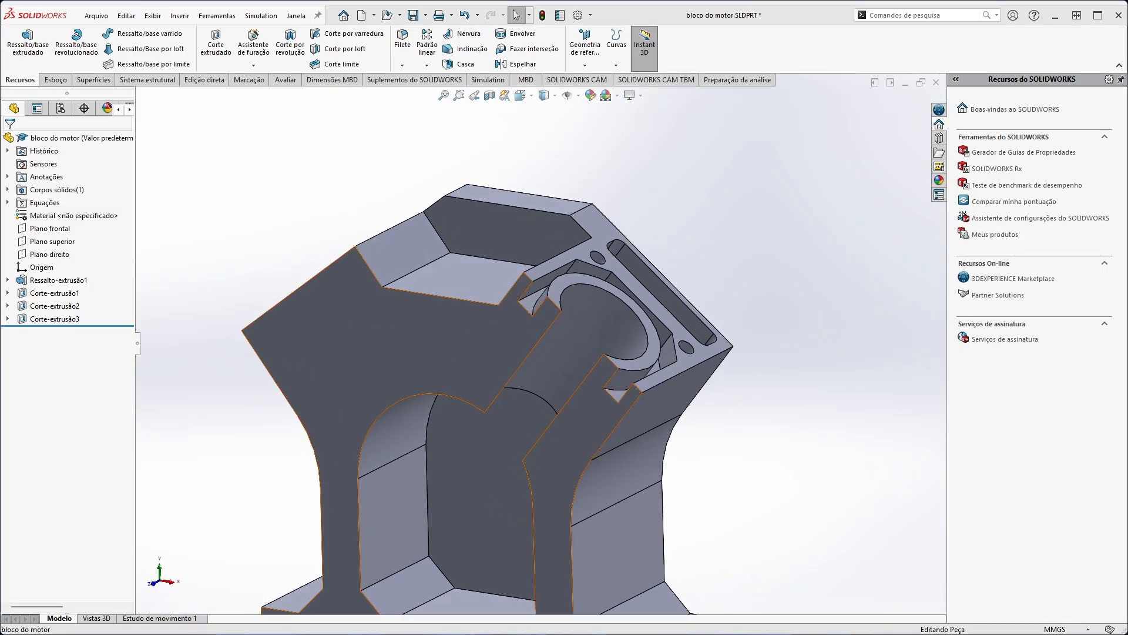
Start a new sketch on the flat back face of the arched opening.
{"action": "middle_click_drag", "start_coordinate": [518, 558], "coordinate": [478, 514]}
{"action": "left_click", "coordinate": [524, 509]}
{"action": "mouse_move", "coordinate": [534, 484]}
{"action": "middle_mouse_down"}
{"action": "mouse_move", "coordinate": [488, 454]}
{"action": "mouse_move", "coordinate": [608, 429]}
{"action": "mouse_move", "coordinate": [528, 423]}
{"action": "mouse_move", "coordinate": [511, 449]}
{"action": "mouse_move", "coordinate": [517, 473]}
{"action": "middle_mouse_up"}
{"action": "right_click", "coordinate": [518, 489]}
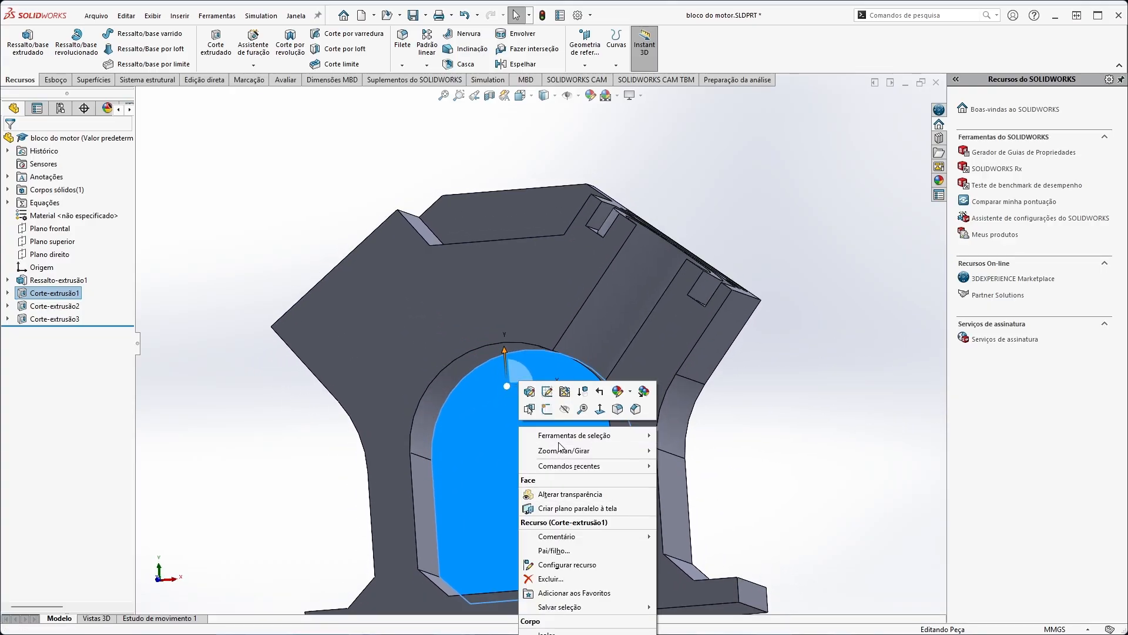
{"action": "left_click", "coordinate": [547, 410]}
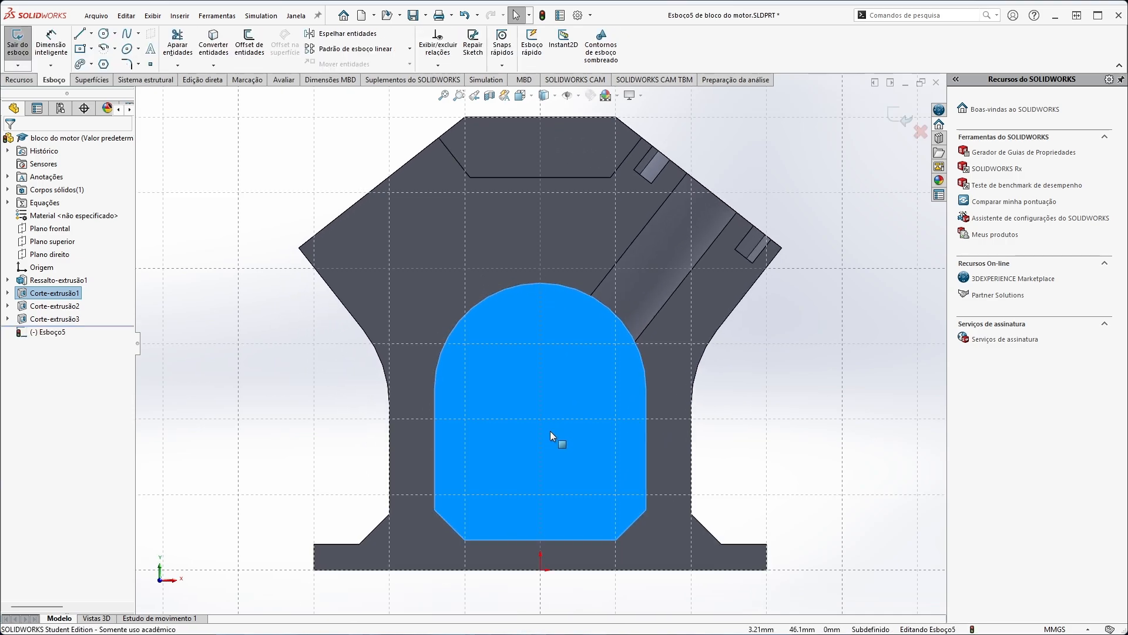
Sketch a circle about 11.5 mm in diameter on the vertical centreline, about 40 mm above the origin.
{"action": "left_click", "coordinate": [103, 34]}
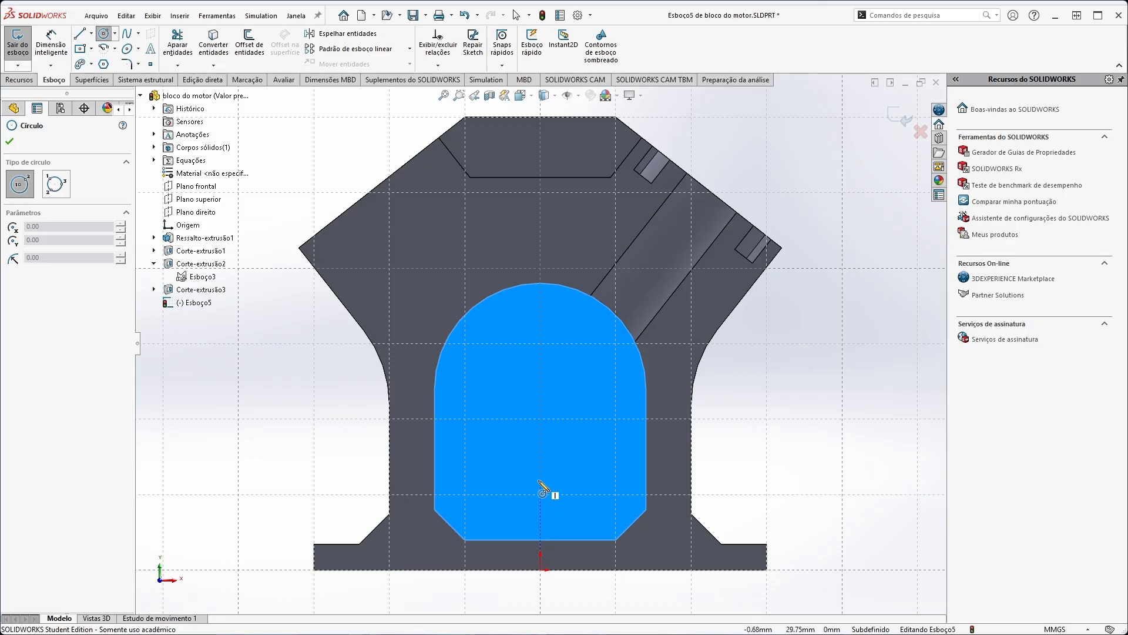
{"action": "left_click", "coordinate": [543, 462]}
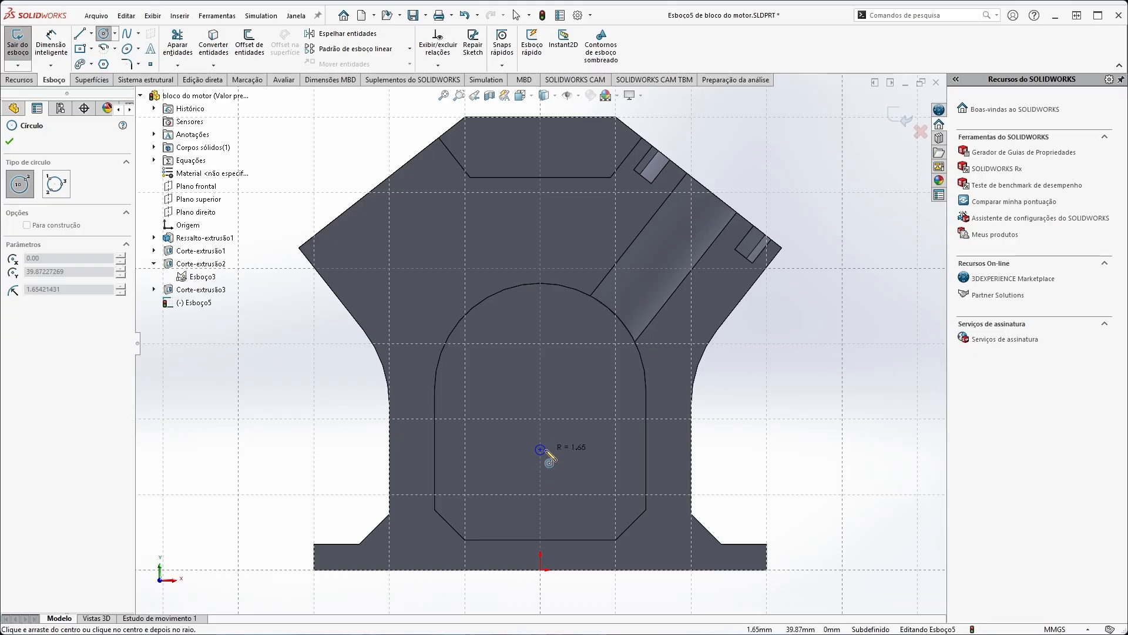
{"action": "left_click", "coordinate": [558, 453]}
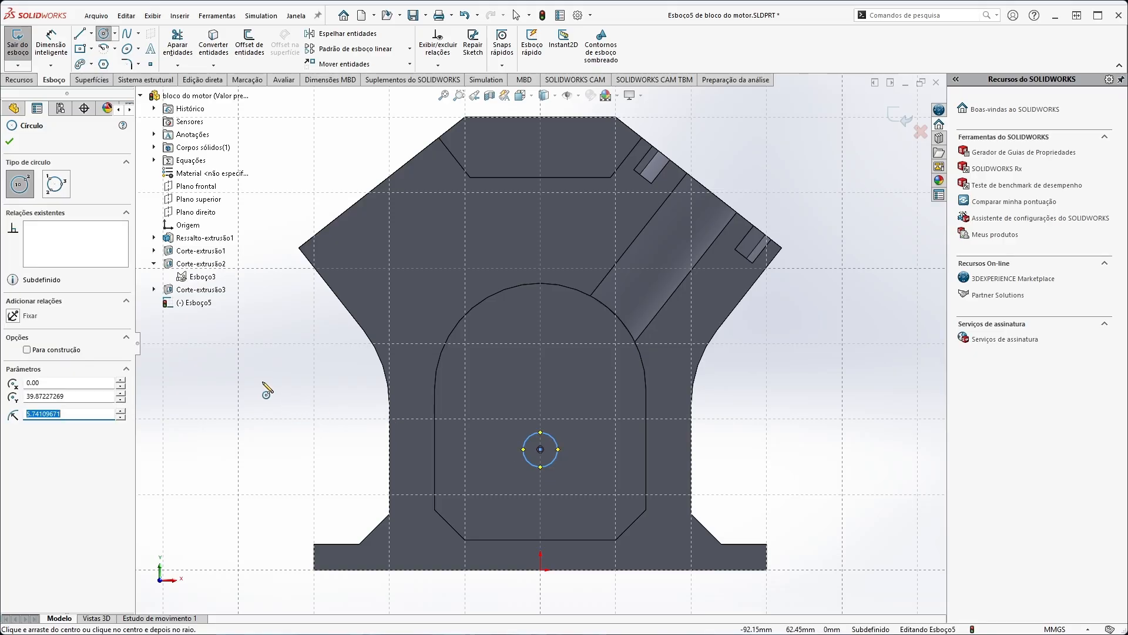
{"action": "key", "text": "Escape"}
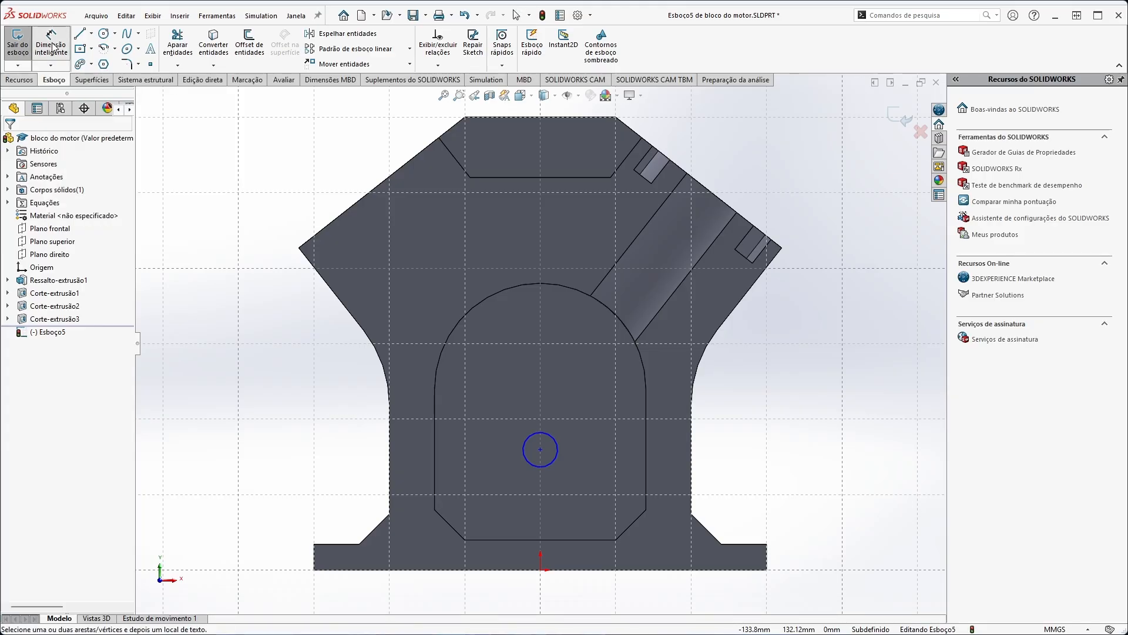
Dimension the circle's diameter as 14 mm.
{"action": "left_click", "coordinate": [52, 44]}
{"action": "left_click", "coordinate": [556, 462]}
{"action": "left_click", "coordinate": [596, 449]}
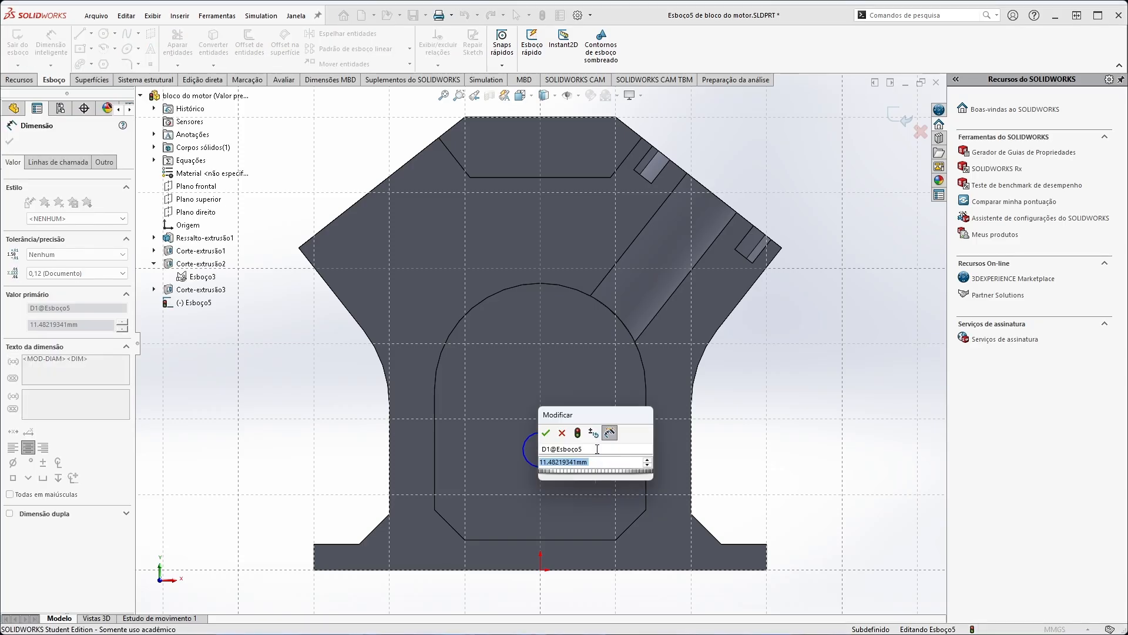
{"action": "type", "text": "14"}
{"action": "key", "text": "Return"}
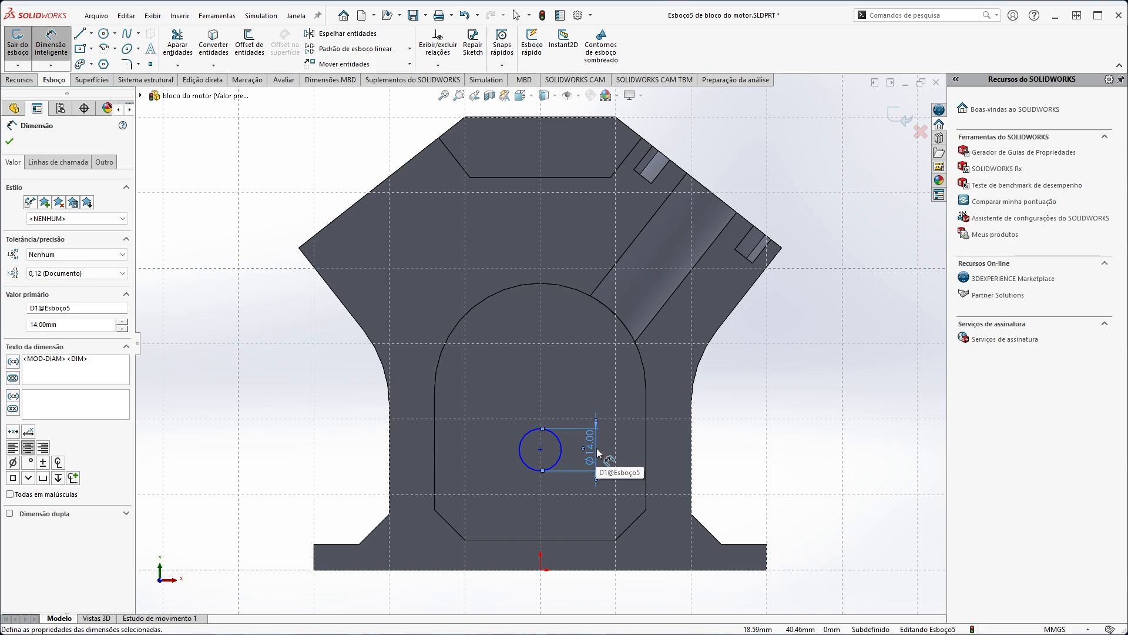
Dimension the circle's centre 30 mm above the arched opening's bottom edge and leave the dimension tool.
{"action": "left_click", "coordinate": [541, 539]}
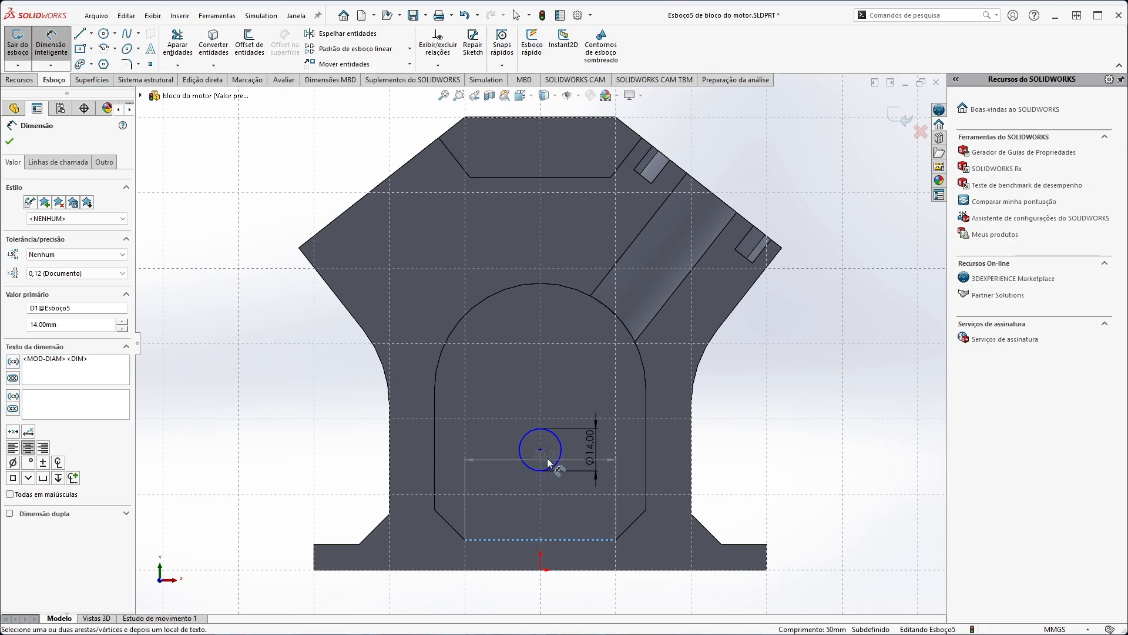
{"action": "left_click", "coordinate": [540, 450]}
{"action": "left_click", "coordinate": [489, 491]}
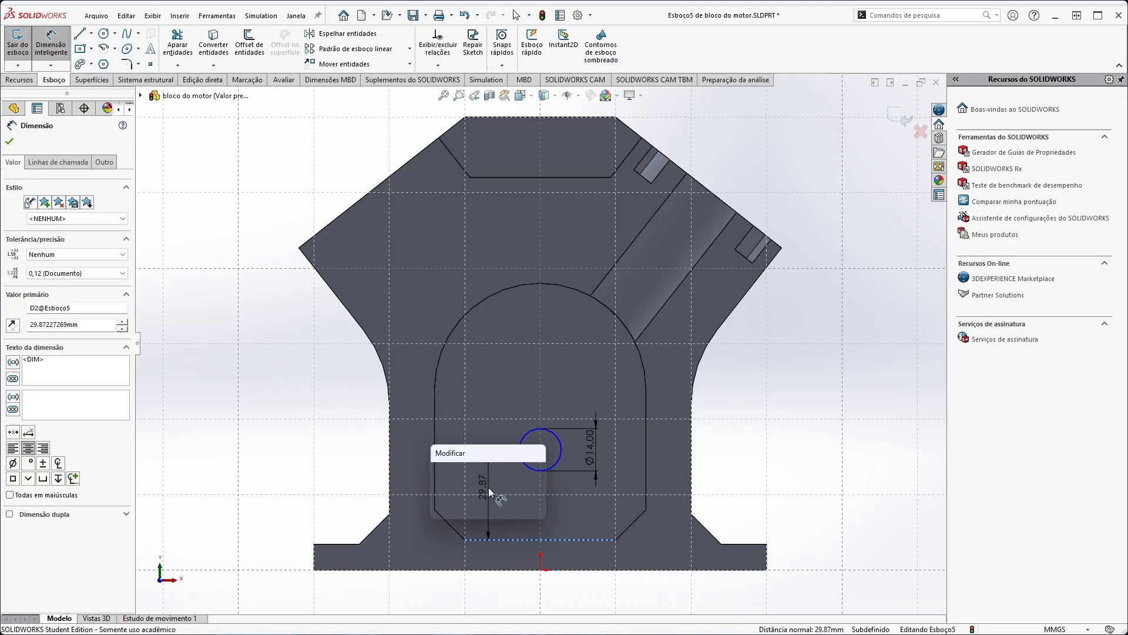
{"action": "type", "text": "30"}
{"action": "key", "text": "Return"}
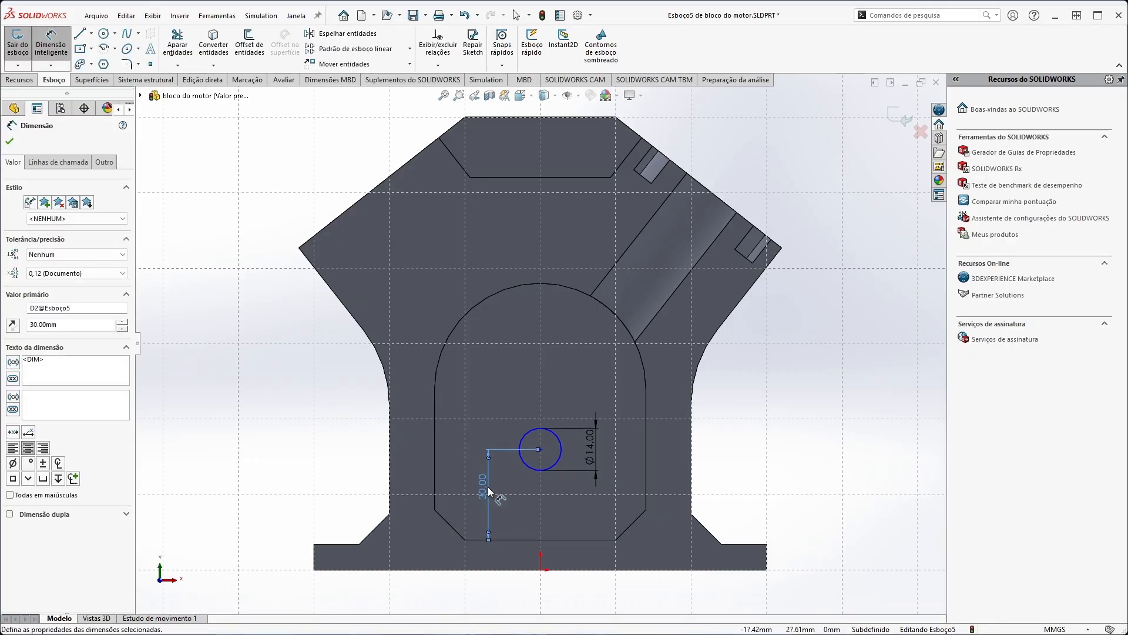
{"action": "key", "text": "Escape"}
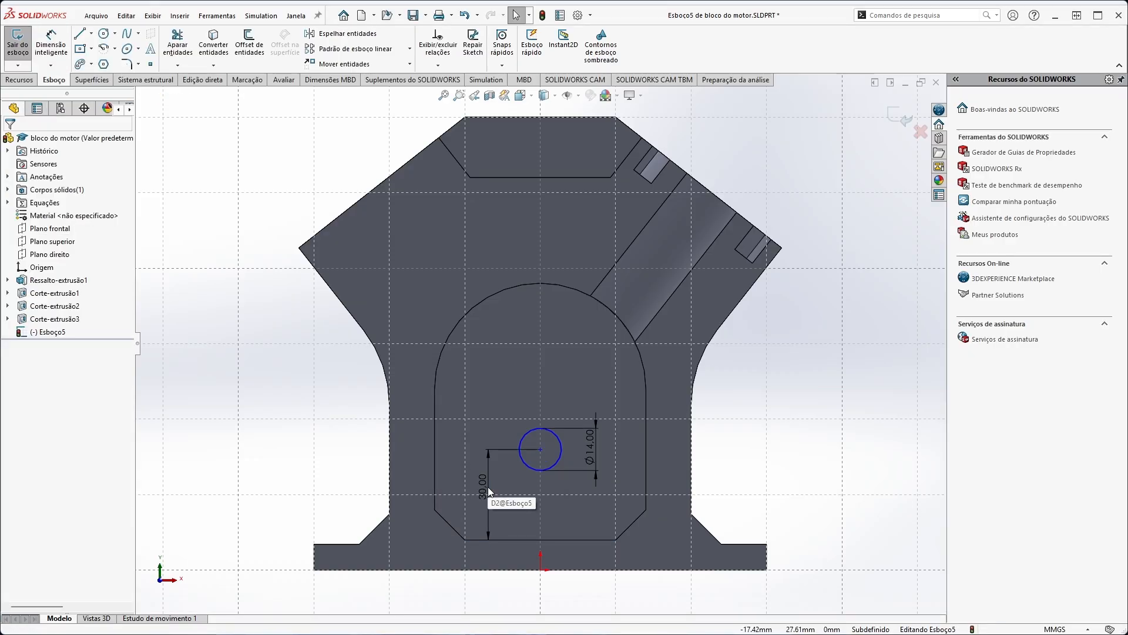
Align the circle's centre vertically with the origin and close the sketch.
{"action": "left_click", "coordinate": [540, 569]}
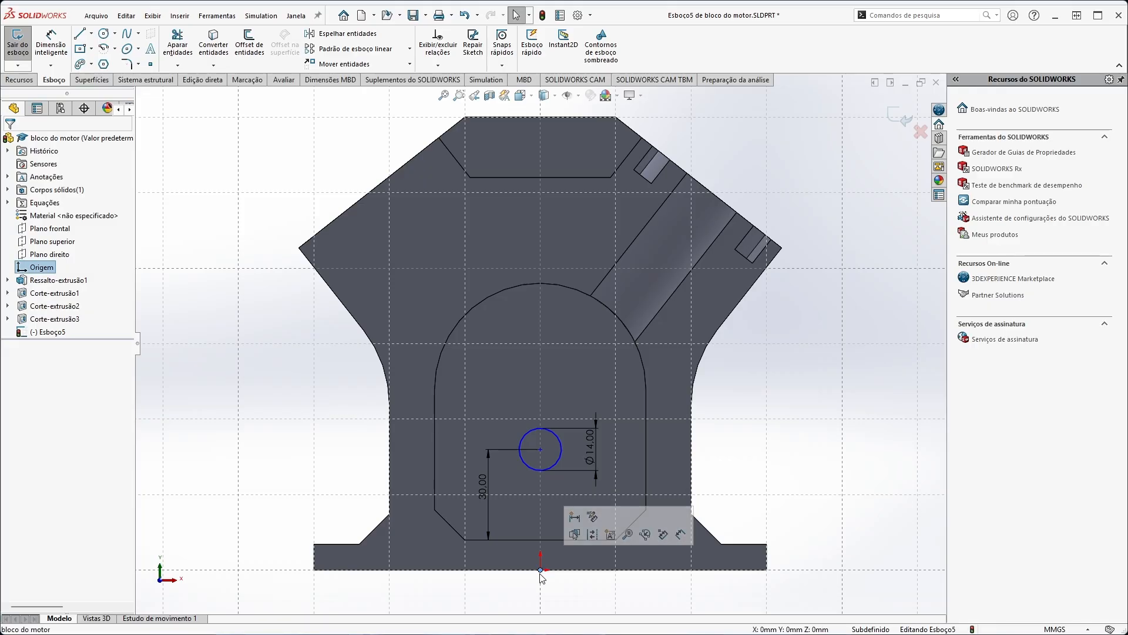
{"action": "left_click", "coordinate": [541, 449], "text": "ctrl"}
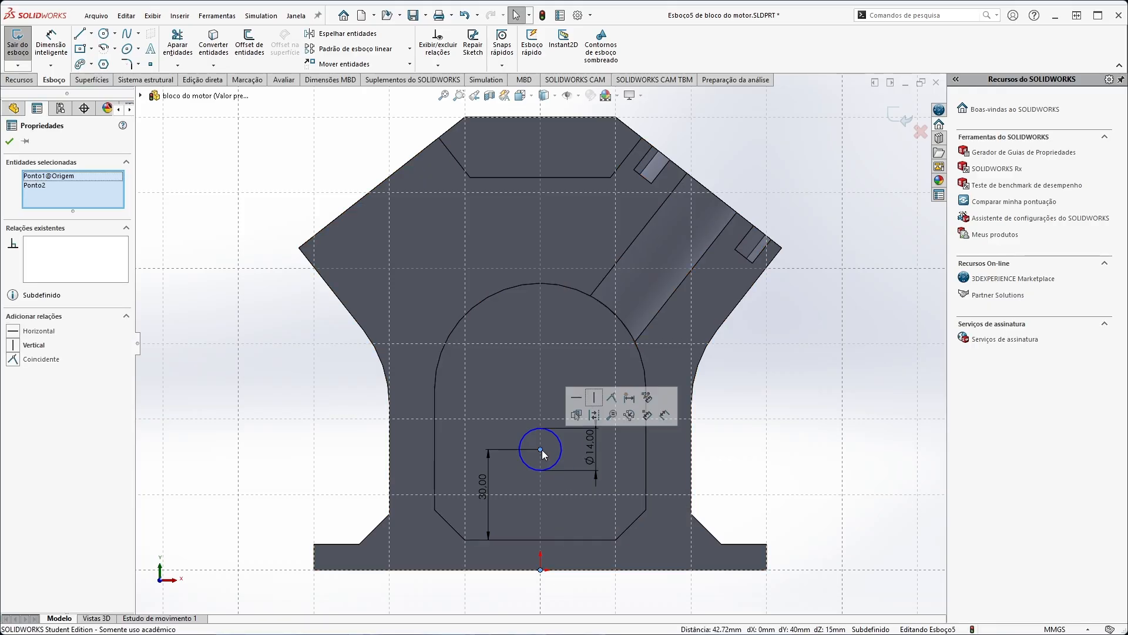
{"action": "left_click", "coordinate": [594, 398]}
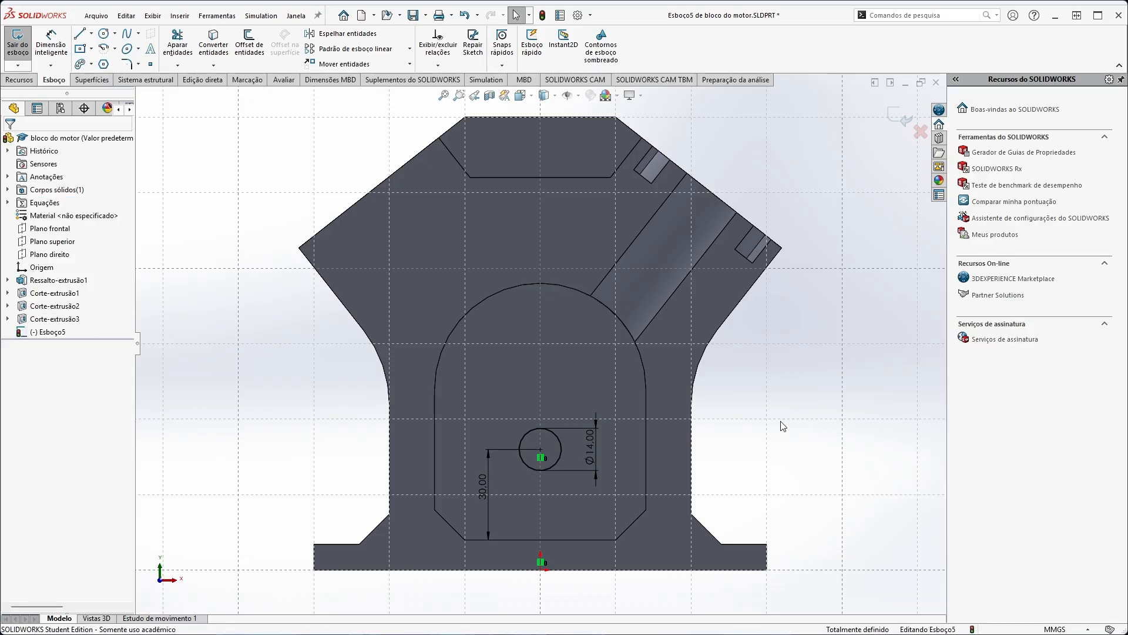
{"action": "left_click", "coordinate": [17, 42]}
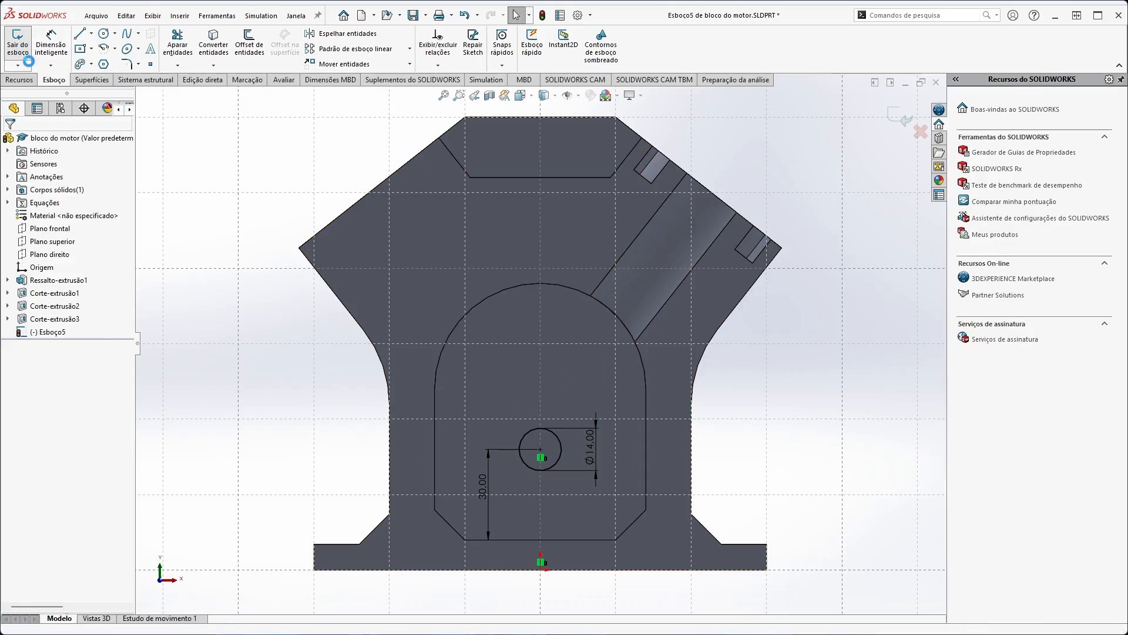
Cut the 14 mm circle through the block's rear wall using the Through All (Passante) end condition.
{"action": "middle_click_drag", "start_coordinate": [278, 324], "coordinate": [230, 336]}
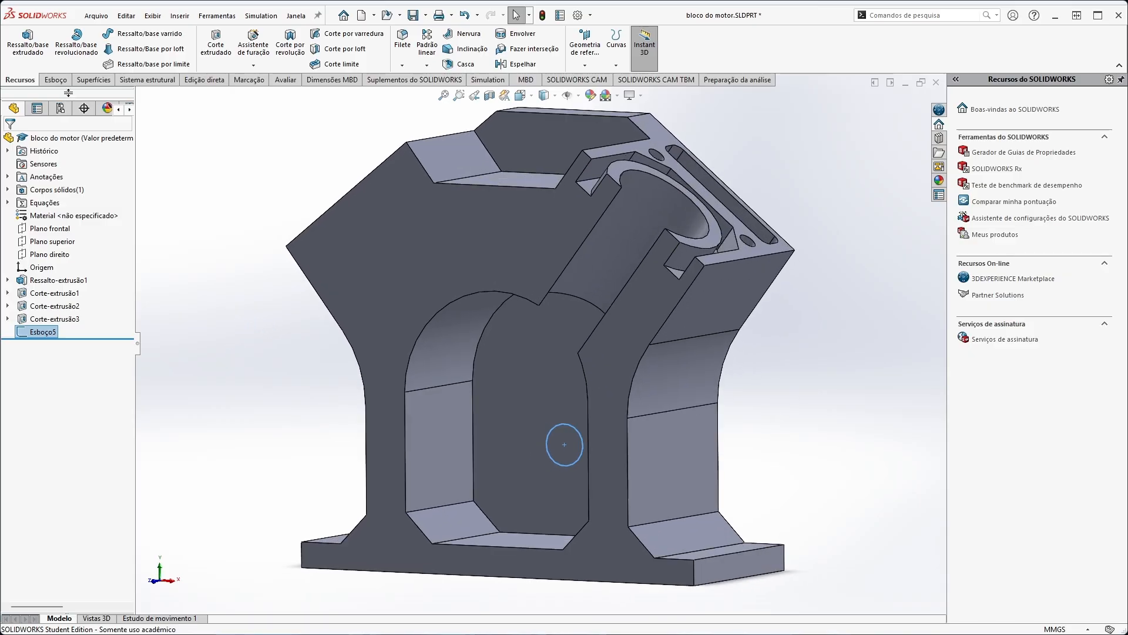
{"action": "left_click", "coordinate": [215, 44]}
{"action": "middle_click_drag", "start_coordinate": [611, 350], "coordinate": [699, 317]}
{"action": "middle_click_drag", "start_coordinate": [365, 294], "coordinate": [291, 299]}
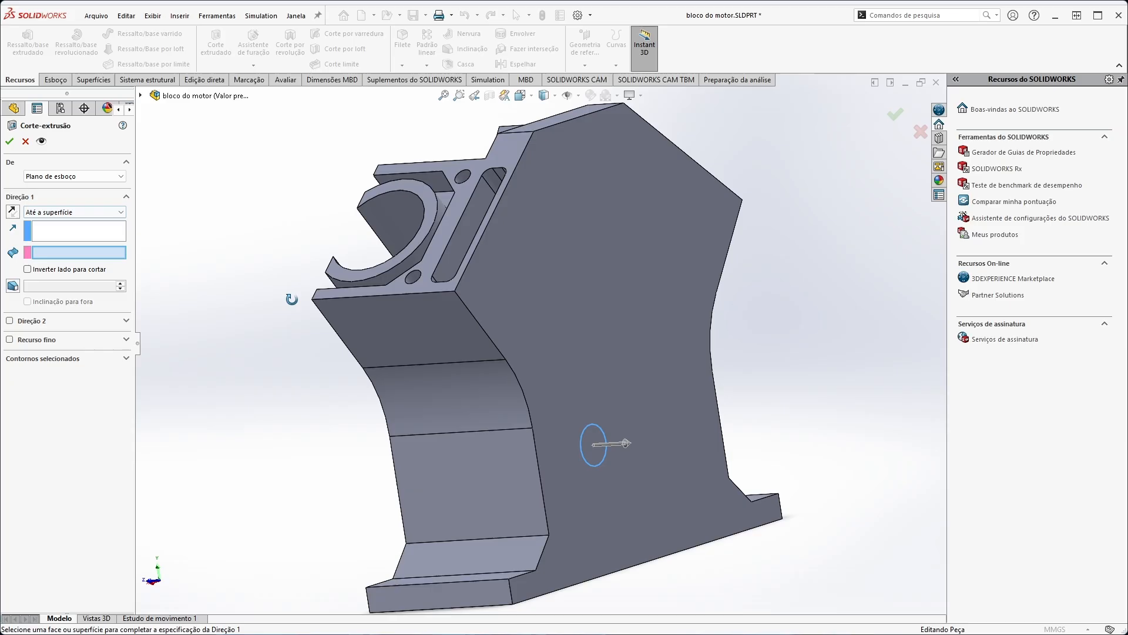
{"action": "left_click", "coordinate": [505, 341]}
{"action": "middle_click_drag", "start_coordinate": [489, 388], "coordinate": [341, 364]}
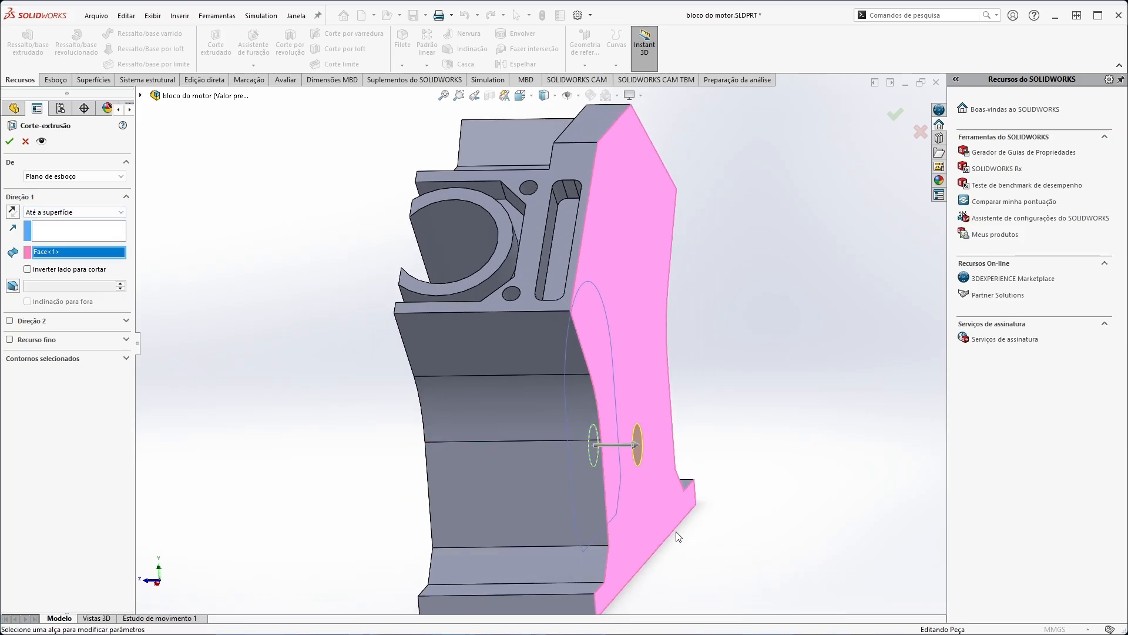
{"action": "left_click", "coordinate": [55, 213]}
{"action": "left_click", "coordinate": [55, 233]}
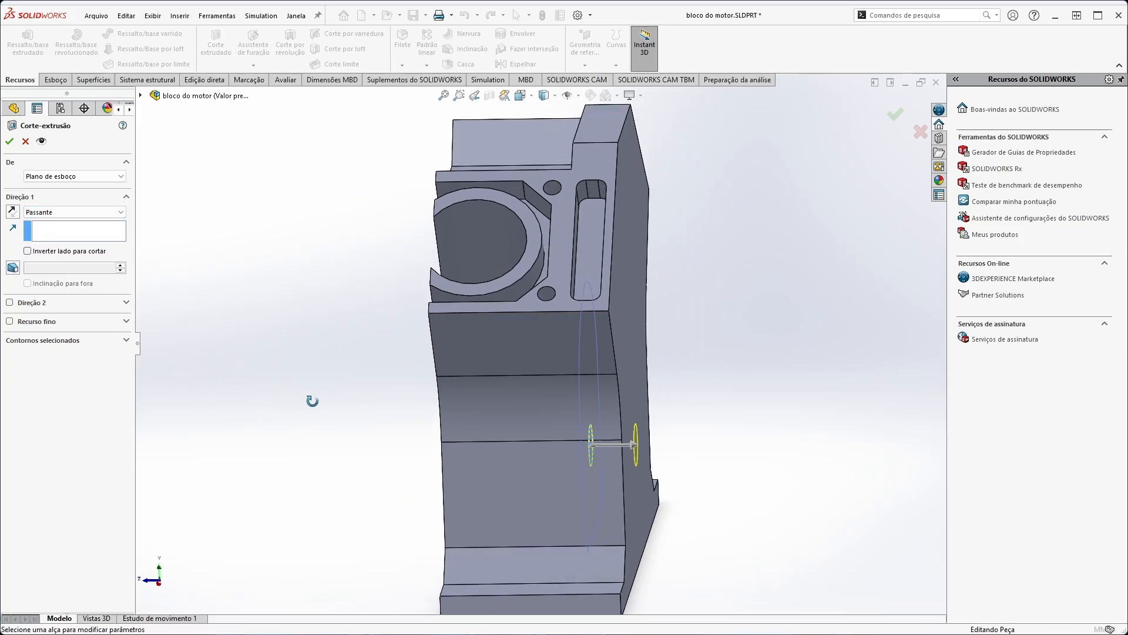
{"action": "middle_click_drag", "start_coordinate": [312, 401], "coordinate": [264, 368]}
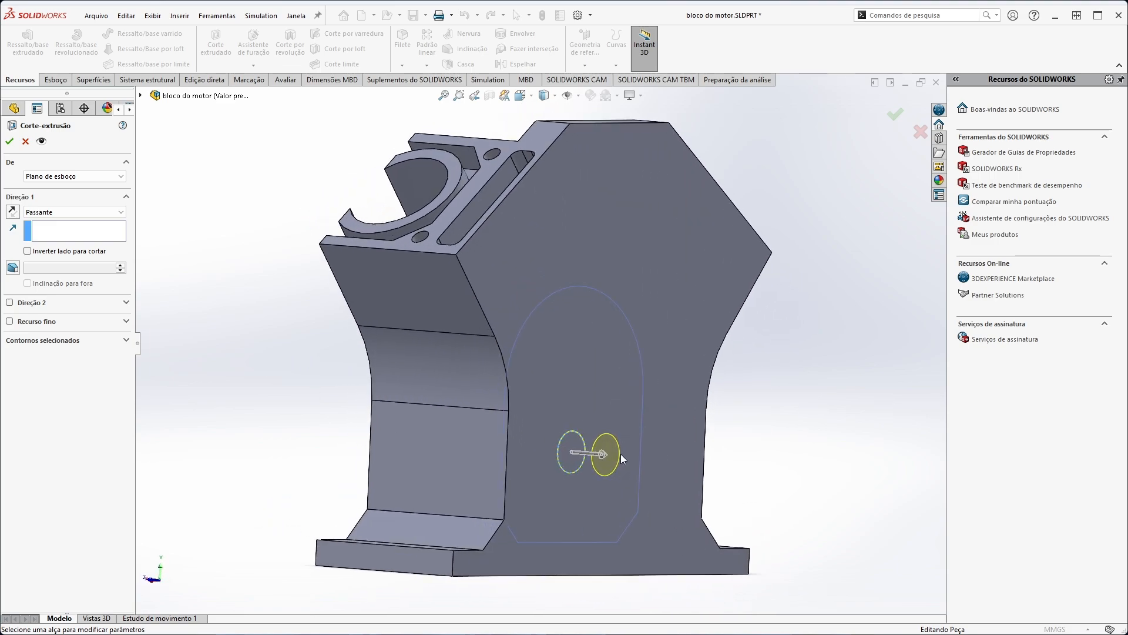
{"action": "middle_click_drag", "start_coordinate": [567, 499], "coordinate": [607, 513]}
{"action": "middle_click_drag", "start_coordinate": [606, 453], "coordinate": [582, 455]}
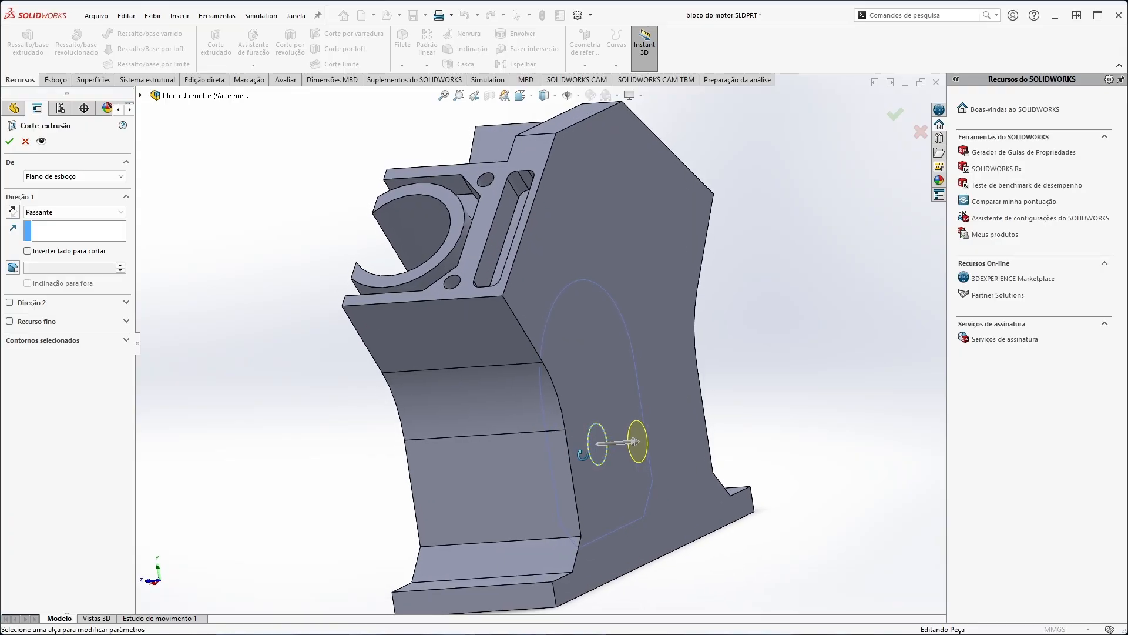
{"action": "left_click", "coordinate": [10, 141]}
{"action": "middle_click_drag", "start_coordinate": [529, 411], "coordinate": [722, 440]}
{"action": "left_click", "coordinate": [822, 341]}
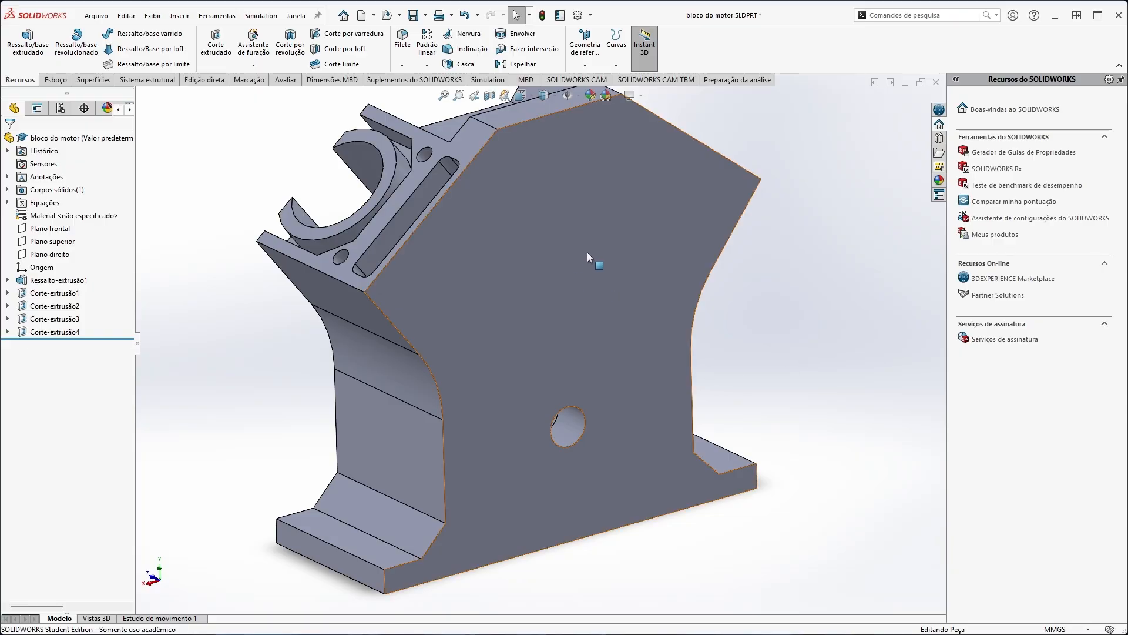
Start a new sketch on the block's flat outer rear face.
{"action": "left_click", "coordinate": [561, 345]}
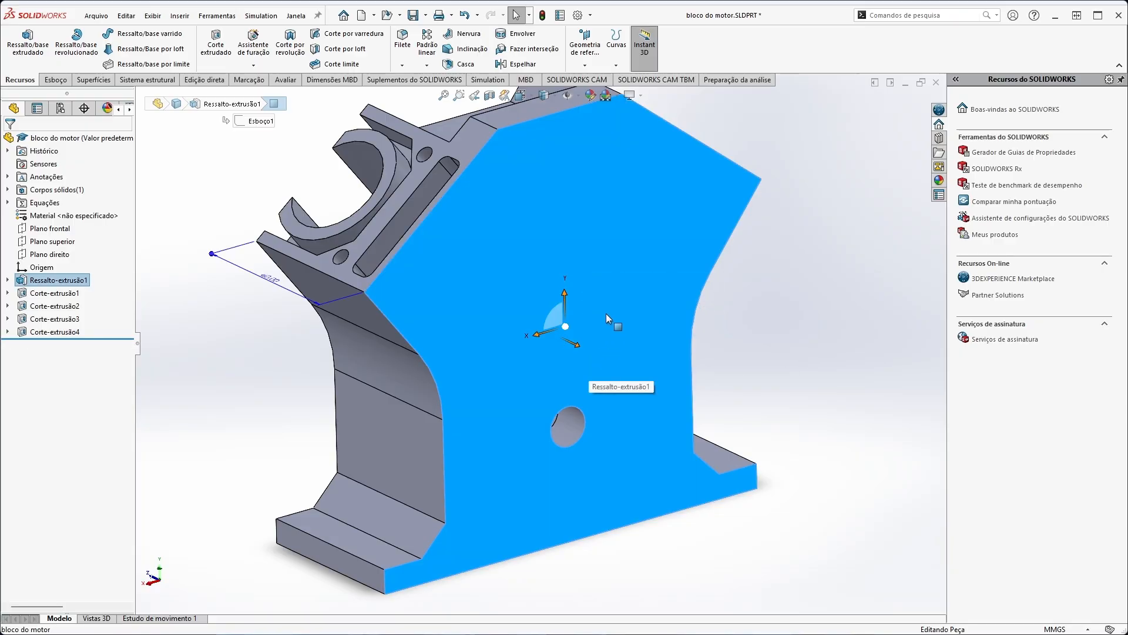
{"action": "right_click", "coordinate": [605, 312]}
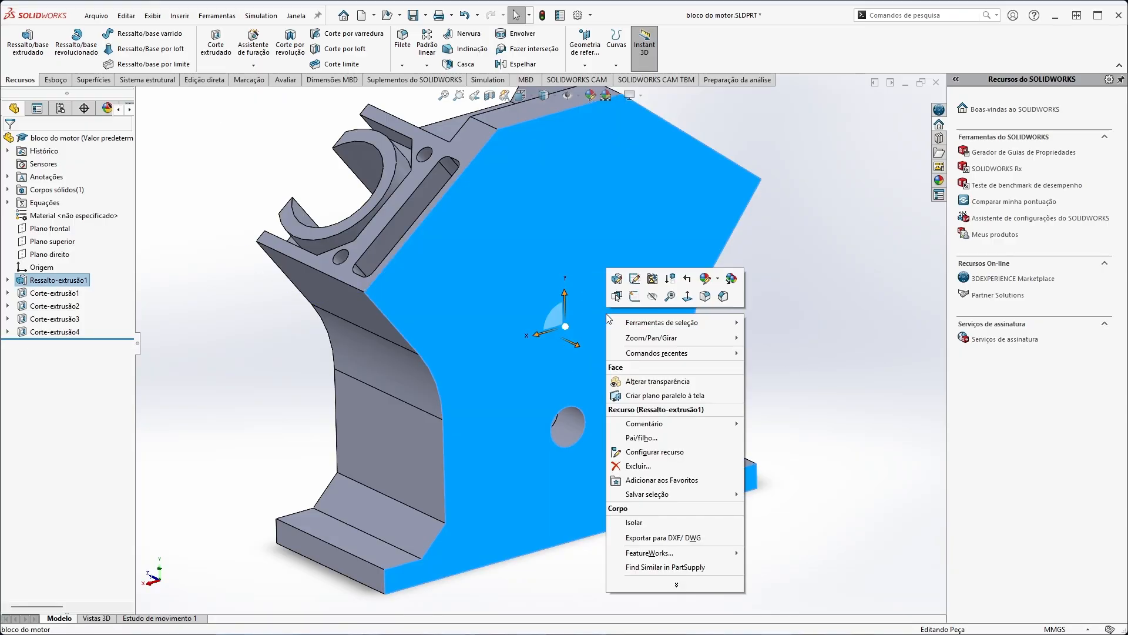
{"action": "left_click", "coordinate": [633, 302]}
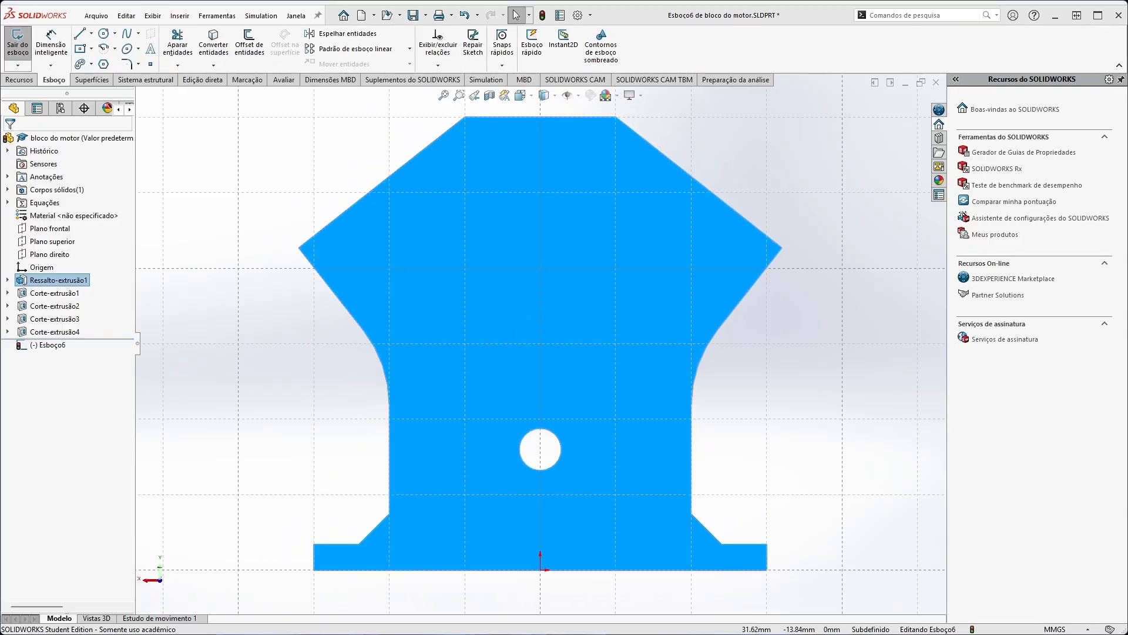
Sketch two circles concentric with the 14 mm hole, about 20.5 mm and 63 mm in diameter.
{"action": "left_click", "coordinate": [104, 34]}
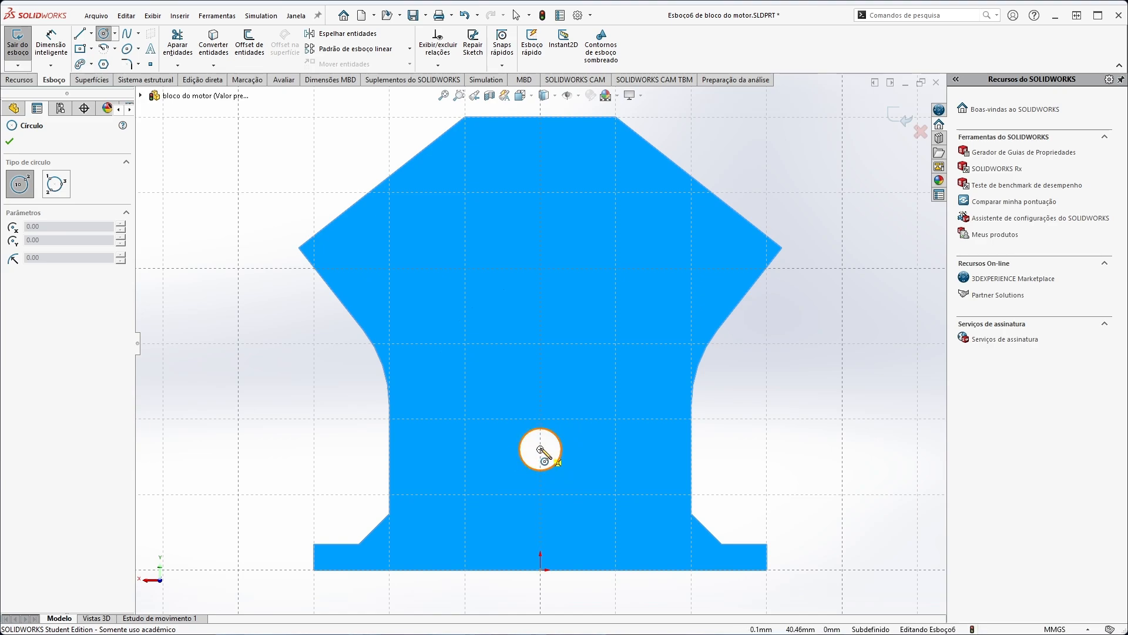
{"action": "left_click", "coordinate": [573, 448]}
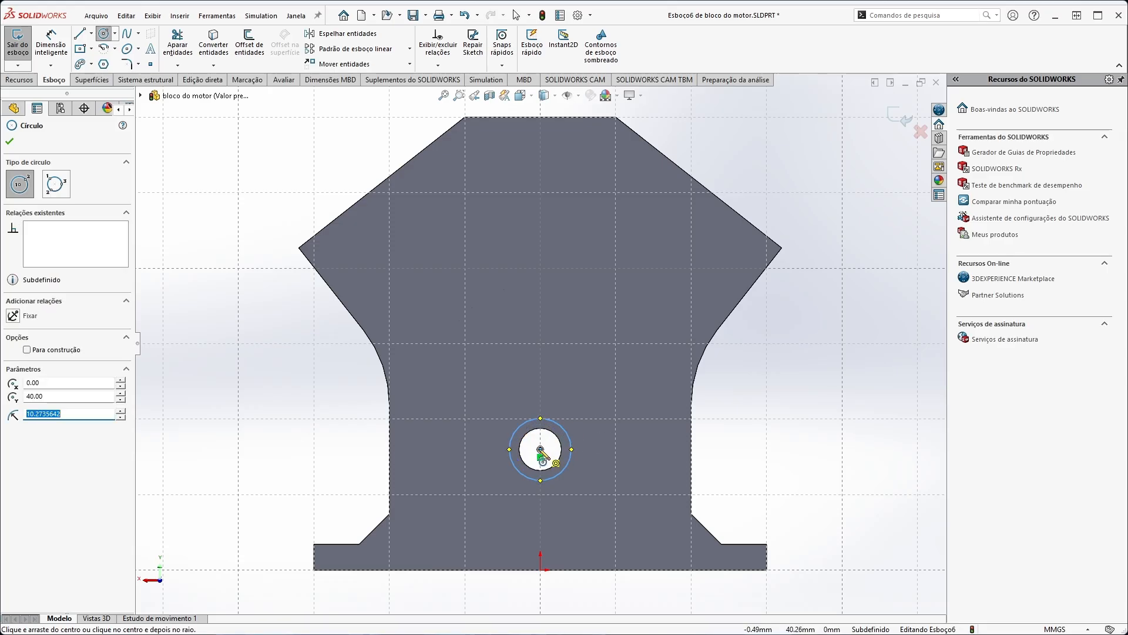
{"action": "left_click", "coordinate": [540, 450]}
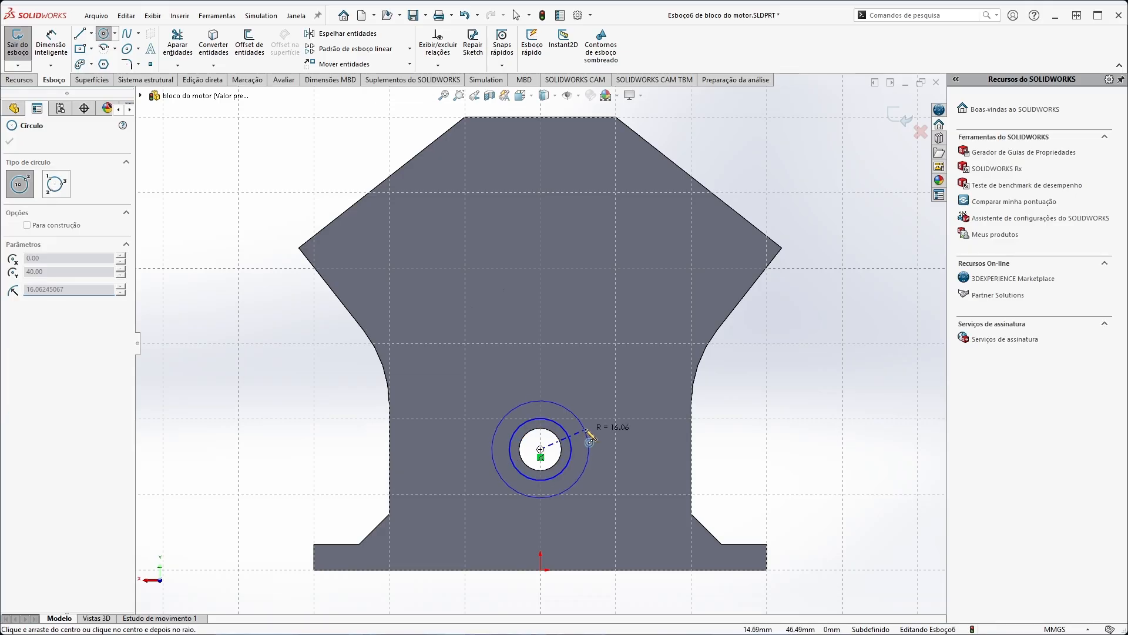
{"action": "left_click", "coordinate": [632, 420]}
{"action": "key", "text": "Escape"}
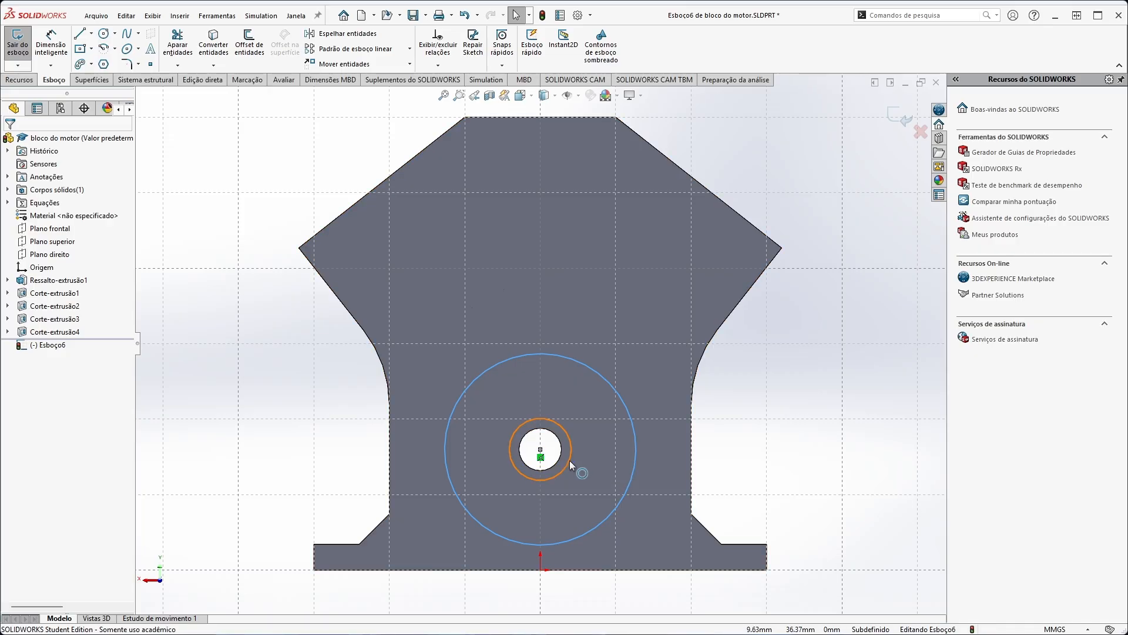
Dimension the inner circle's diameter as 20 mm.
{"action": "left_click", "coordinate": [51, 45]}
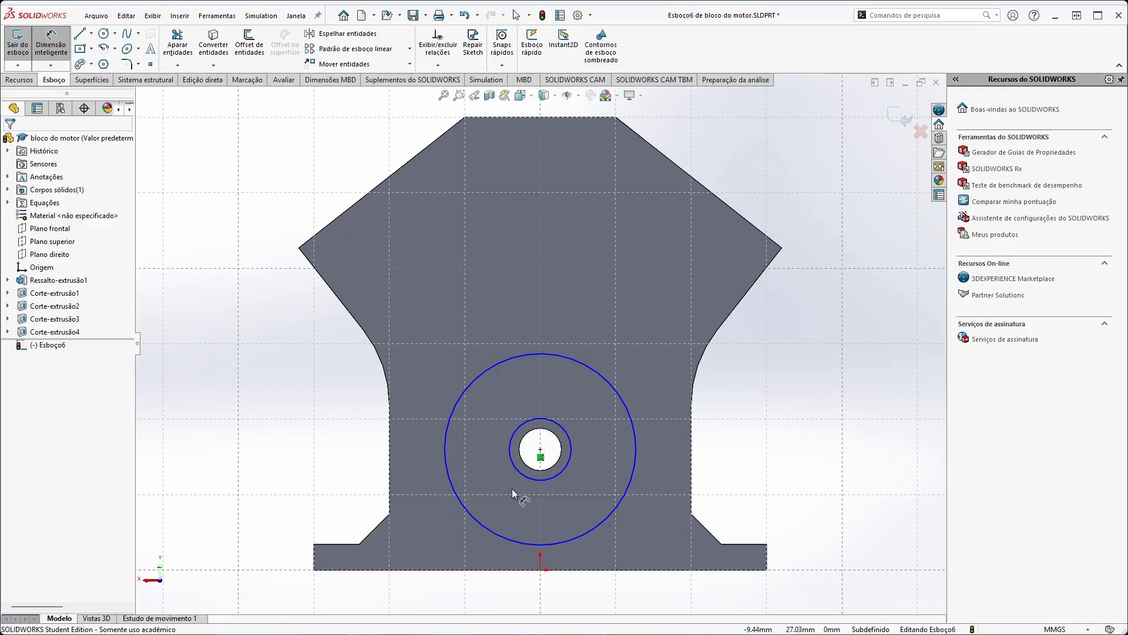
{"action": "left_click", "coordinate": [537, 479]}
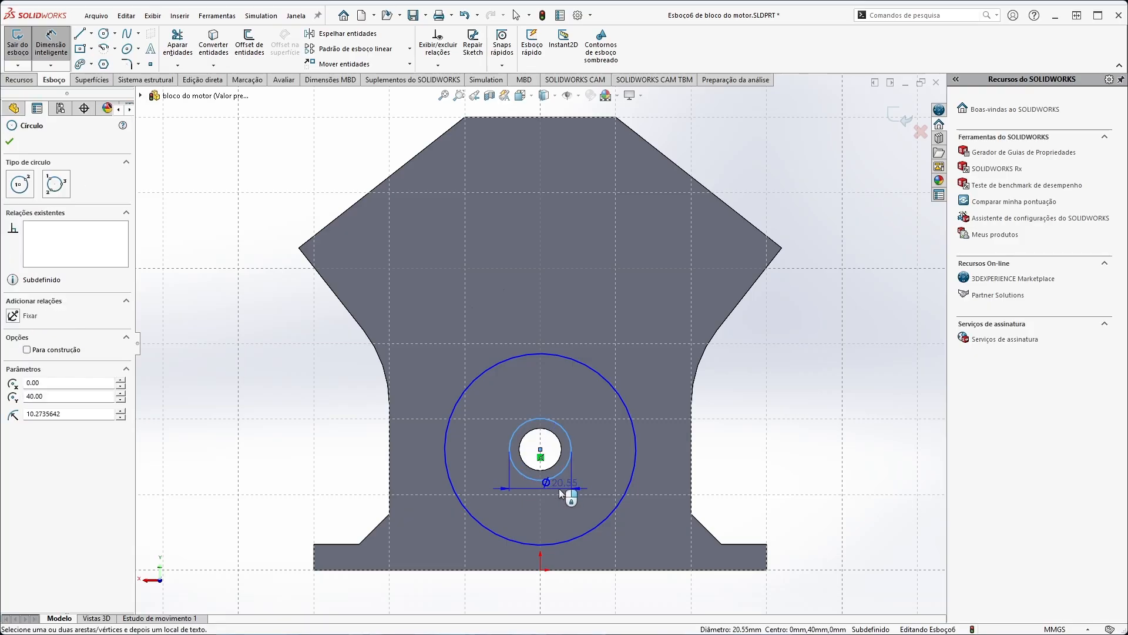
{"action": "left_click", "coordinate": [540, 590]}
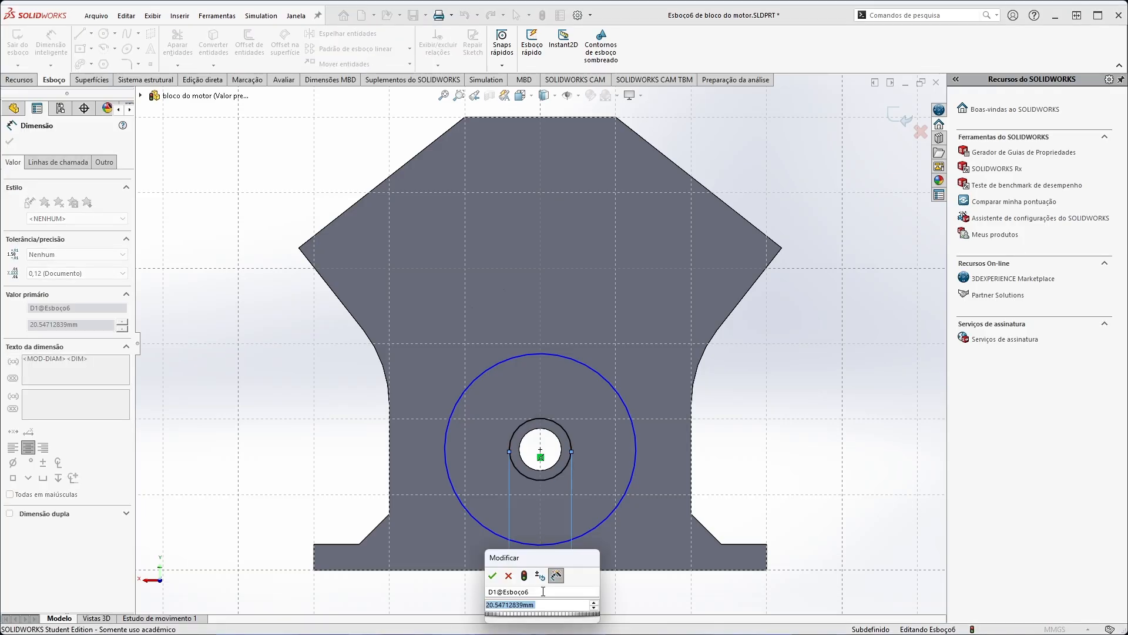
{"action": "type", "text": "20"}
{"action": "key", "text": "Return"}
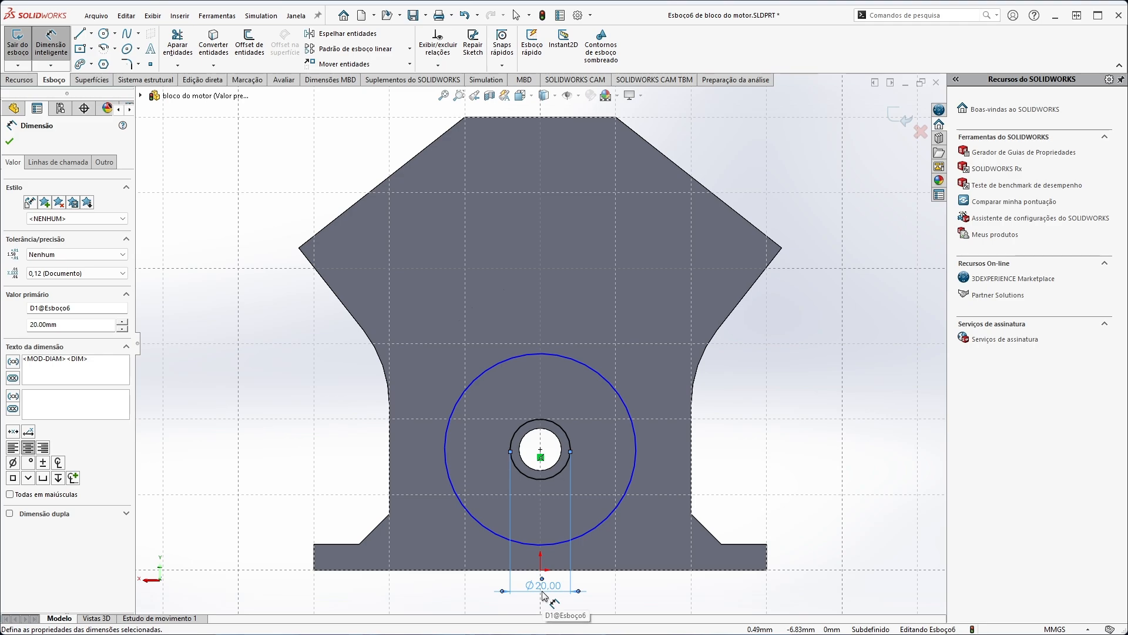
Dimension the radial gap between the outer and inner circles as 20 mm and close the sketch.
{"action": "left_click", "coordinate": [444, 442]}
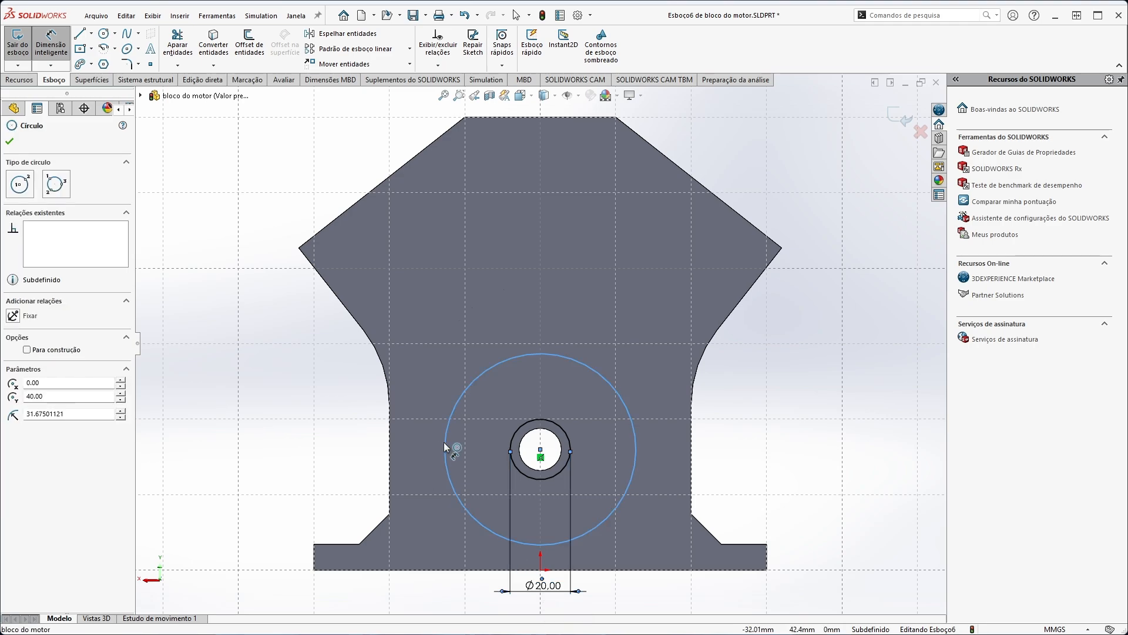
{"action": "left_click", "coordinate": [510, 453]}
{"action": "left_click", "coordinate": [481, 459]}
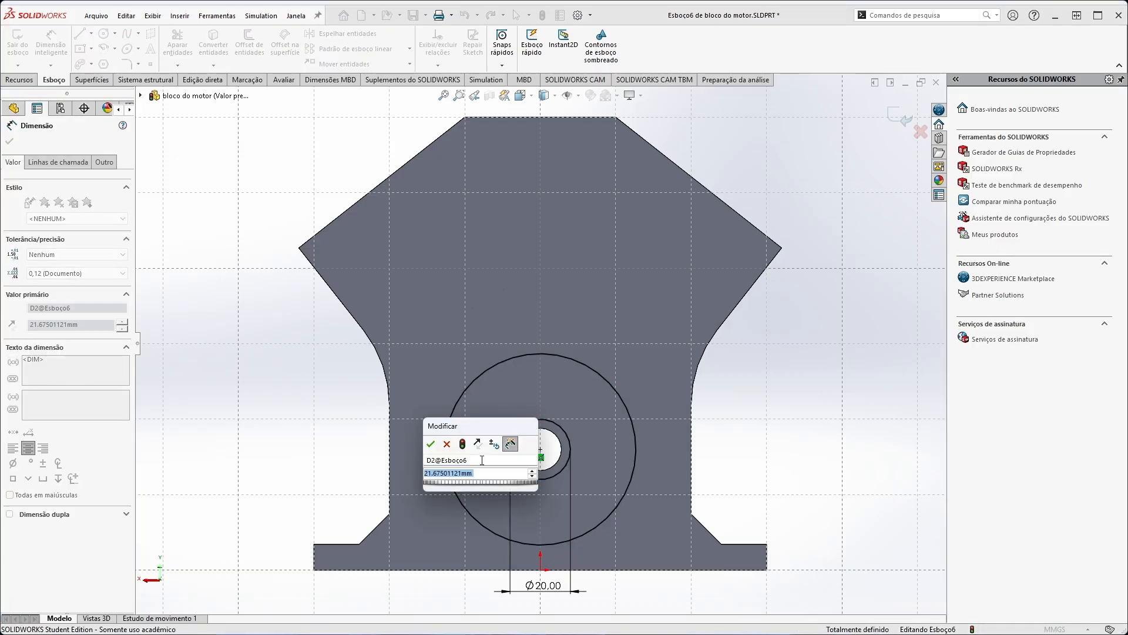
{"action": "type", "text": "20"}
{"action": "key", "text": "Return"}
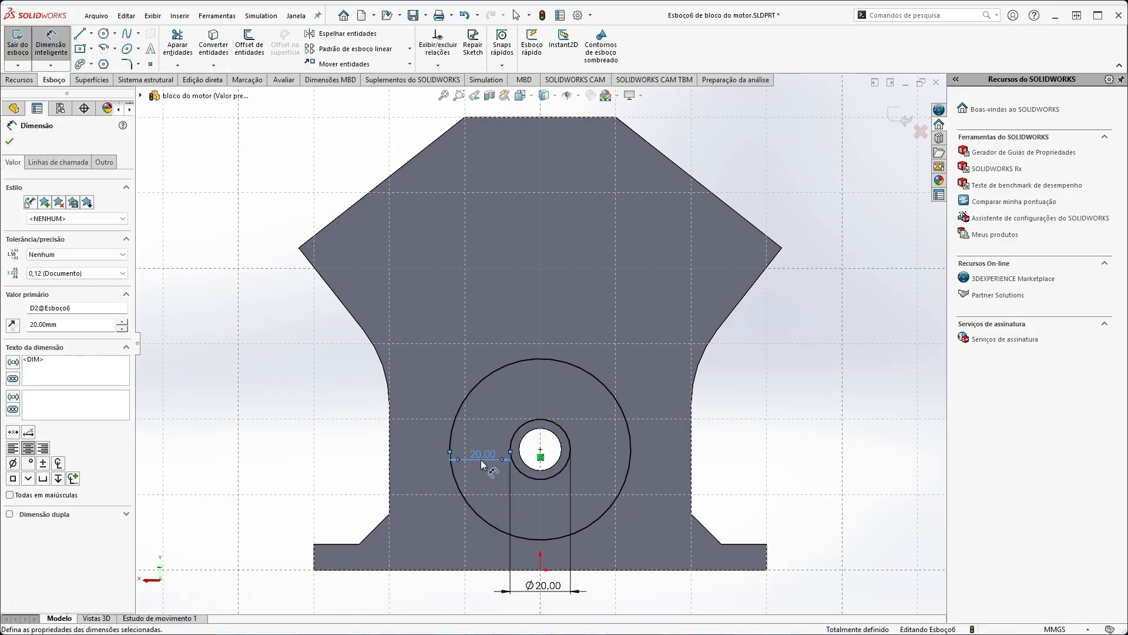
{"action": "left_click", "coordinate": [18, 44]}
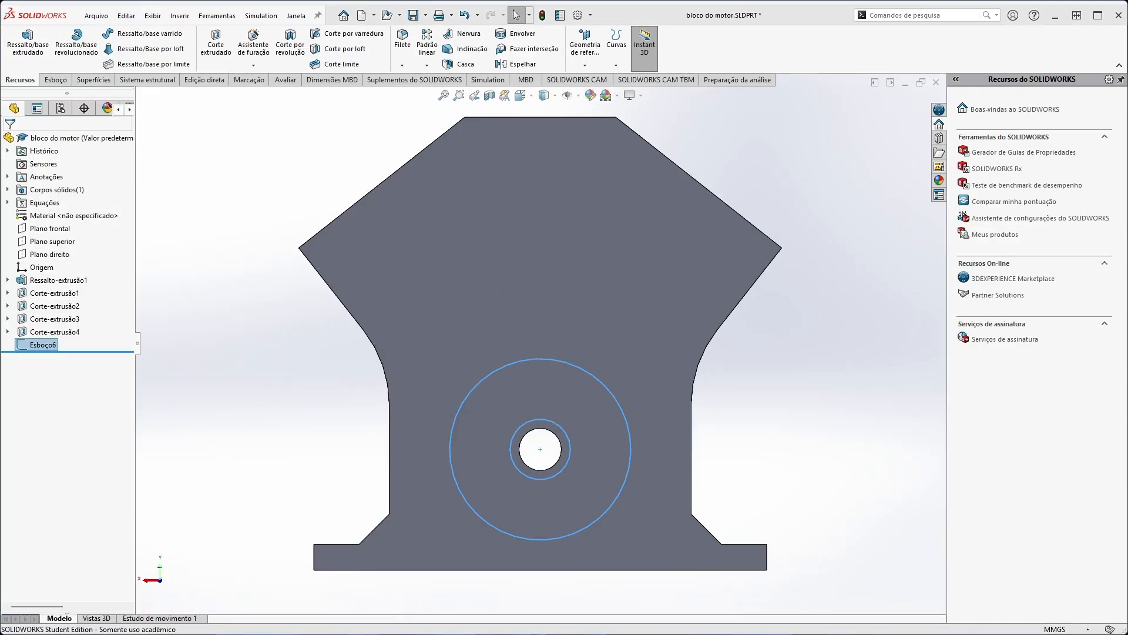
Cut the ring between the two circles into the rear face as a blind (Cego) extruded cut 4 mm deep.
{"action": "left_click", "coordinate": [215, 43]}
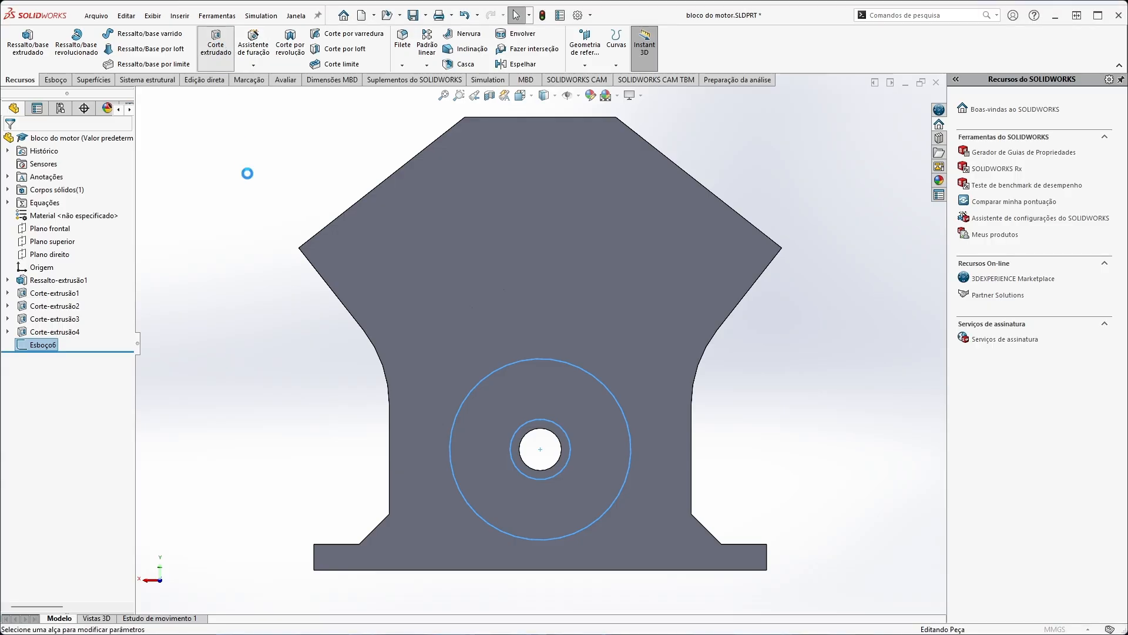
{"action": "middle_click_drag", "start_coordinate": [255, 362], "coordinate": [353, 482]}
{"action": "left_click", "coordinate": [65, 212]}
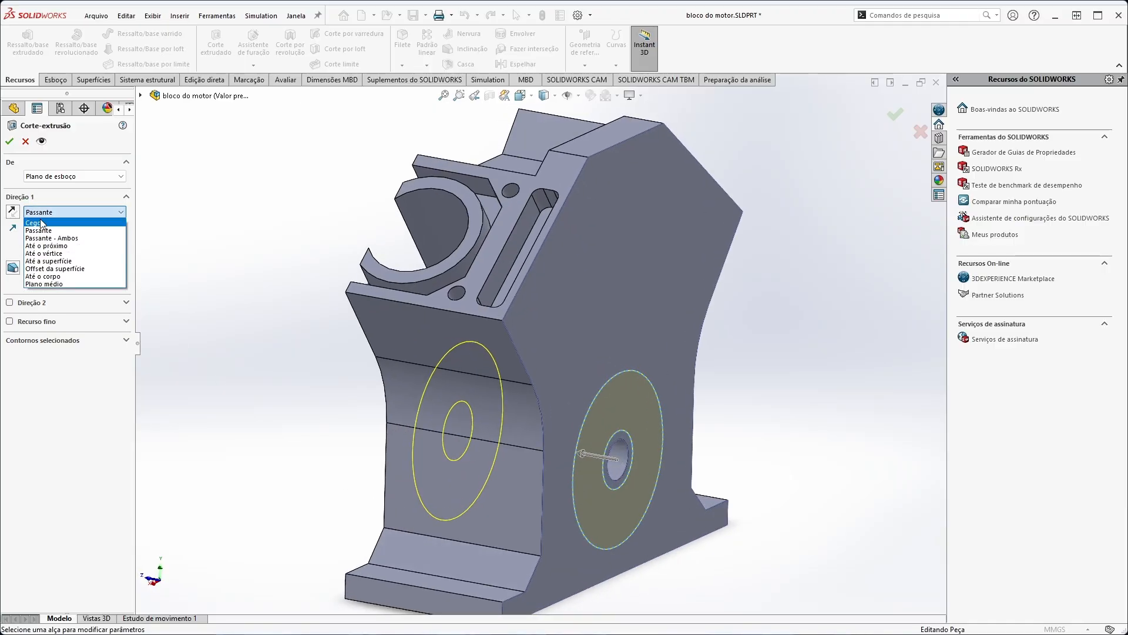
{"action": "left_click", "coordinate": [42, 219]}
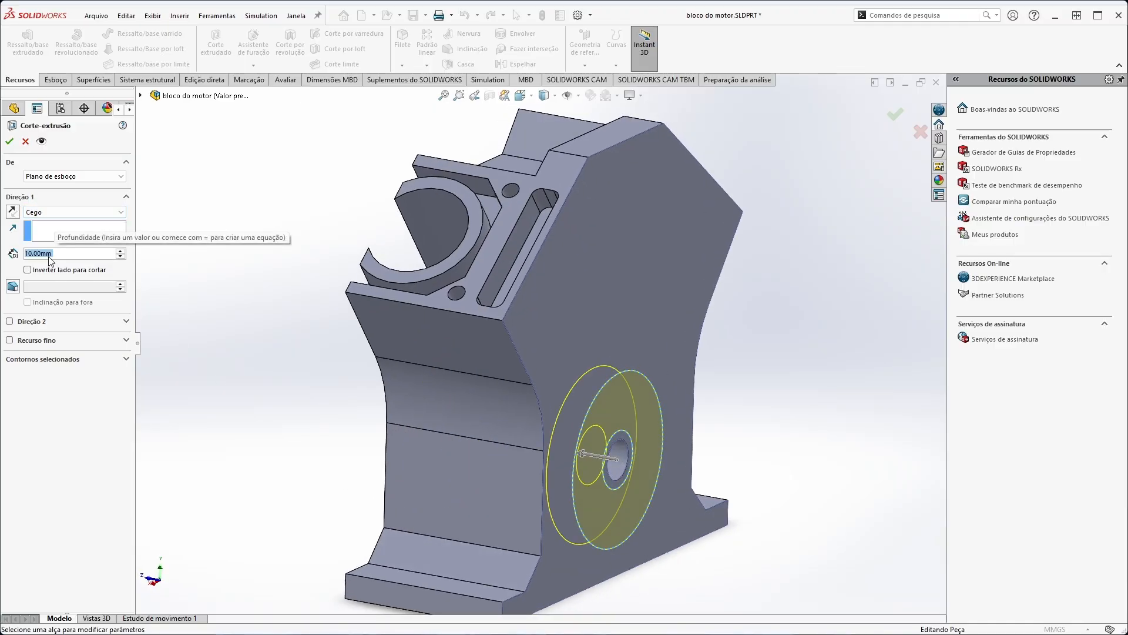
{"action": "type", "text": "4"}
{"action": "key", "text": "Return"}
{"action": "mouse_move", "coordinate": [315, 400]}
{"action": "middle_mouse_down"}
{"action": "mouse_move", "coordinate": [317, 371]}
{"action": "mouse_move", "coordinate": [327, 385]}
{"action": "middle_mouse_up"}
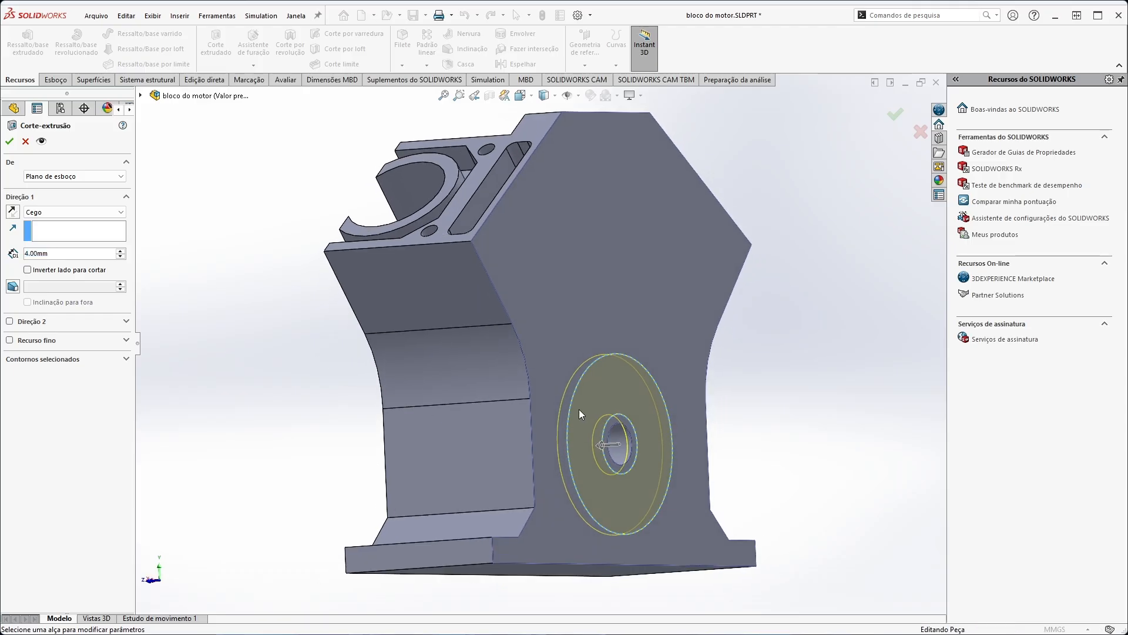
{"action": "mouse_move", "coordinate": [662, 312]}
{"action": "middle_mouse_down"}
{"action": "mouse_move", "coordinate": [666, 320]}
{"action": "mouse_move", "coordinate": [671, 306]}
{"action": "middle_mouse_up"}
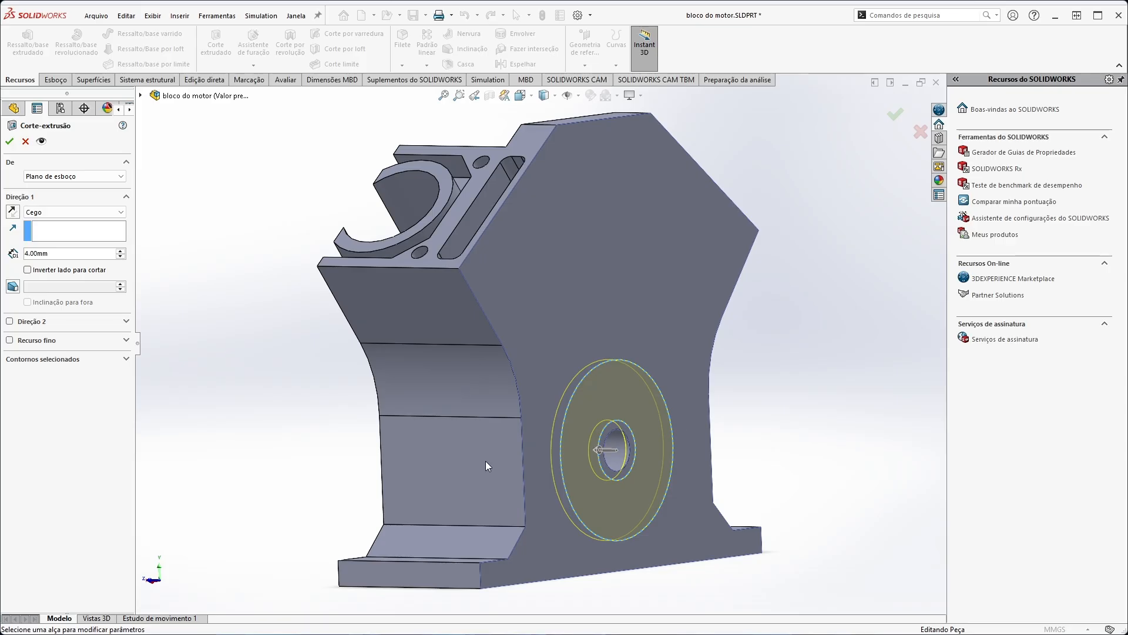
{"action": "left_click", "coordinate": [9, 141]}
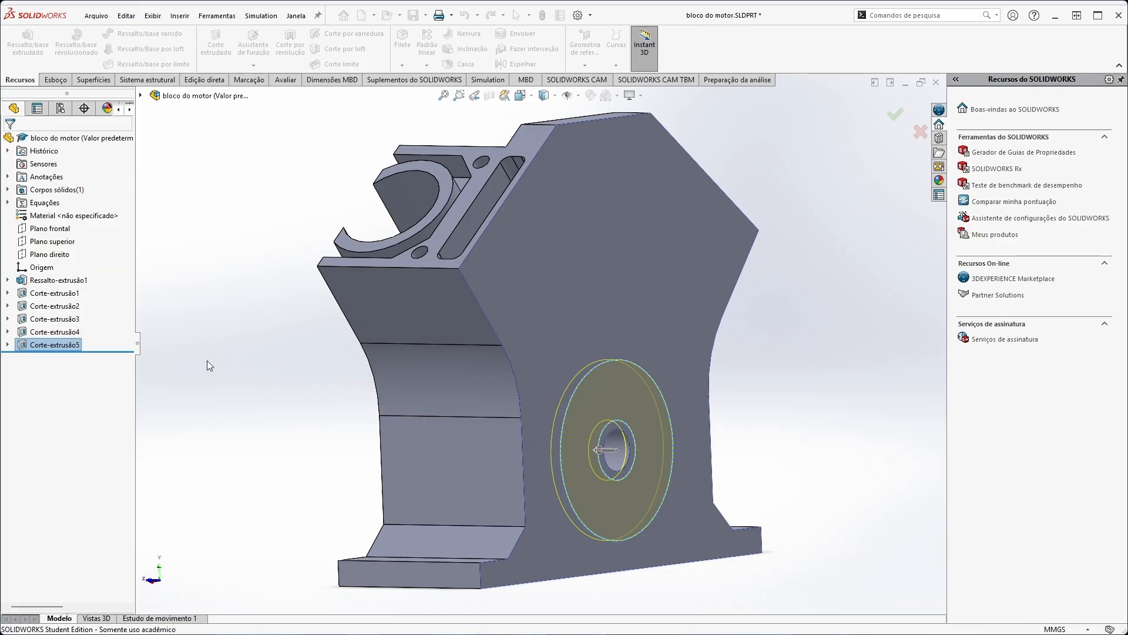
{"action": "middle_click_drag", "start_coordinate": [288, 406], "coordinate": [348, 418]}
{"action": "left_click", "coordinate": [306, 424]}
{"action": "middle_click_drag", "start_coordinate": [639, 343], "coordinate": [605, 348]}
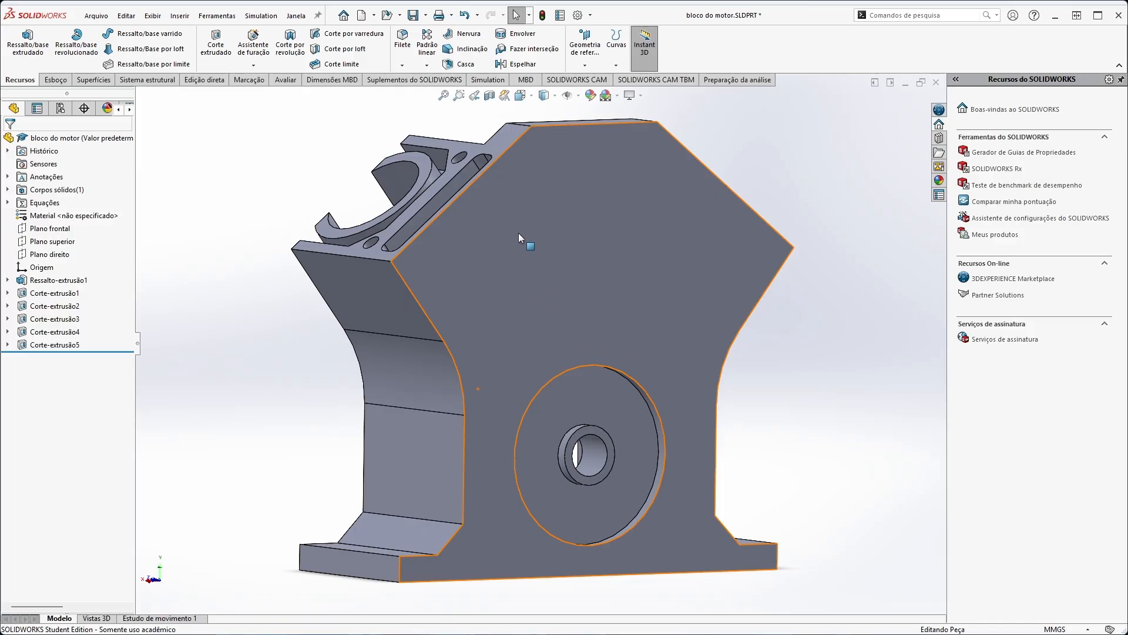
{"action": "middle_click_drag", "start_coordinate": [518, 233], "coordinate": [541, 228]}
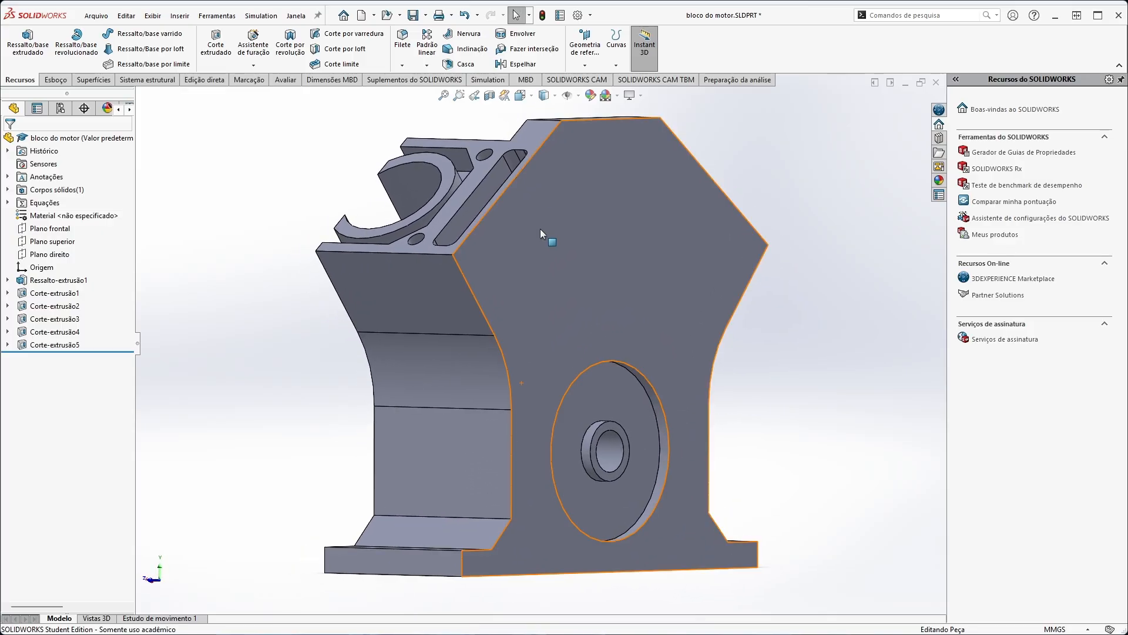